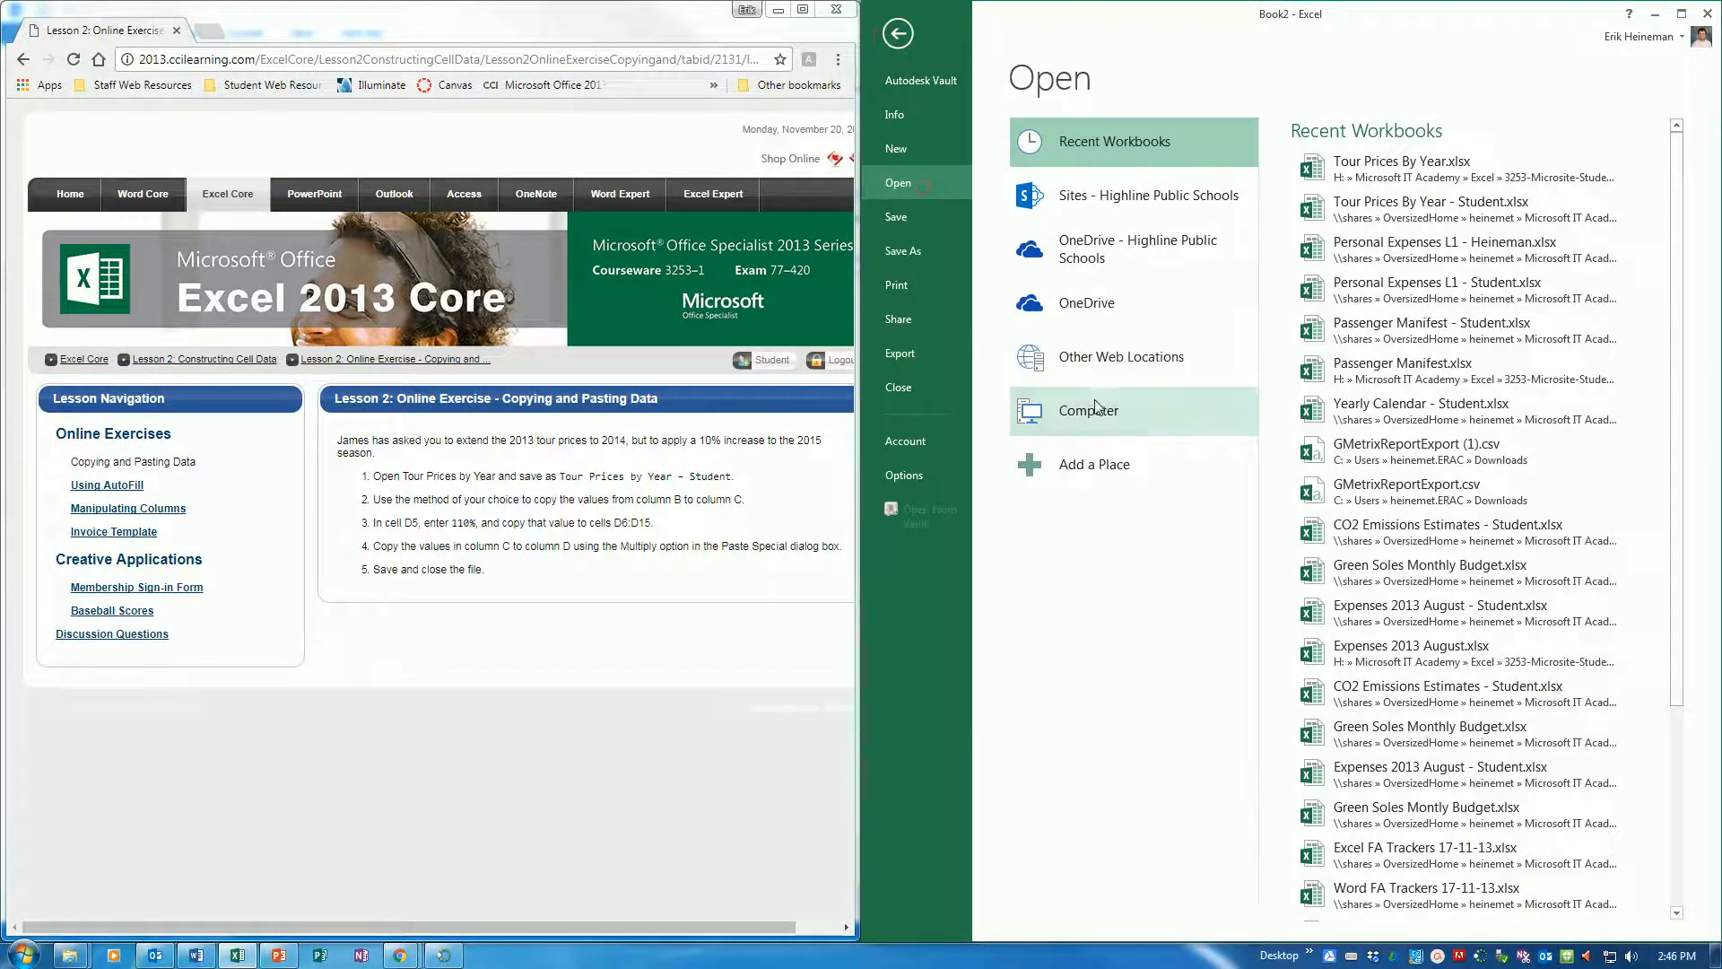
Open Tour Prices By Year.xlsx from the 3253-Microsite-Student-Files folder and dock its window beside the exercise instructions
click(1099, 412)
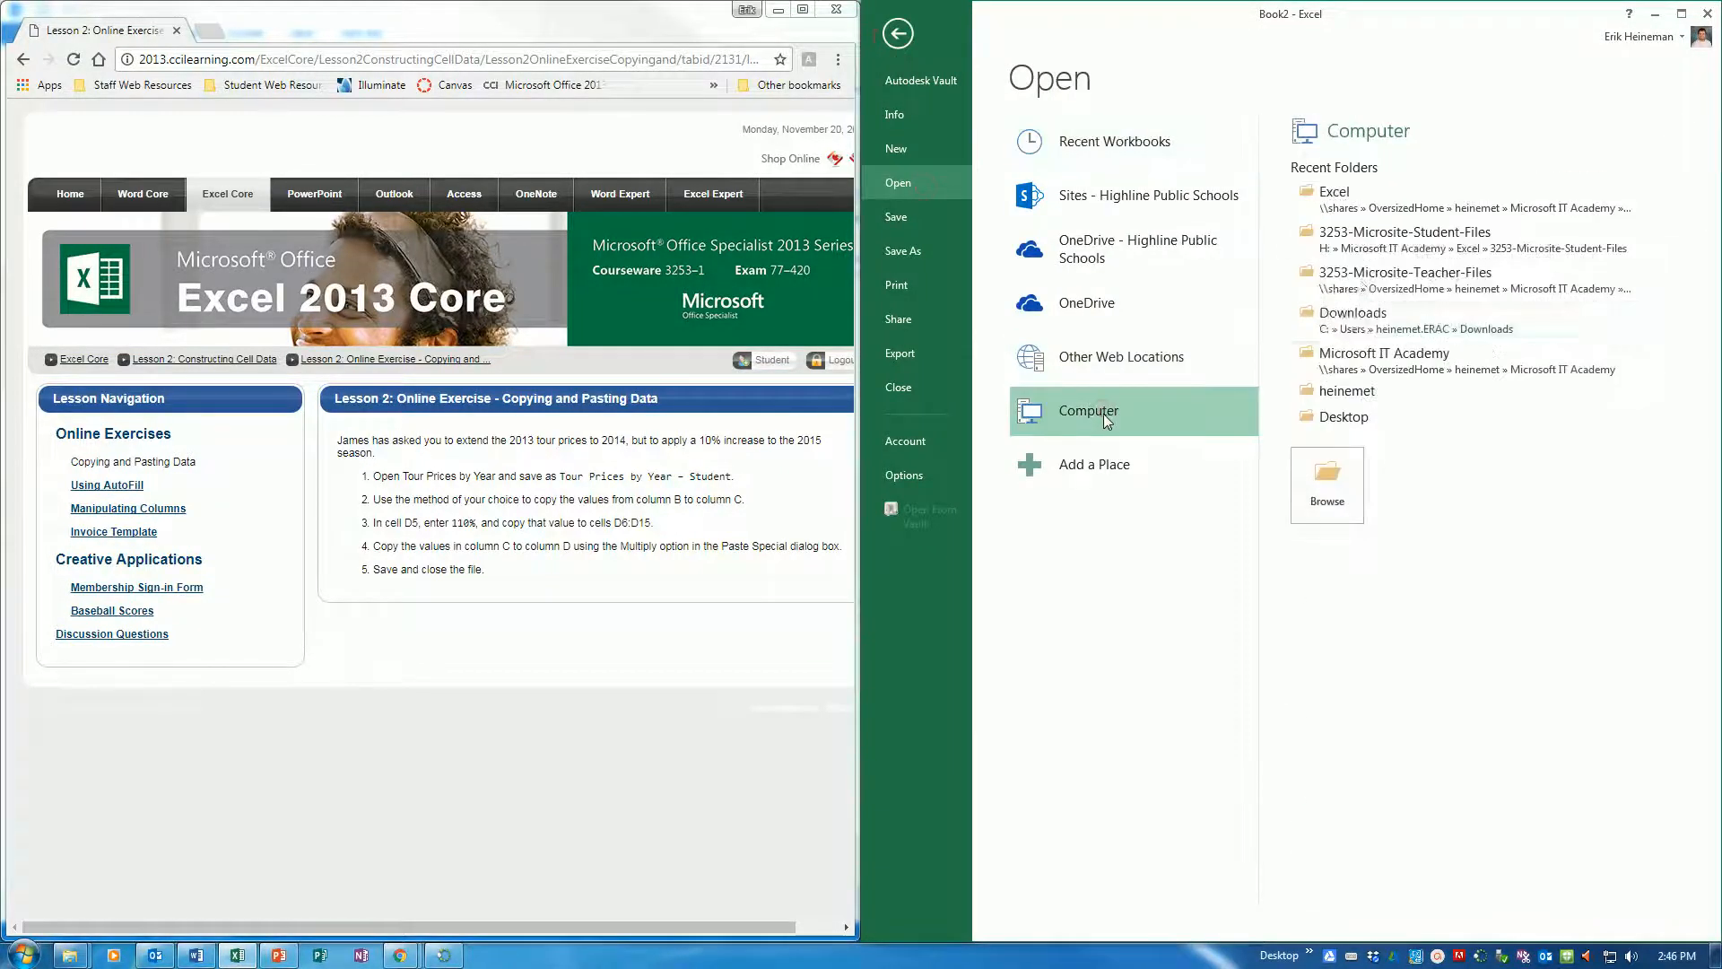
click(1438, 259)
drag(1422, 170, 1421, 333)
click(1098, 358)
click(1277, 429)
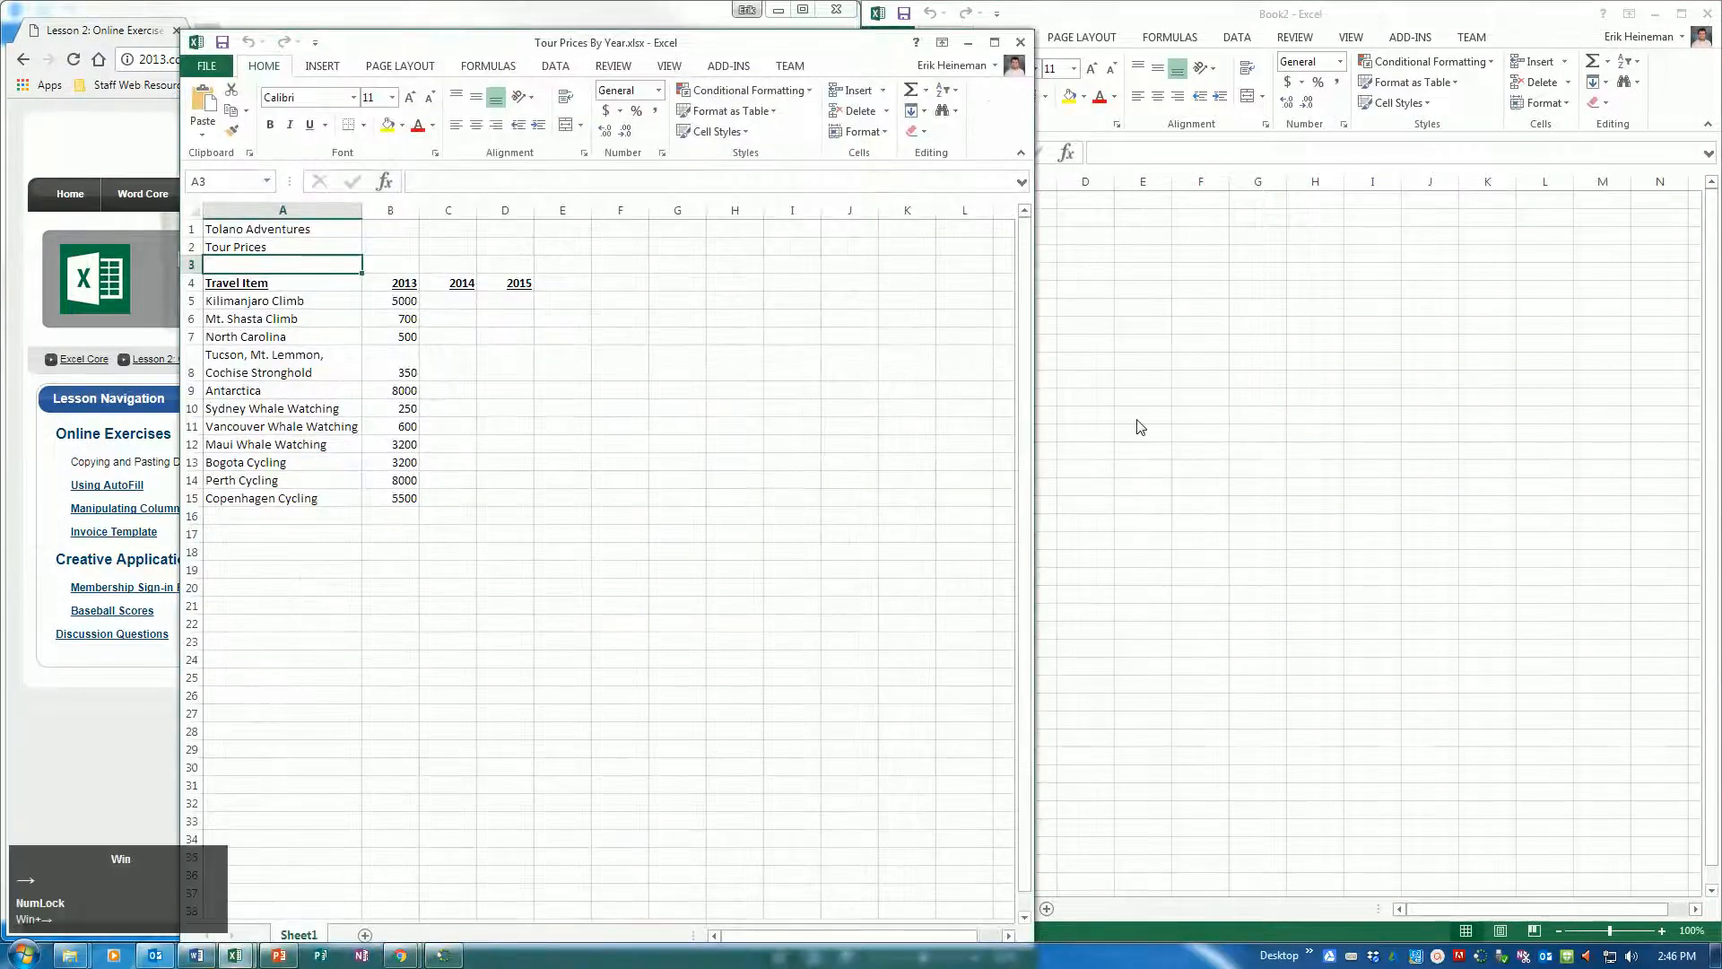
key(super+Right)
Save a copy of the workbook in the Excel folder as "Tour Prices By Year - Student"
click(886, 65)
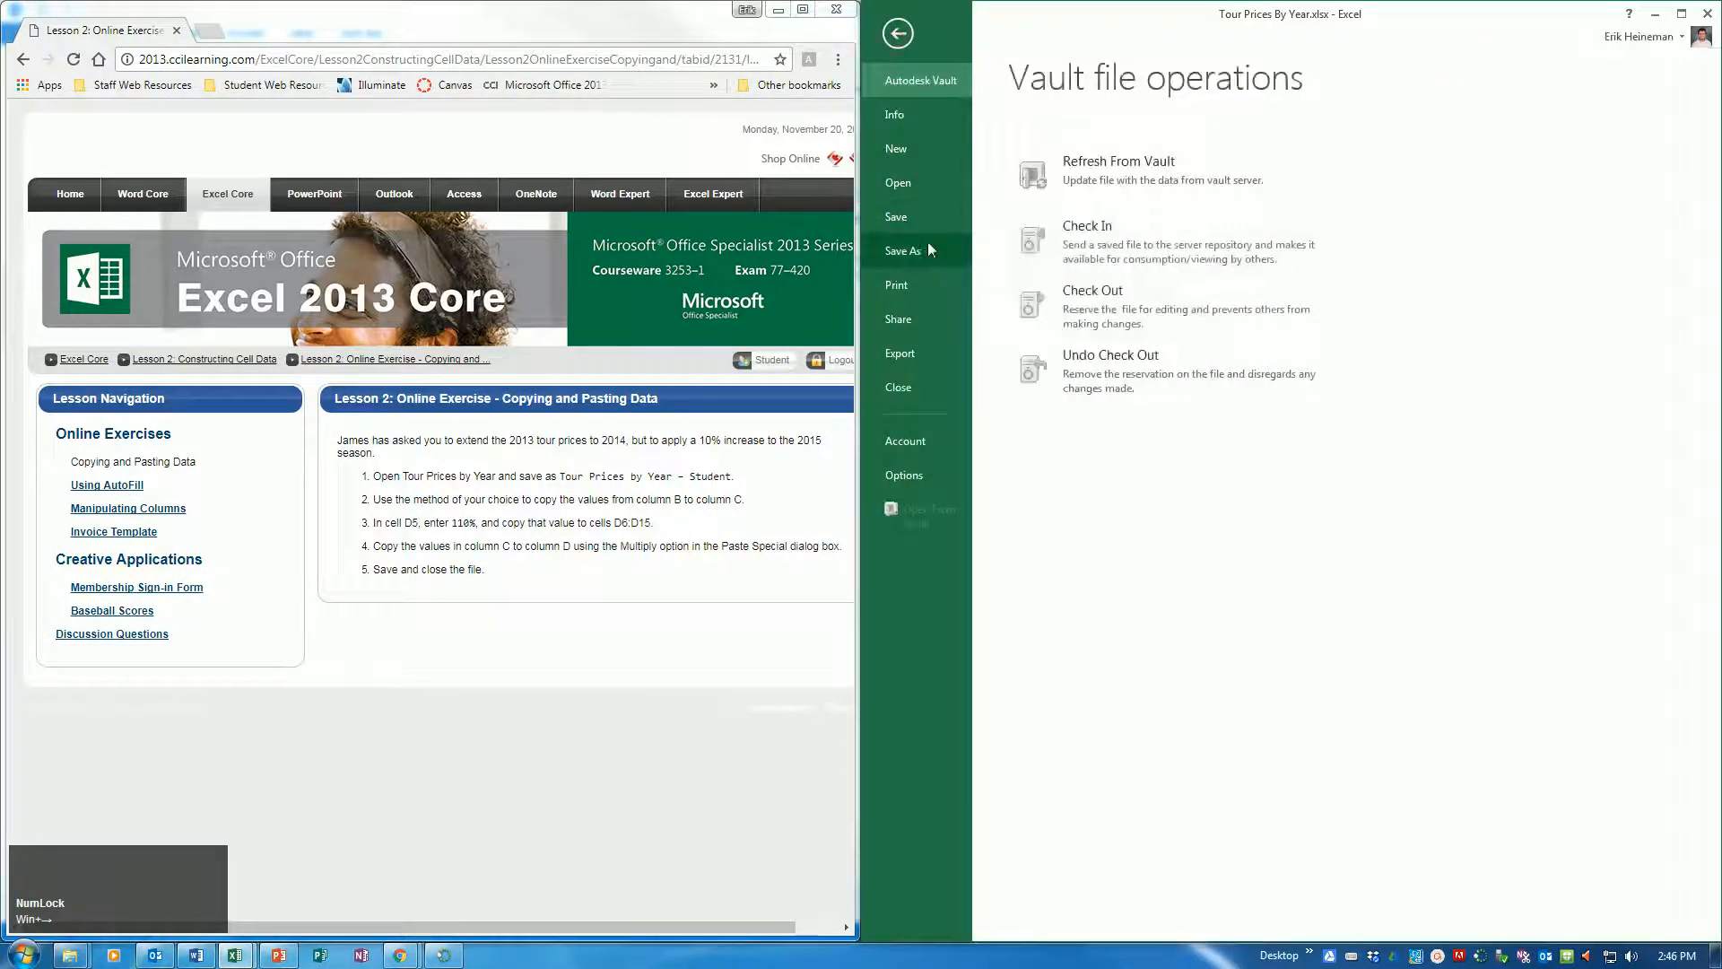
click(929, 246)
click(1348, 296)
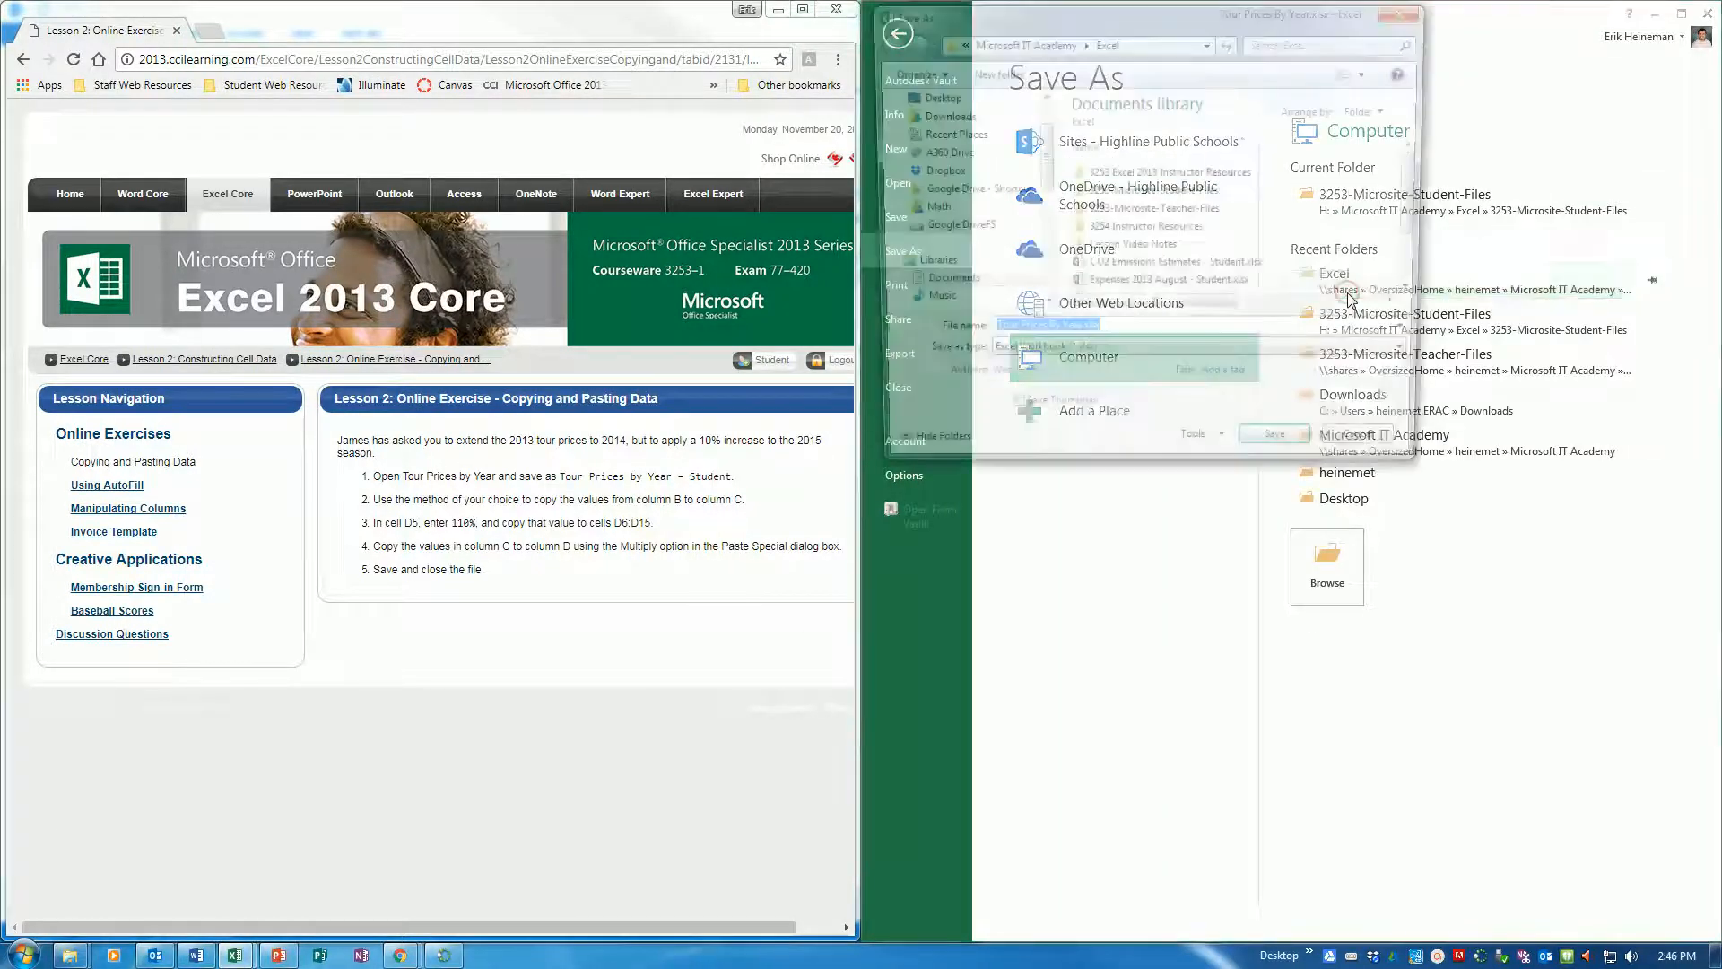
key(Right)
text(- Student)
key(Return)
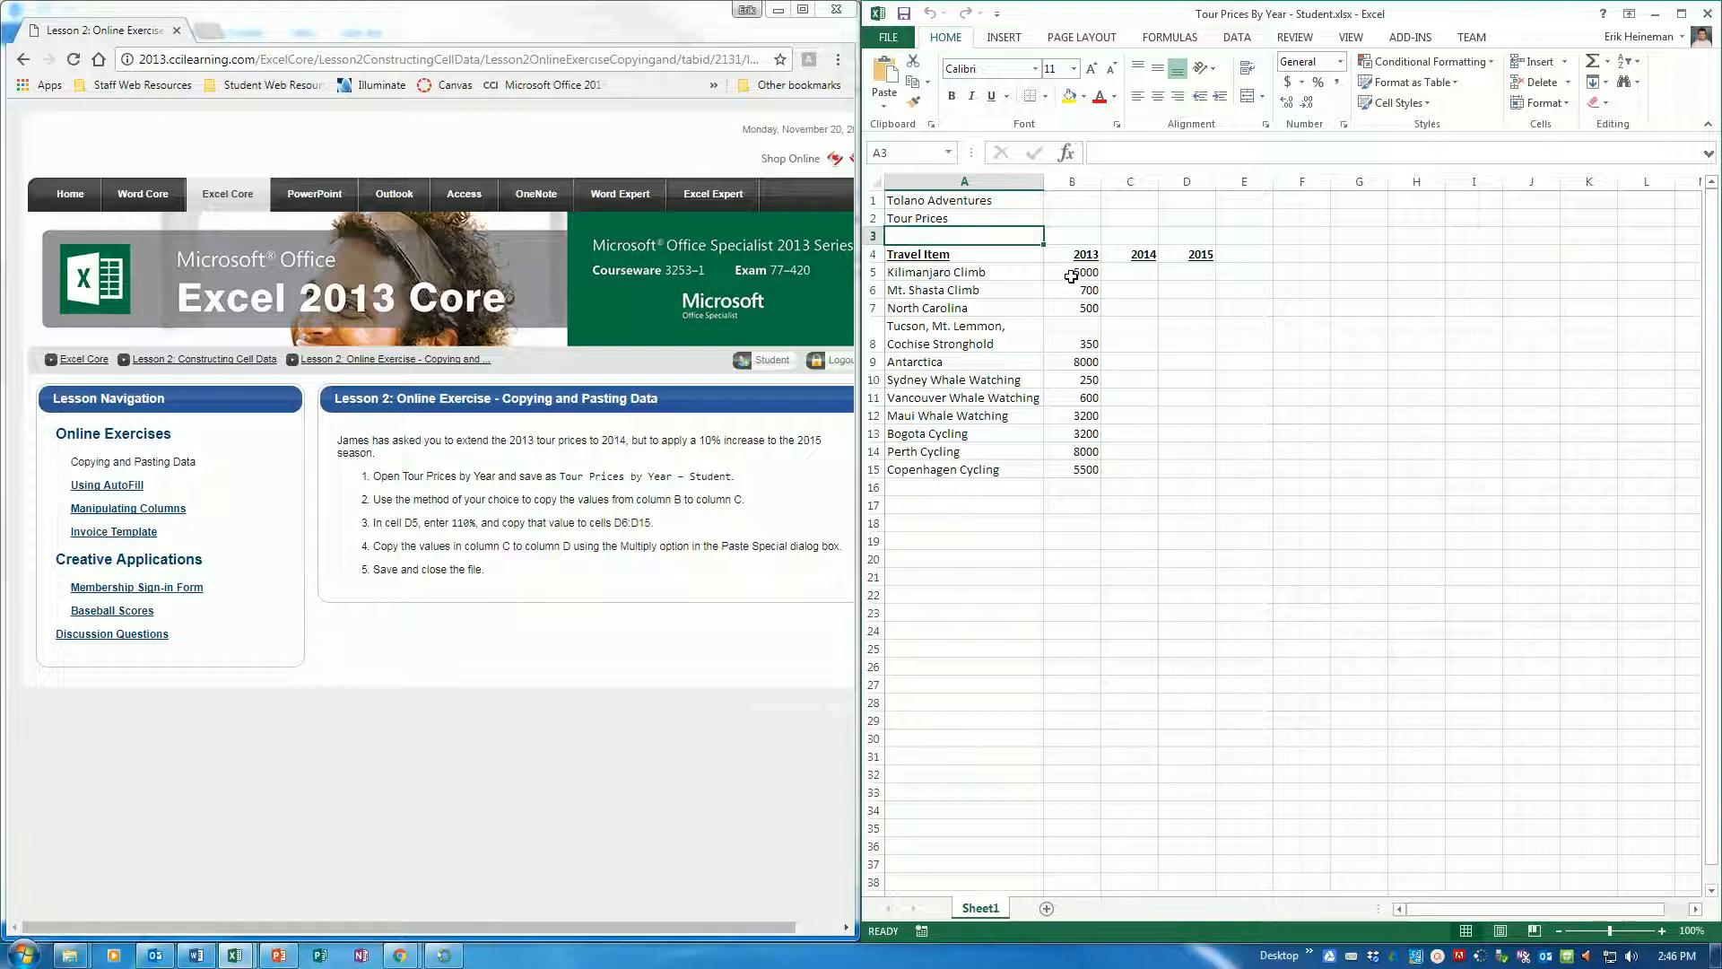
Copy the 2013 prices in B5:B15 into the 2014 column, starting at cell C5
drag(1071, 270, 1084, 468)
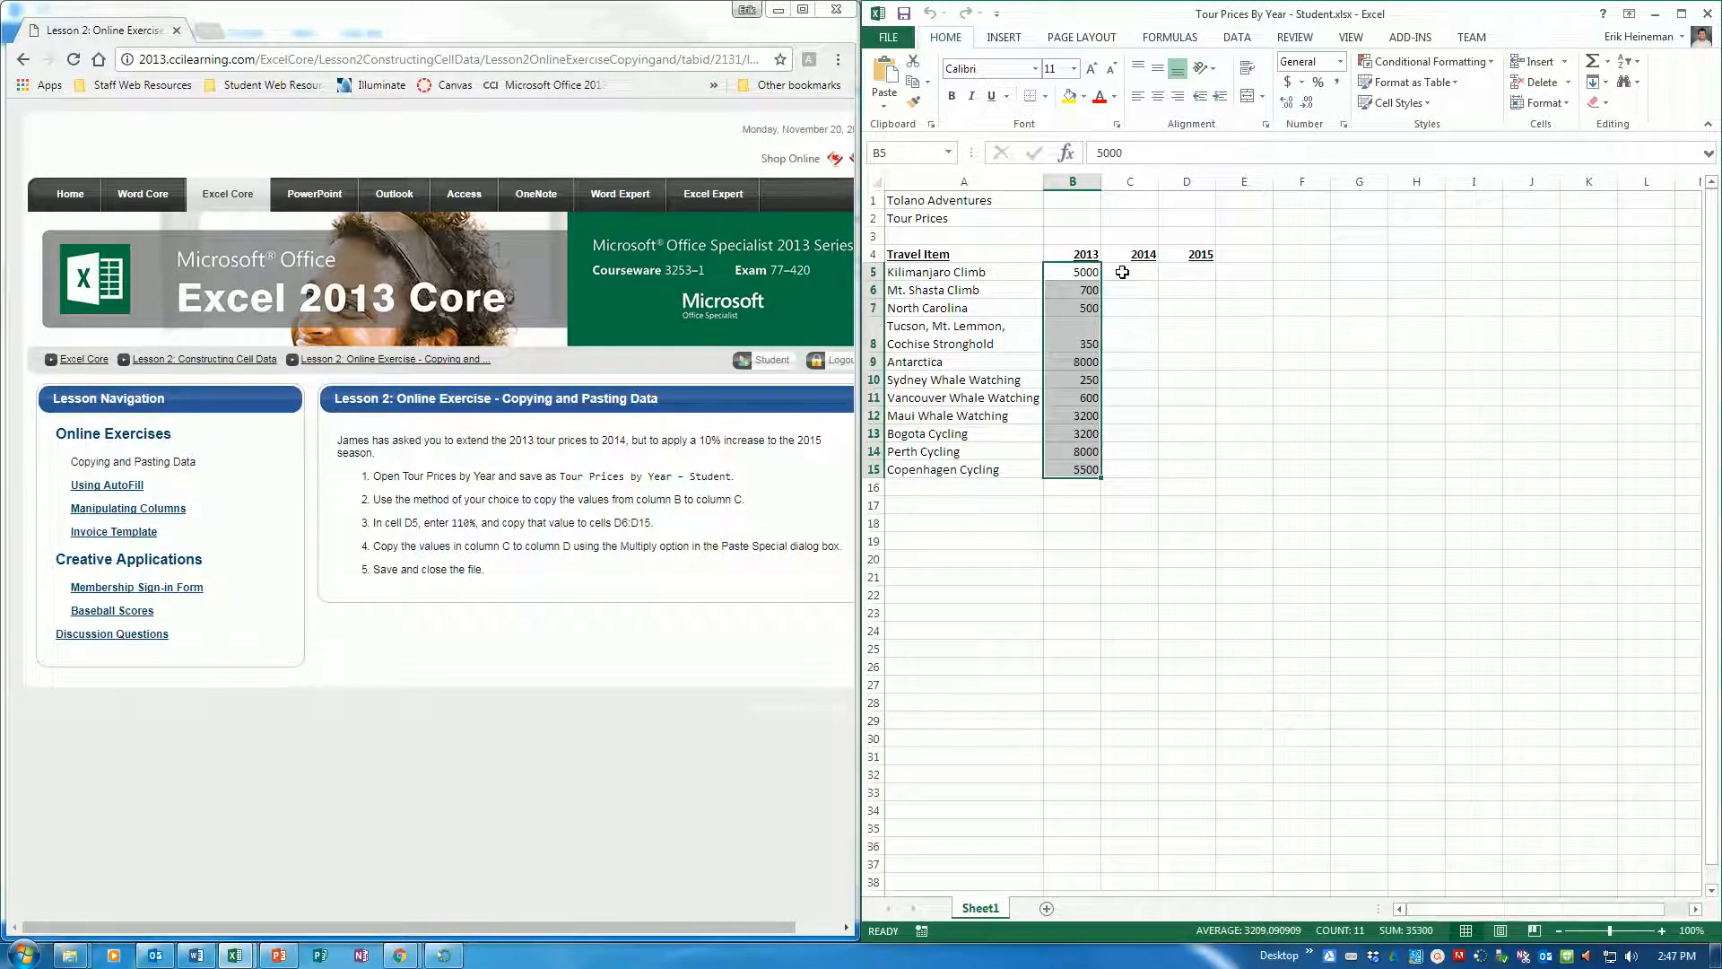
click(916, 85)
key(ctrl+c)
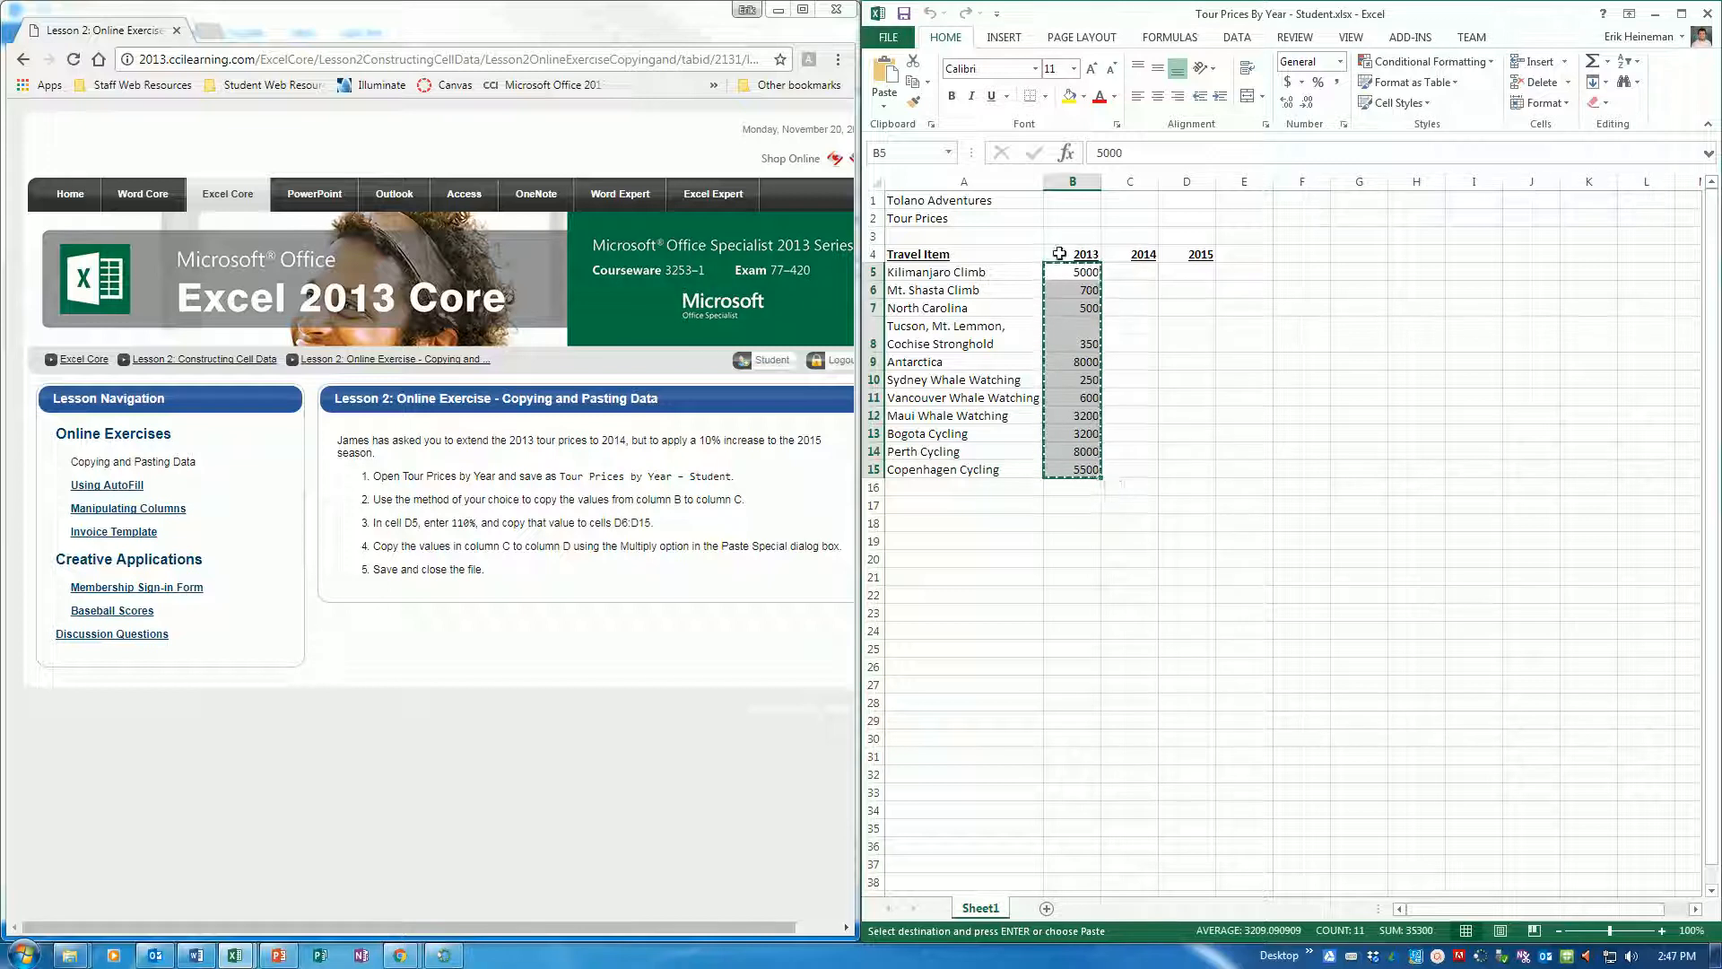
click(1148, 271)
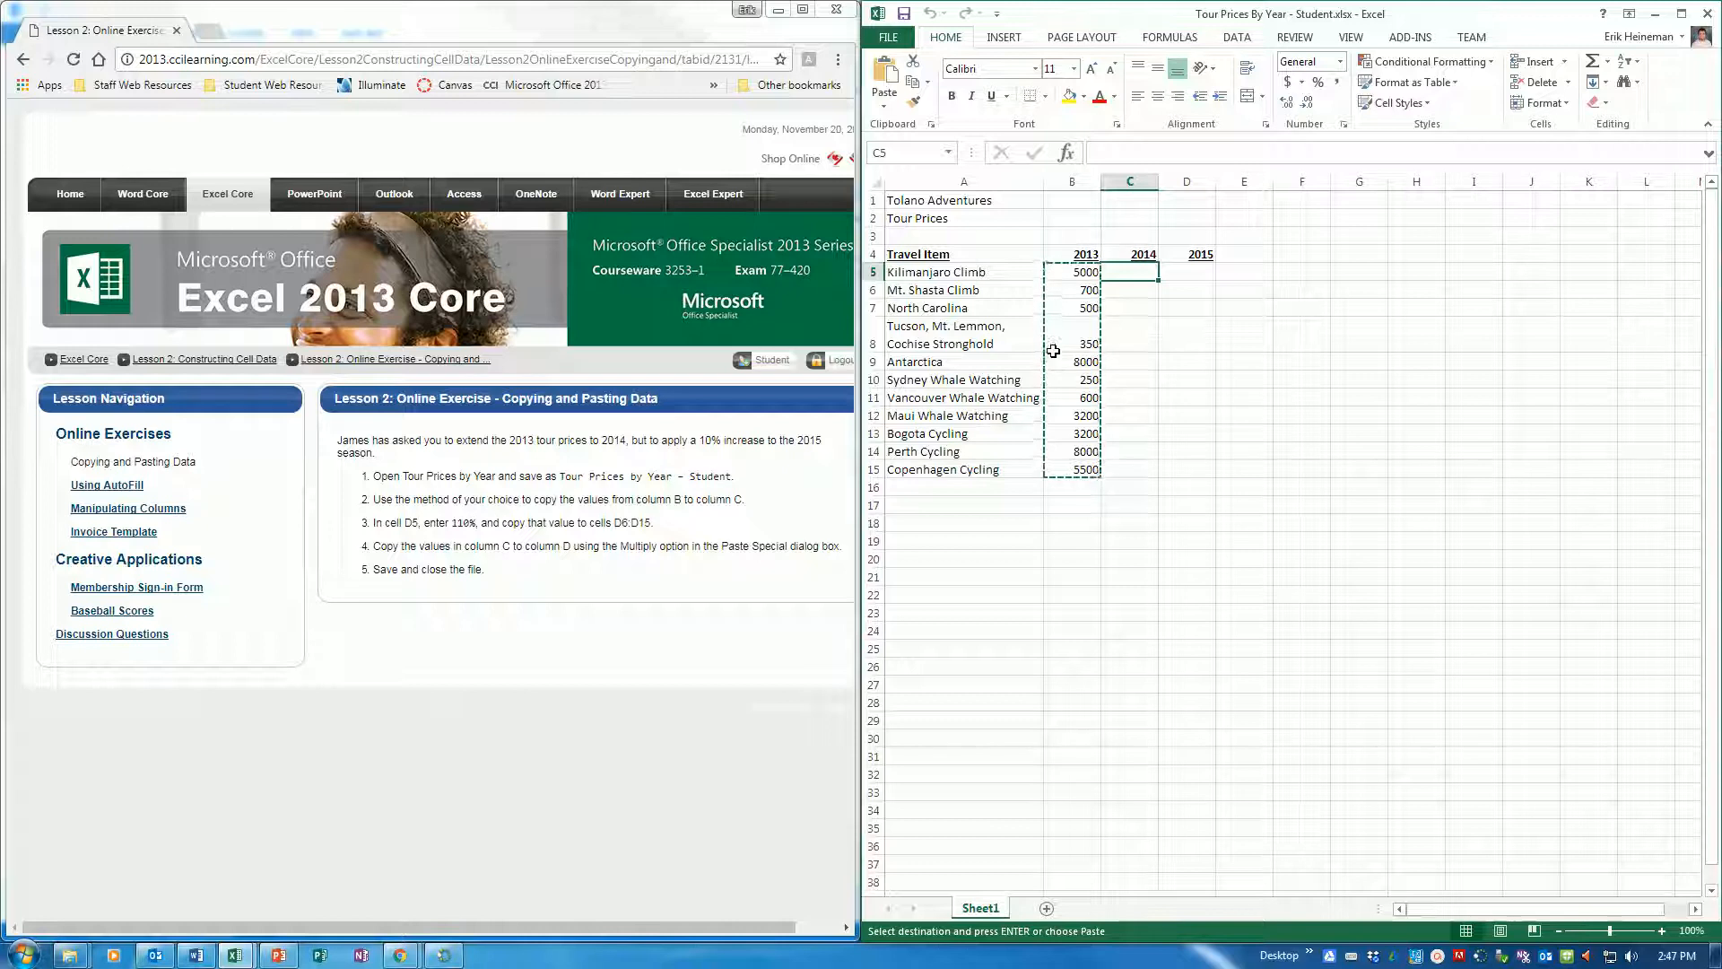
key(ctrl+v)
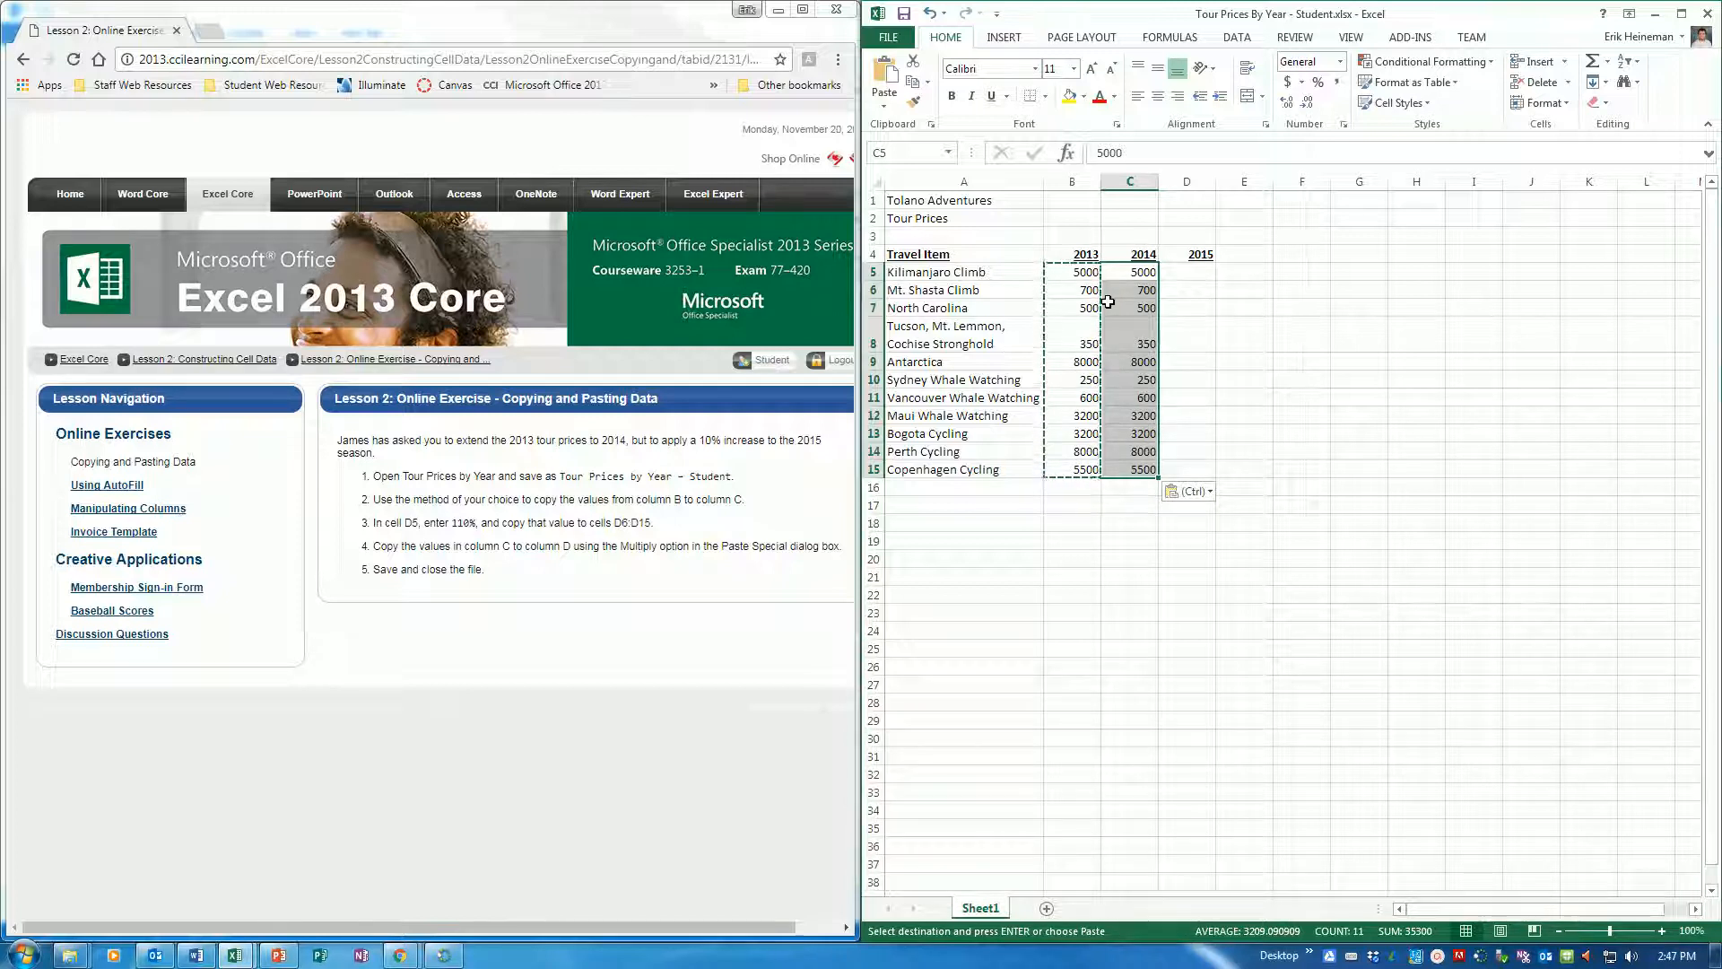
key(Return)
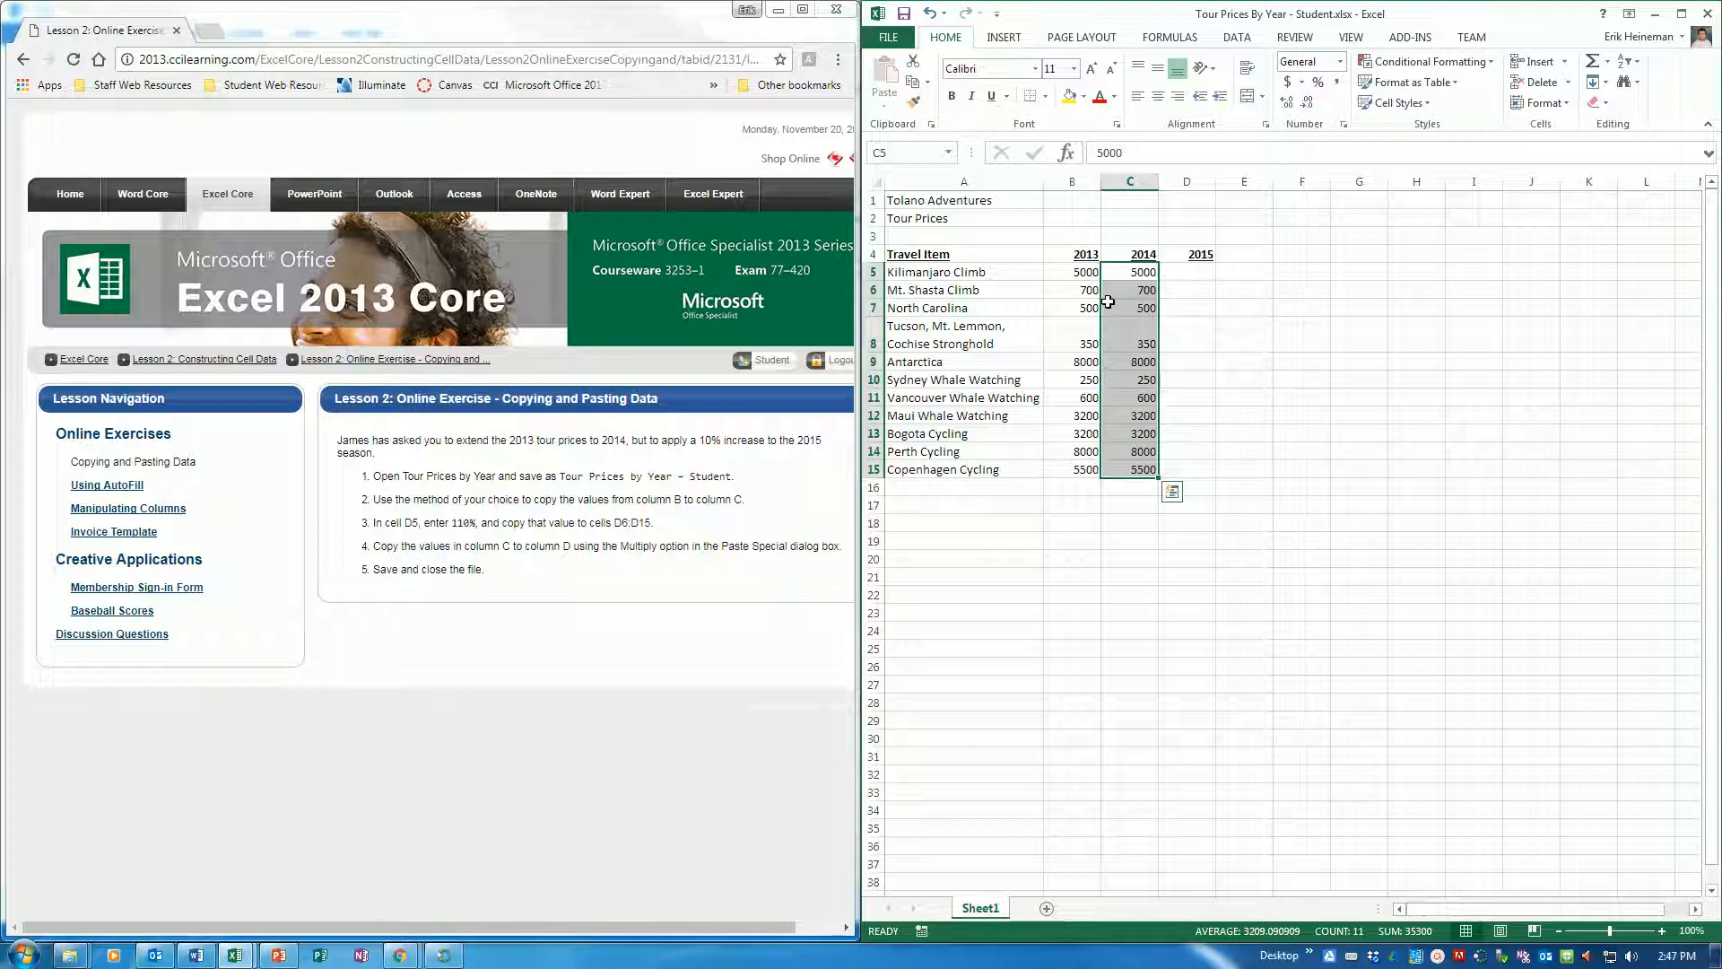
Enter 110% in cell D5 and fill it down the 2015 column to D15
click(1203, 271)
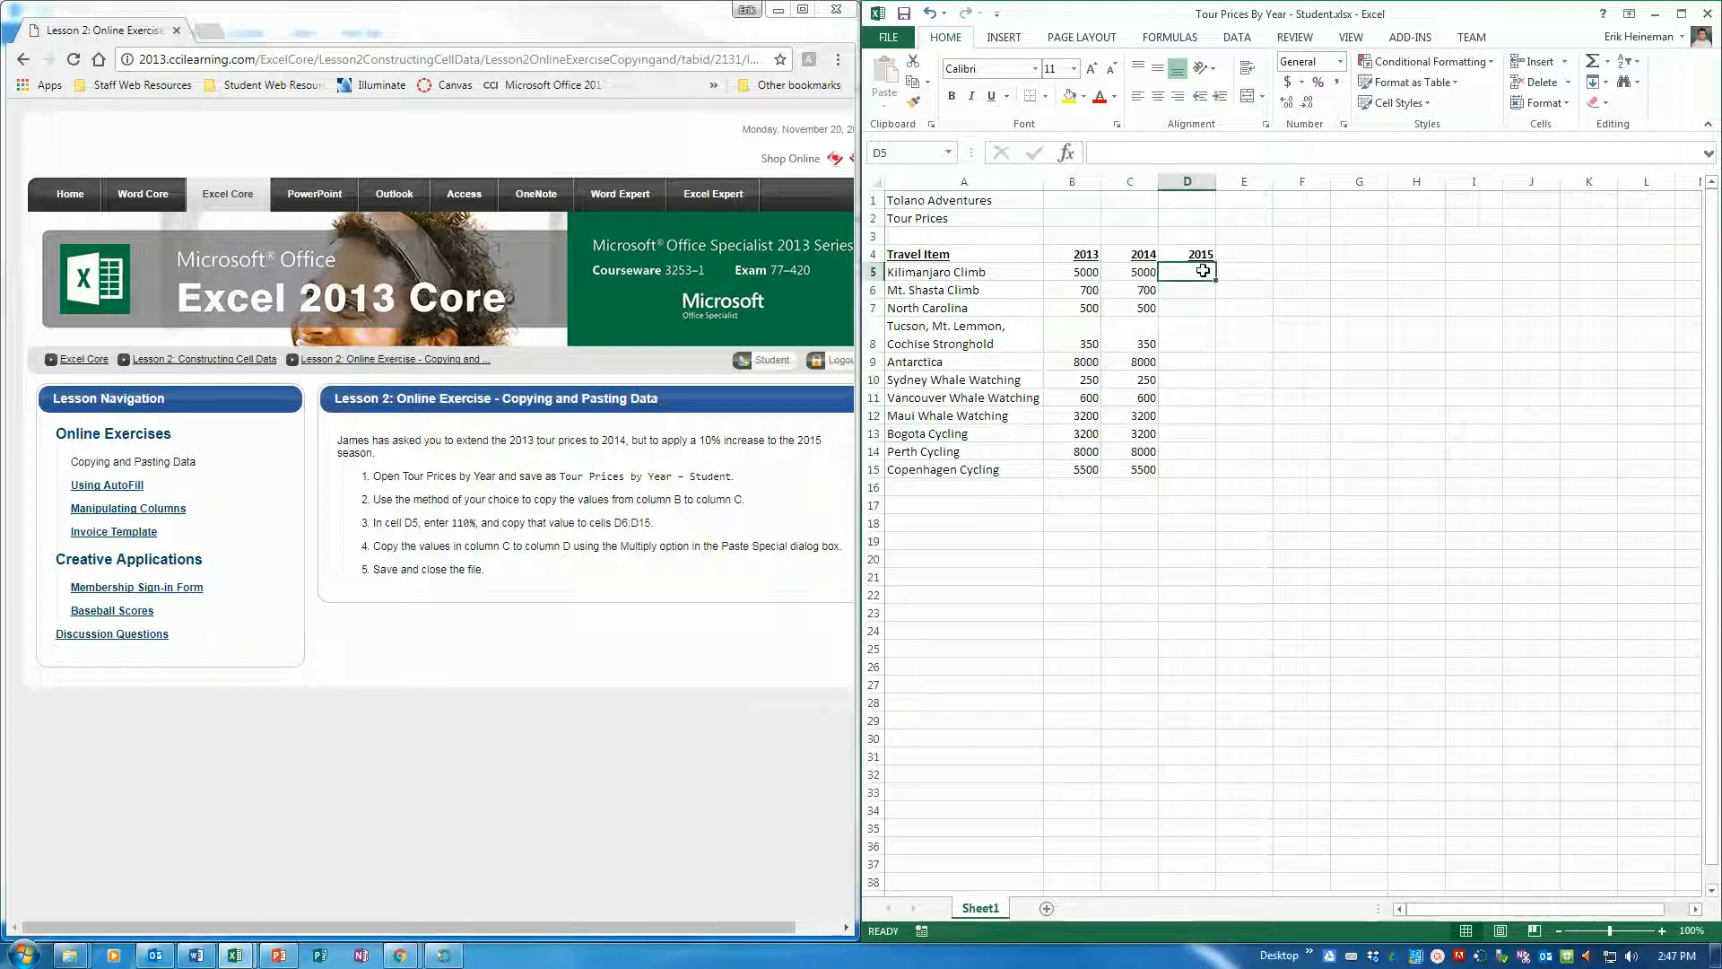
text(110%)
key(Return)
key(Up)
drag(1215, 279, 1221, 474)
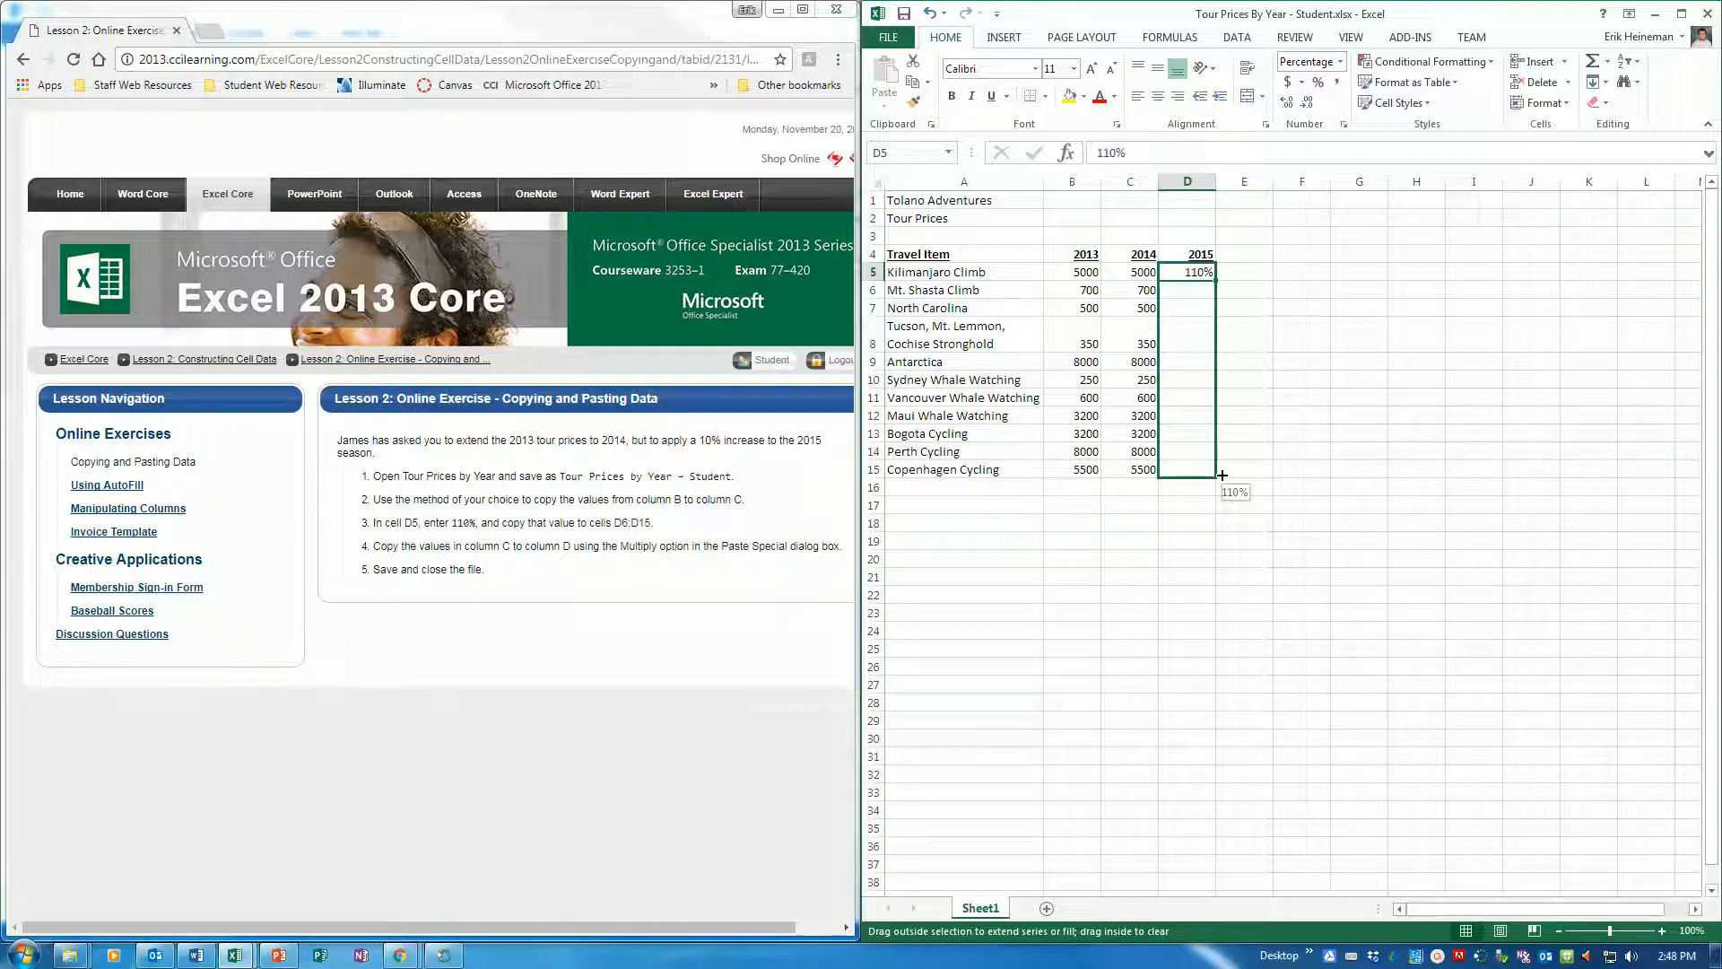
drag(1222, 474, 1221, 475)
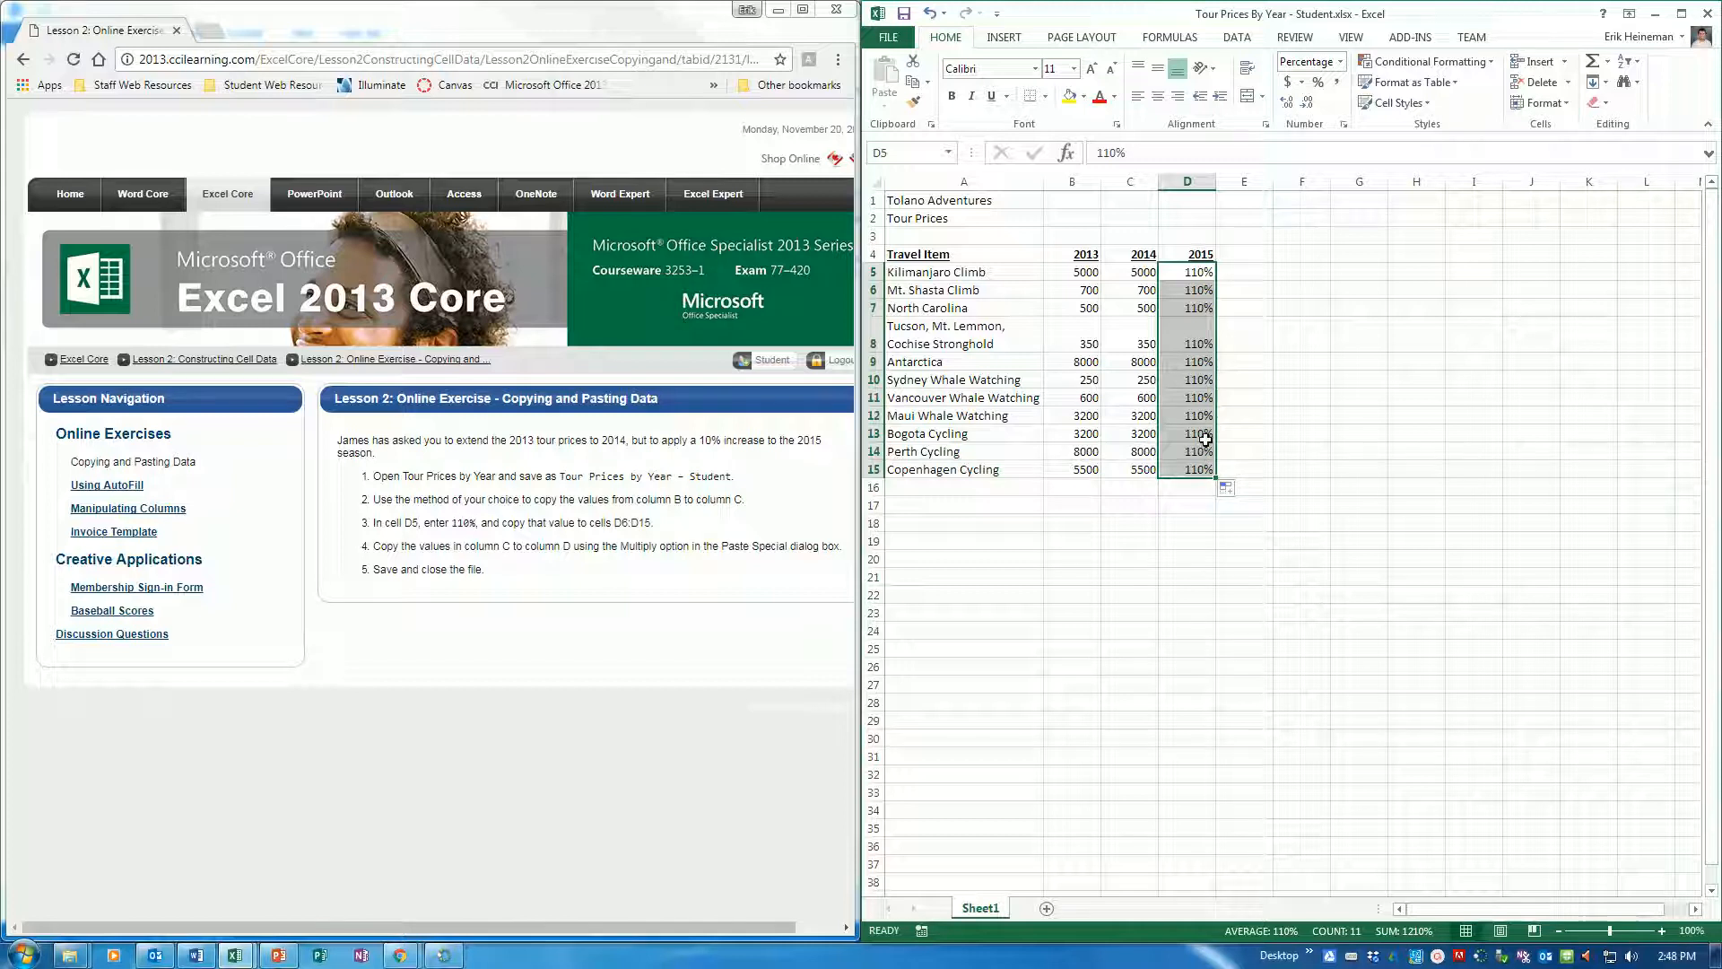
Copy the 2014 prices in C5:C15 onto D5:D15 using Paste Special with the Multiply operation, then clear the copy selection
drag(1141, 272, 1132, 470)
key(ctrl+c)
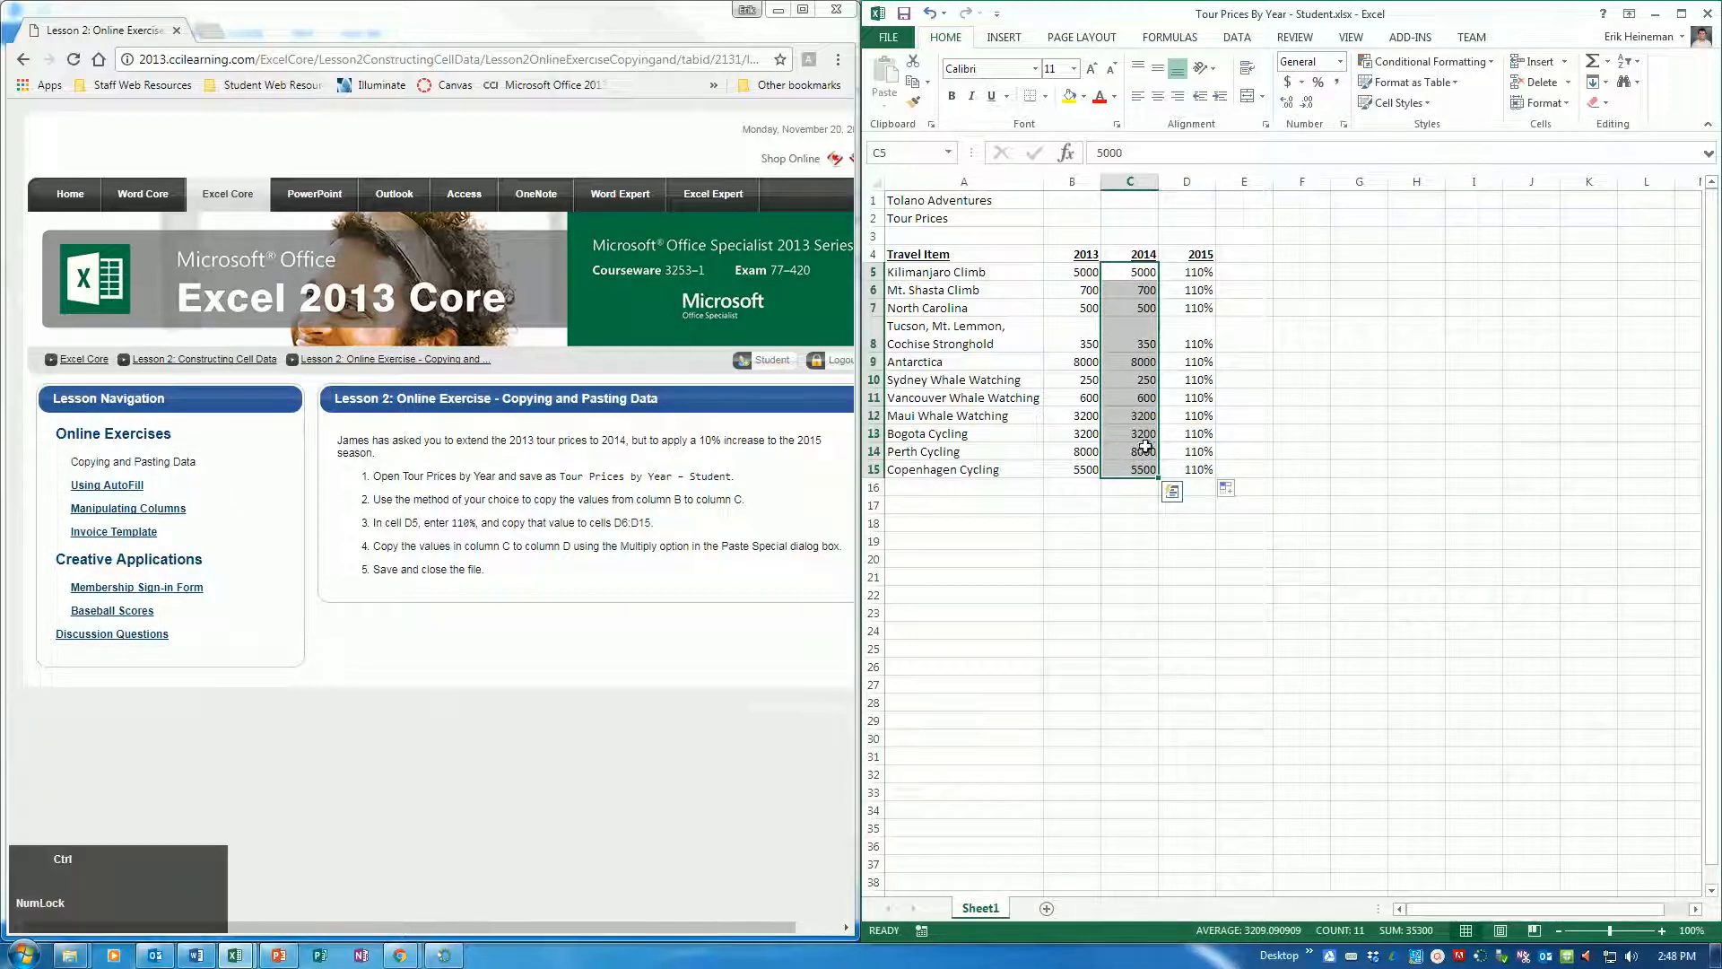
drag(1191, 272, 1191, 465)
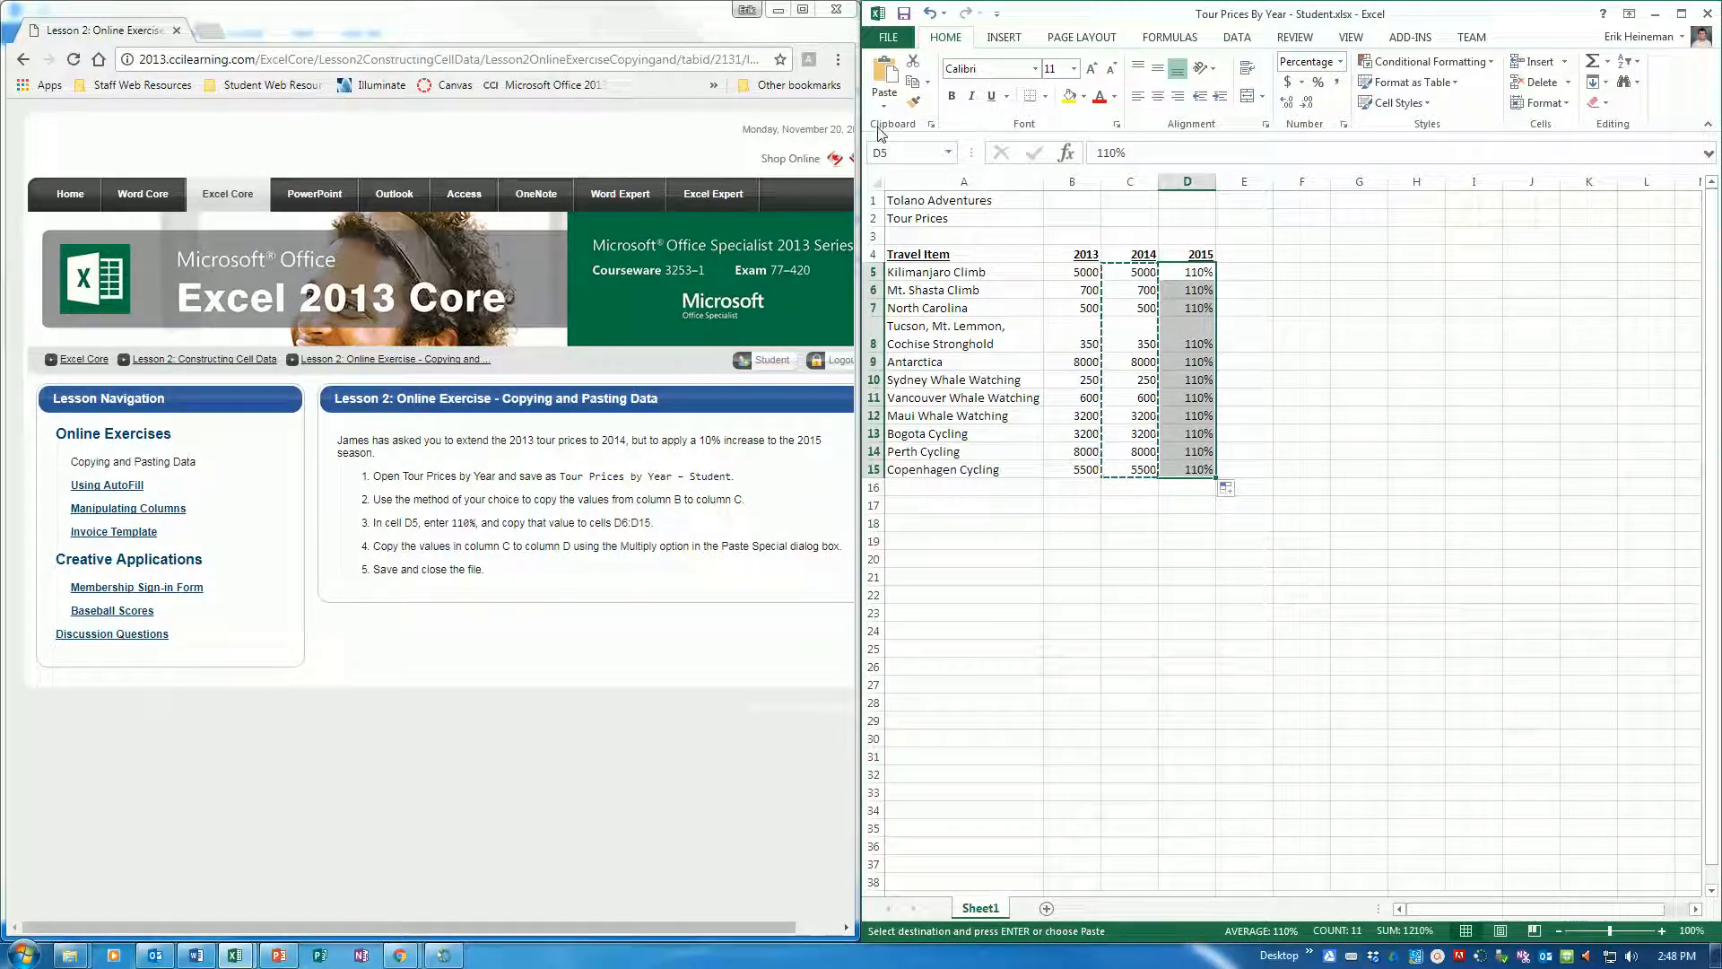
click(883, 106)
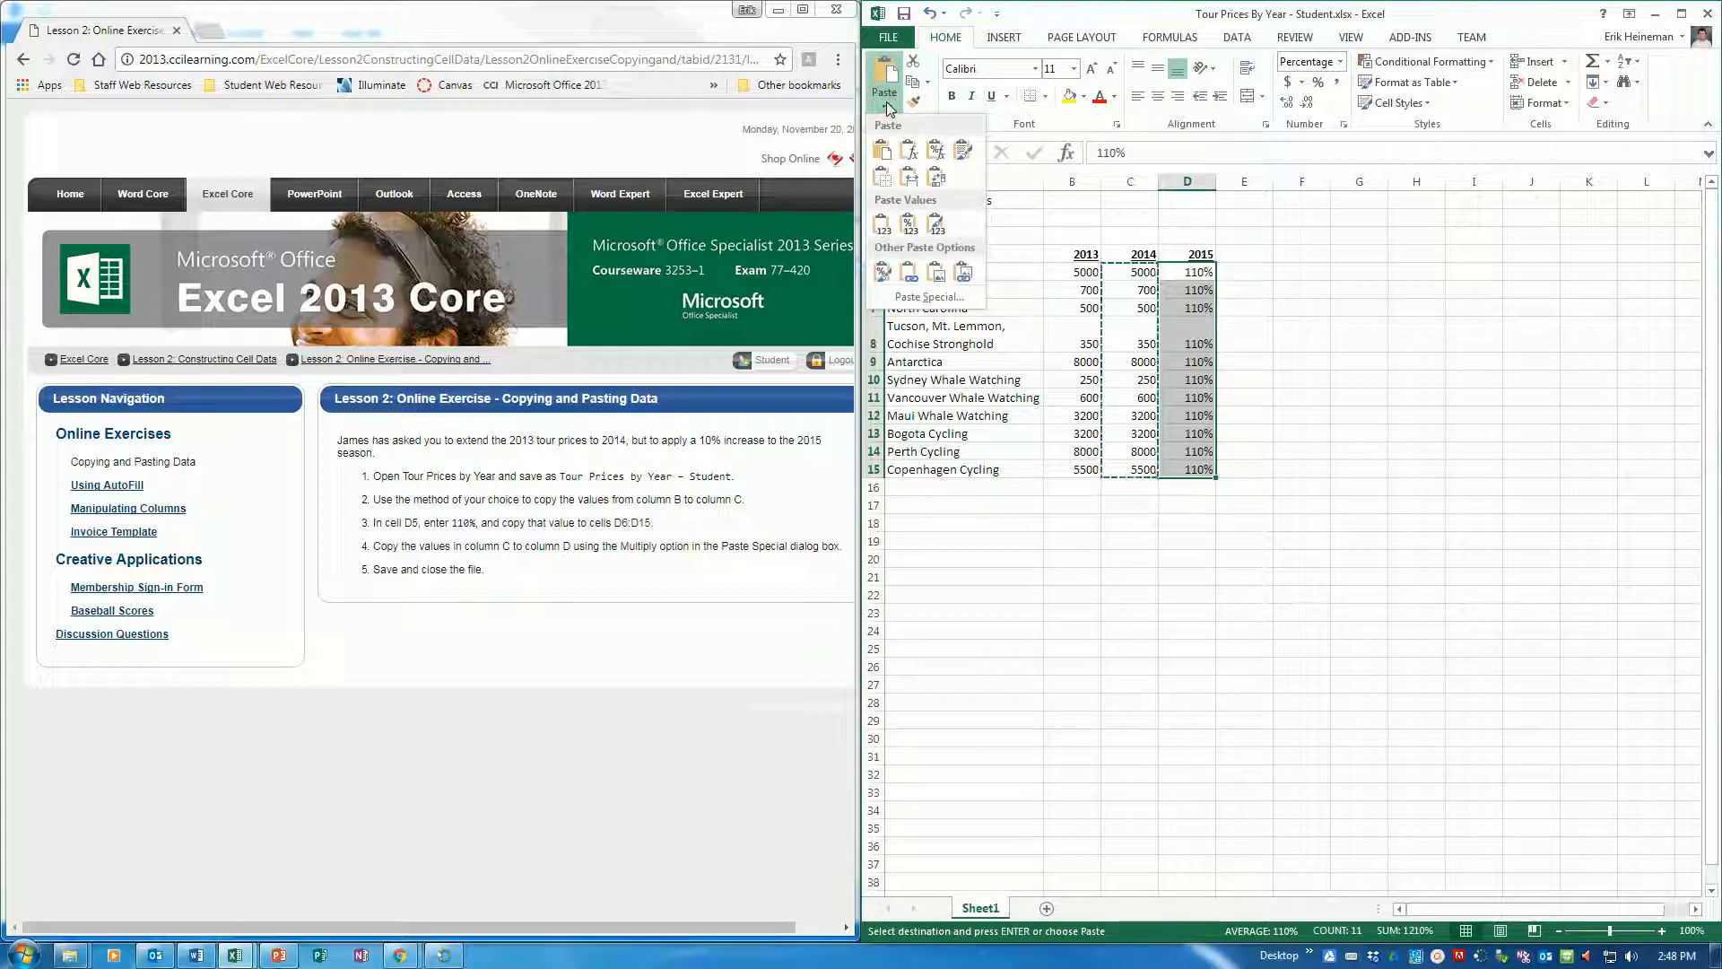
click(904, 294)
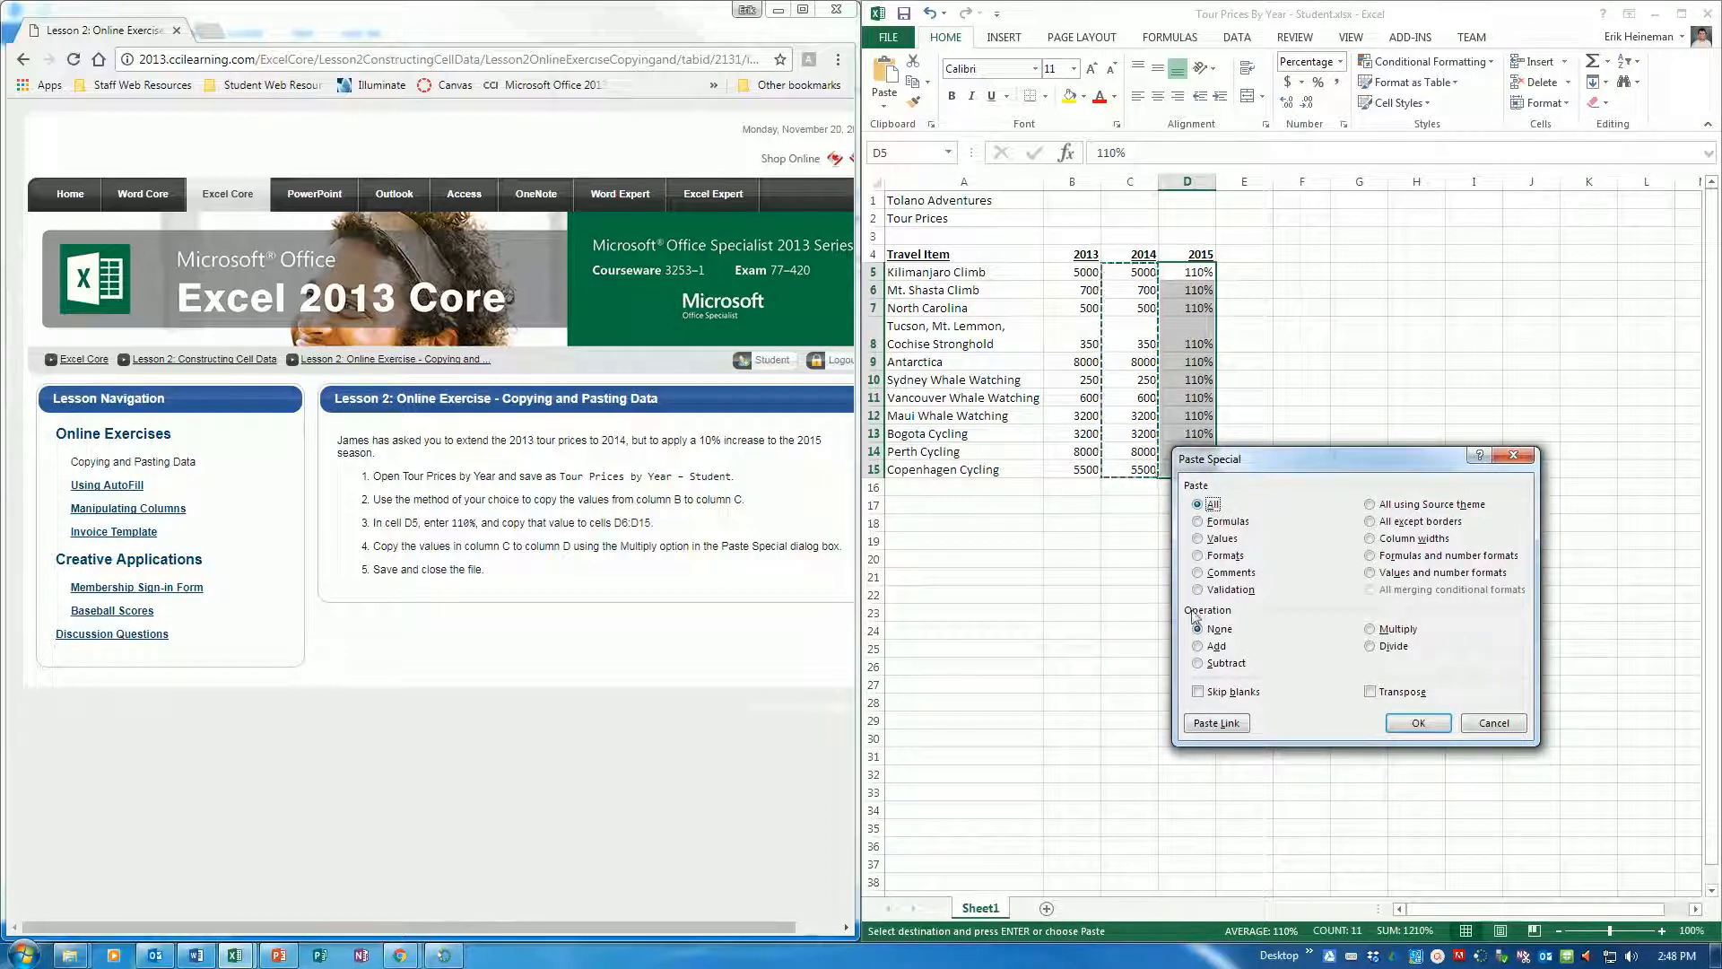
click(1365, 630)
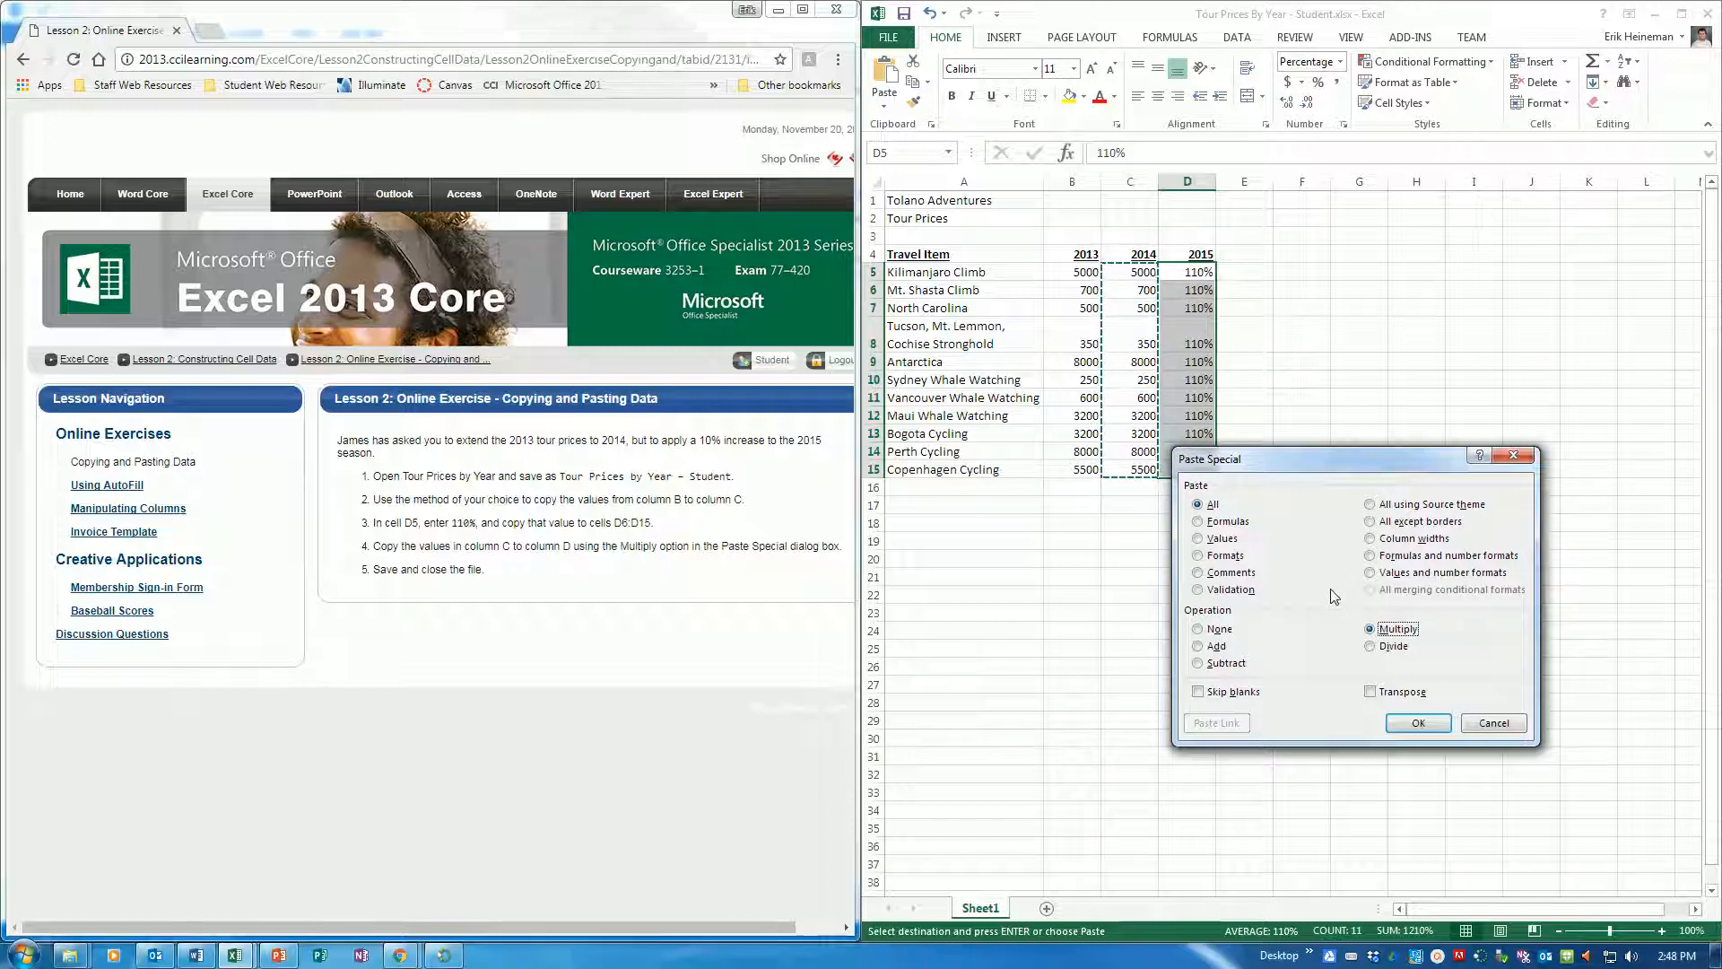
click(1415, 723)
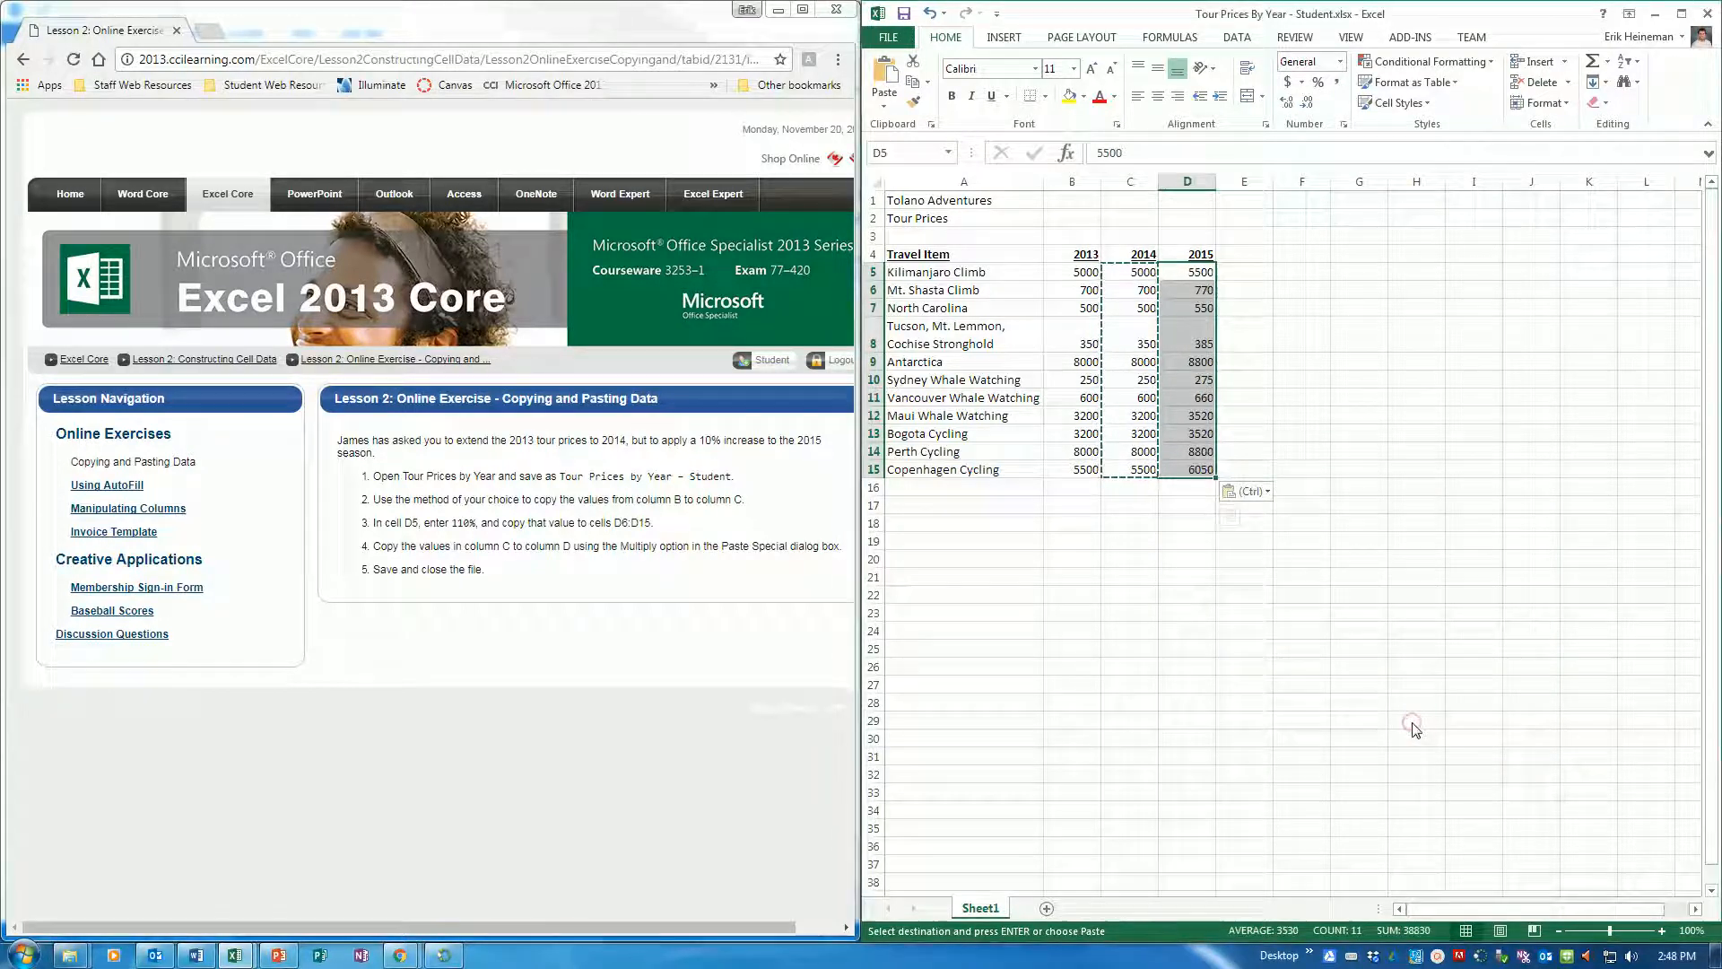
click(1206, 272)
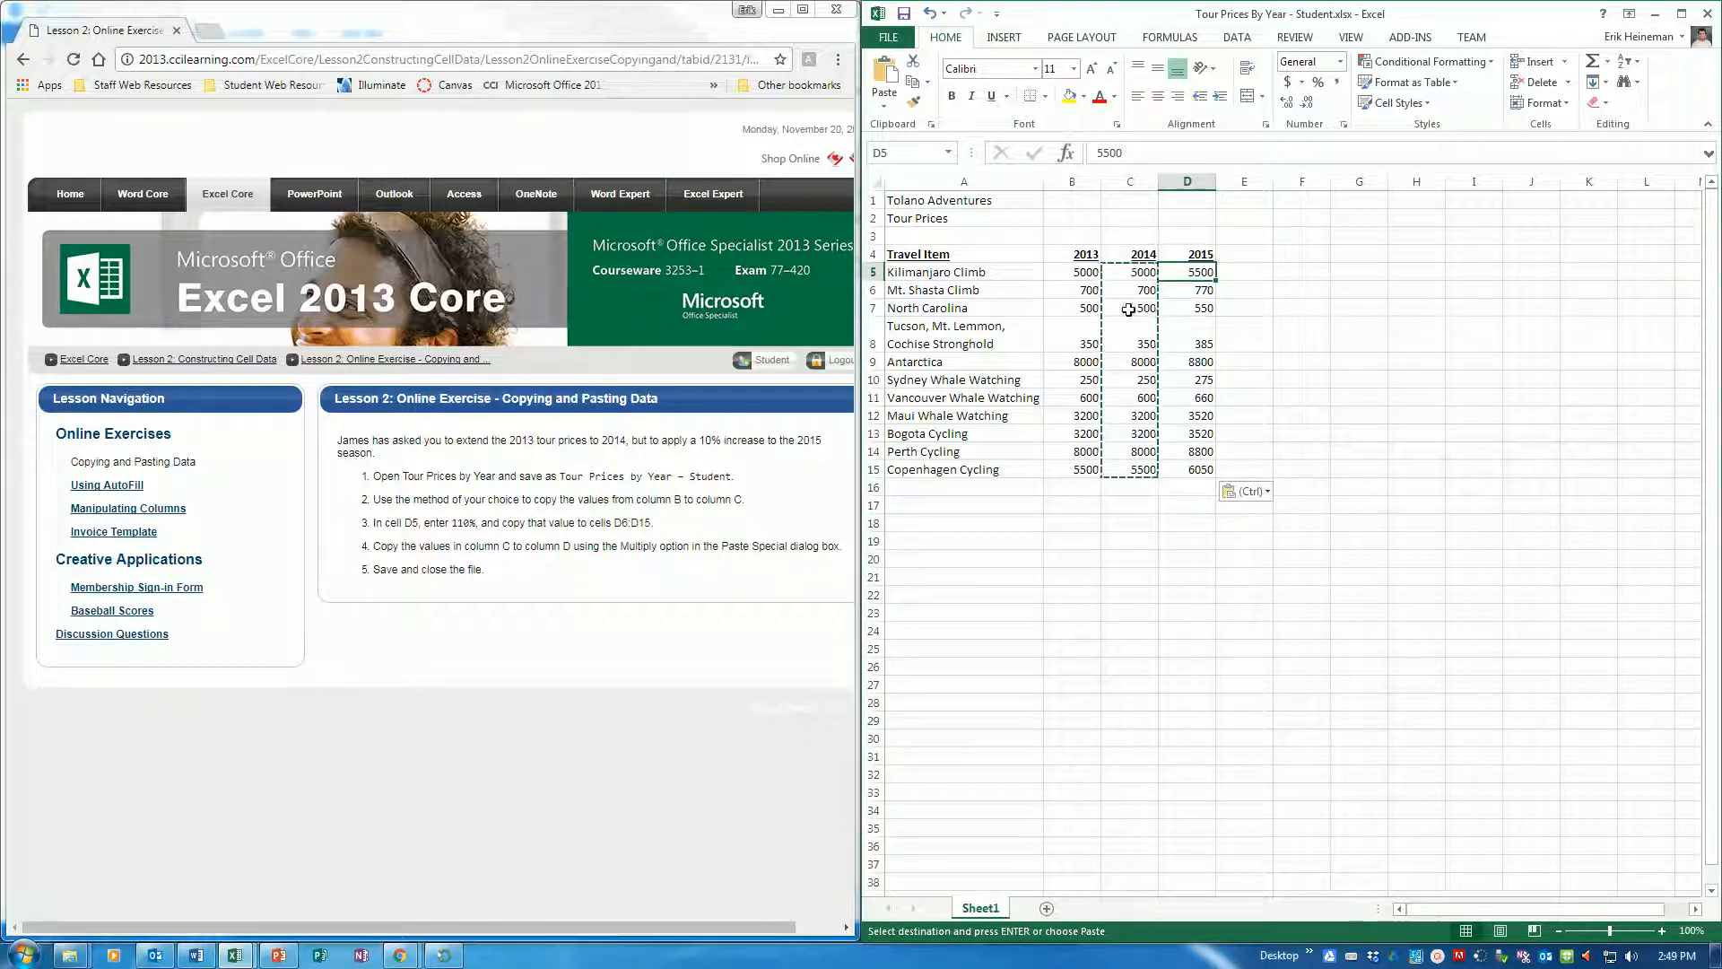
key(Escape)
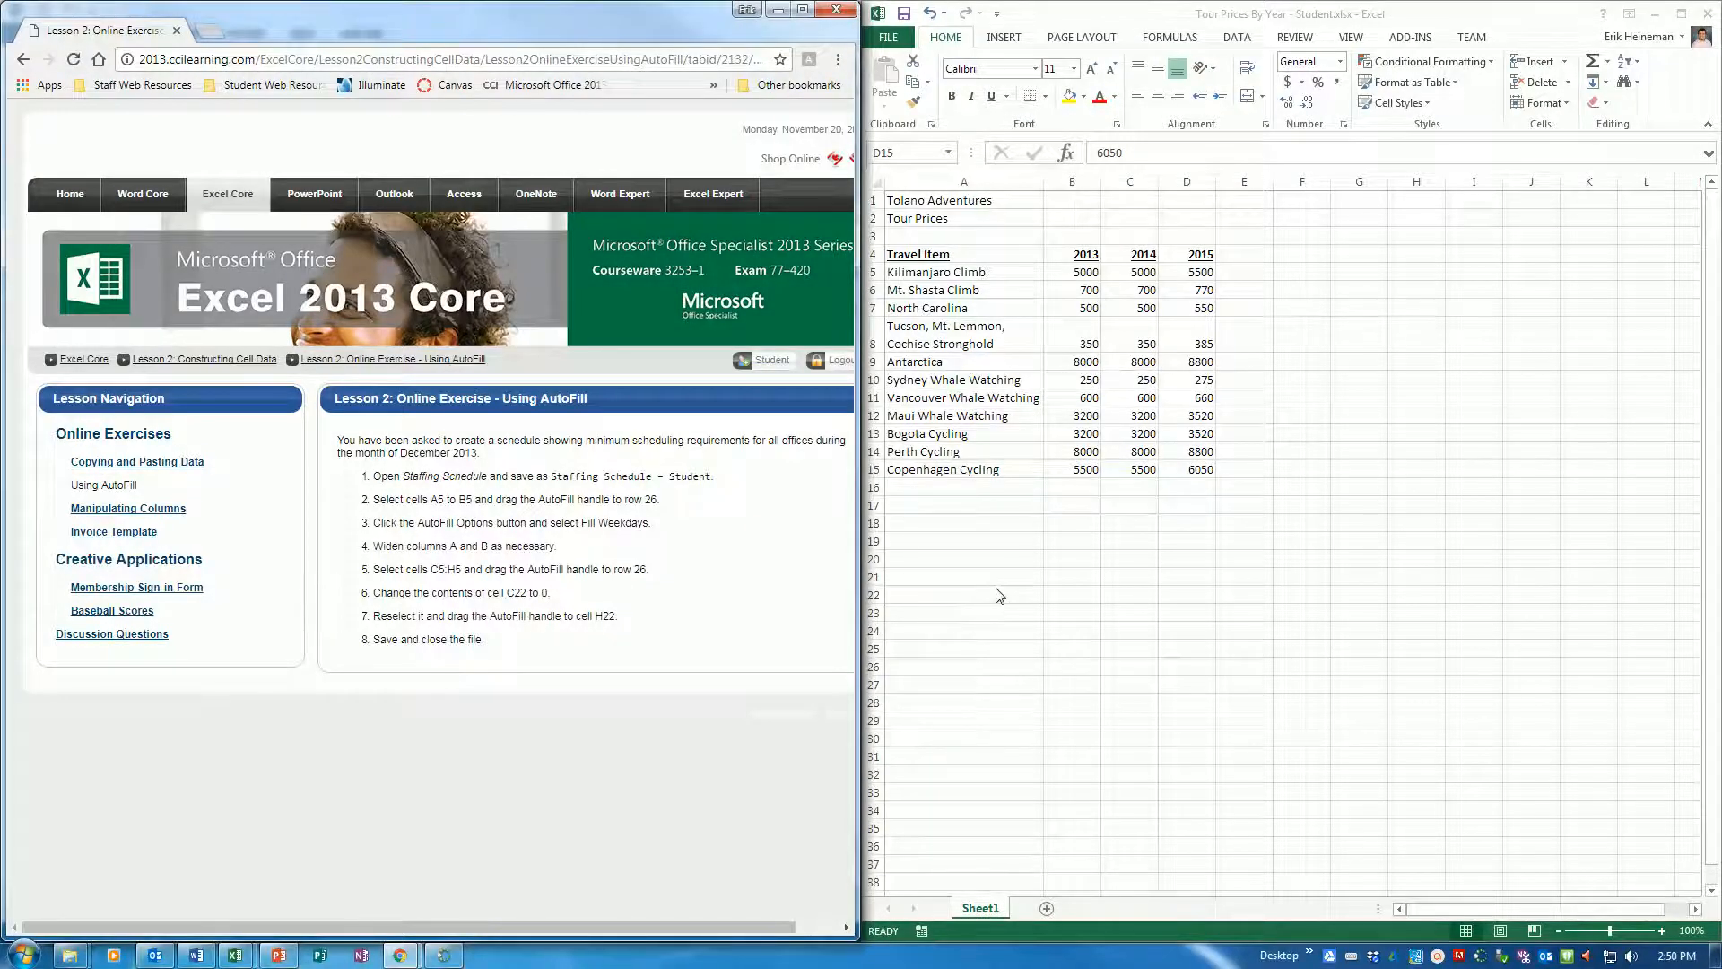
Open Staffing Schedule.xlsx from the 3253-Microsite-Student-Files folder and dock its window beside the exercise instructions
click(897, 41)
click(922, 180)
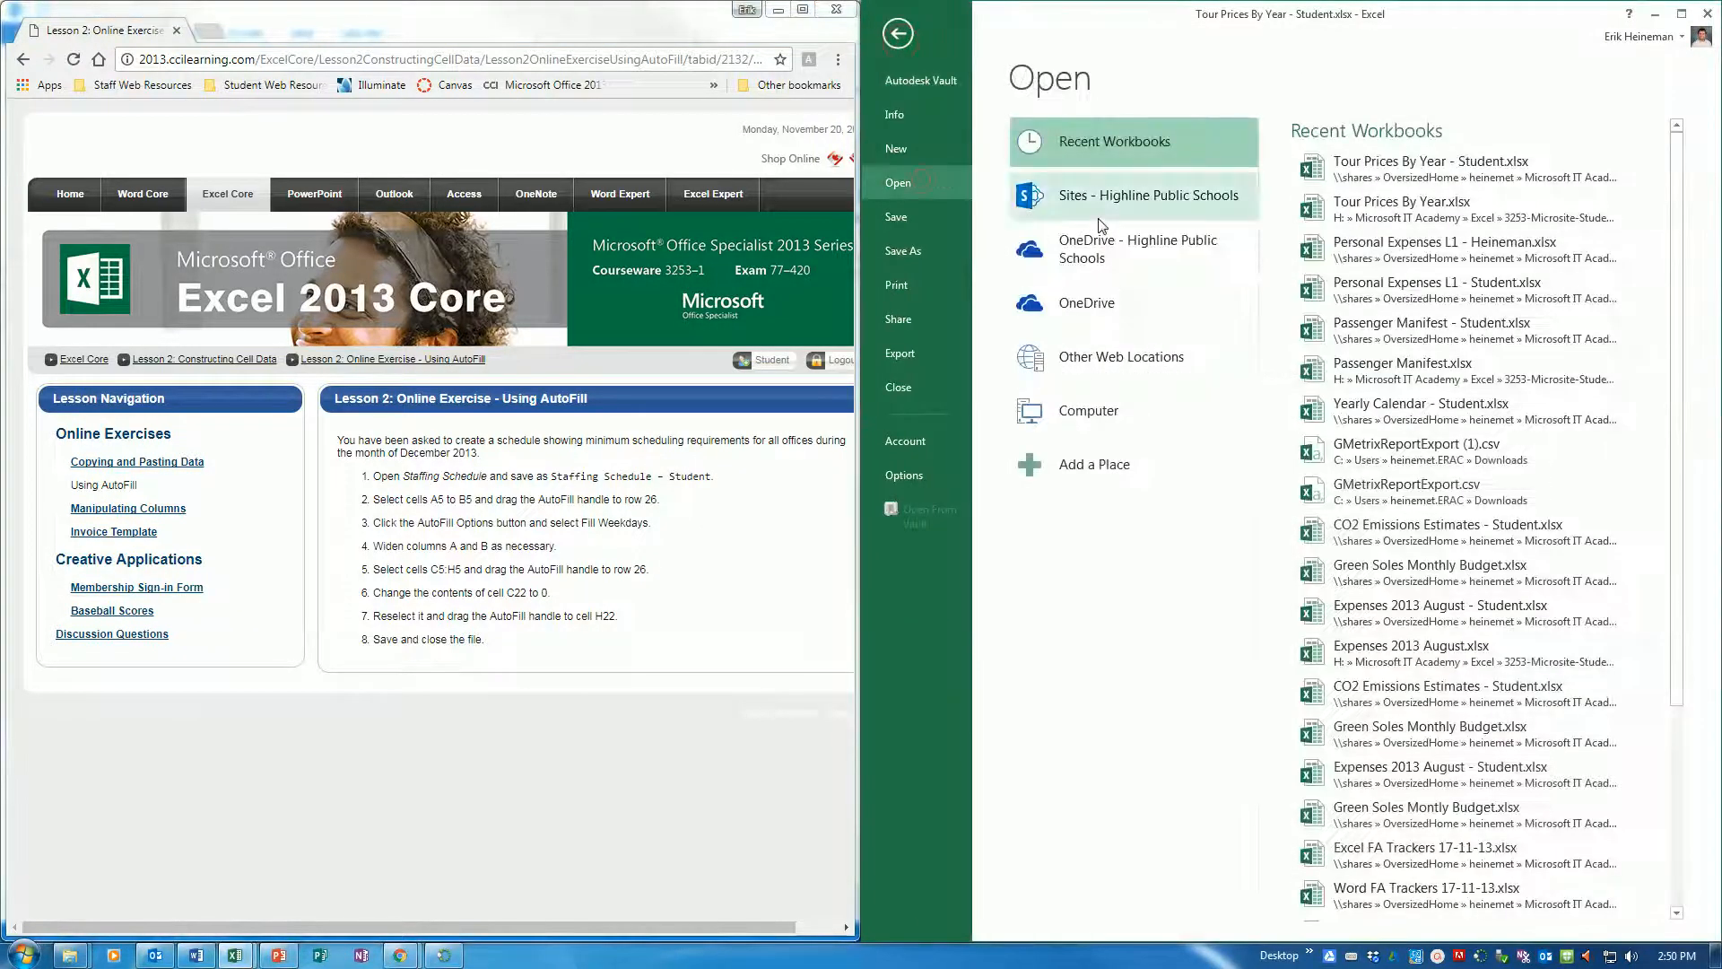
click(1134, 423)
click(1411, 334)
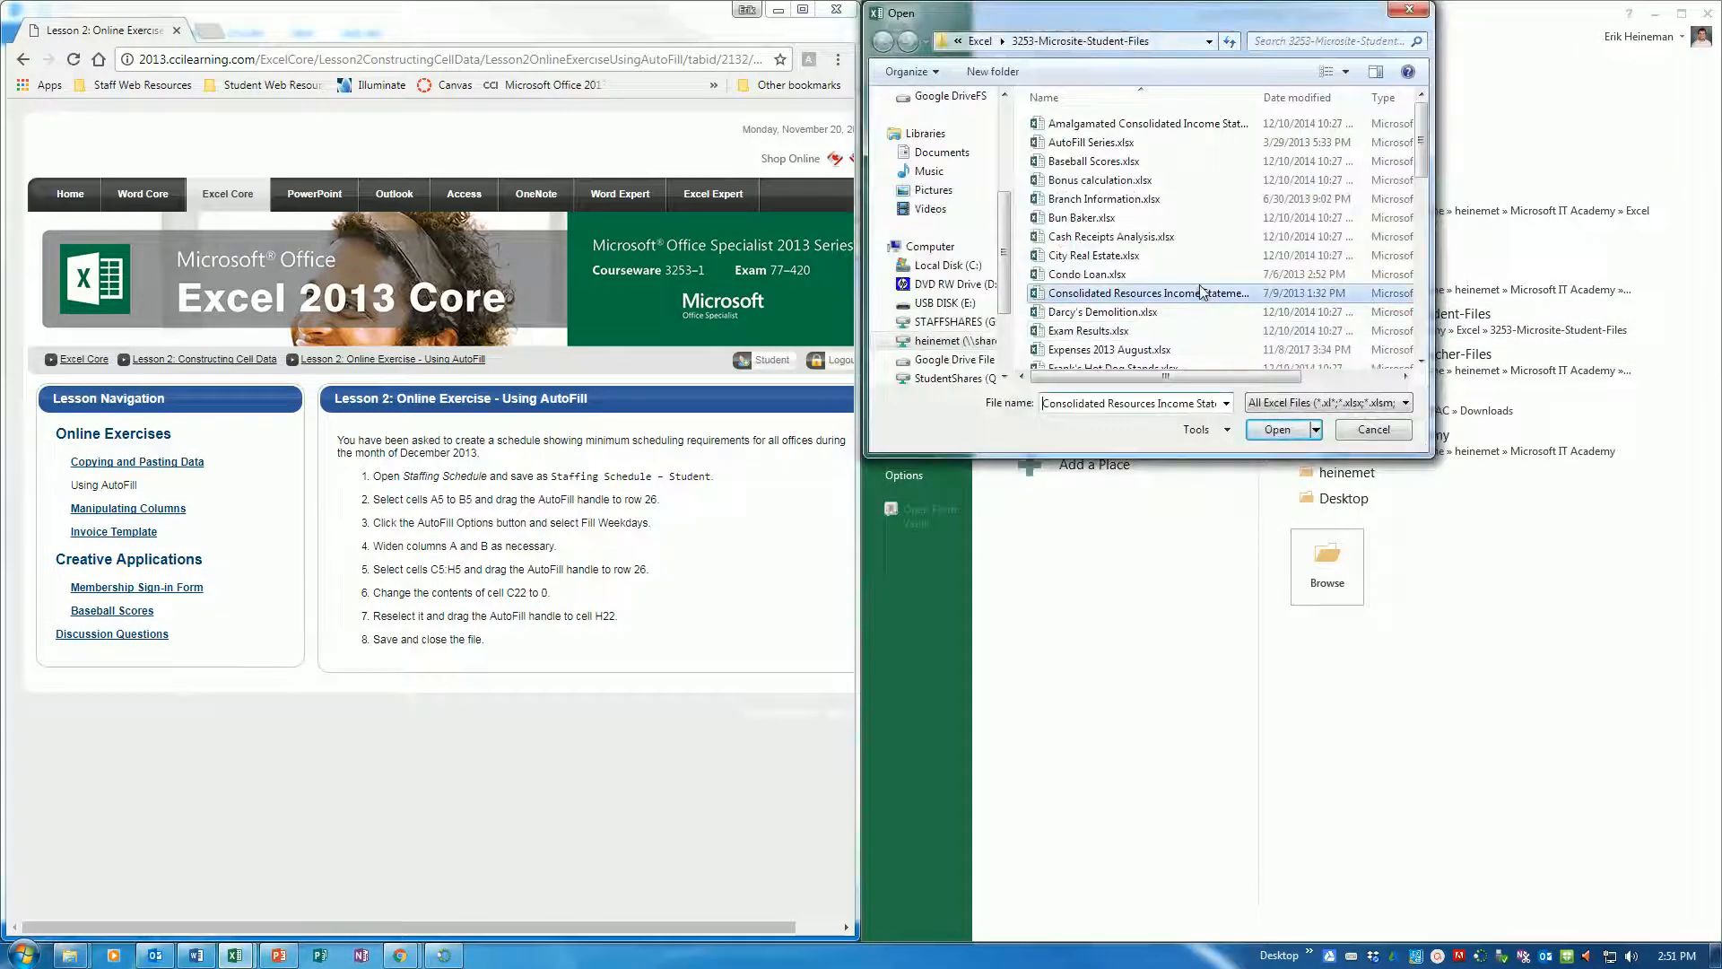
click(1116, 312)
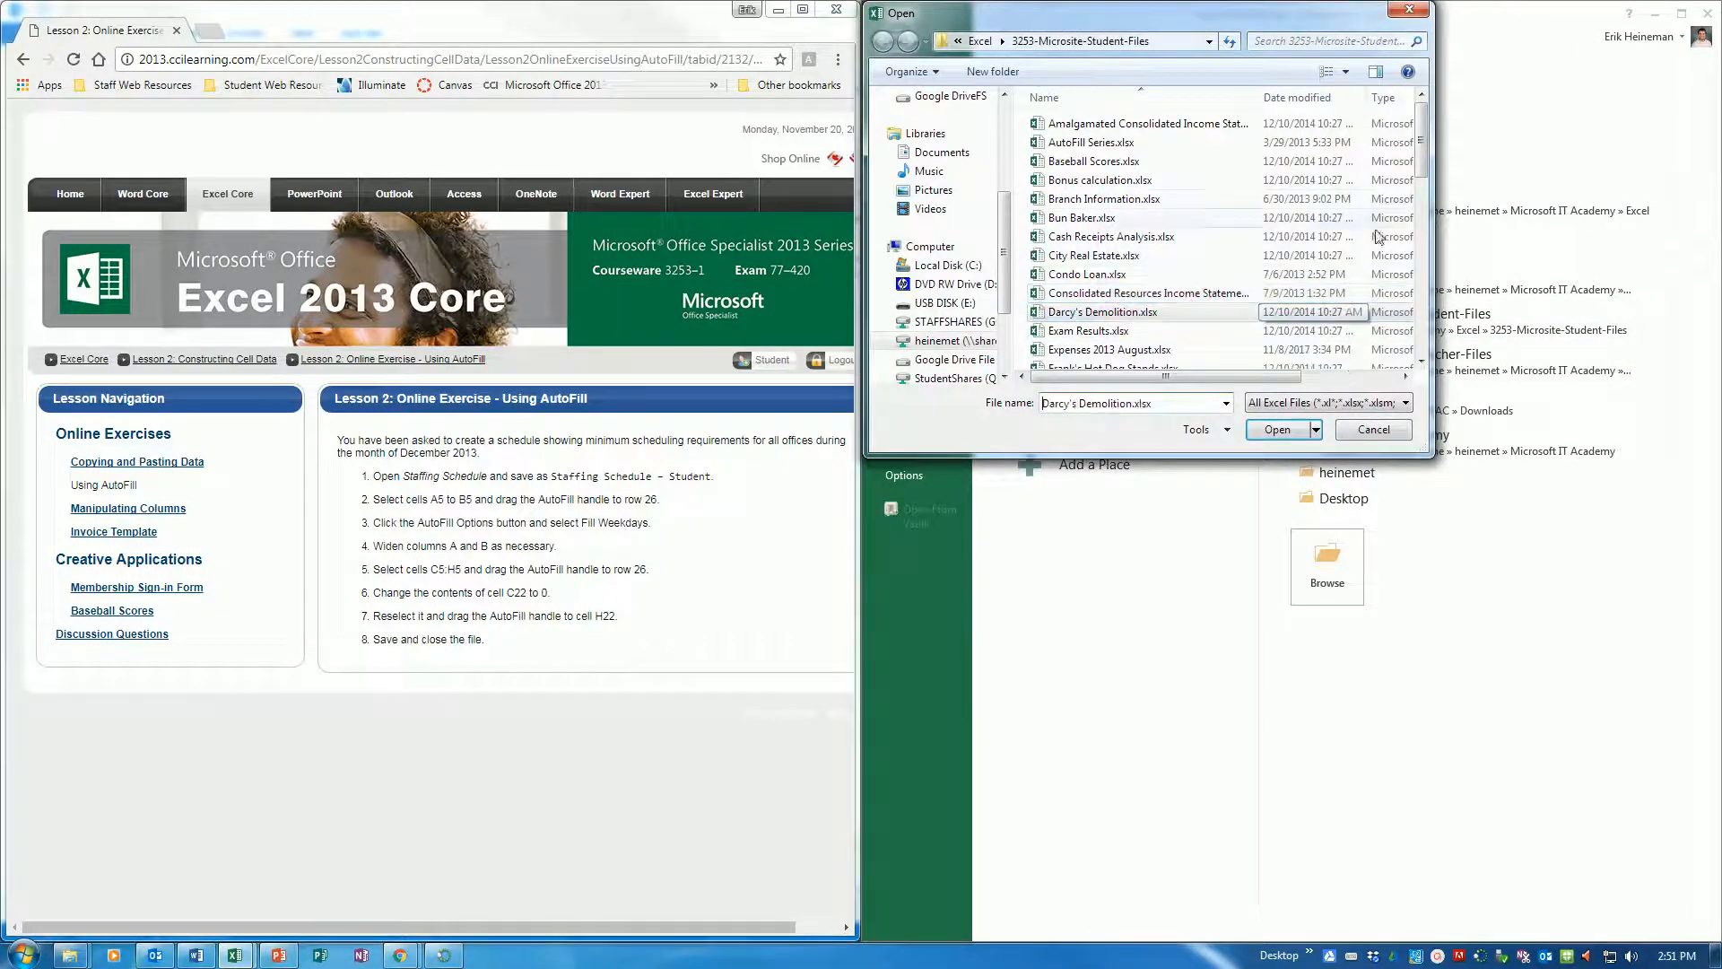
drag(1422, 148, 1427, 333)
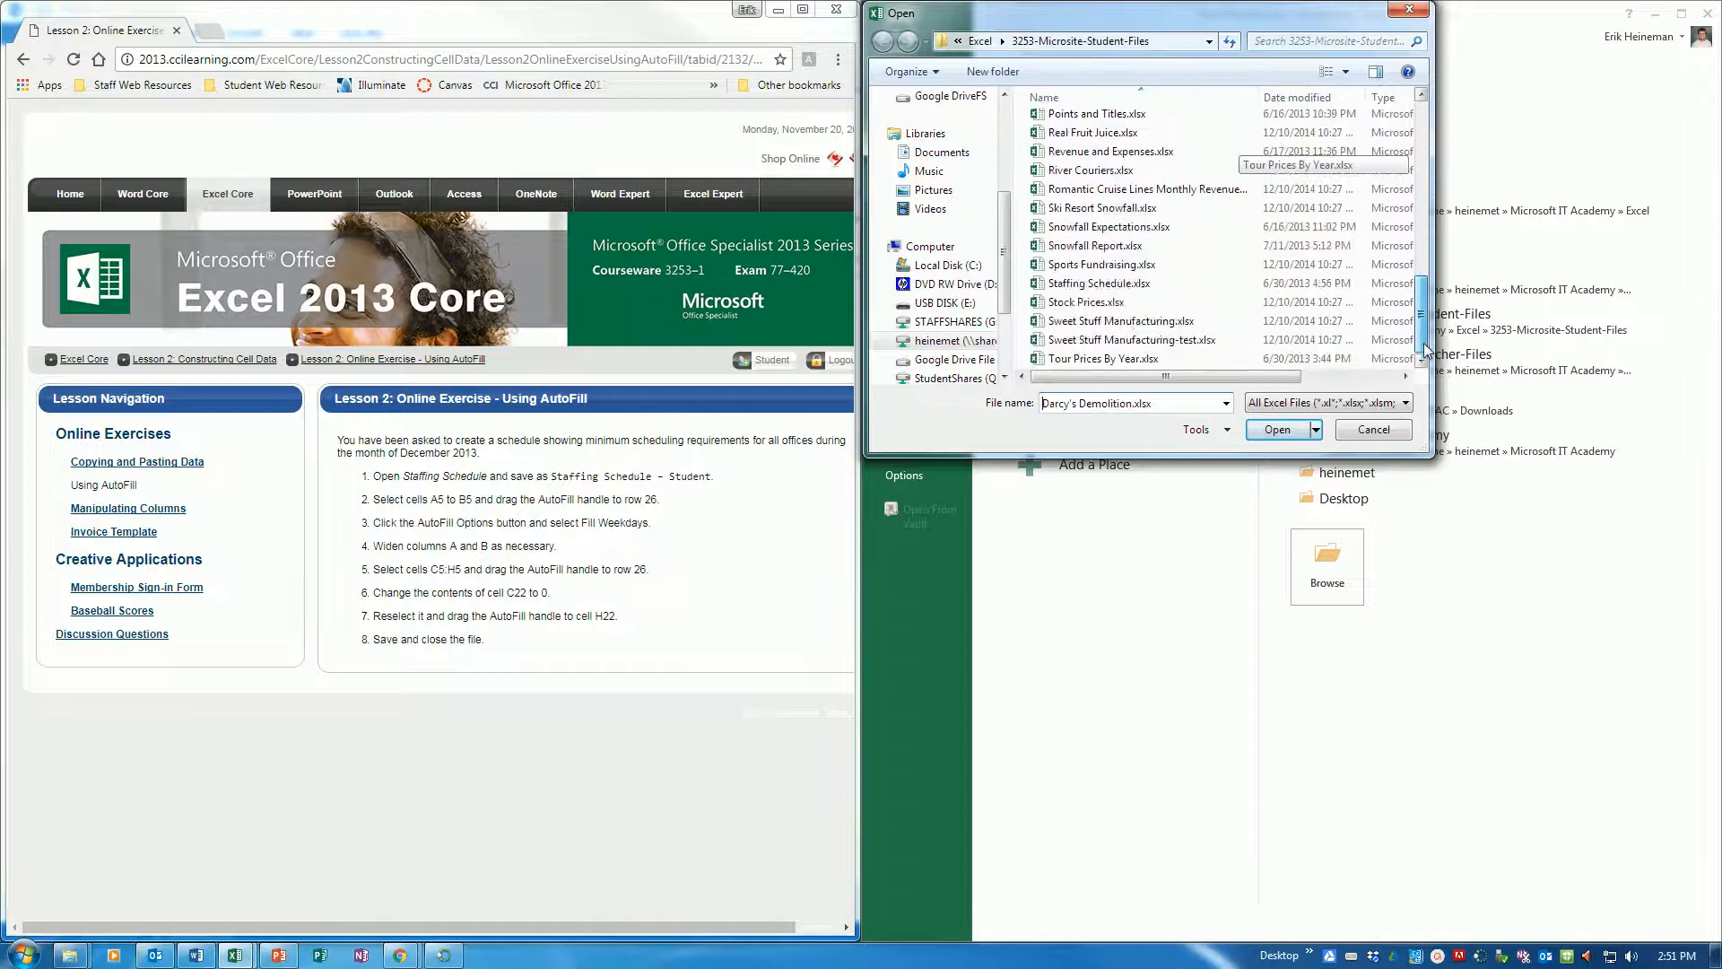
click(1113, 285)
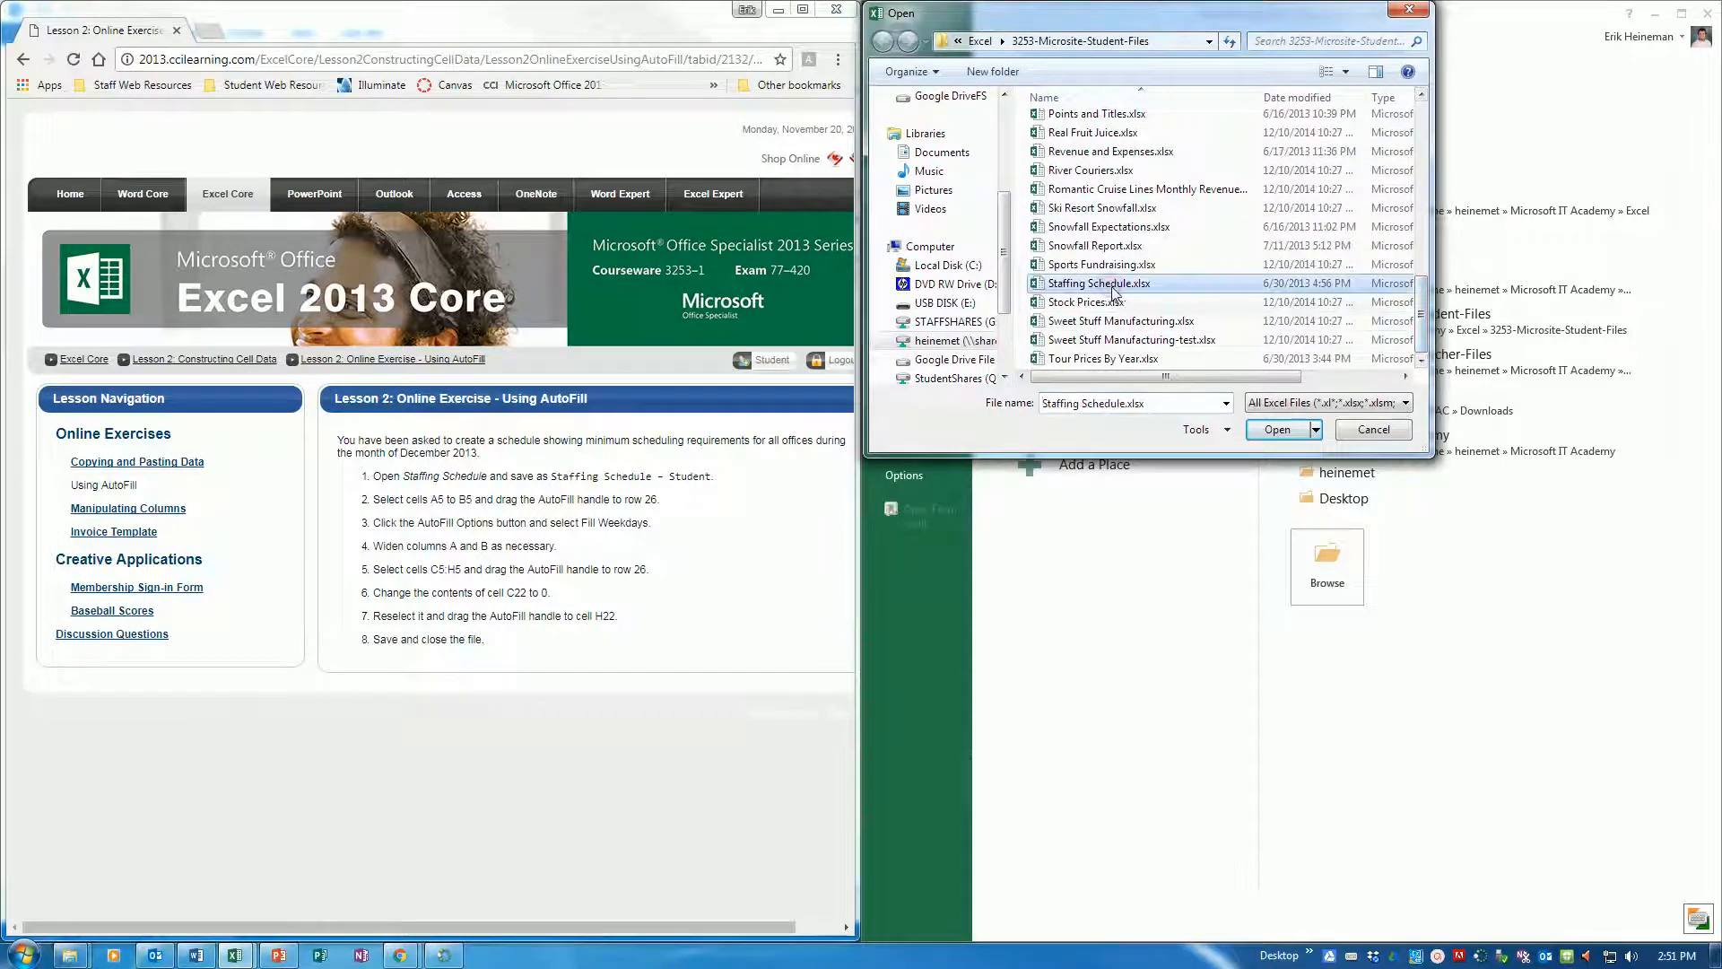
click(1280, 431)
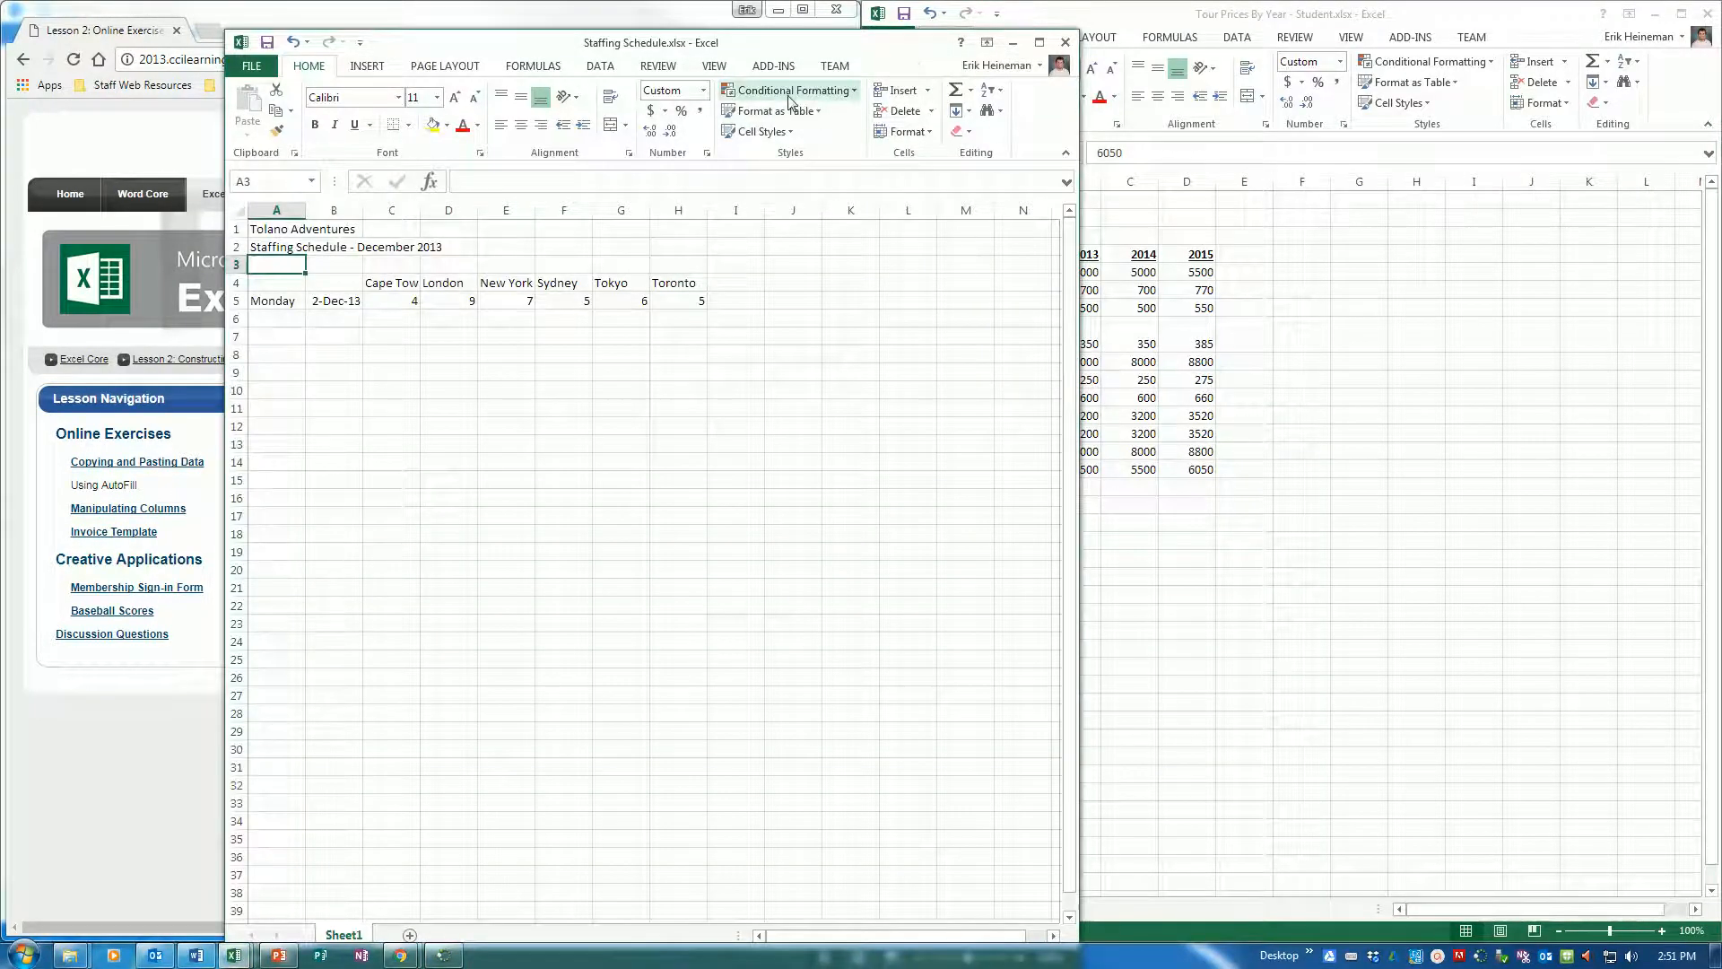
key(super+Right)
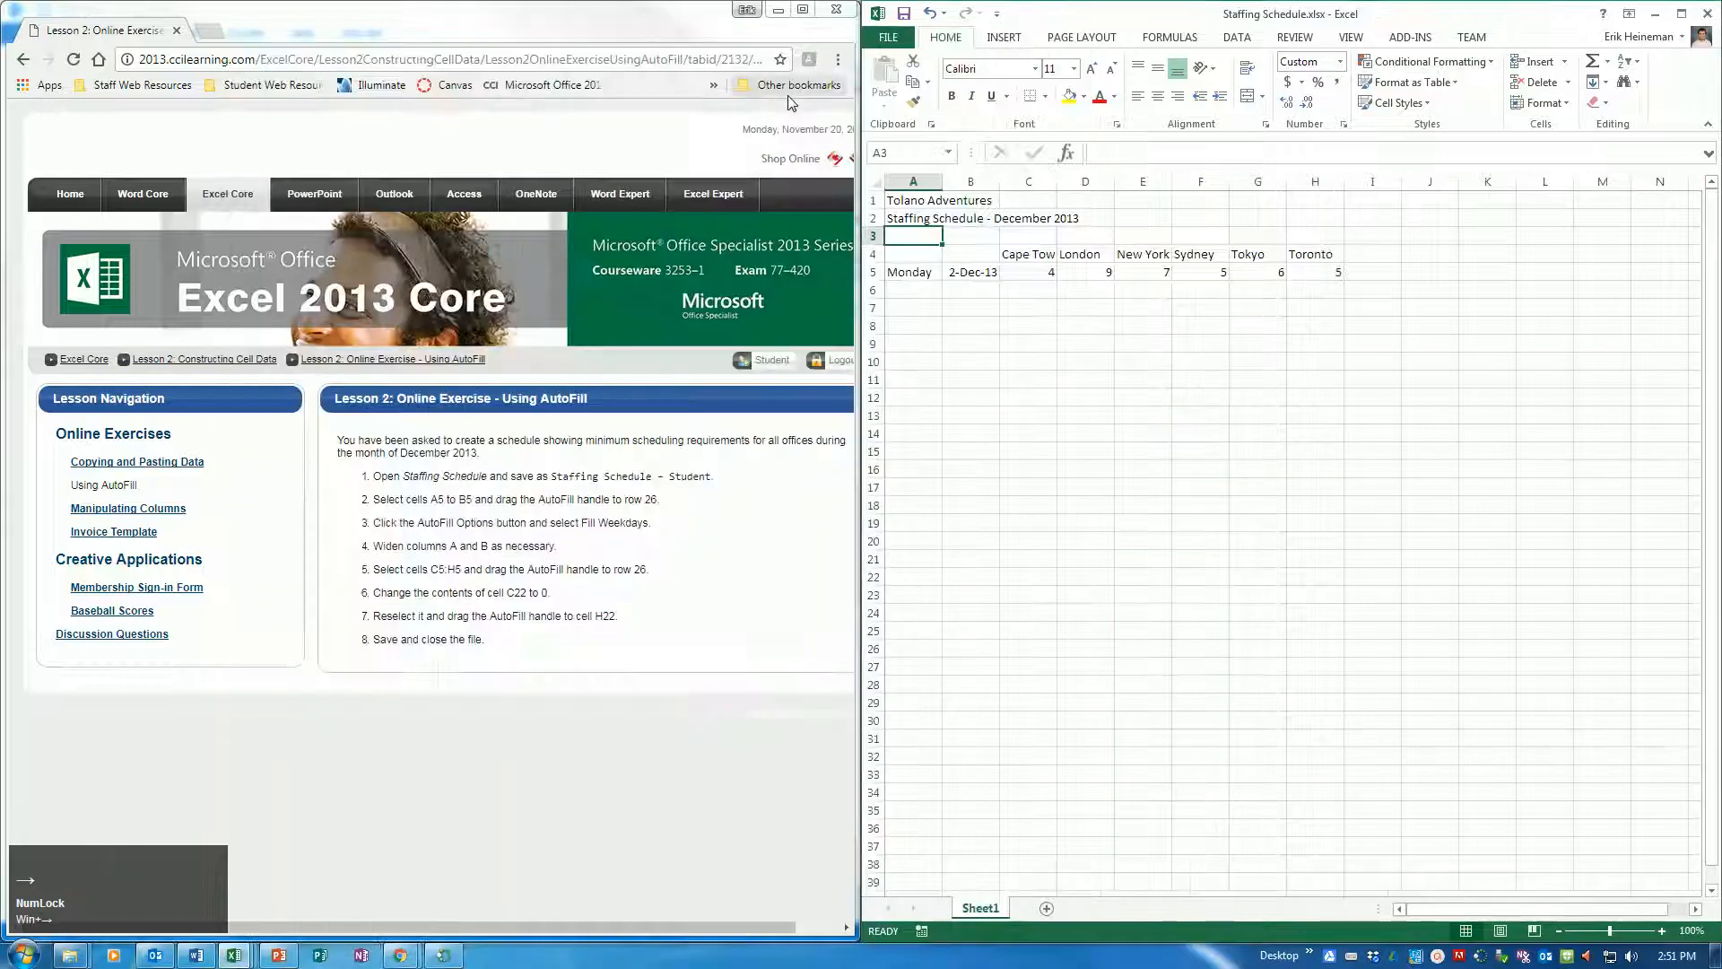
Save a copy of the schedule in the Excel folder as "Staffing Schedule - Student"
click(907, 43)
click(925, 249)
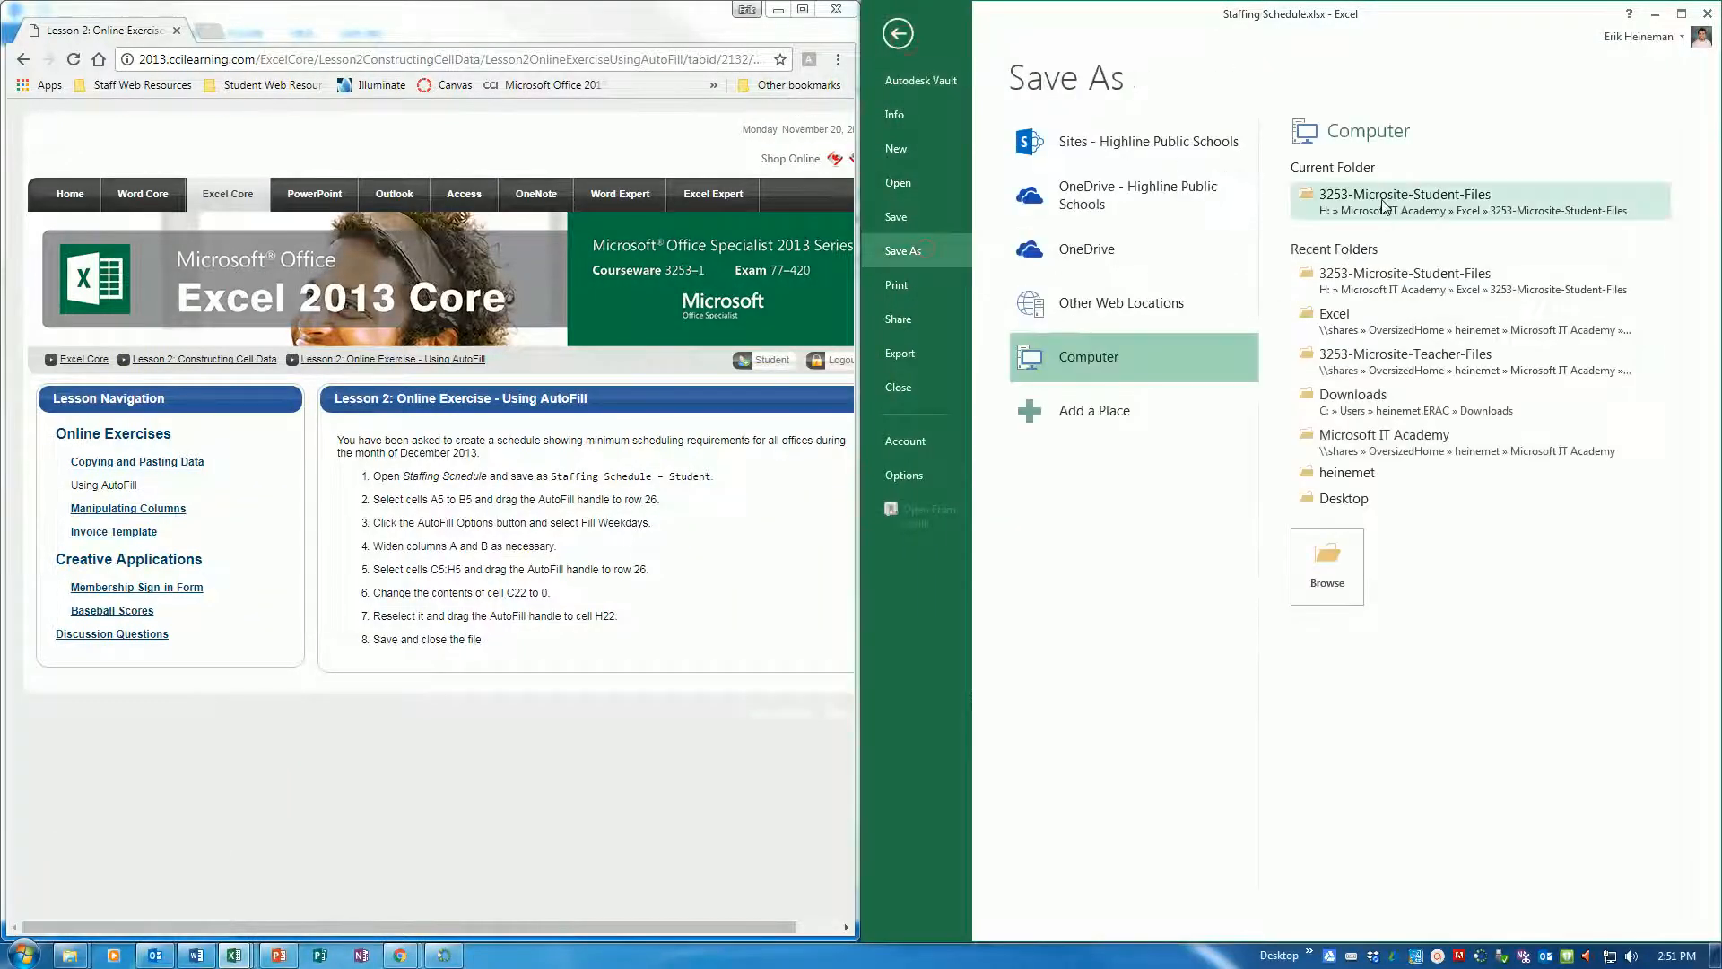
click(1384, 319)
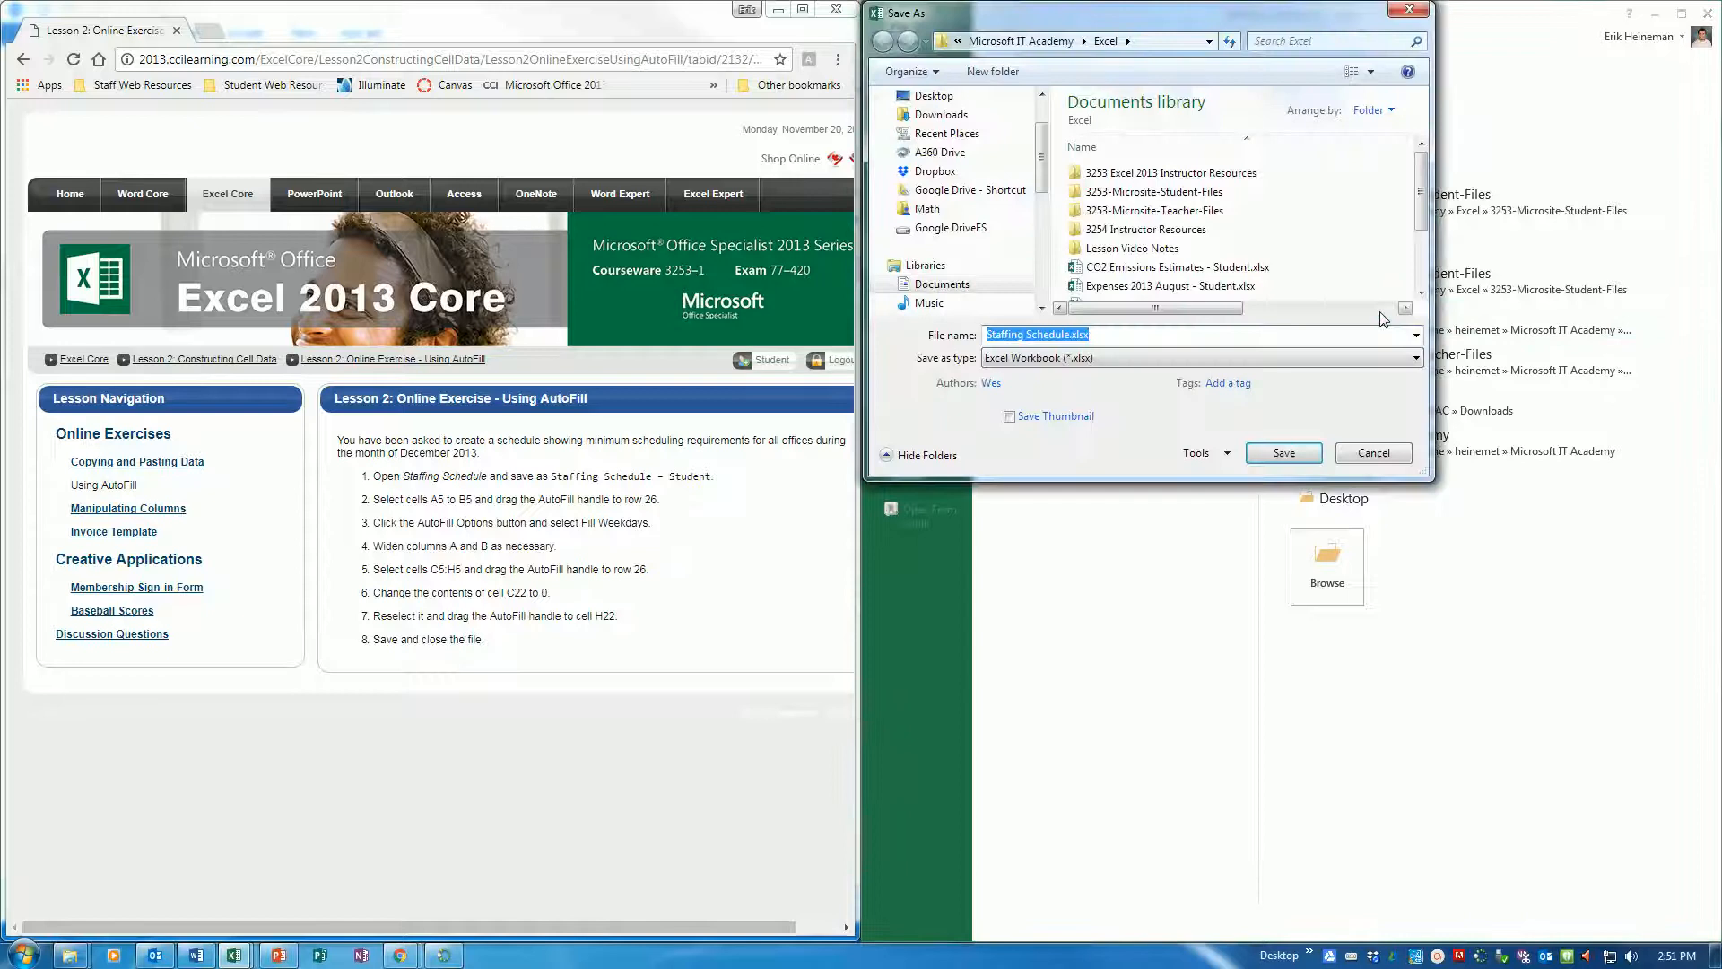
key(Left)
key(Left)
key(Left)
text(- Student)
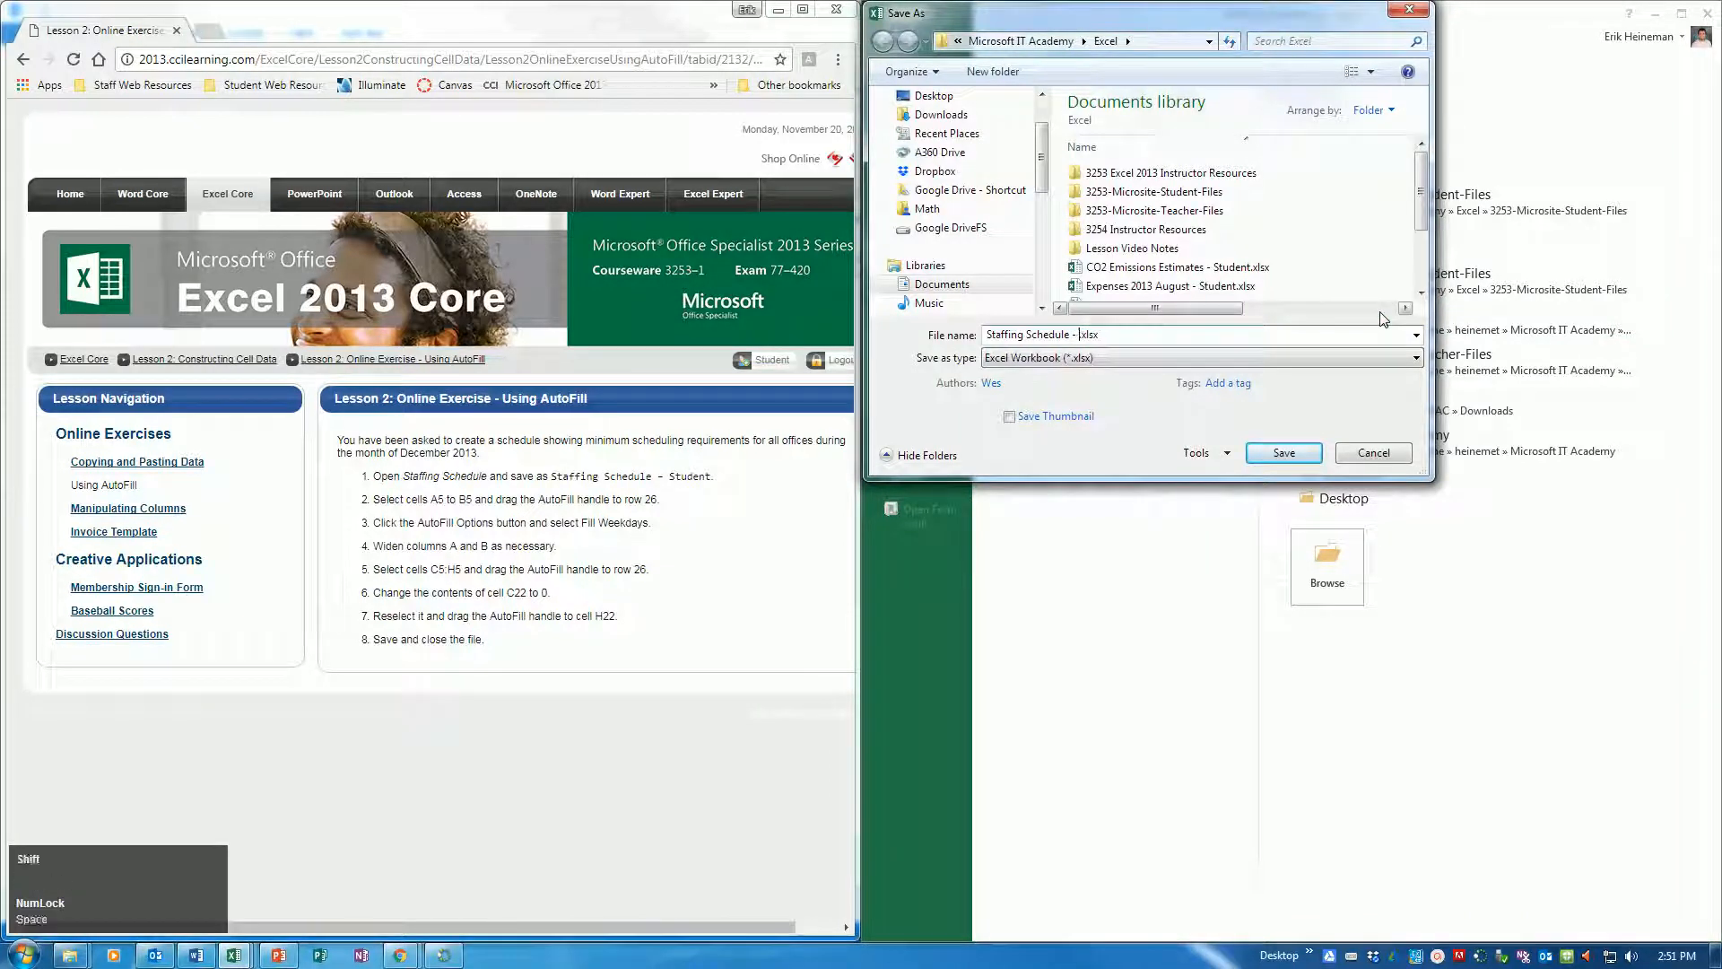
key(Return)
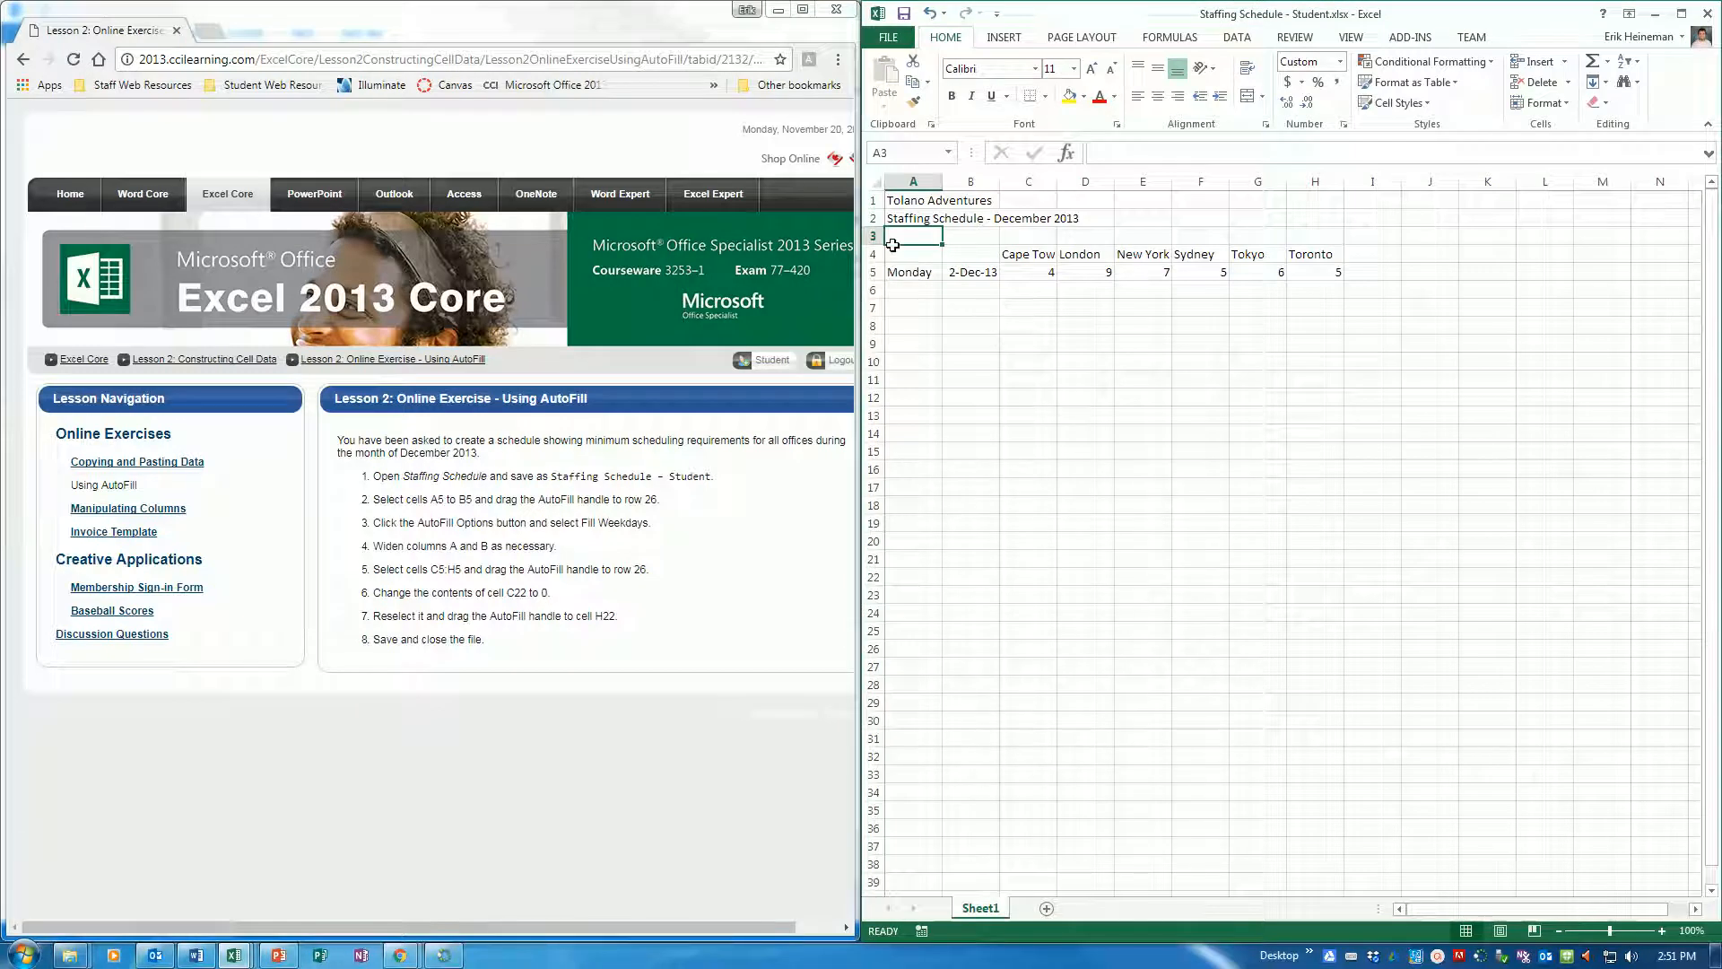
AutoFill the day and date in A5:B5 down to row 26 using Fill Weekdays, and widen column B to fit the dates
drag(909, 273, 961, 271)
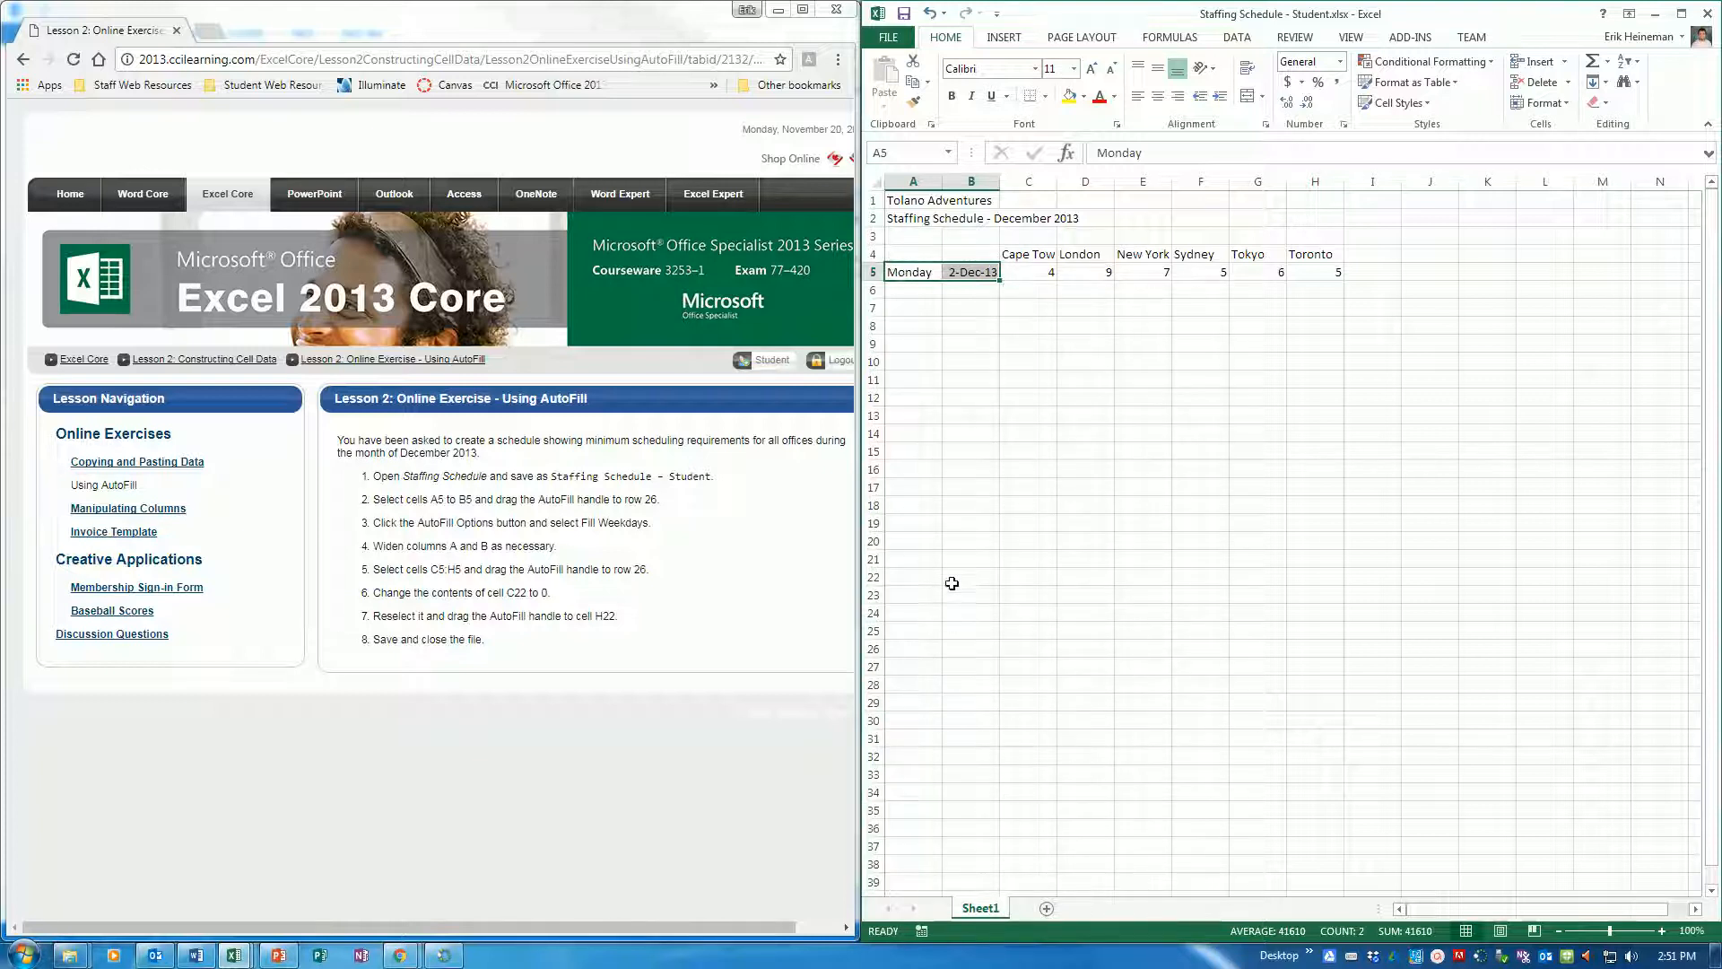
drag(998, 280, 1008, 657)
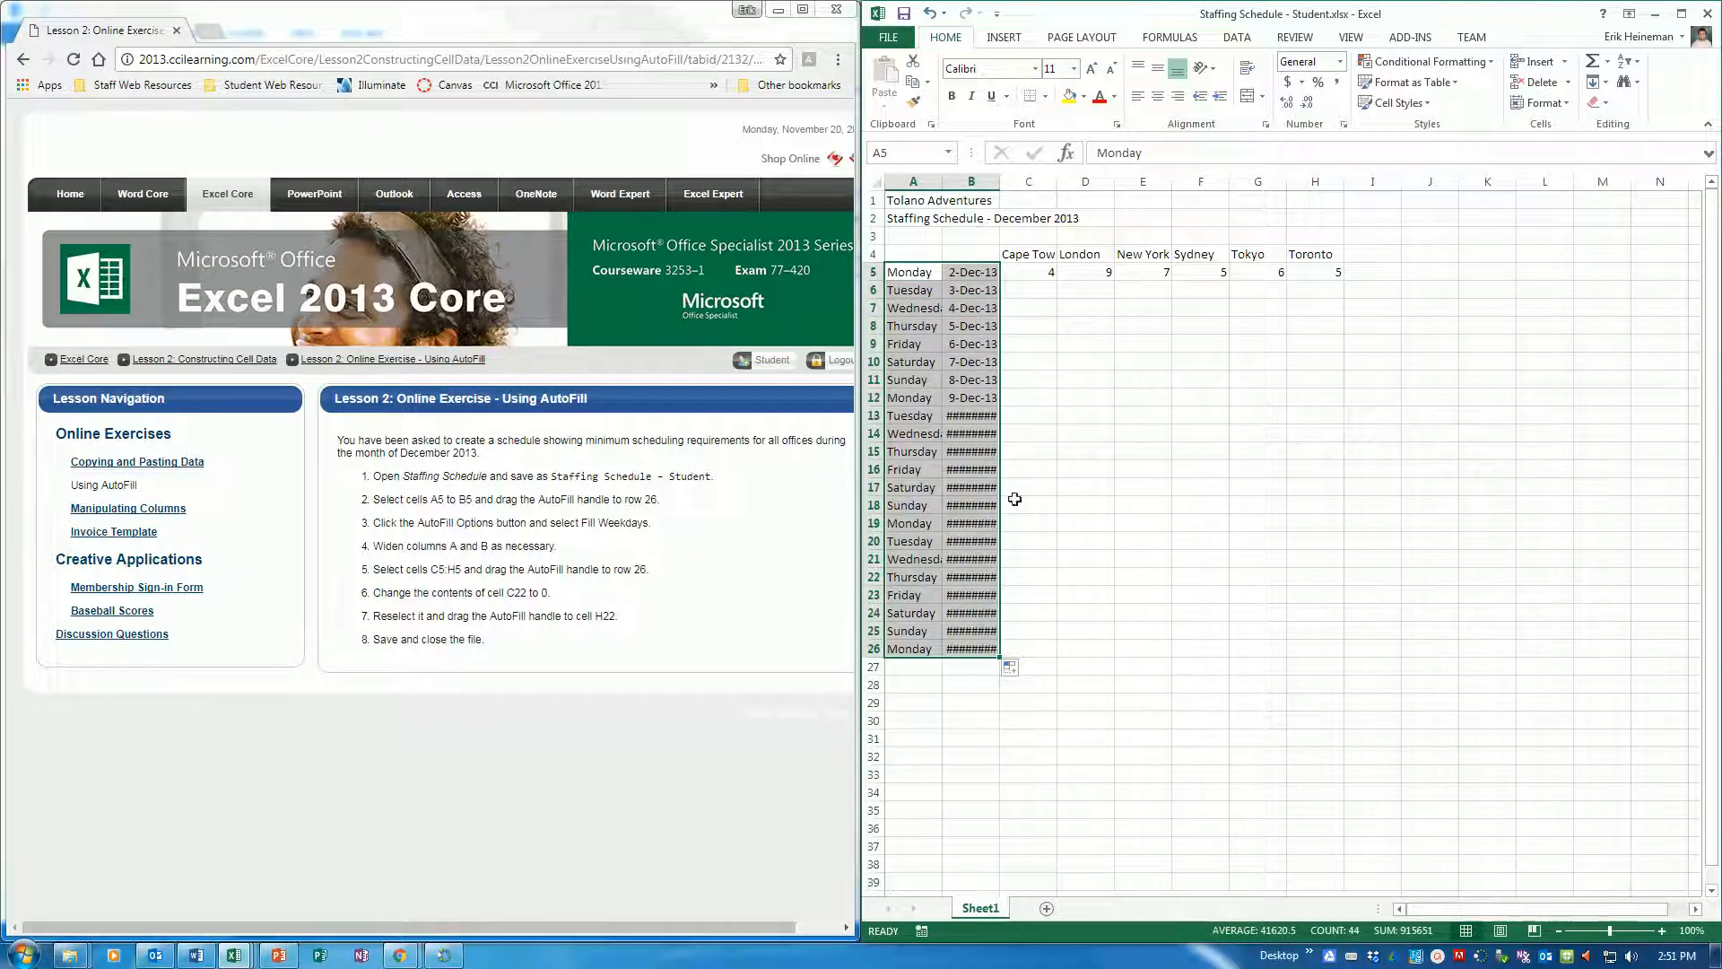
click(1027, 673)
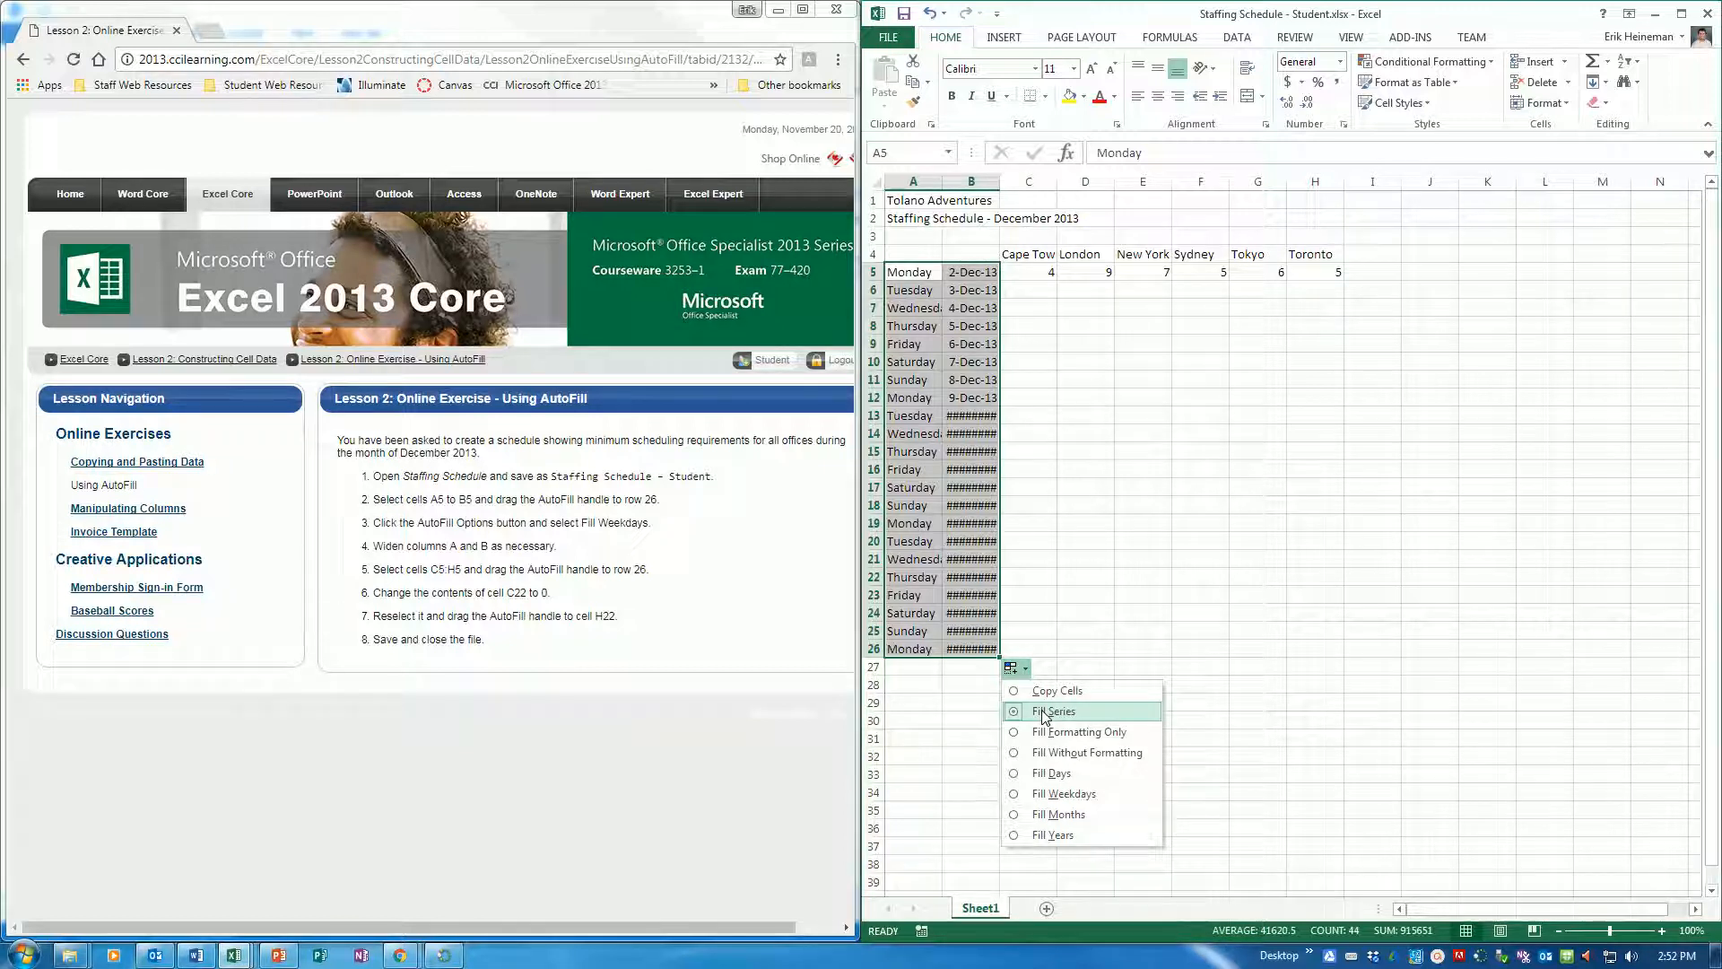
click(1041, 794)
drag(1001, 180, 1018, 180)
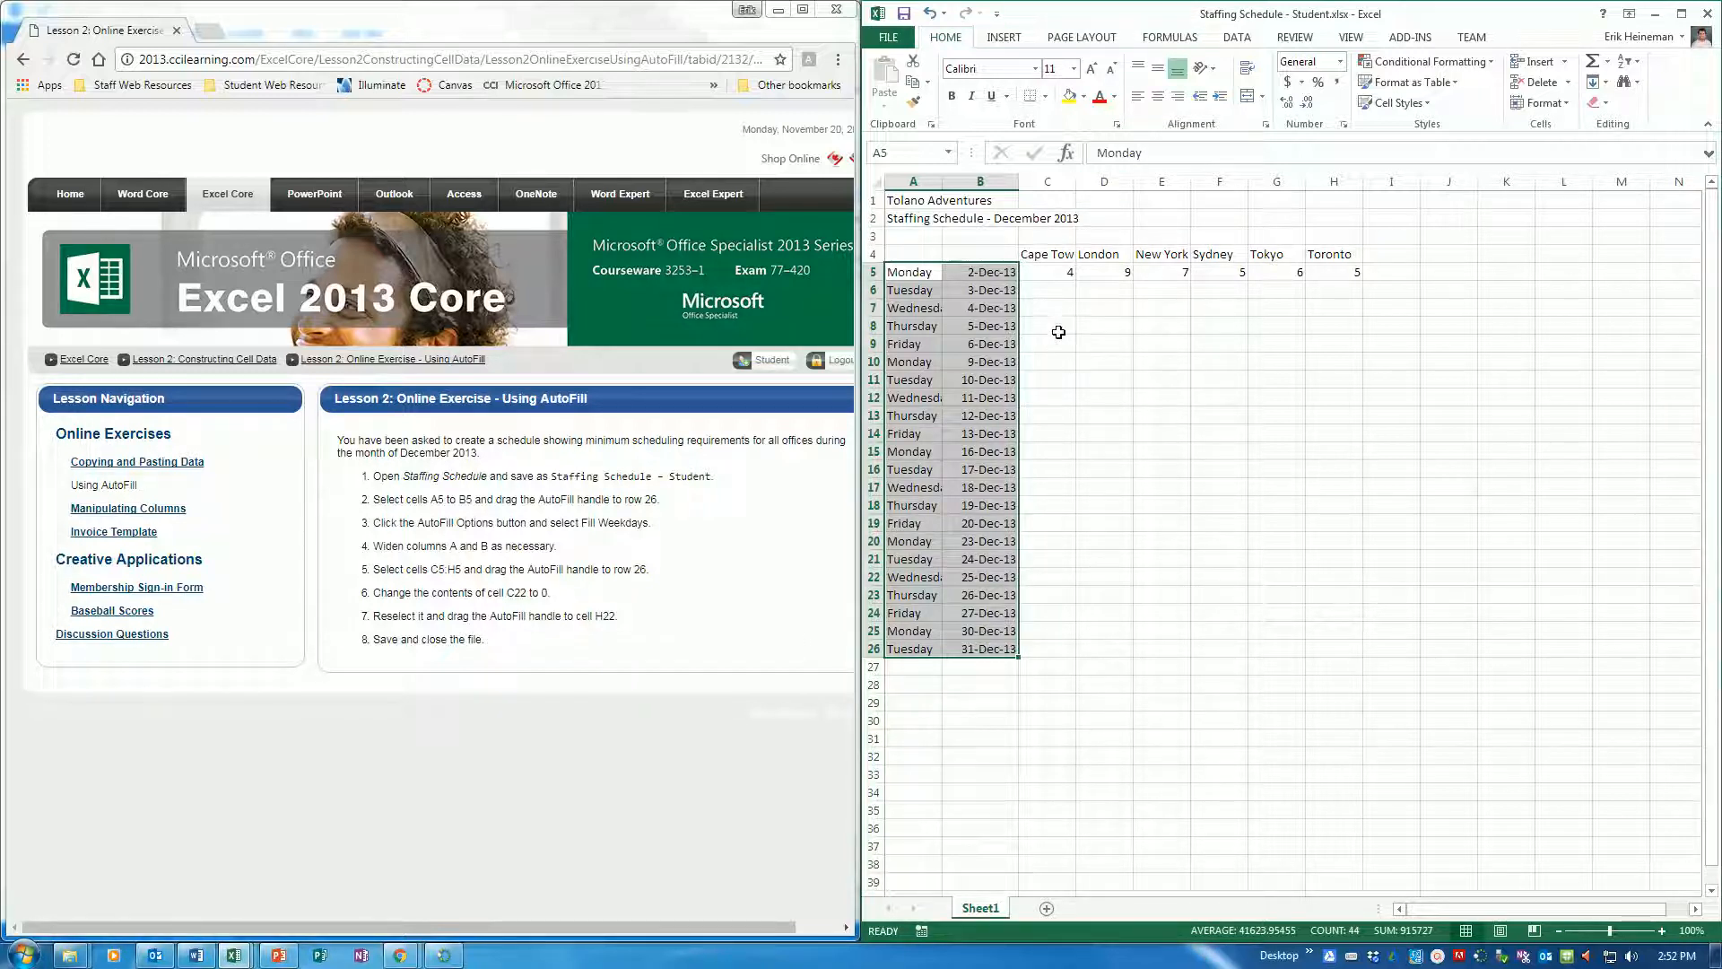
AutoFill the staffing numbers in C5:H5 down to row 26
drag(1063, 272, 1350, 275)
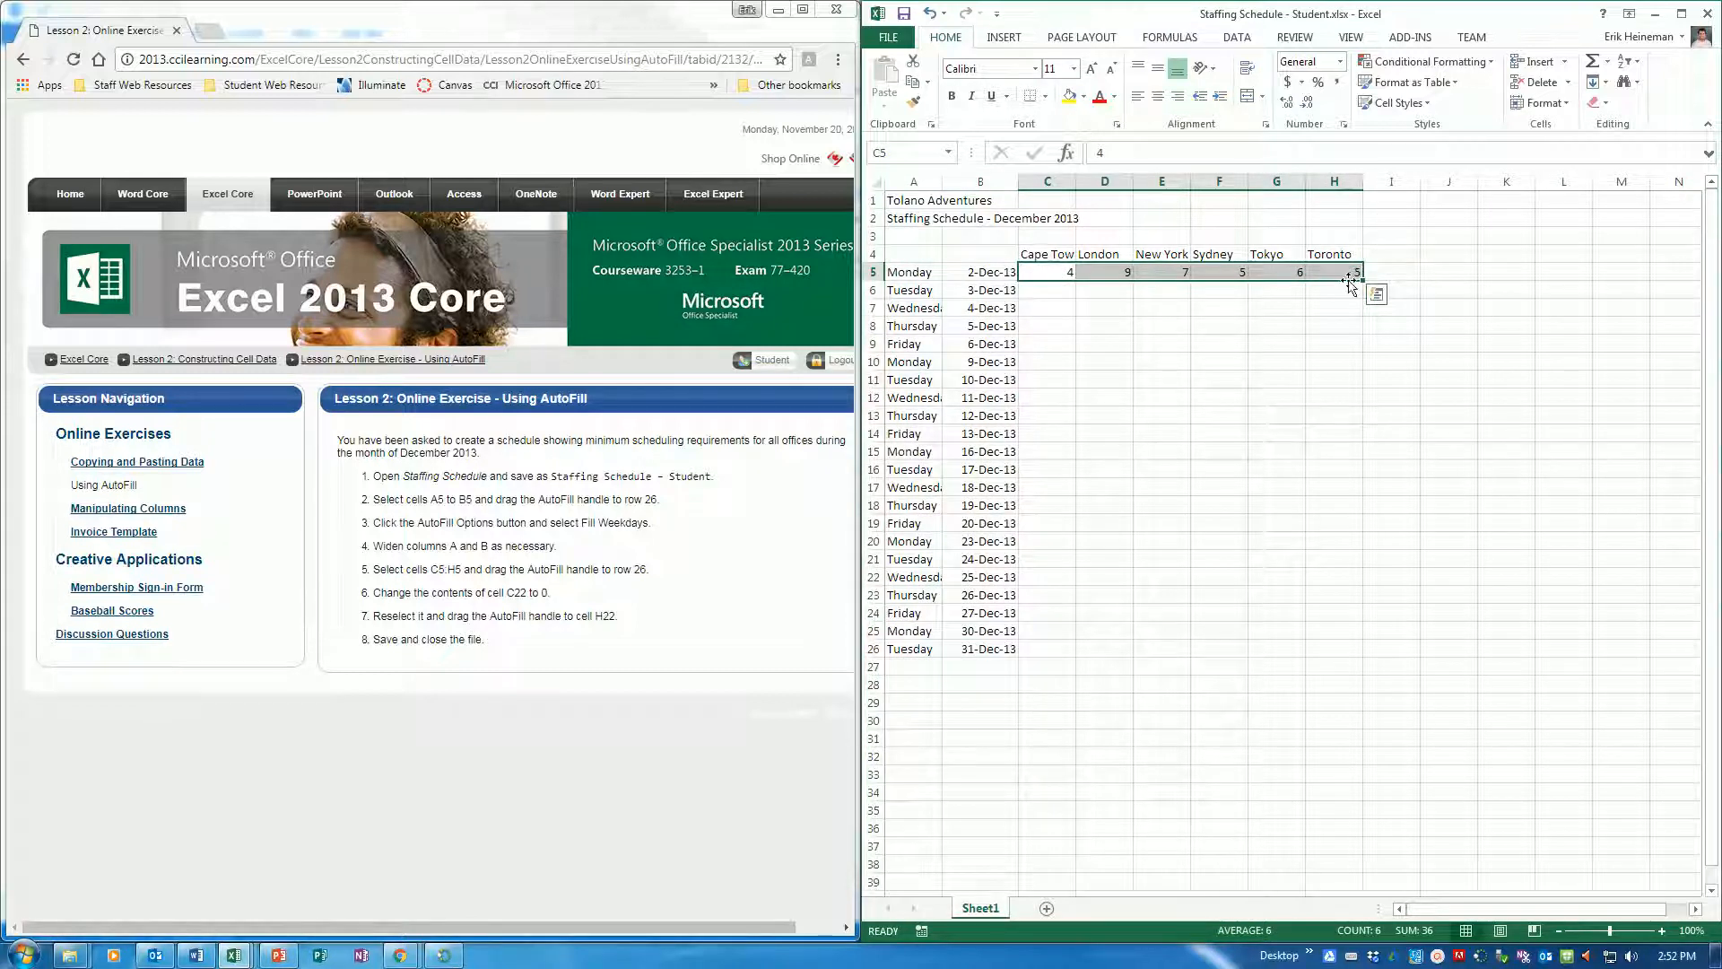
drag(1363, 280, 1370, 651)
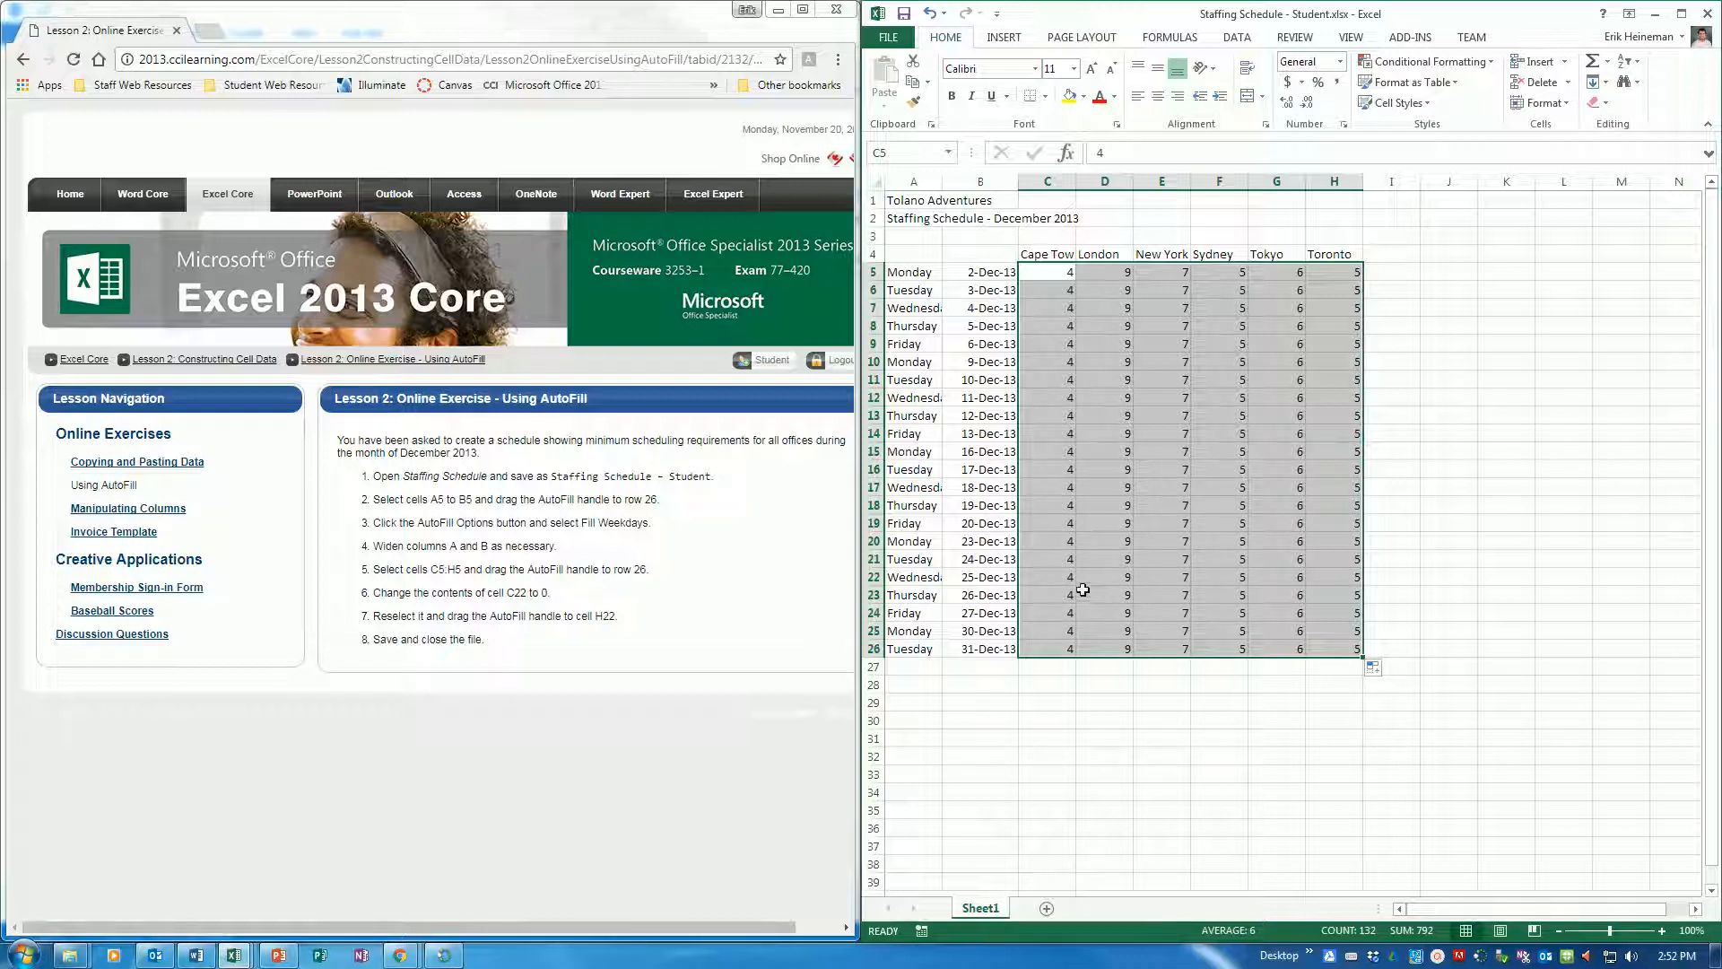
Set the Cape Town staffing in C22 to 0 and AutoFill it across the row to H22
click(1047, 579)
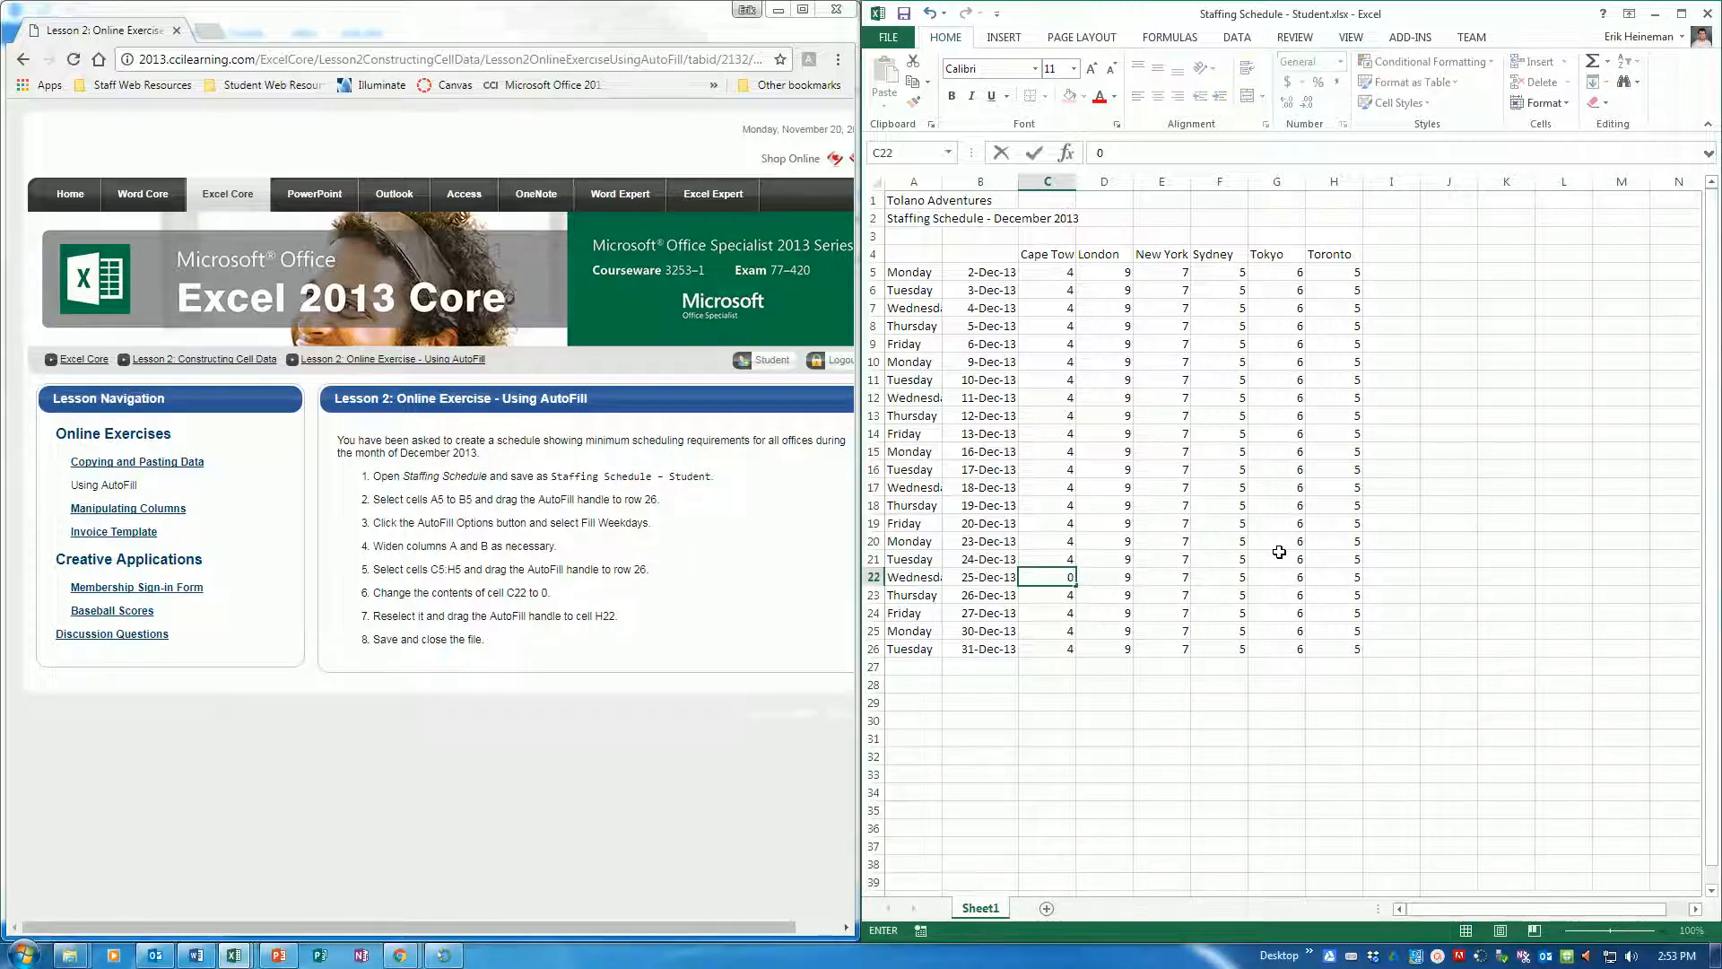
text(0)
key(Return)
key(Up)
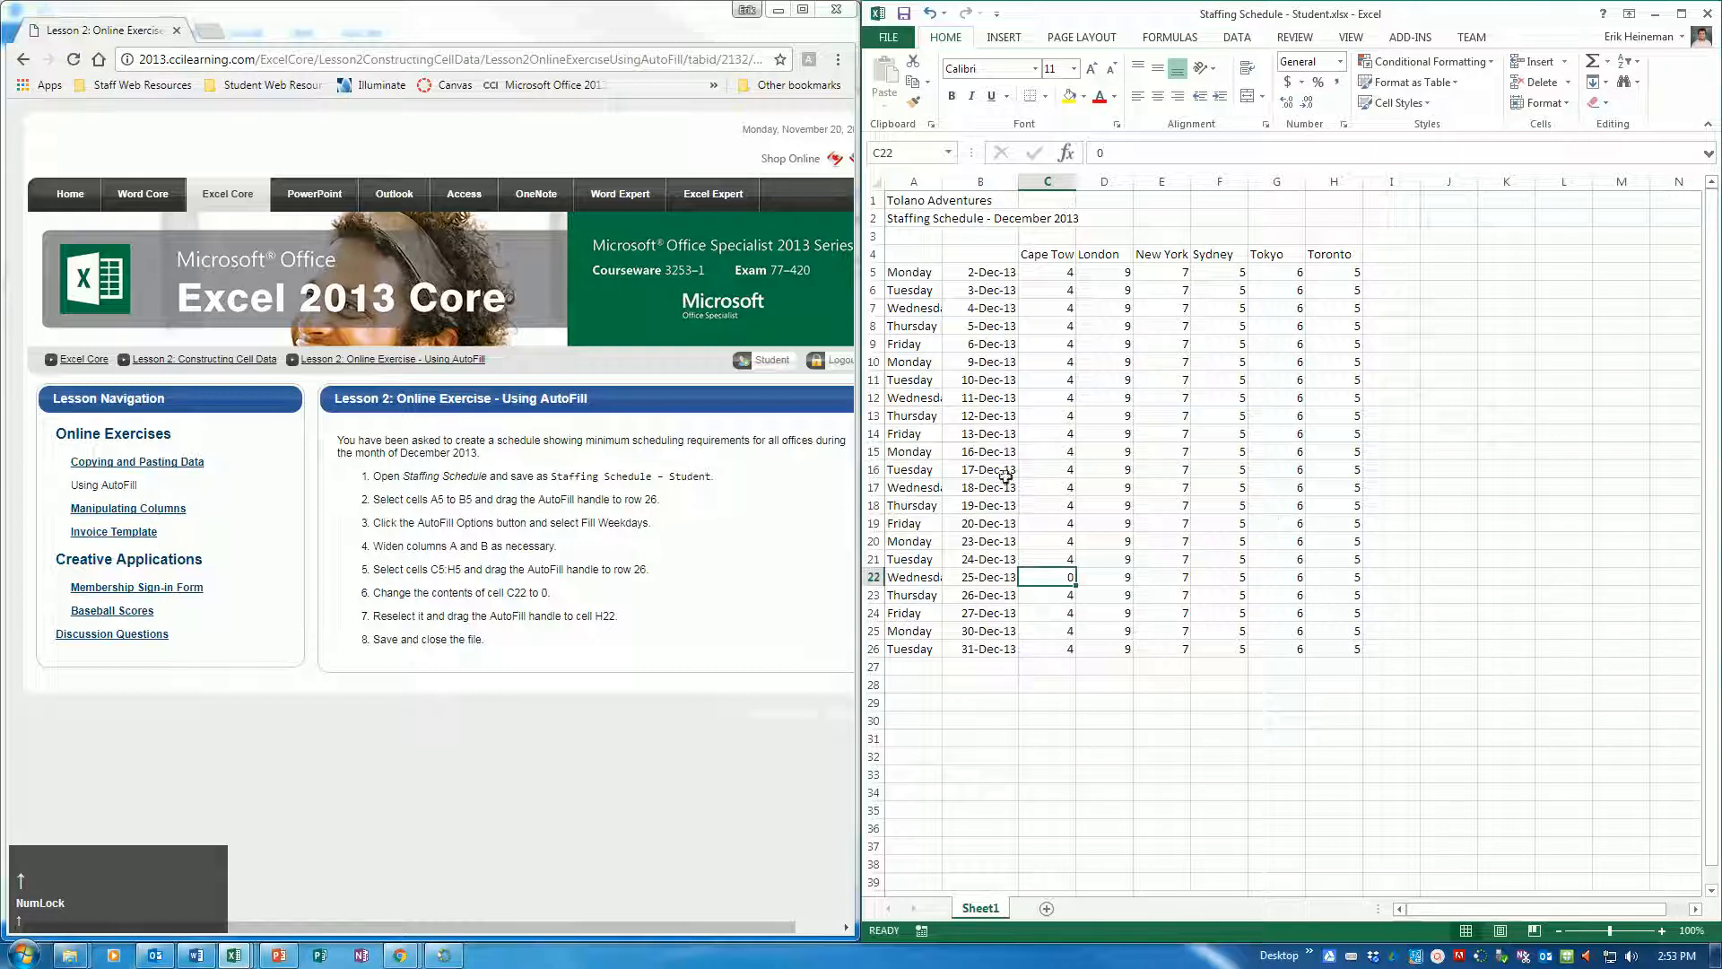
drag(1075, 586, 1371, 577)
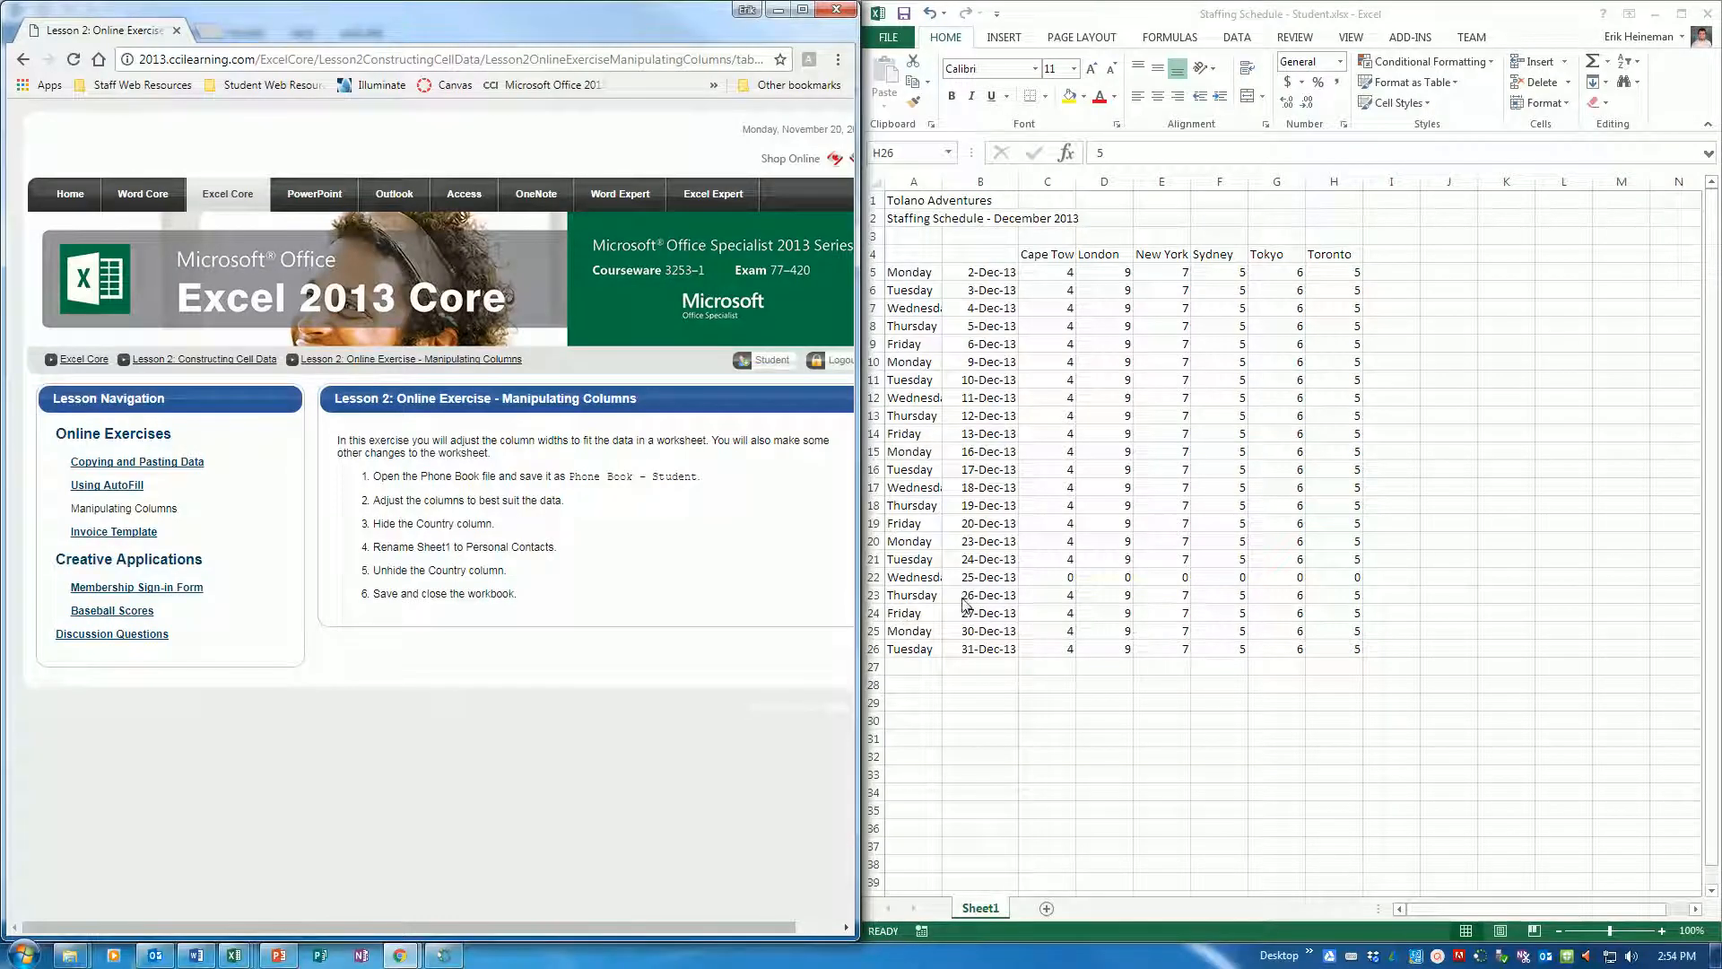
Open Phone Book.xlsx from the 3253-Microsite-Student-Files folder and dock its window beside the exercise instructions
click(888, 38)
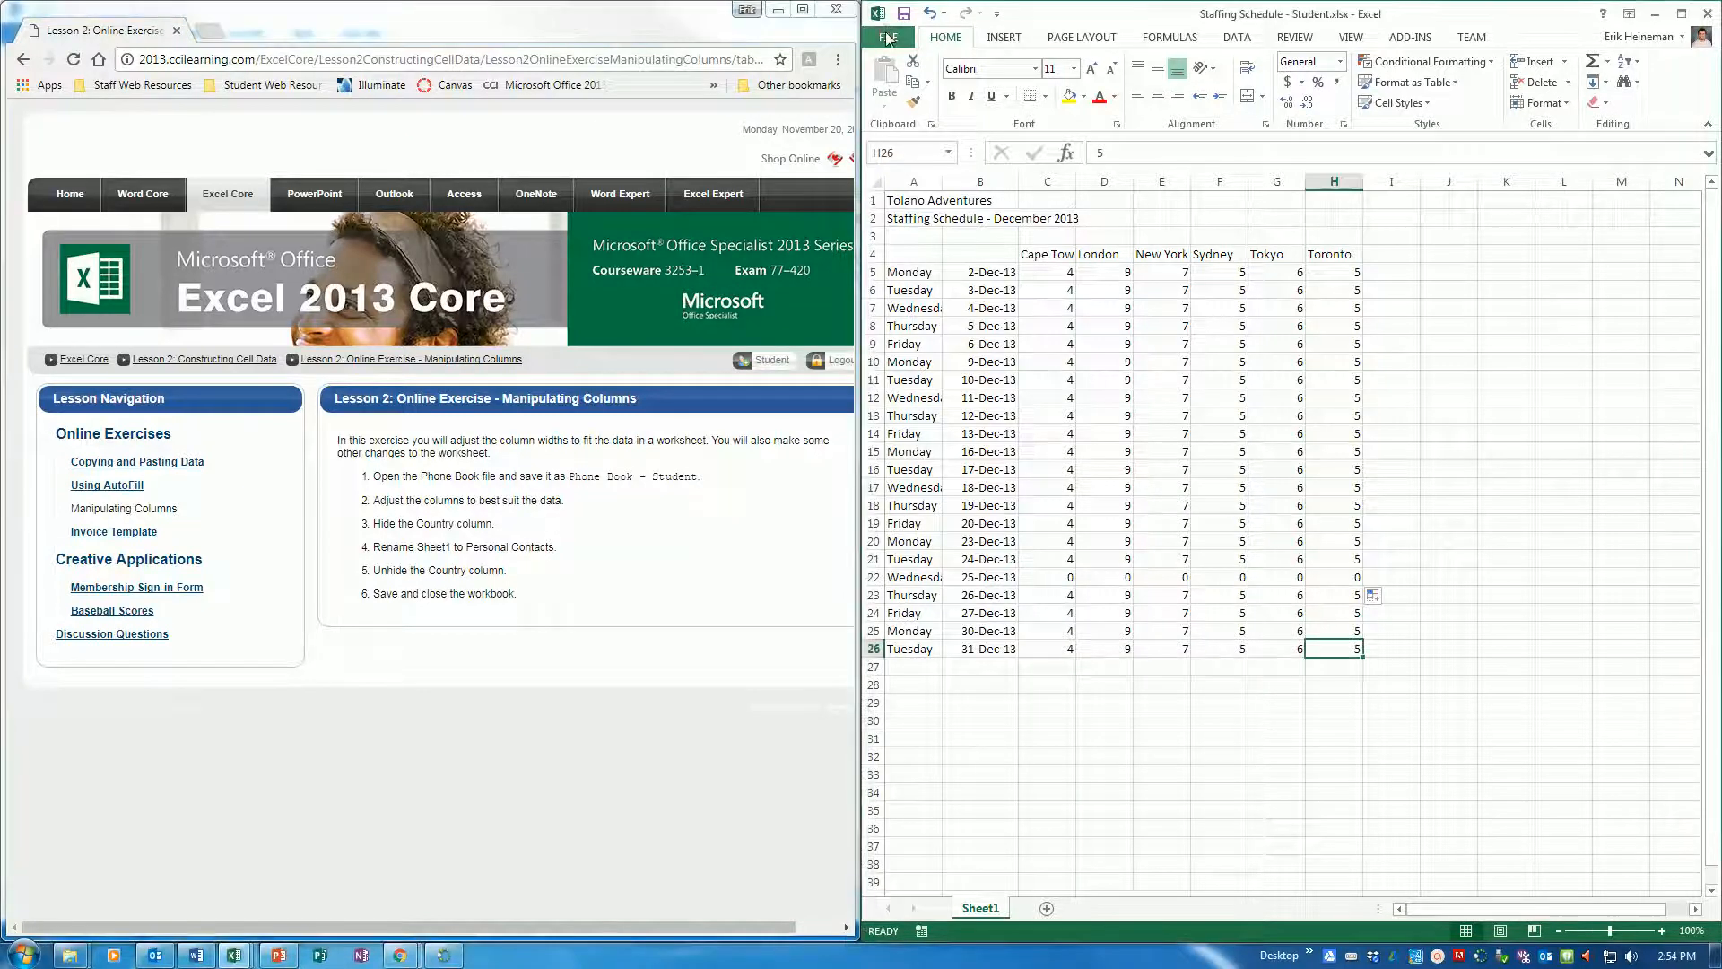
click(888, 38)
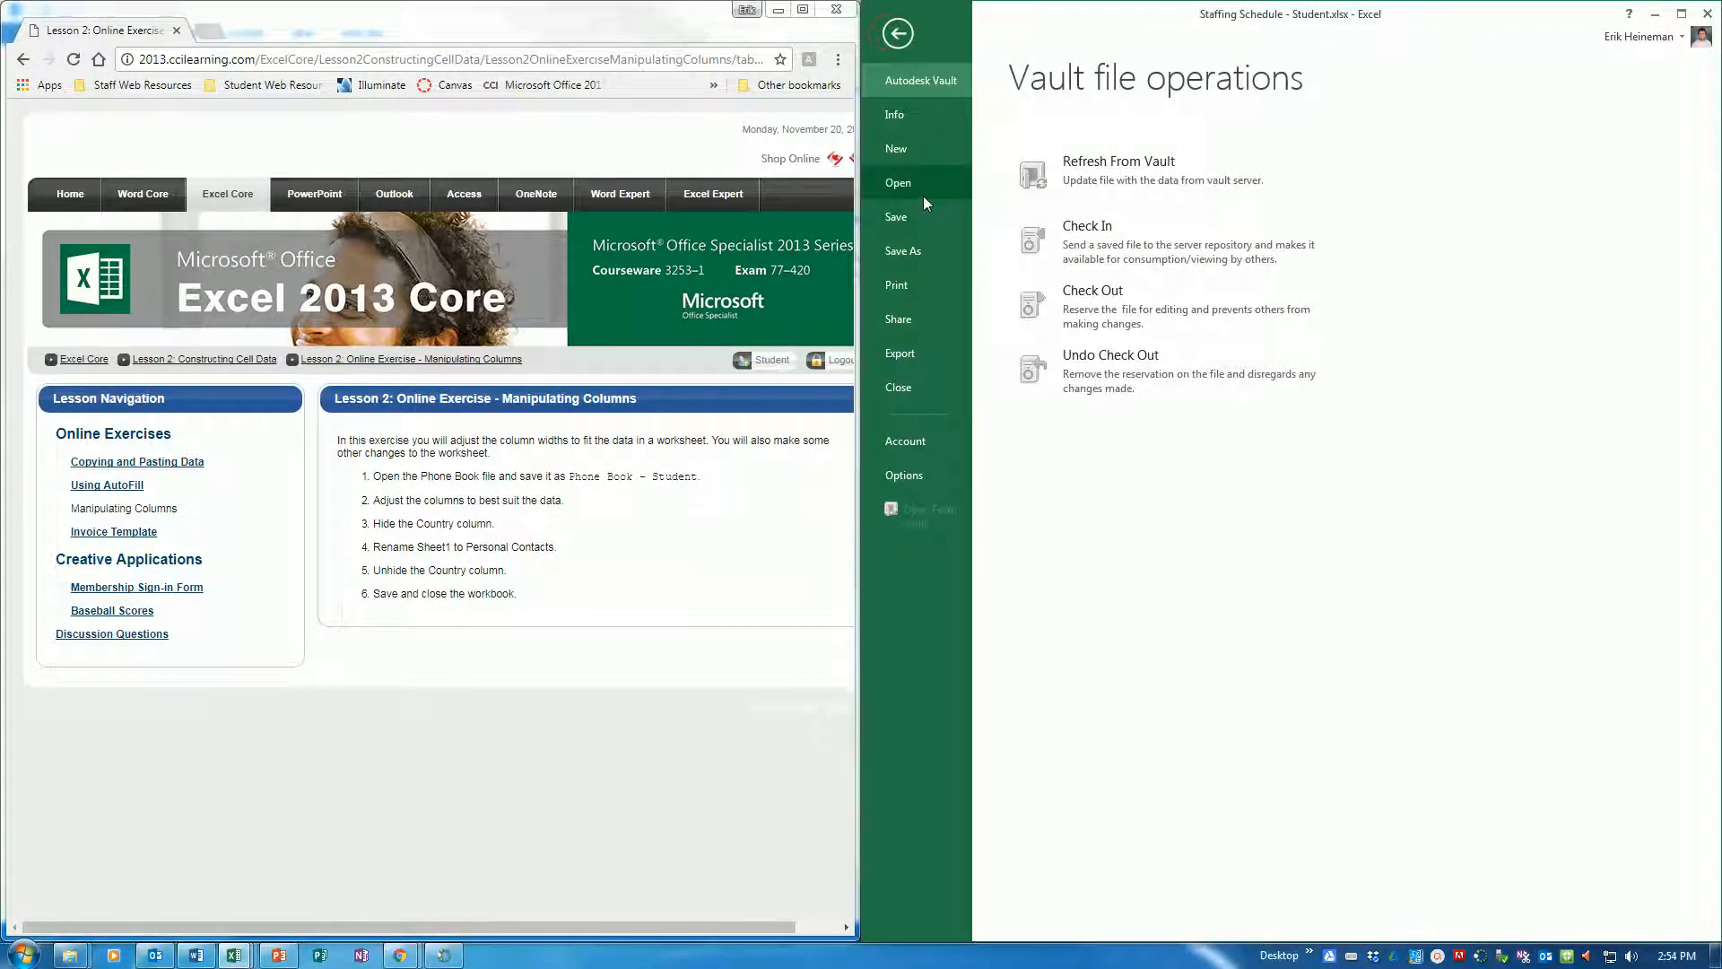
click(913, 187)
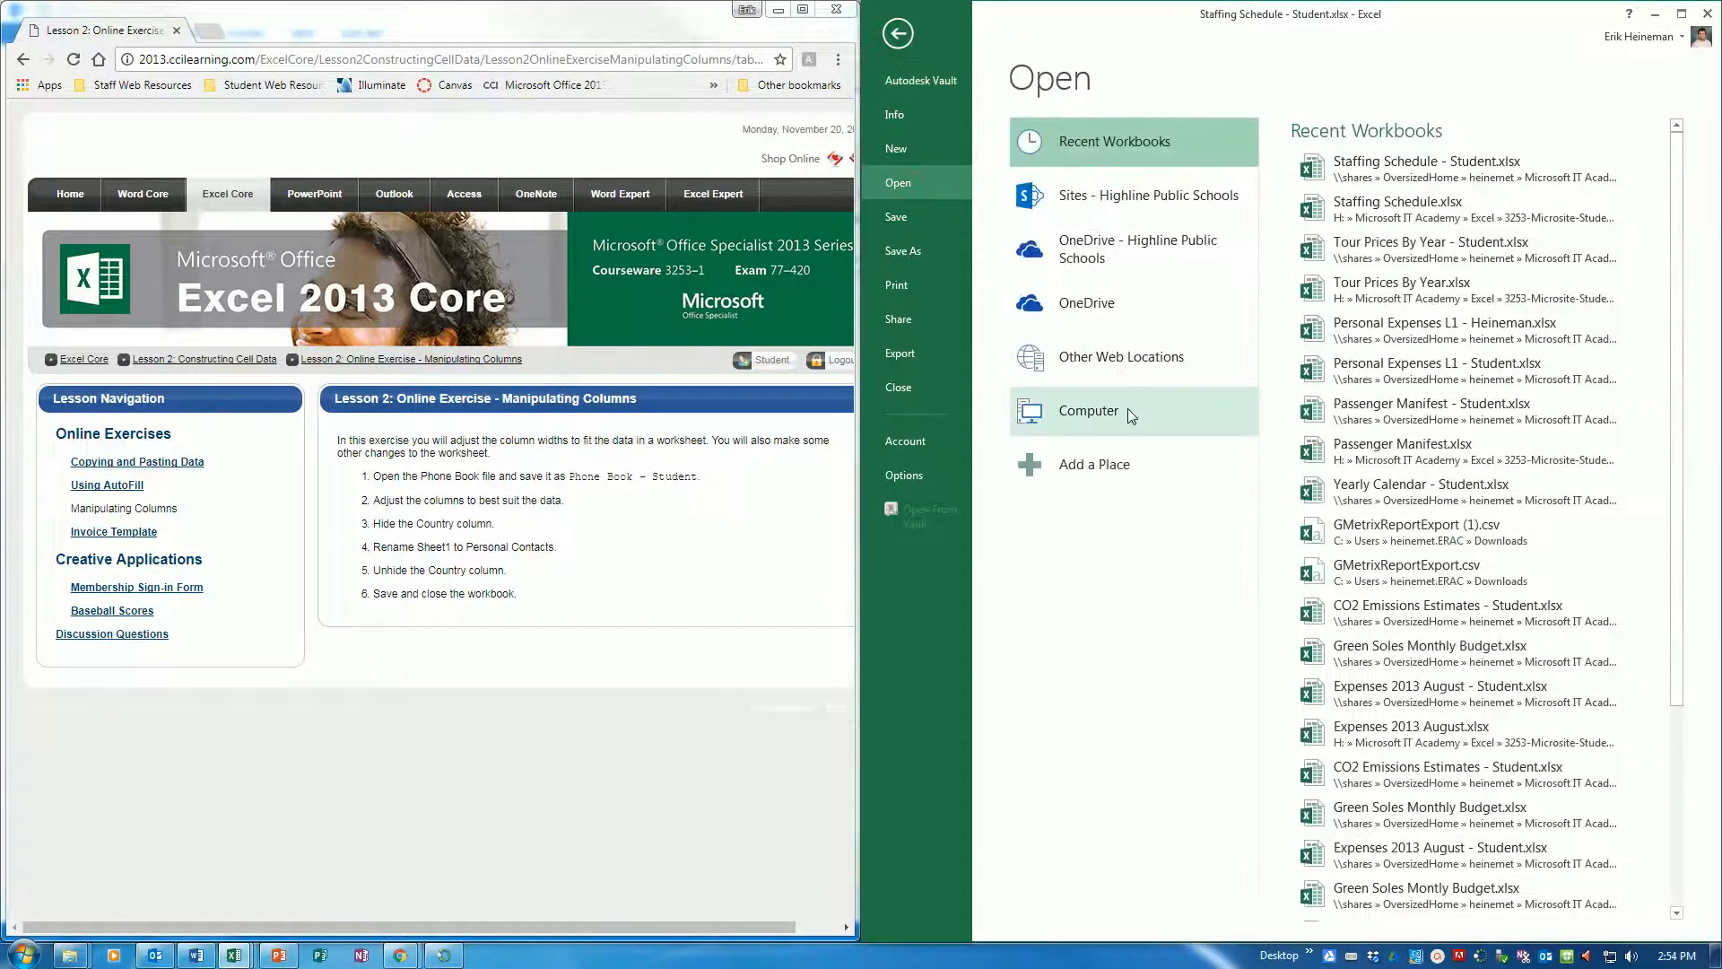
click(1128, 412)
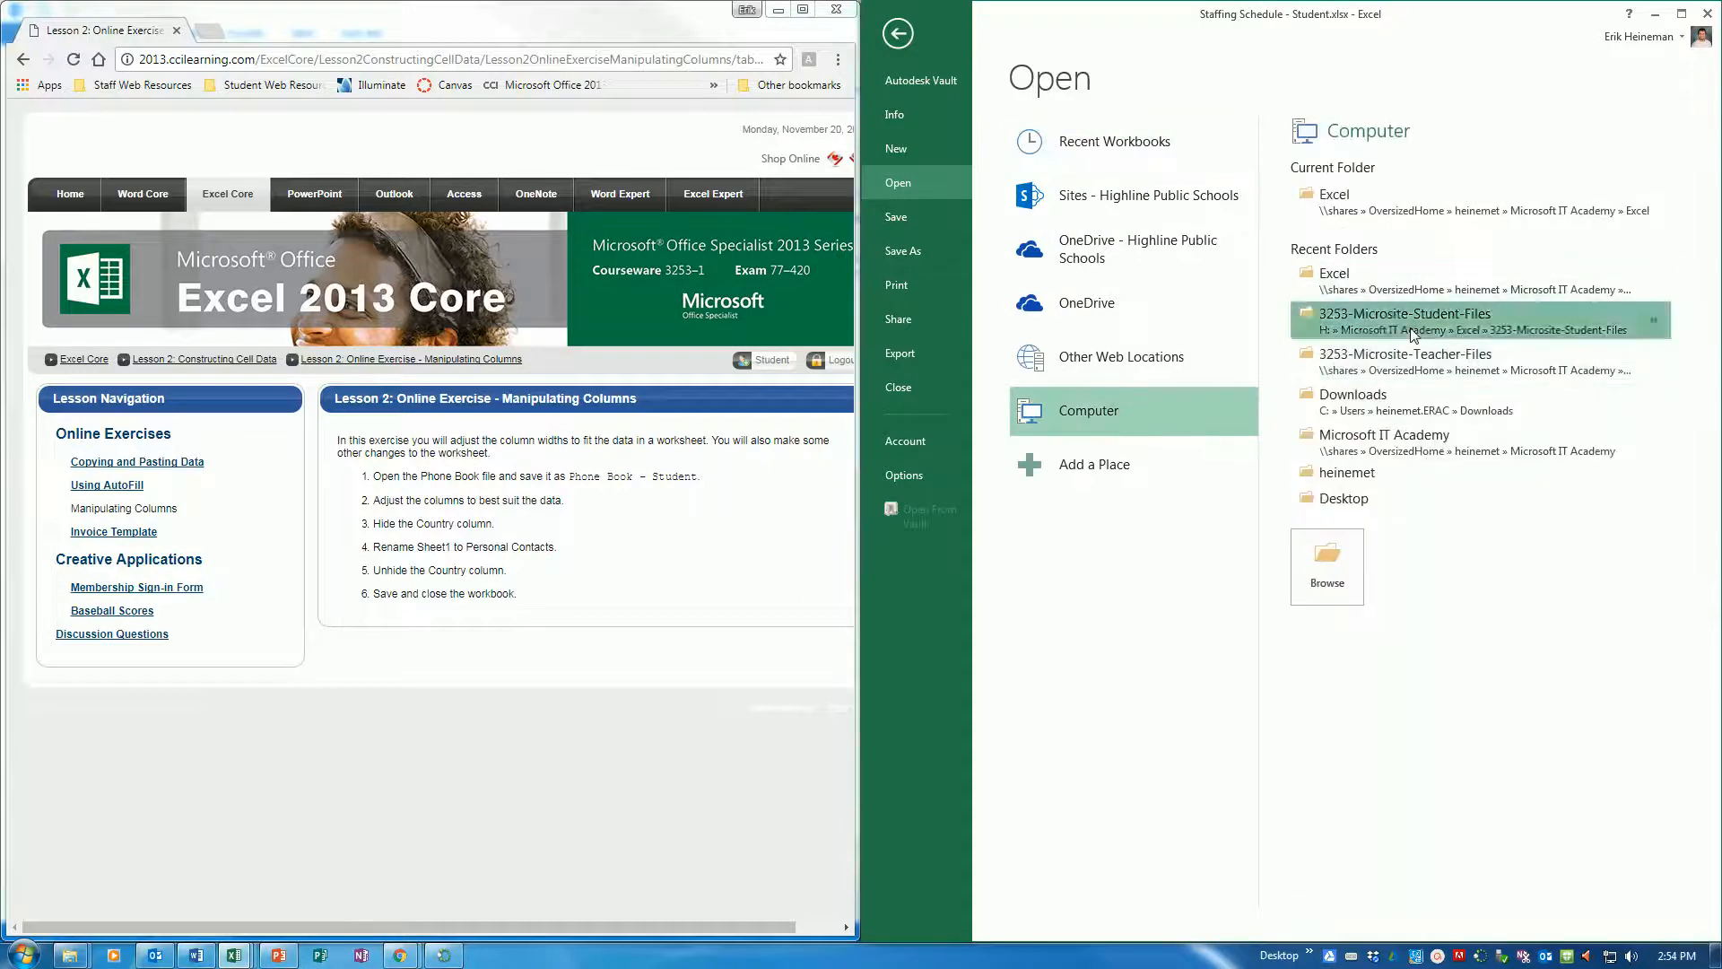
click(1411, 334)
scroll(1253, 311, down, 3)
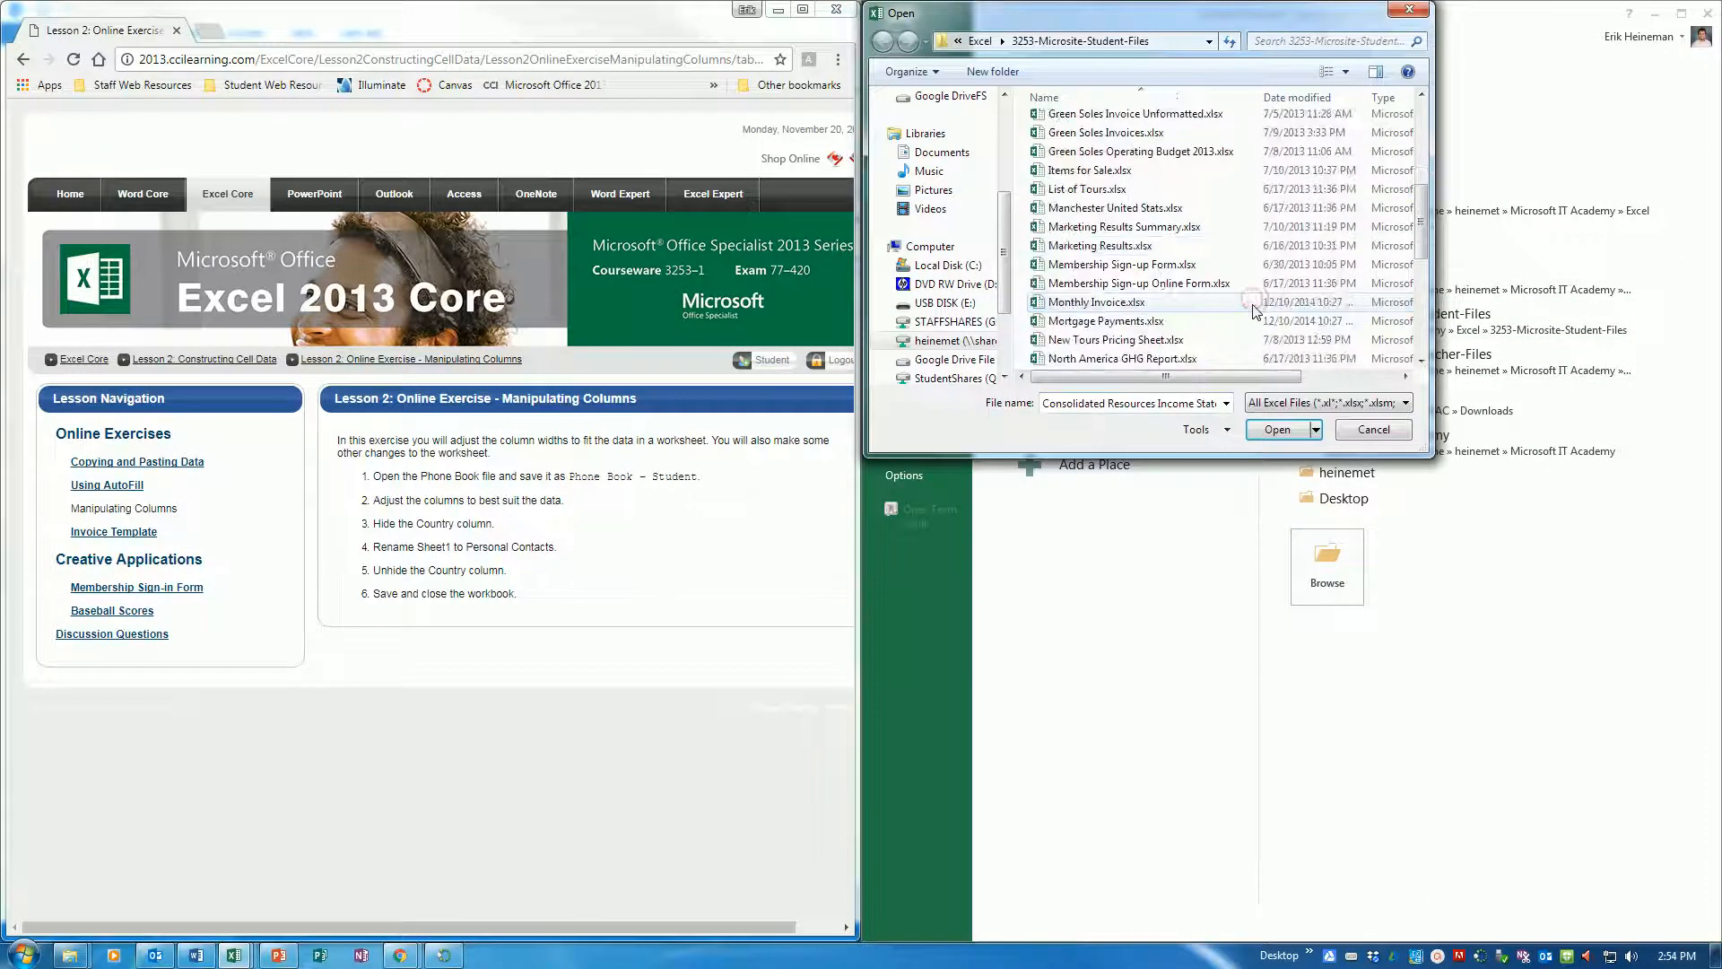
scroll(1246, 310, down, 3)
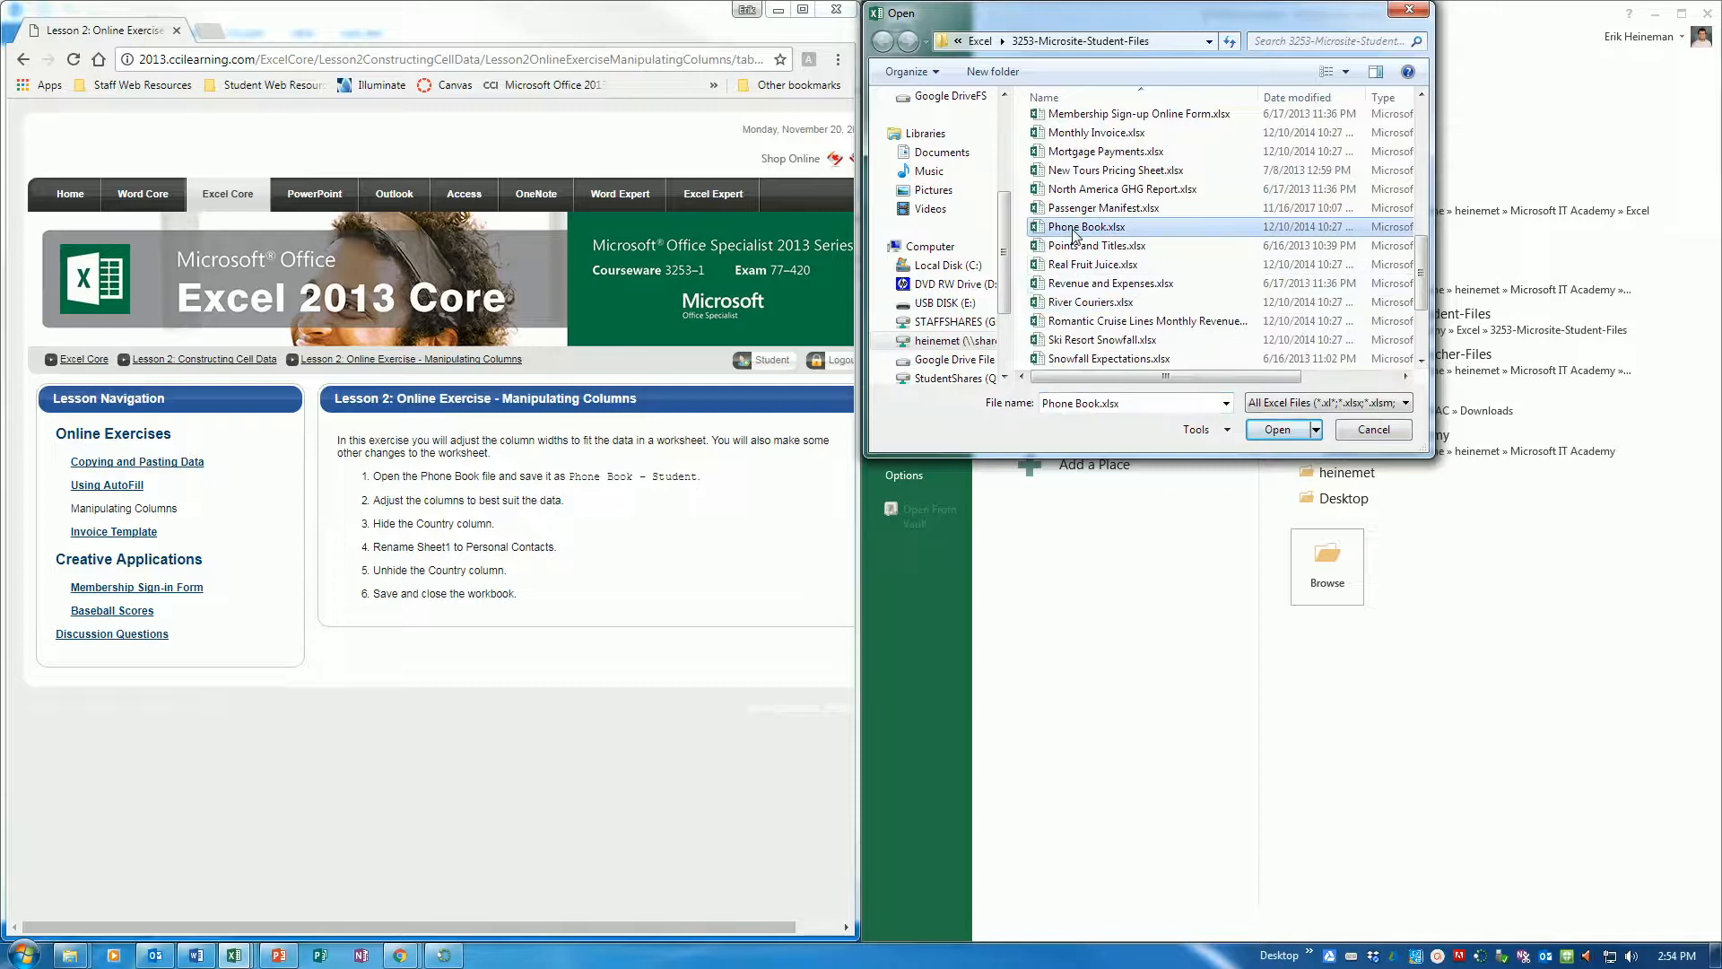
double_click(1085, 227)
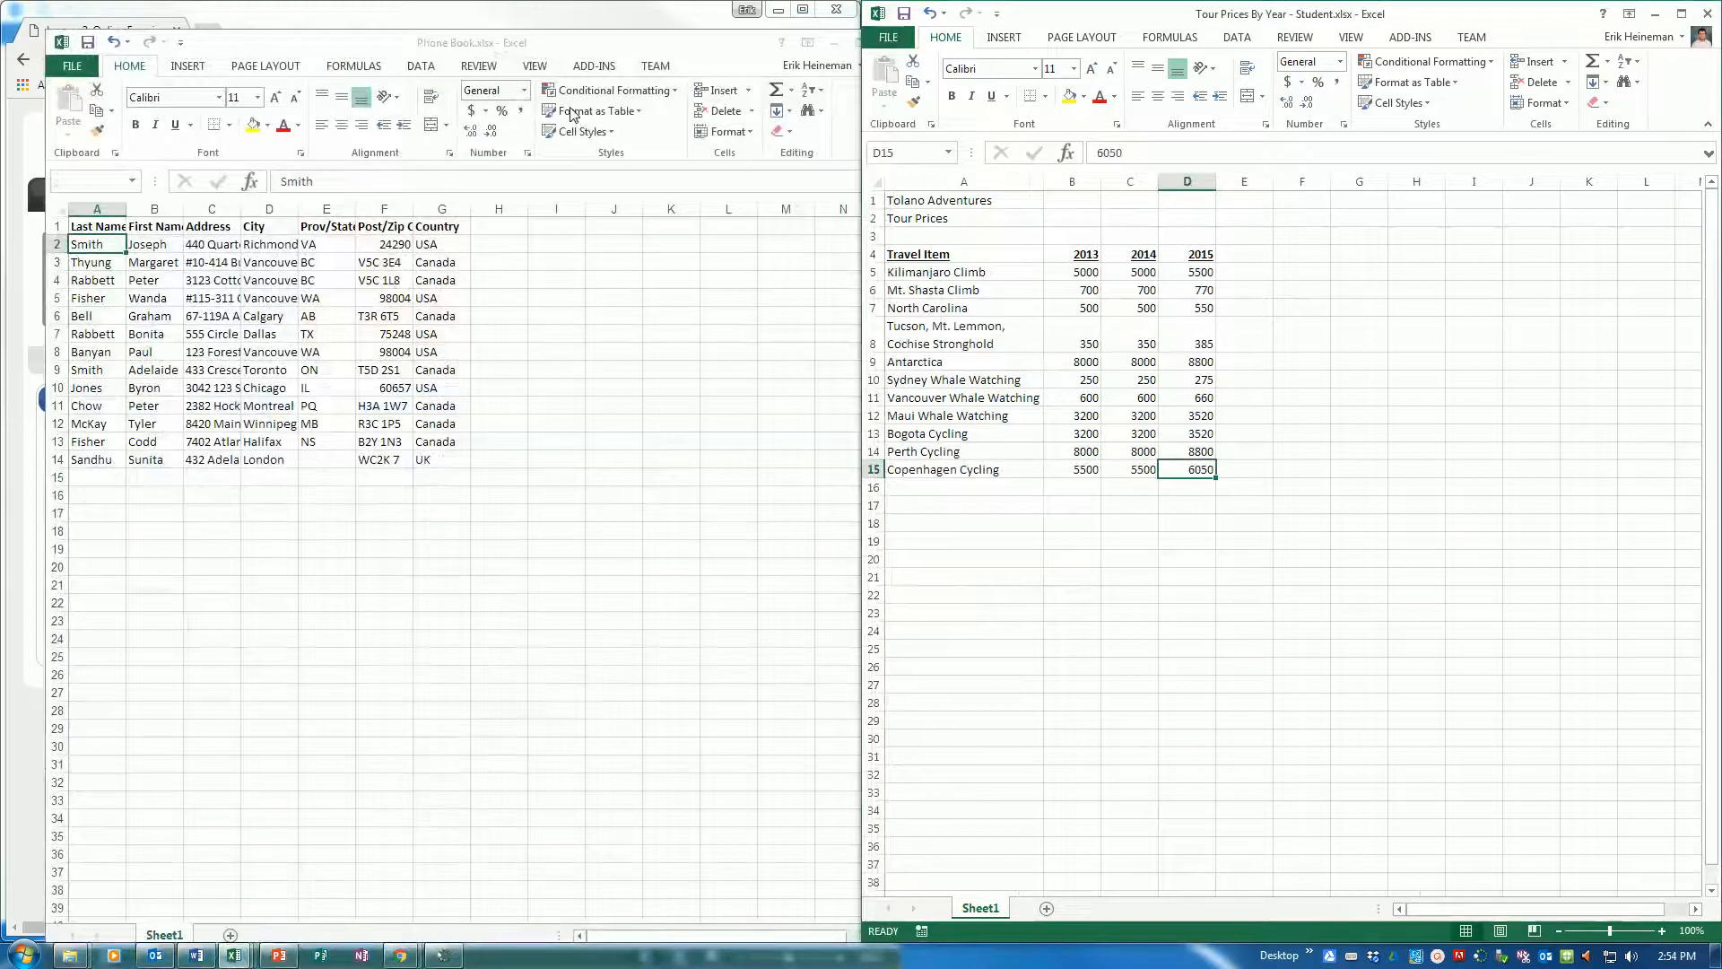
key(super+Right)
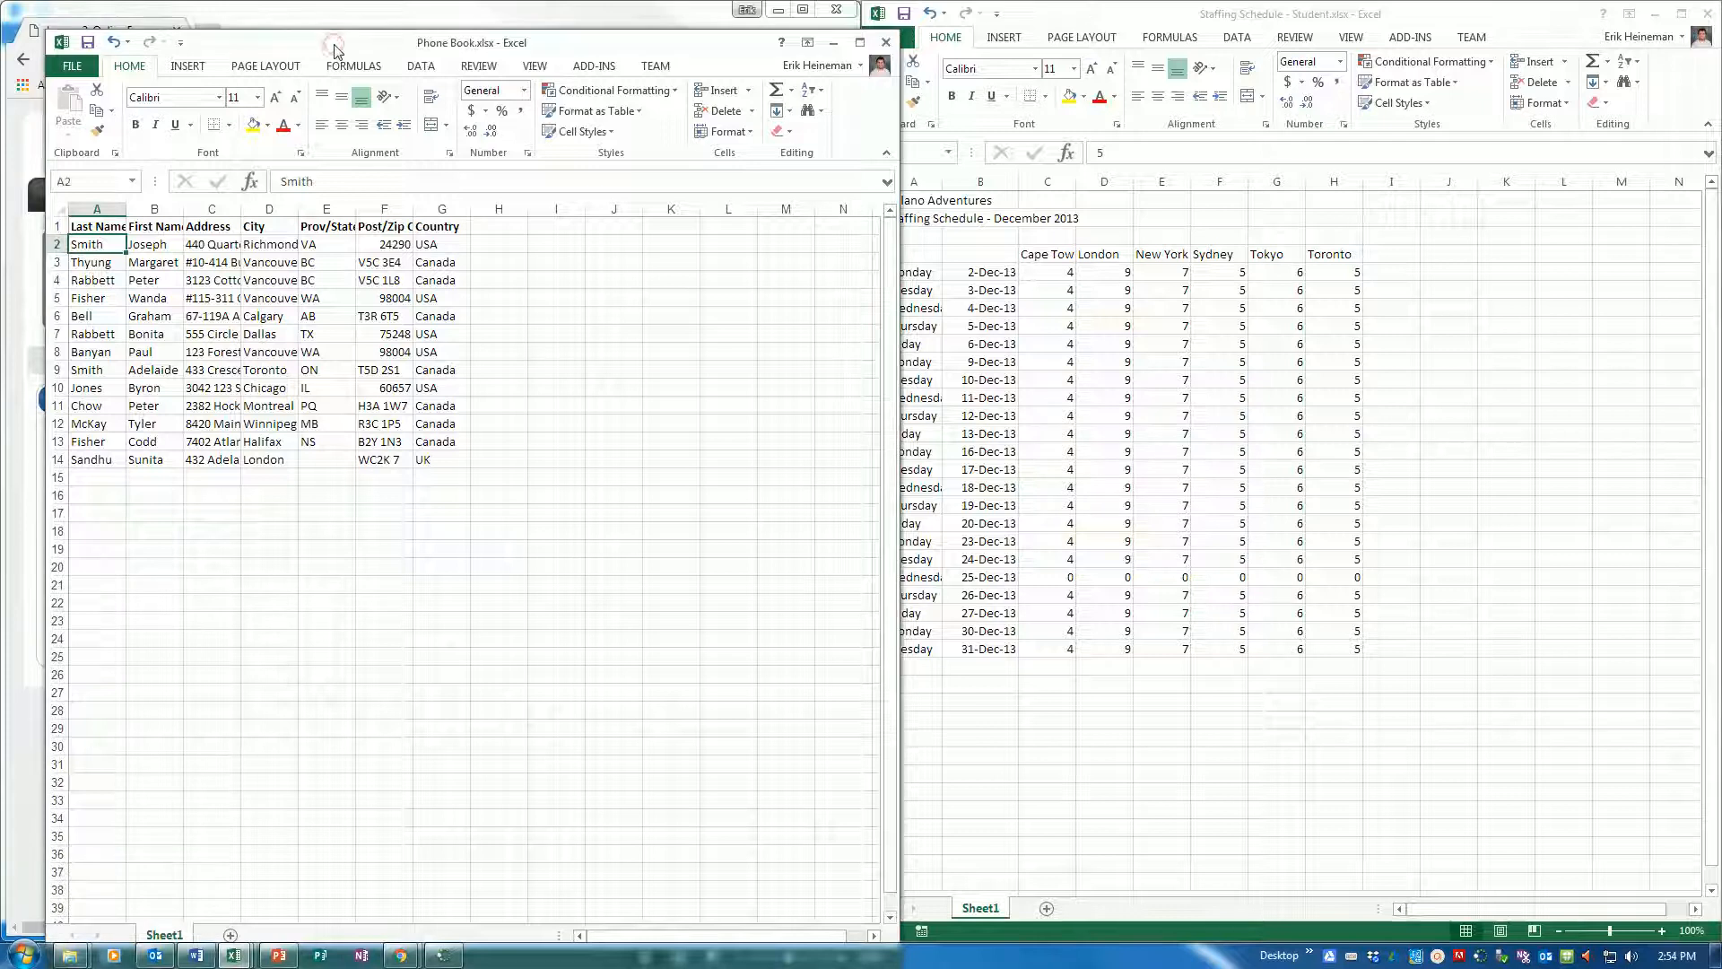
key(super+Right)
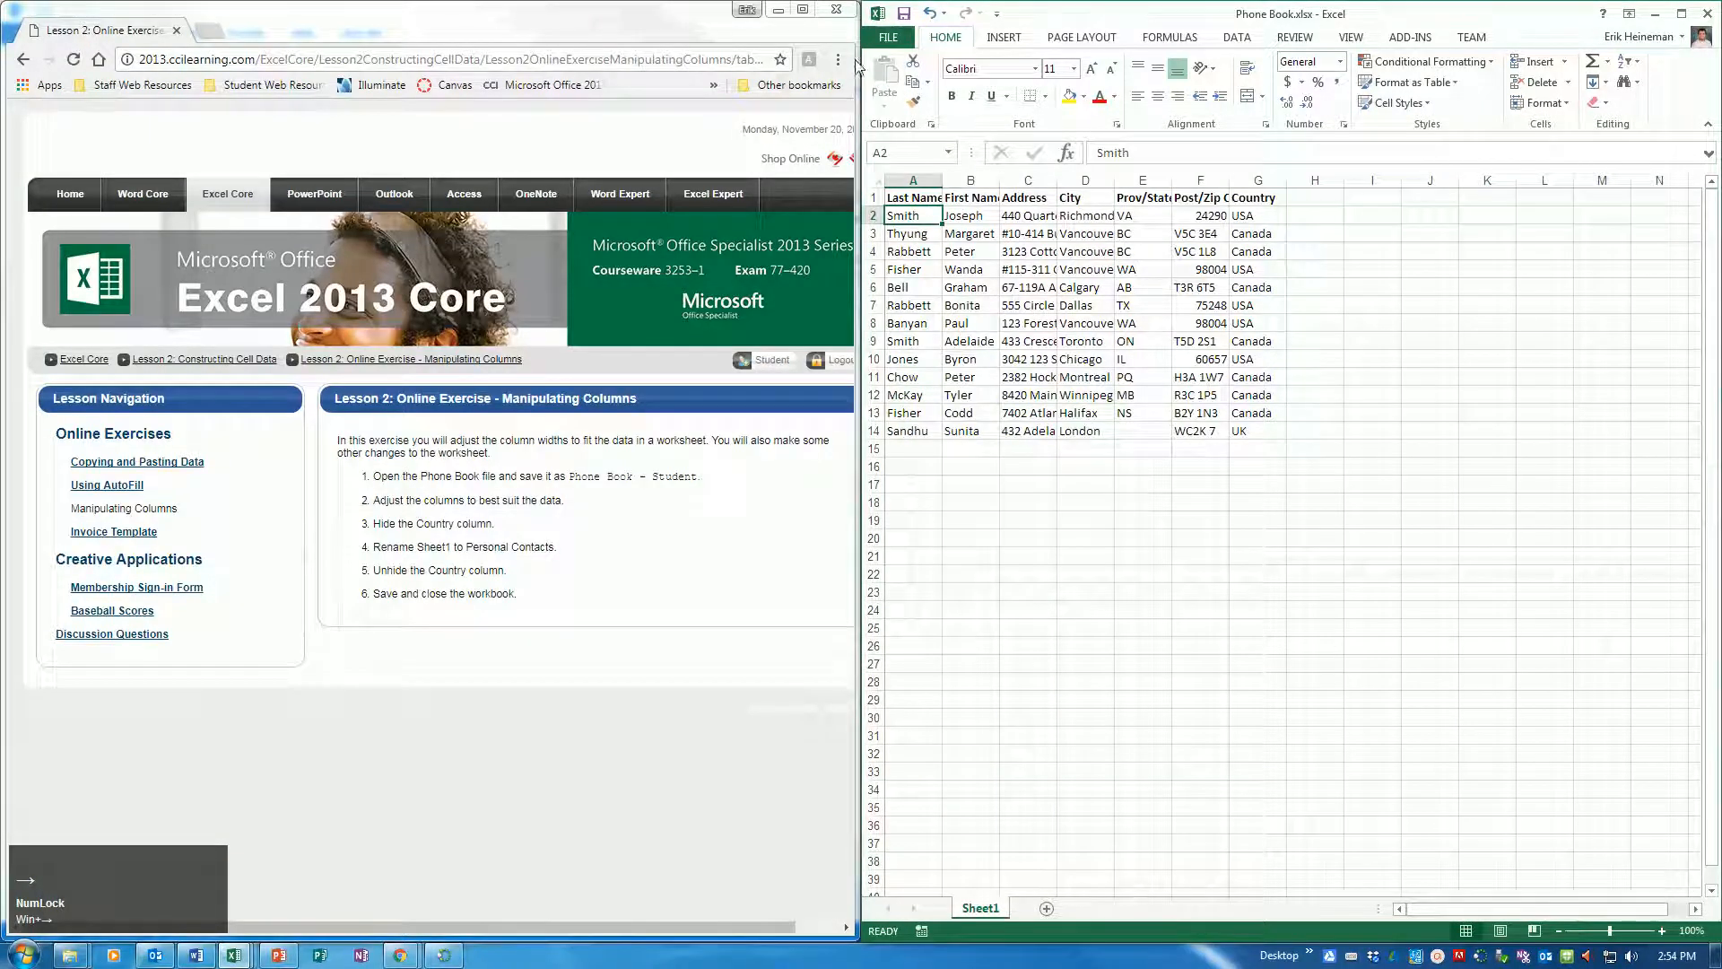
Save a copy of the phone book in the Excel folder as "Phone Book - Student"
click(888, 37)
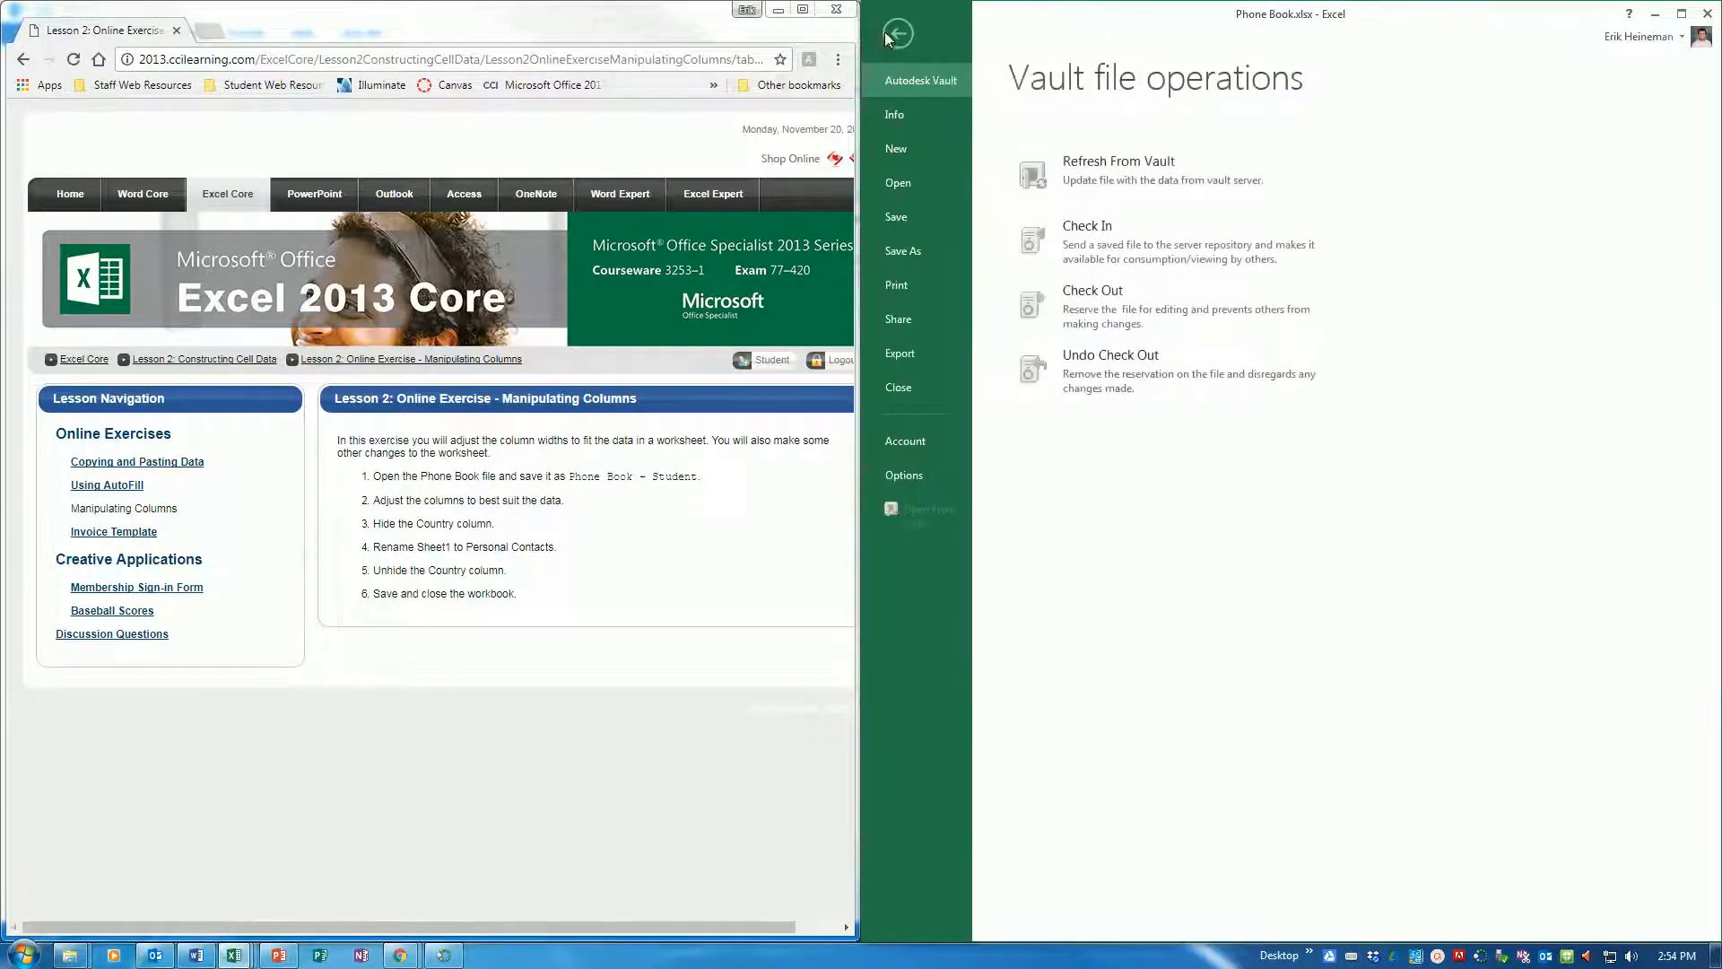
click(904, 251)
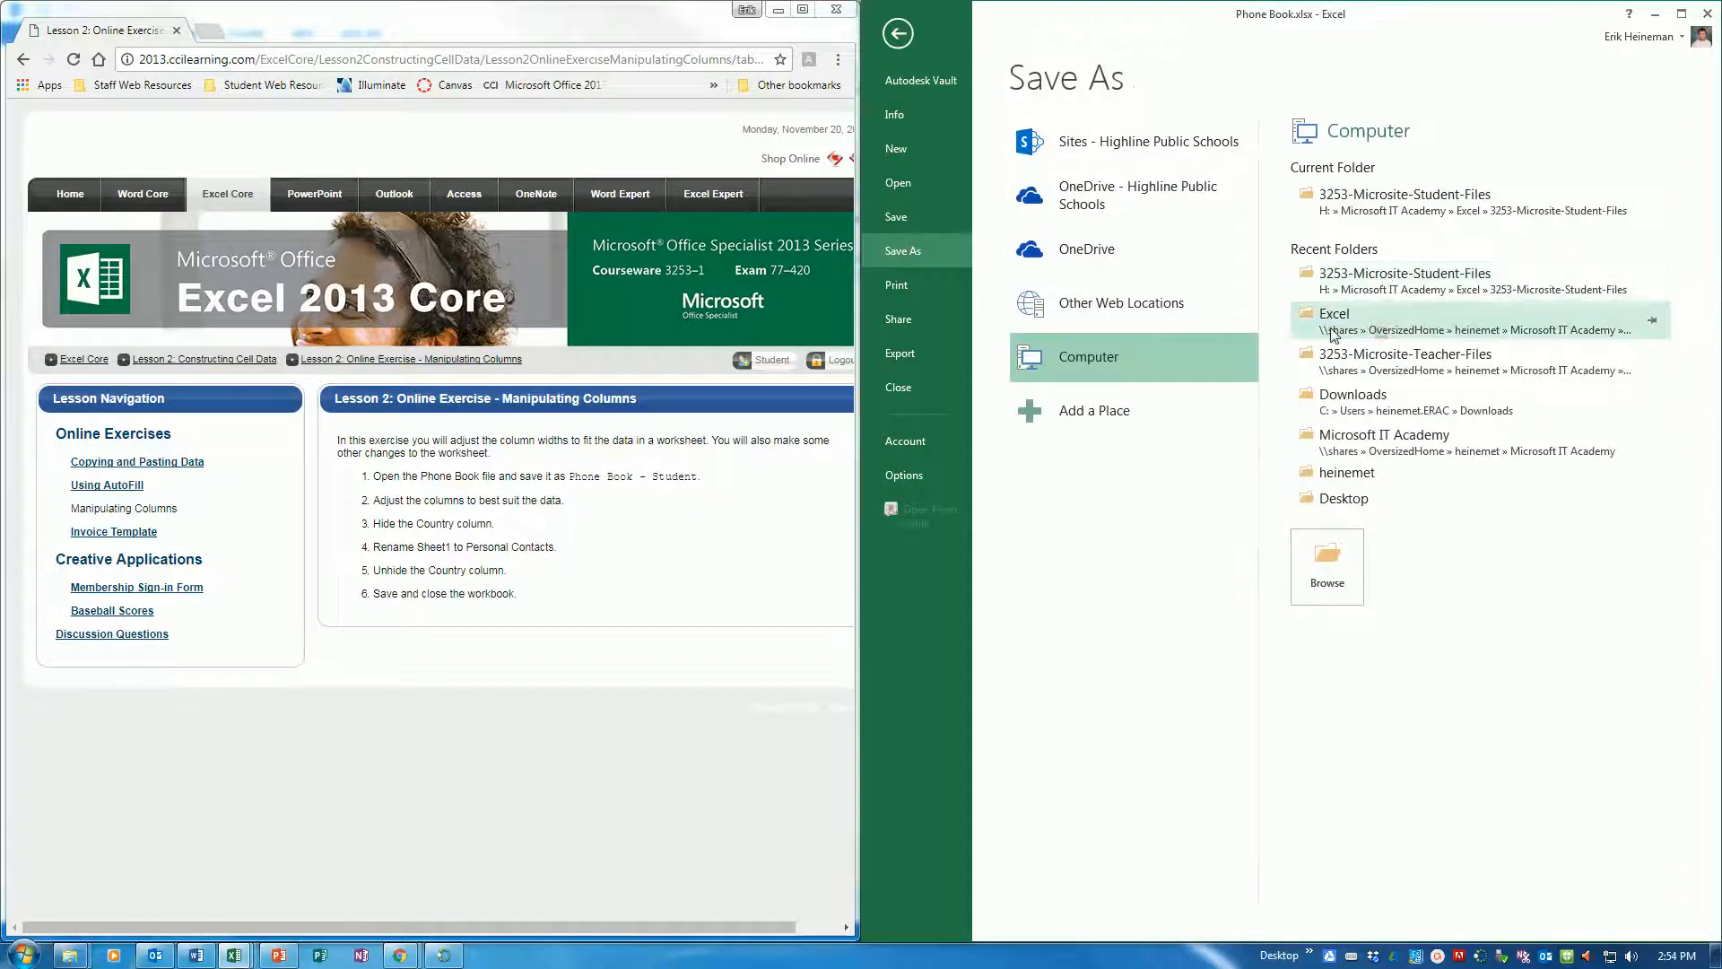
click(1382, 325)
click(1040, 336)
text(- Stud)
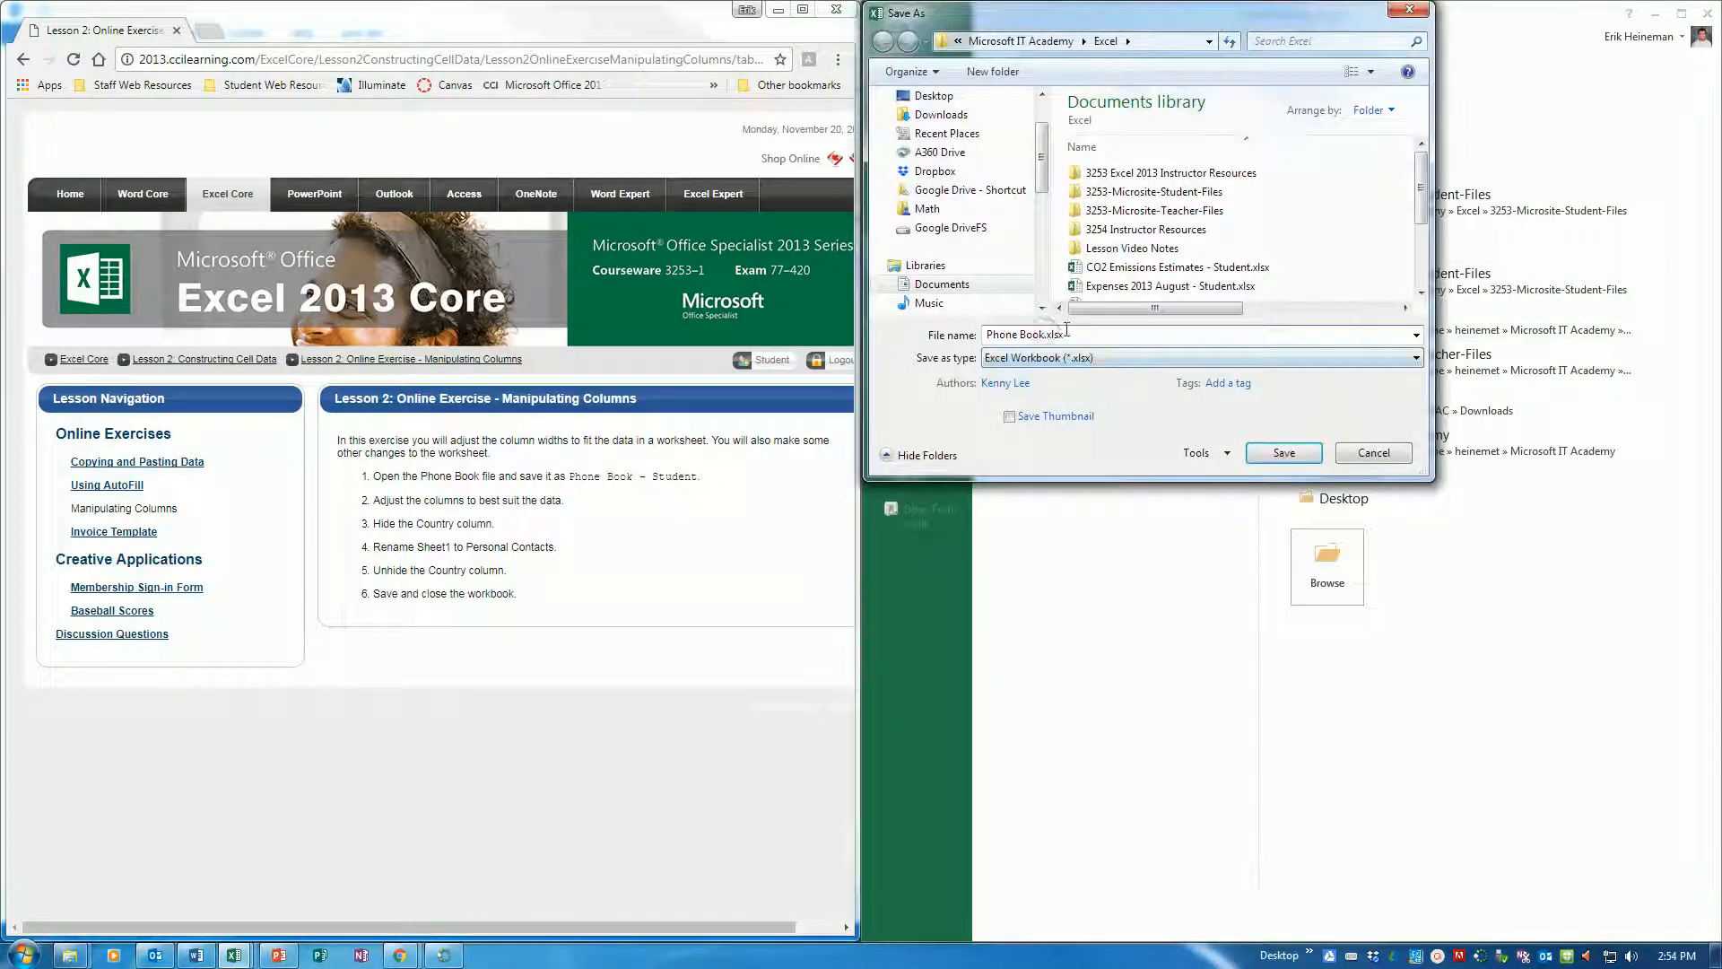
text(ent)
key(Return)
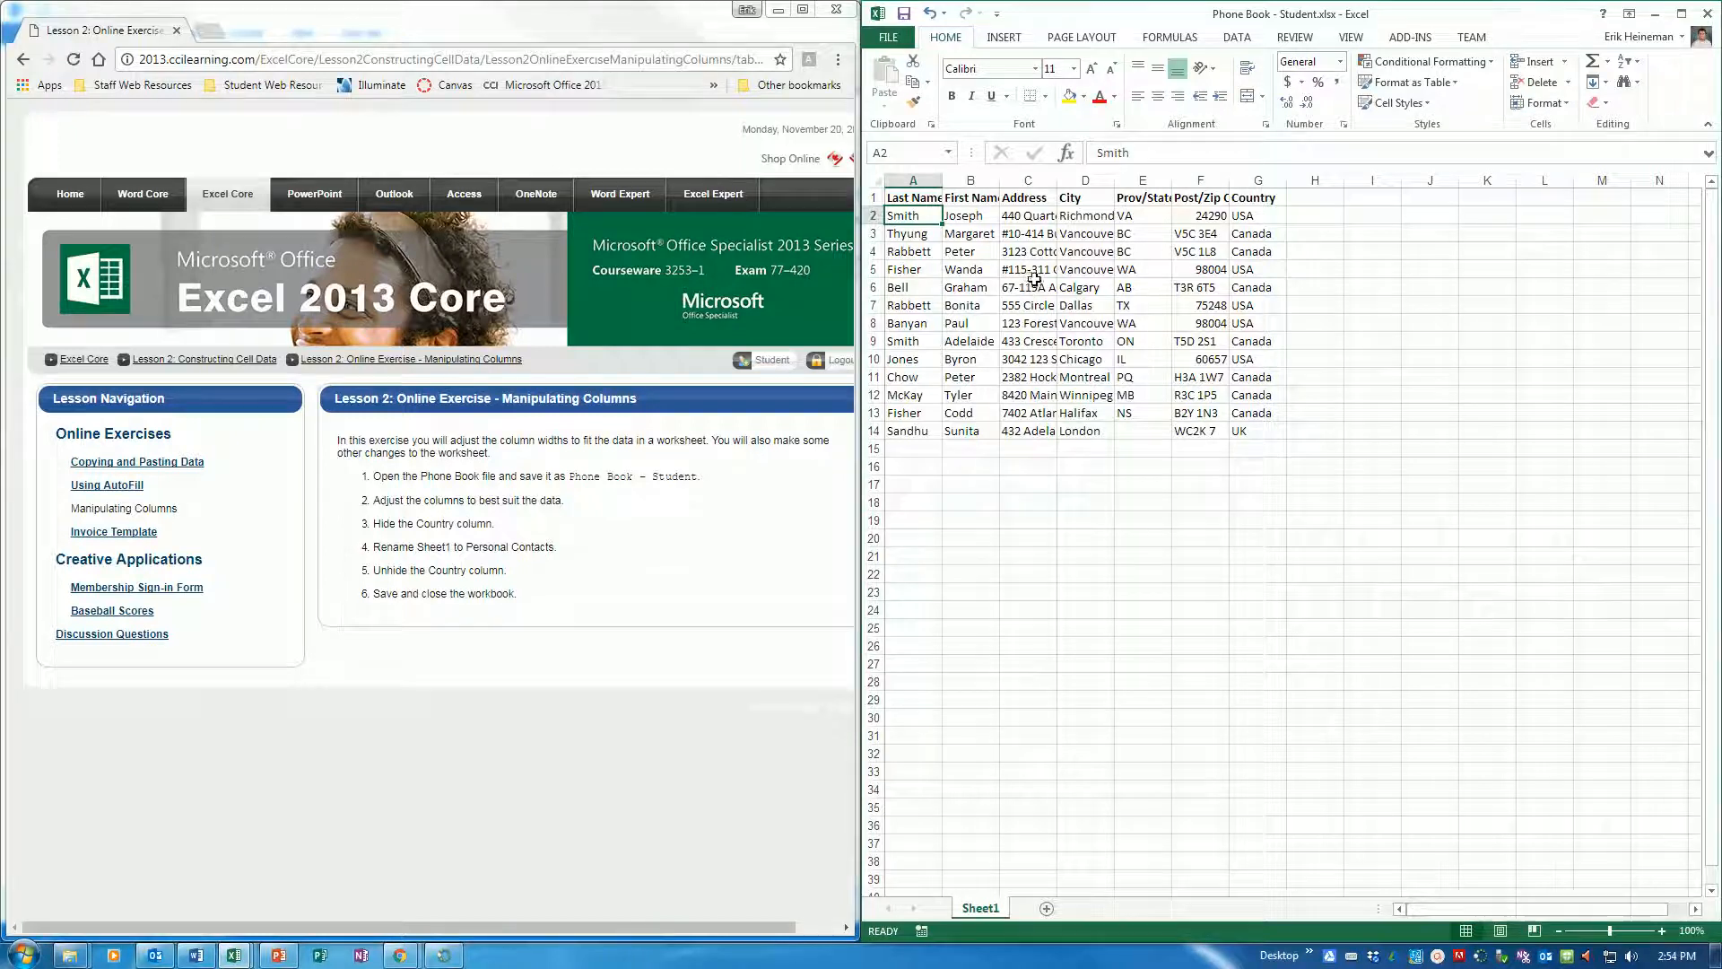
AutoFit the widths of columns A through G, from Last Name to Country, to their contents
drag(942, 177, 954, 178)
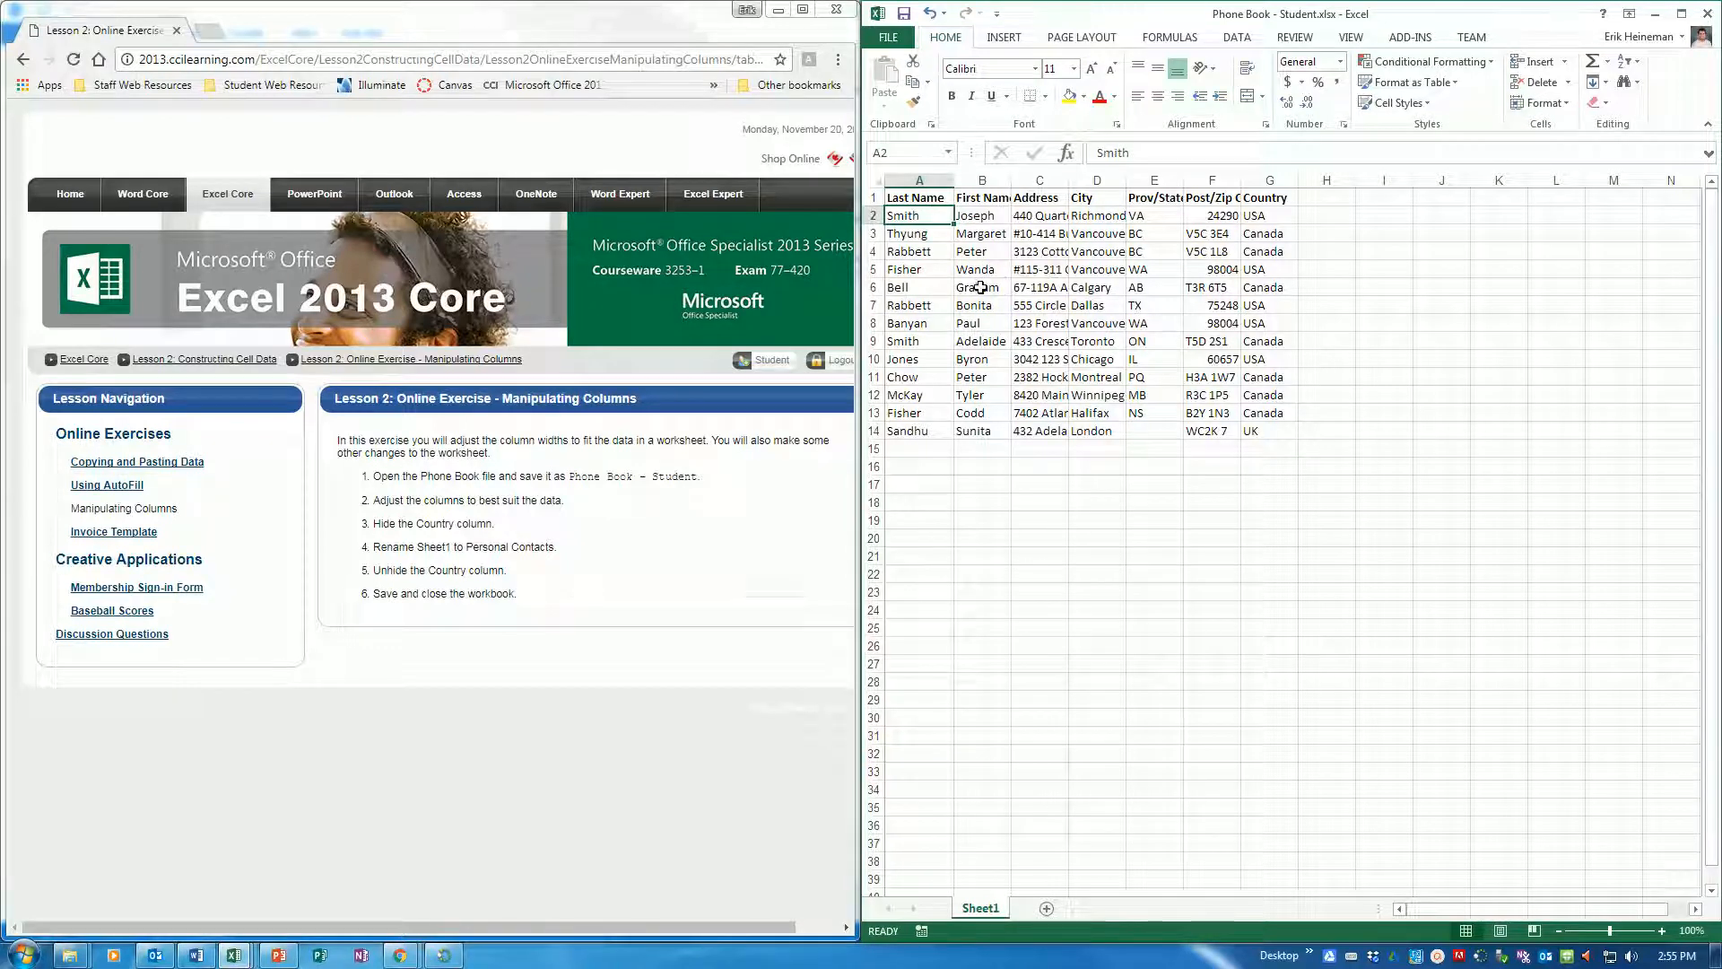
double_click(954, 180)
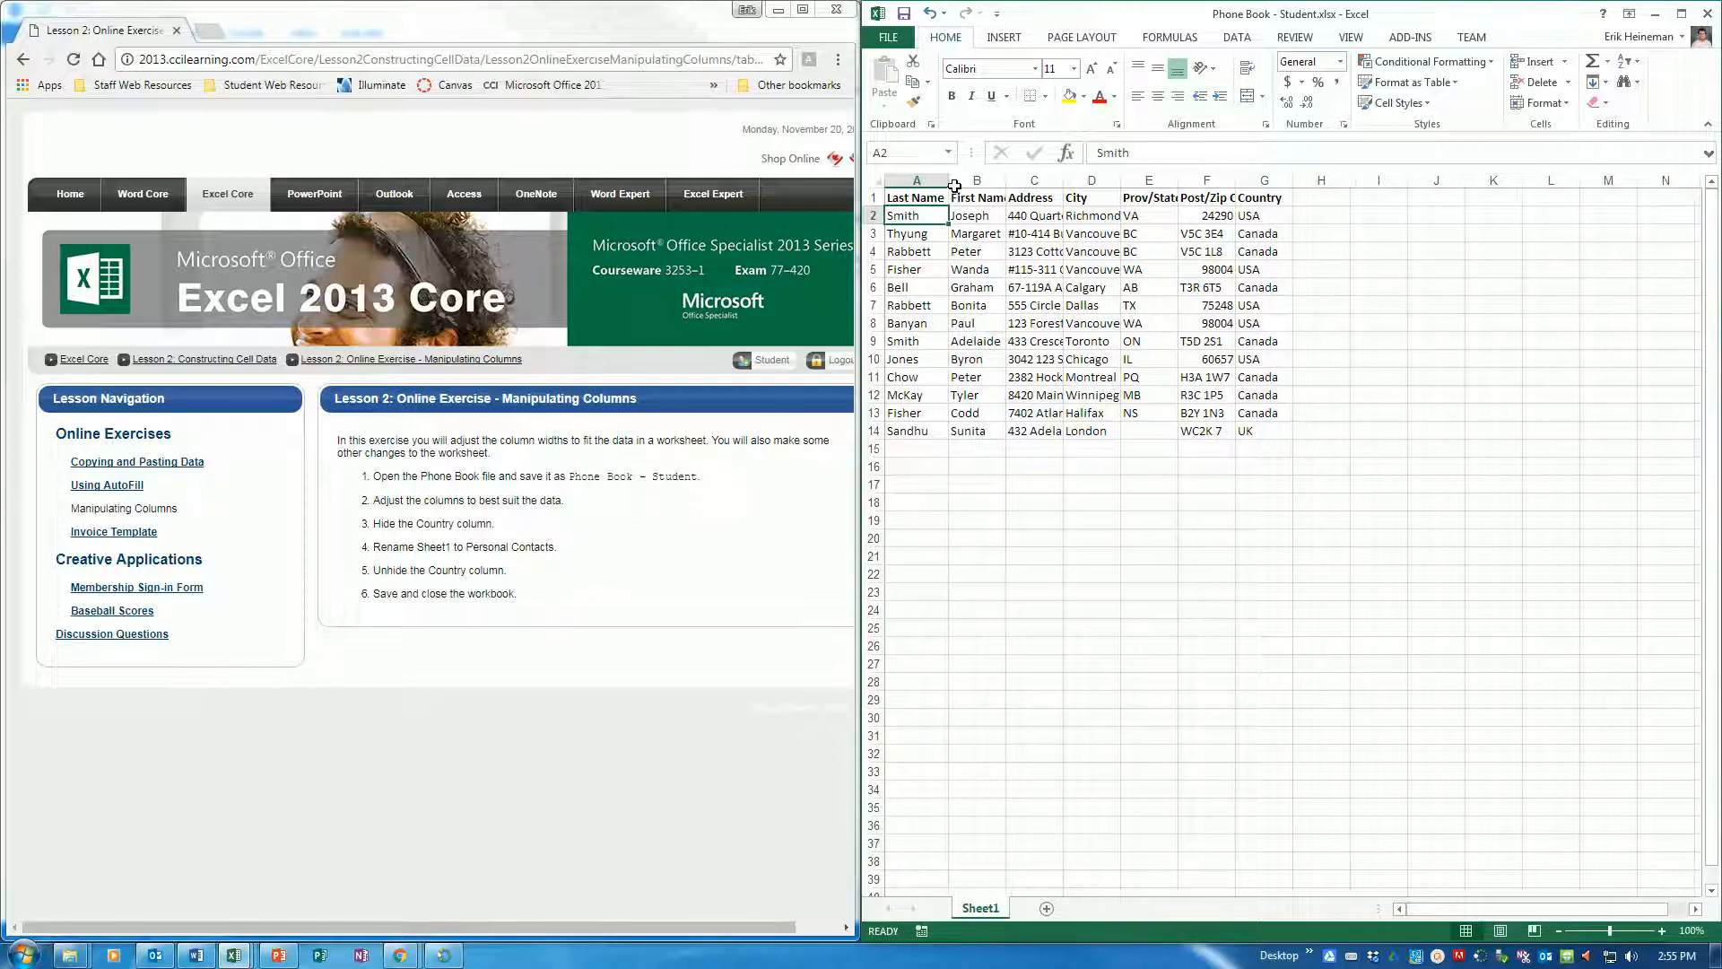
double_click(1005, 180)
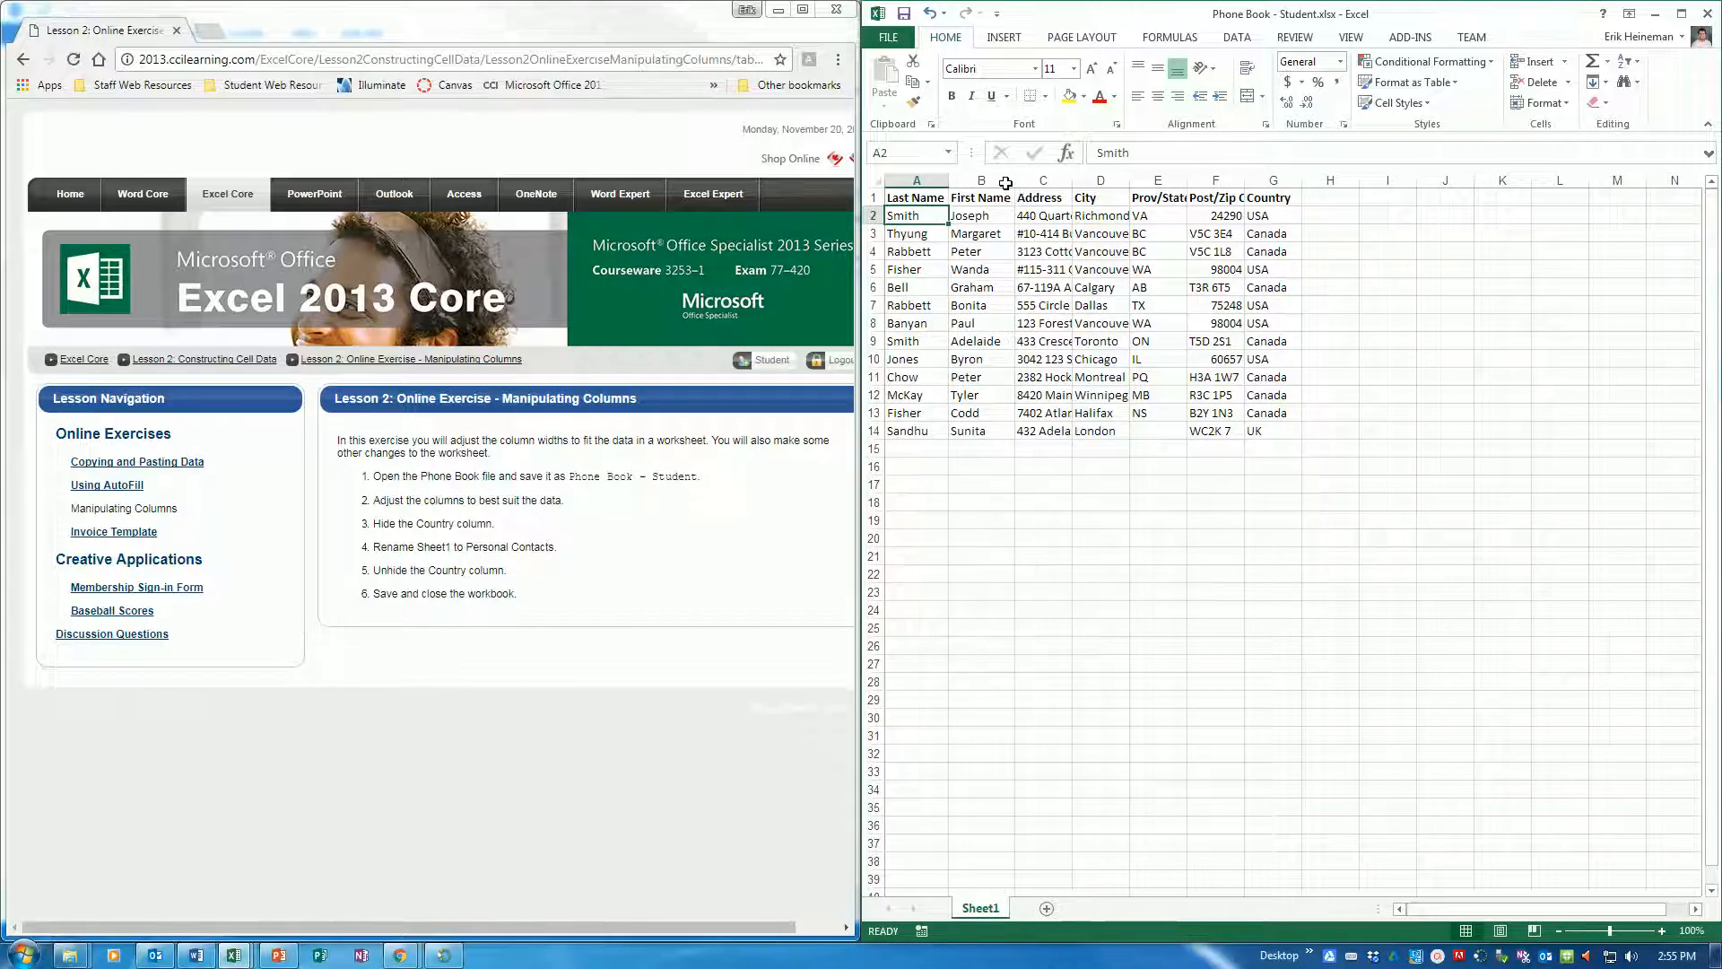
double_click(1070, 181)
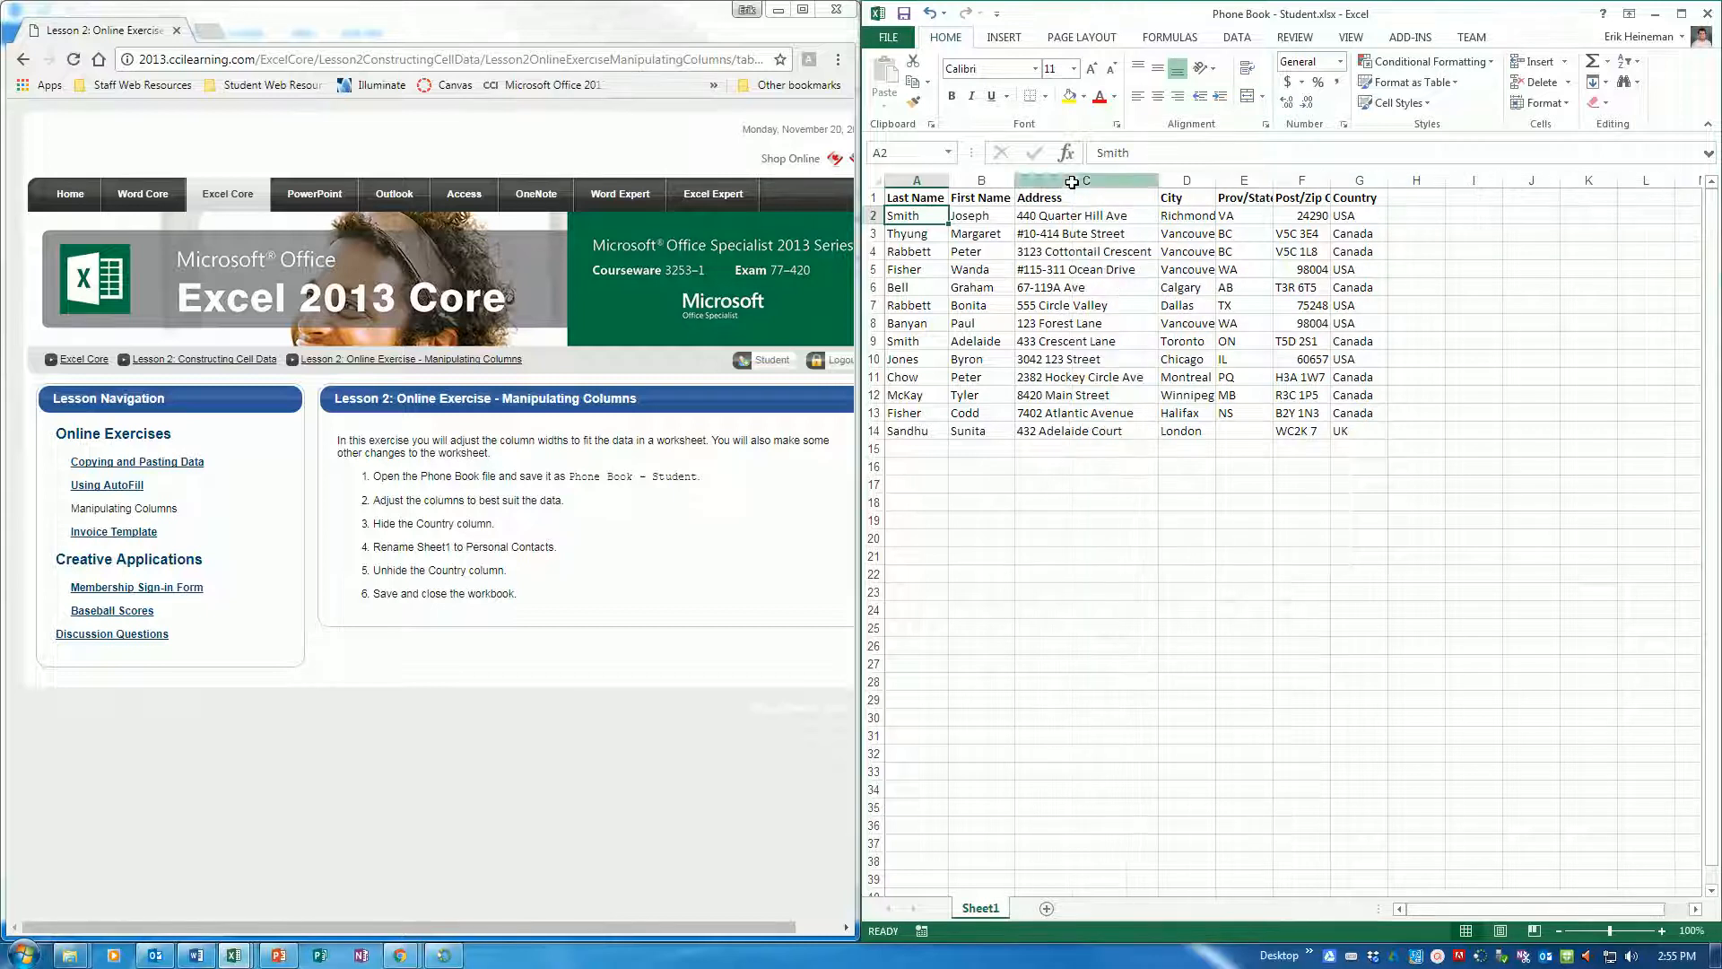
double_click(1215, 181)
double_click(1275, 179)
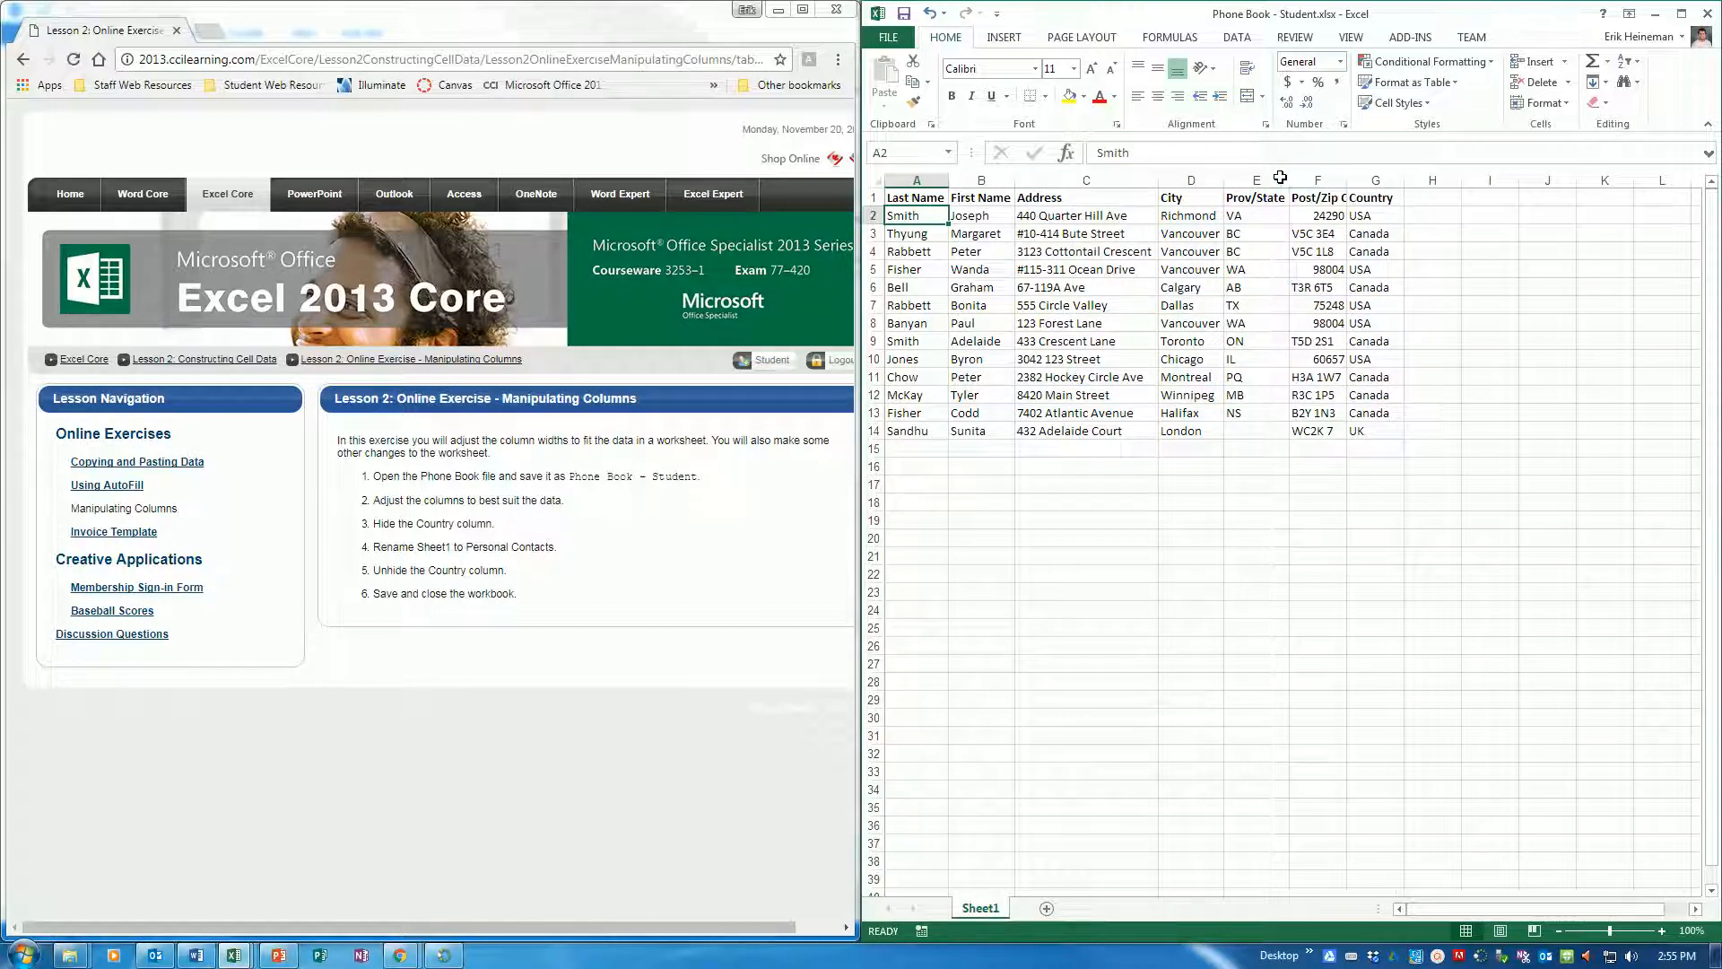
double_click(1347, 180)
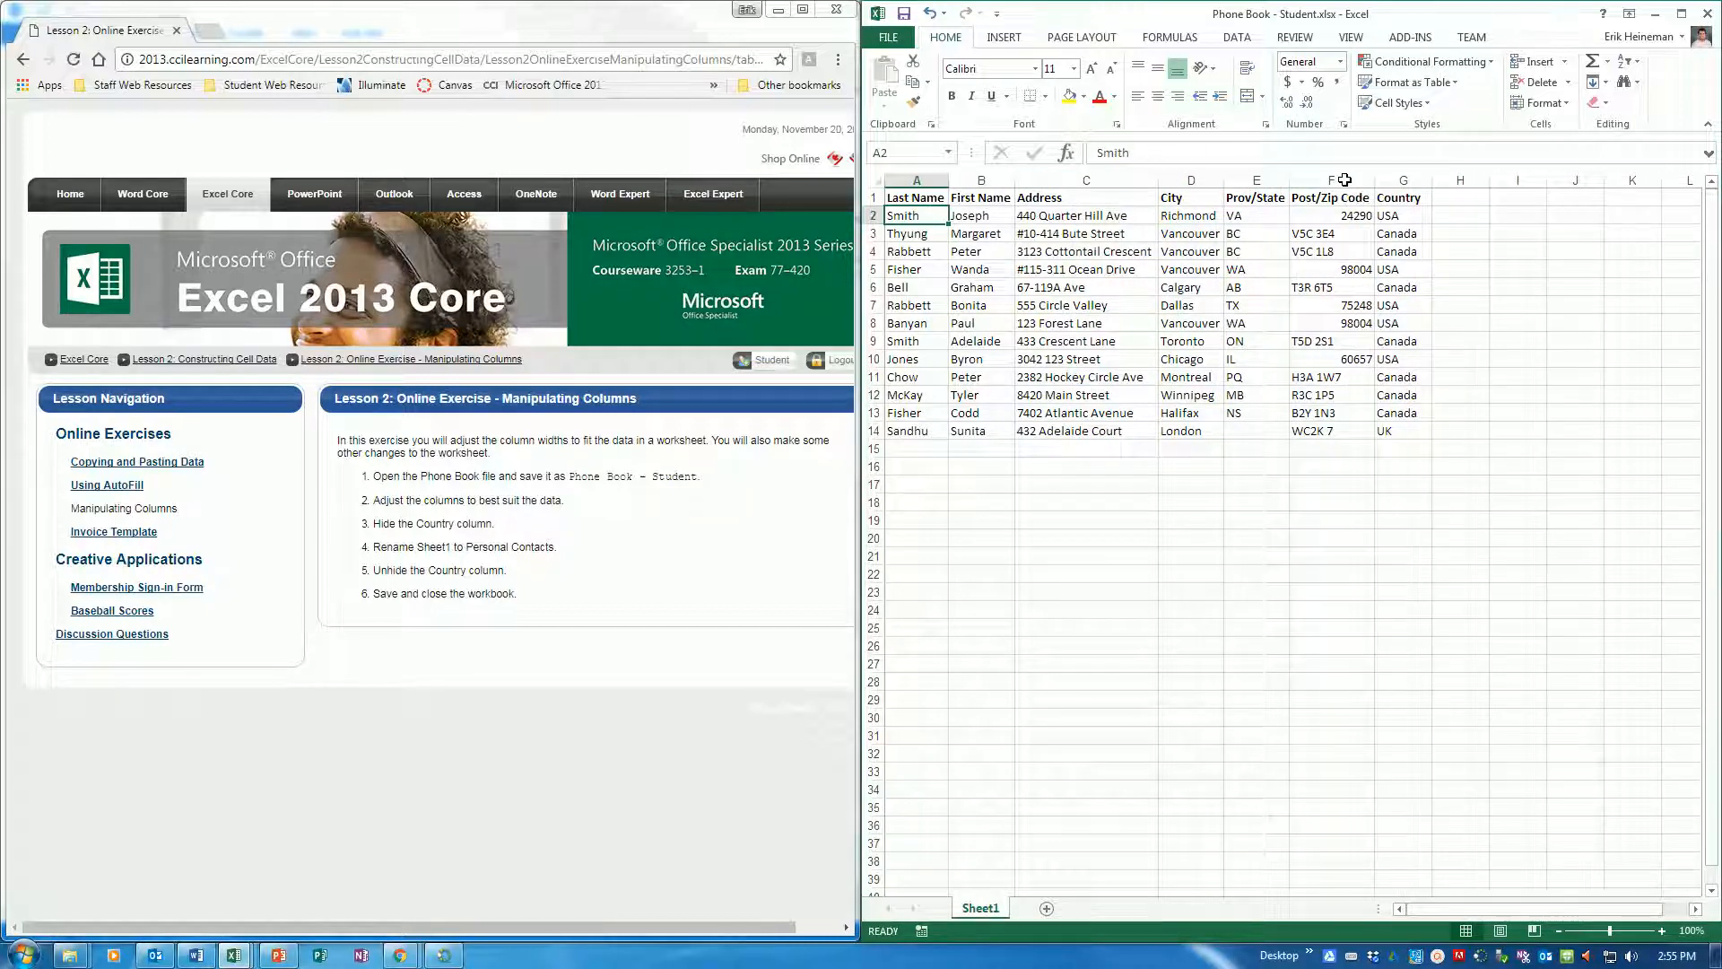
double_click(1431, 182)
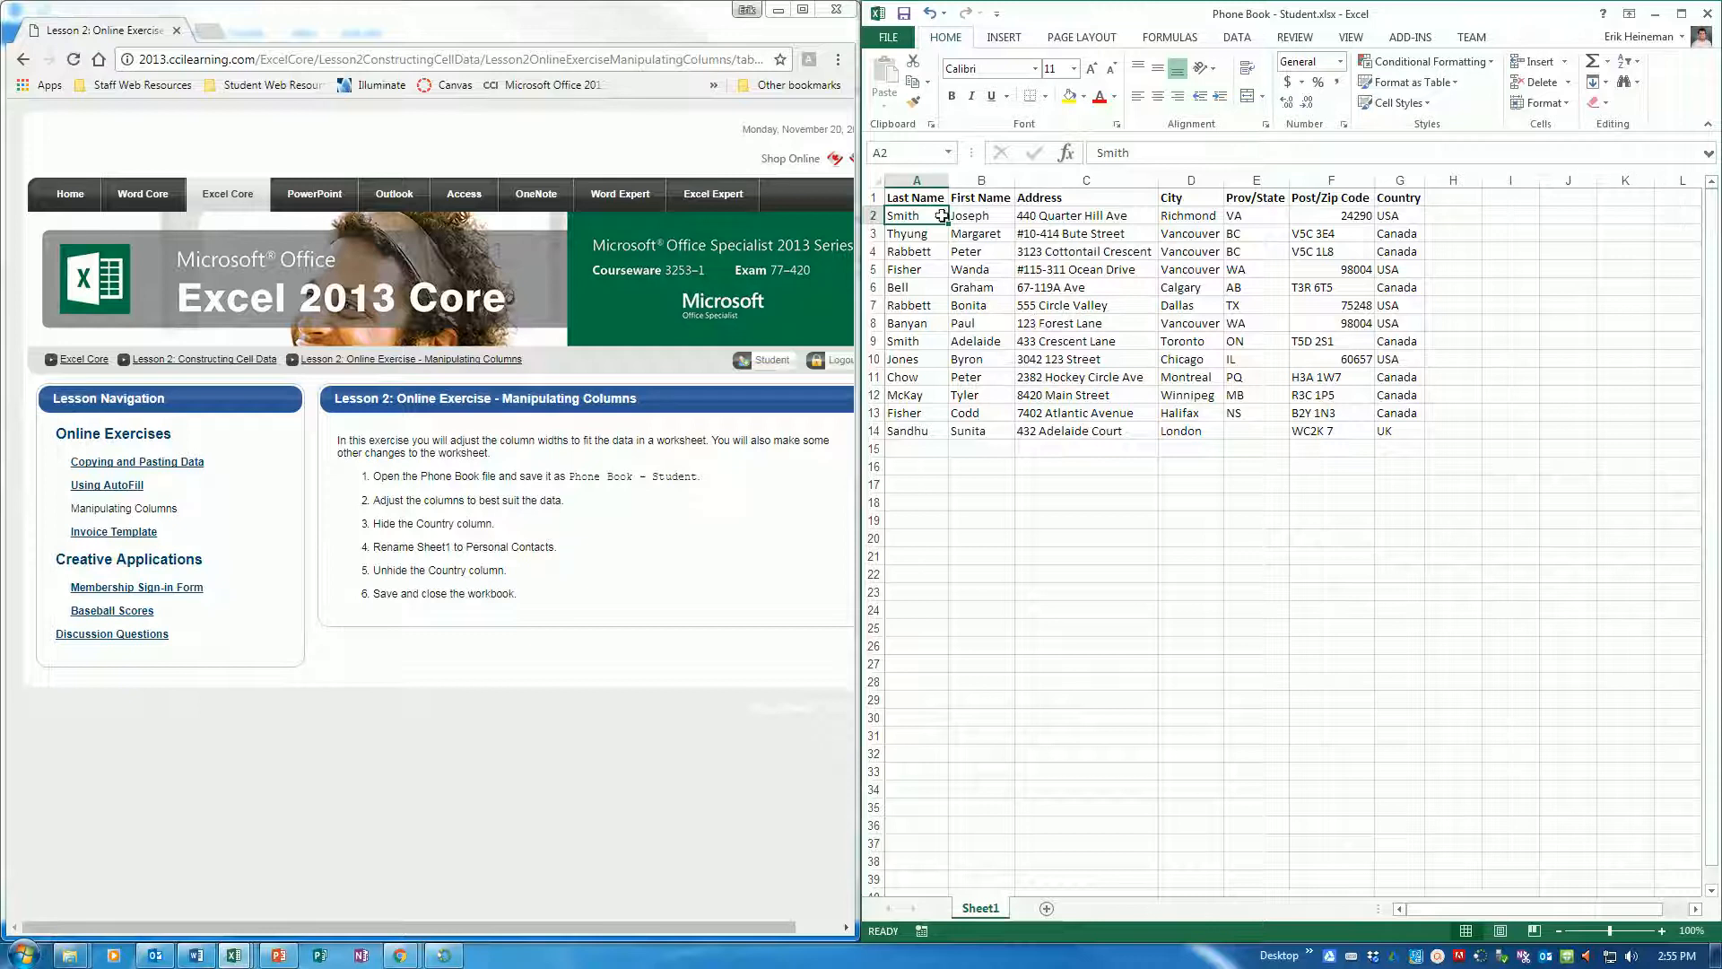
click(919, 181)
right_click(930, 182)
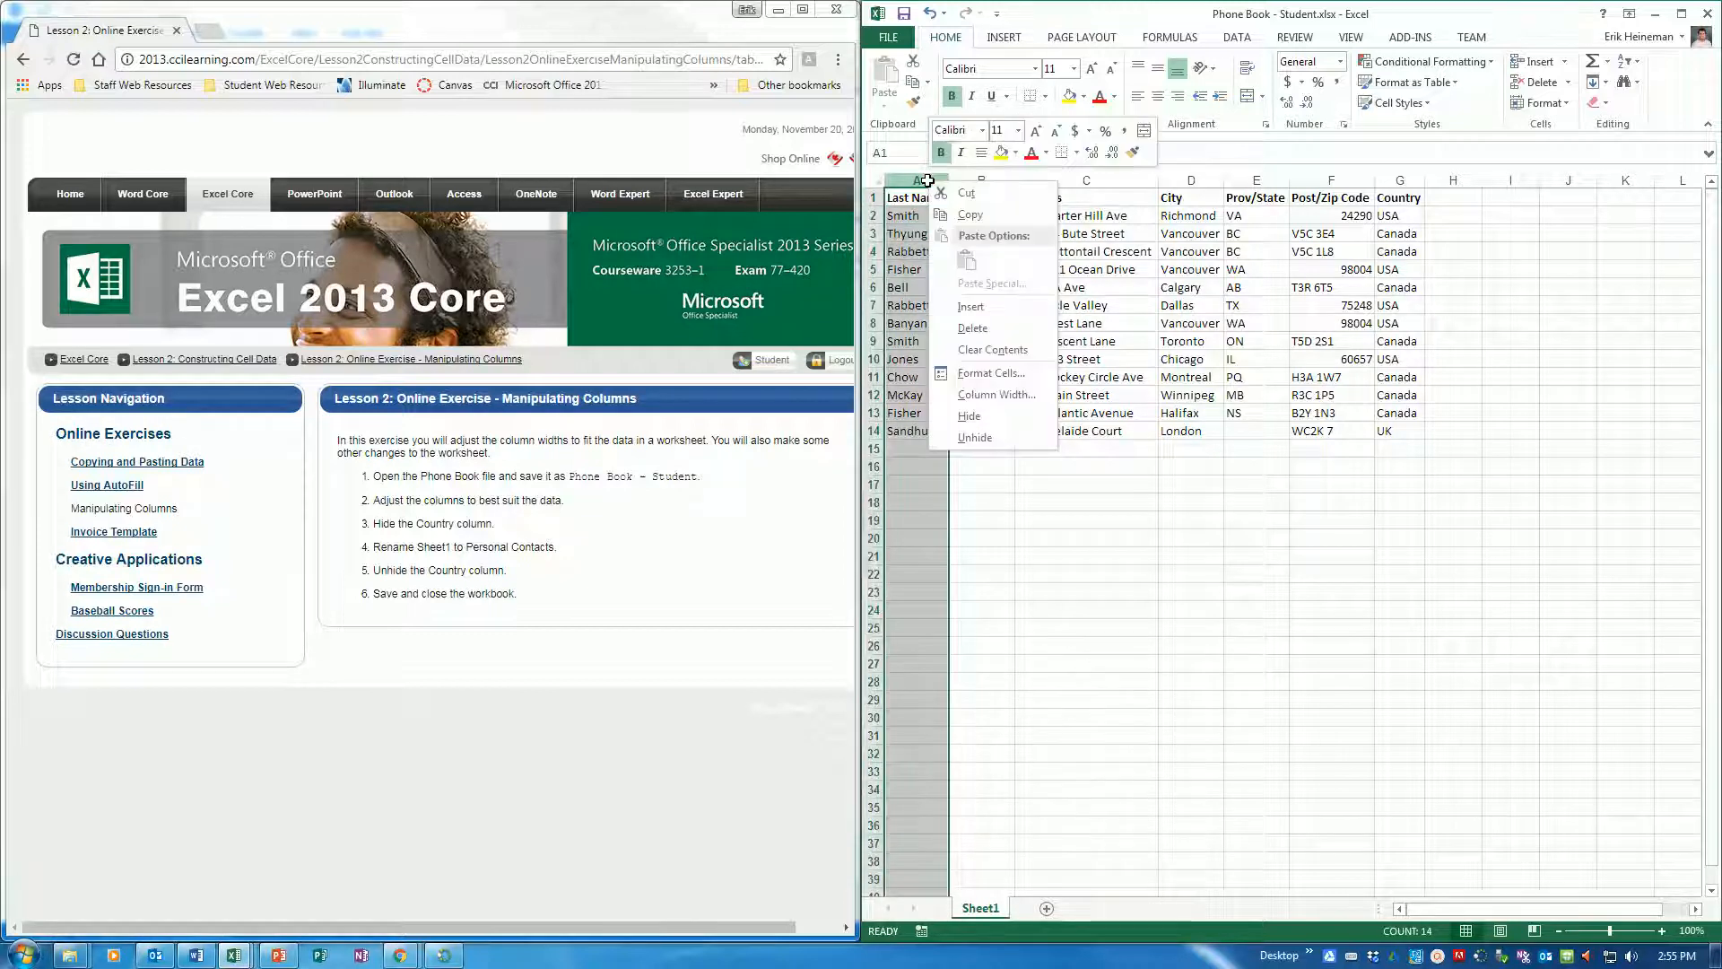
click(1010, 394)
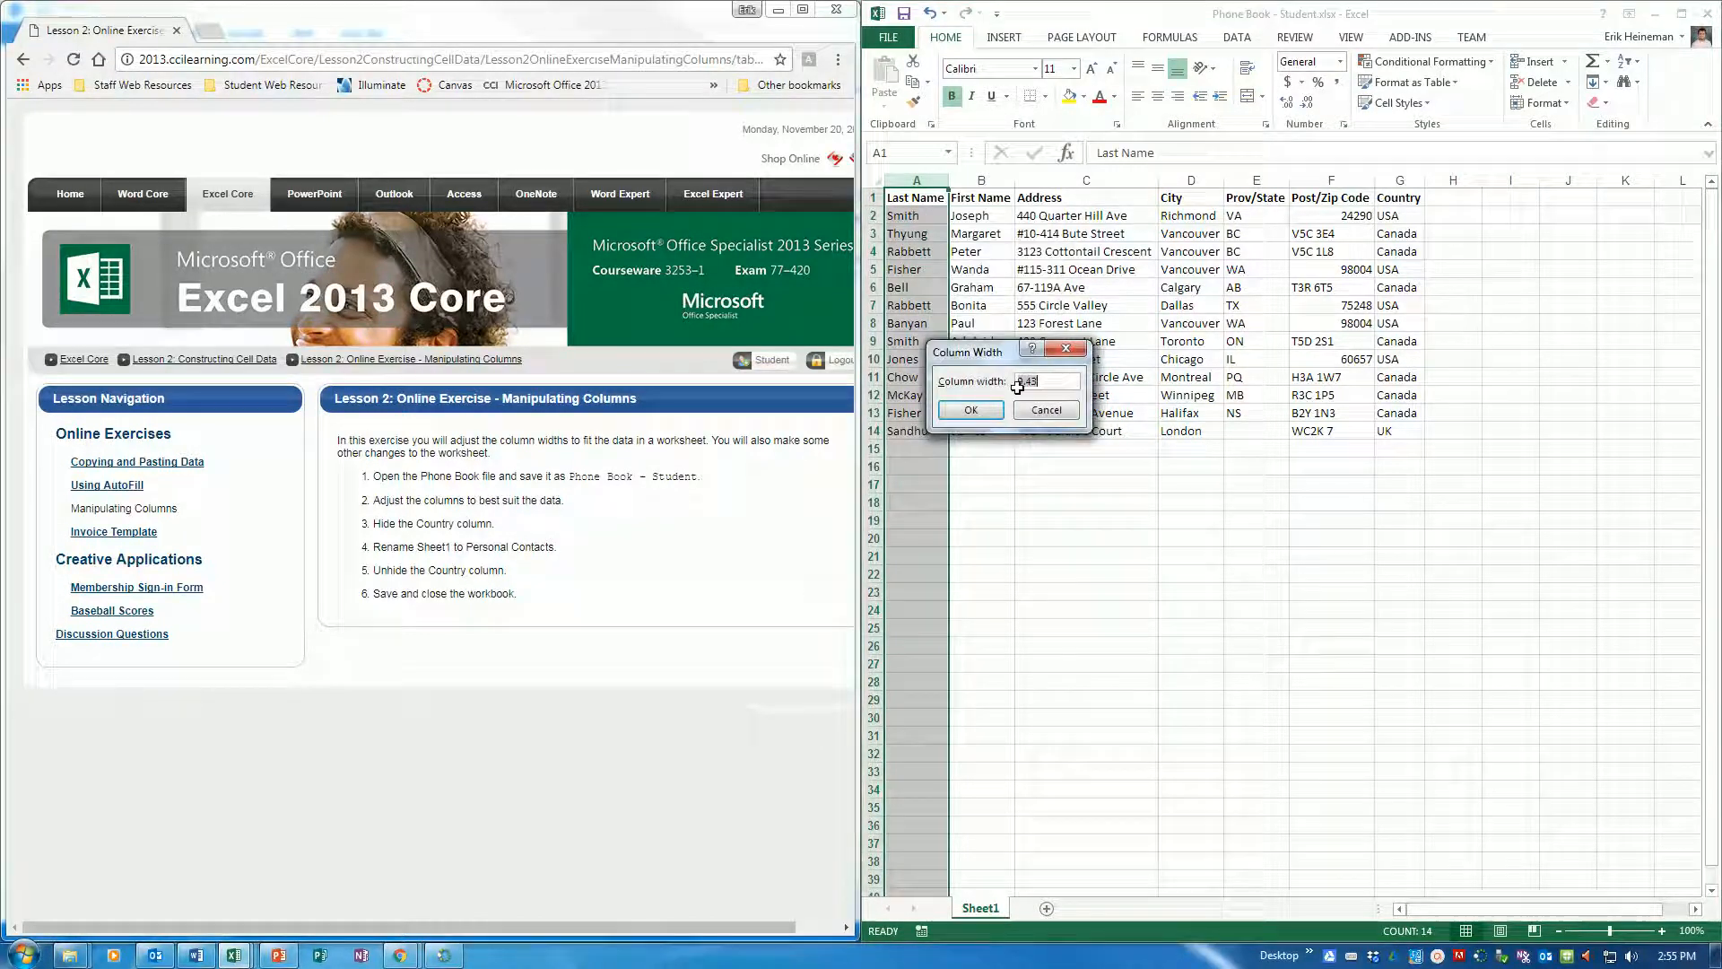
click(1062, 382)
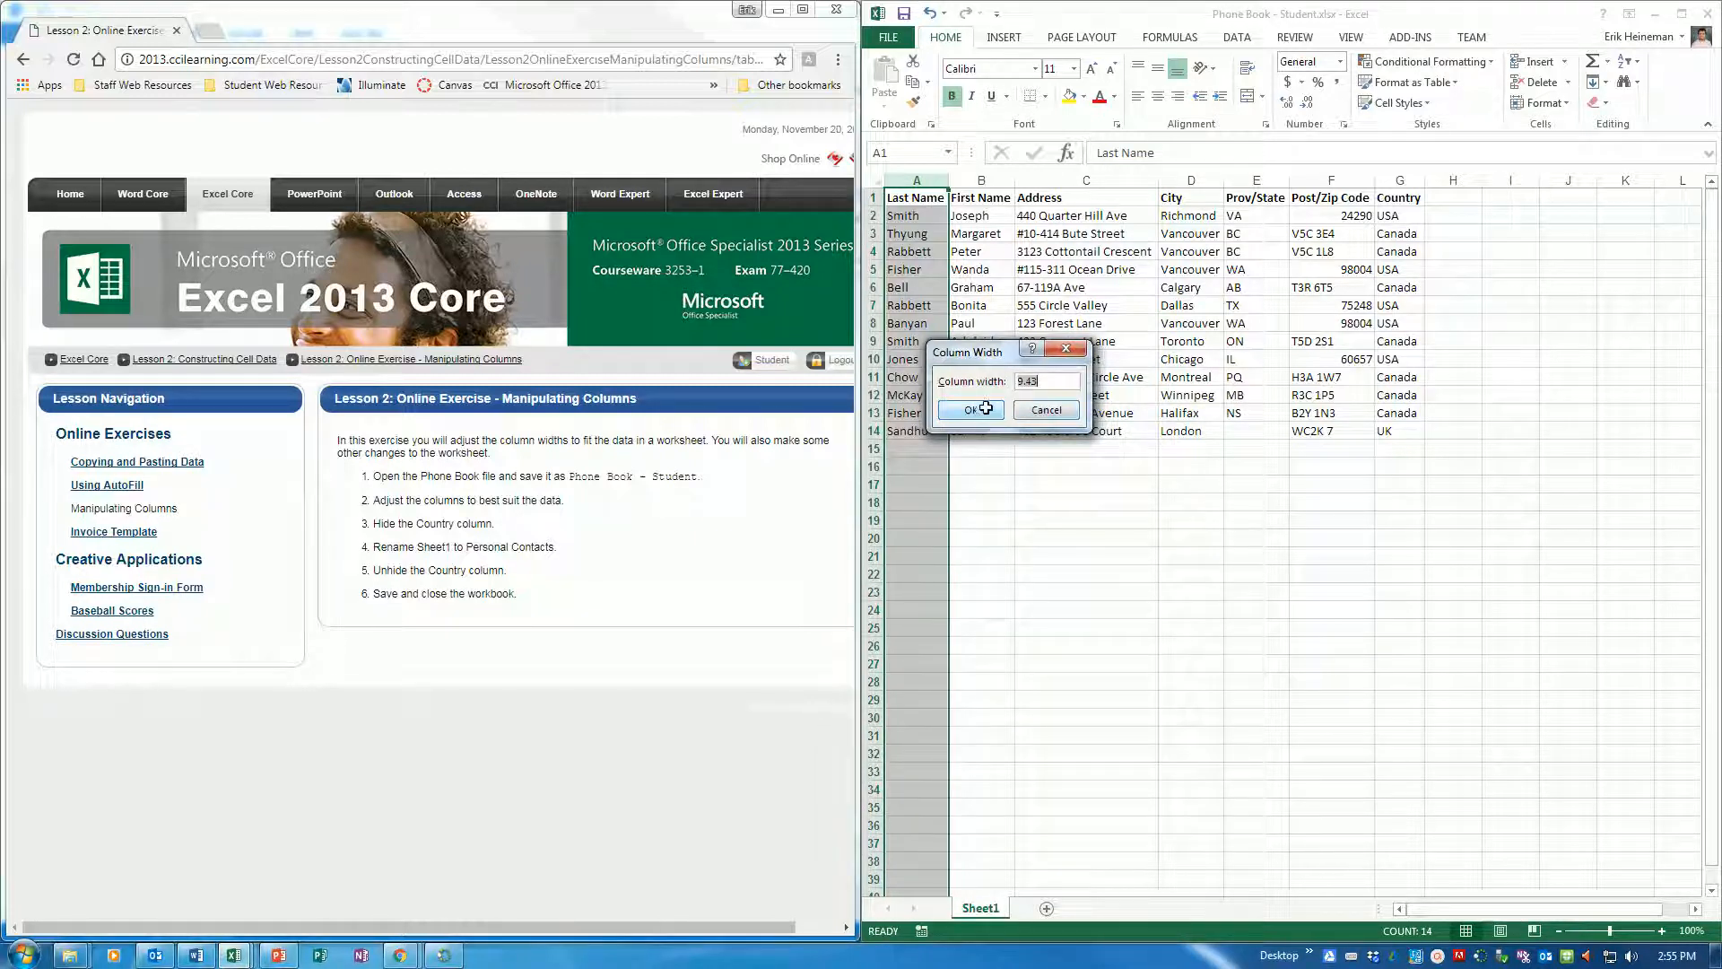
click(1065, 410)
drag(948, 182, 952, 181)
double_click(953, 181)
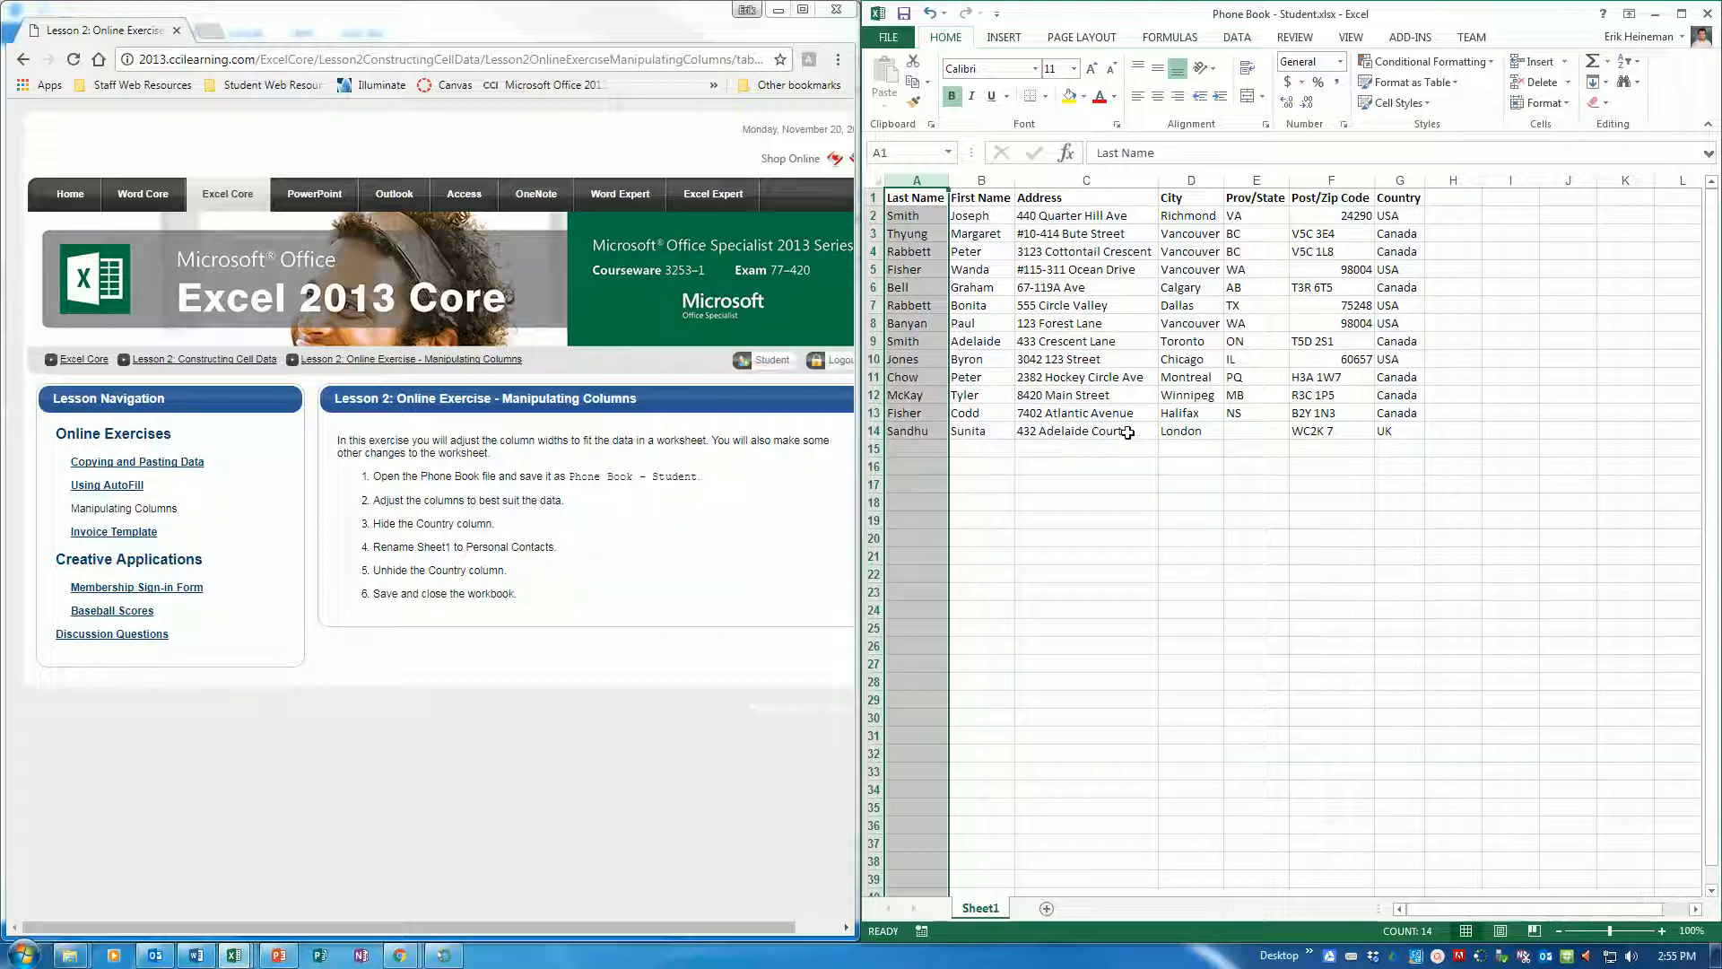
Hide the Country column (column G) in the phone book
click(1401, 180)
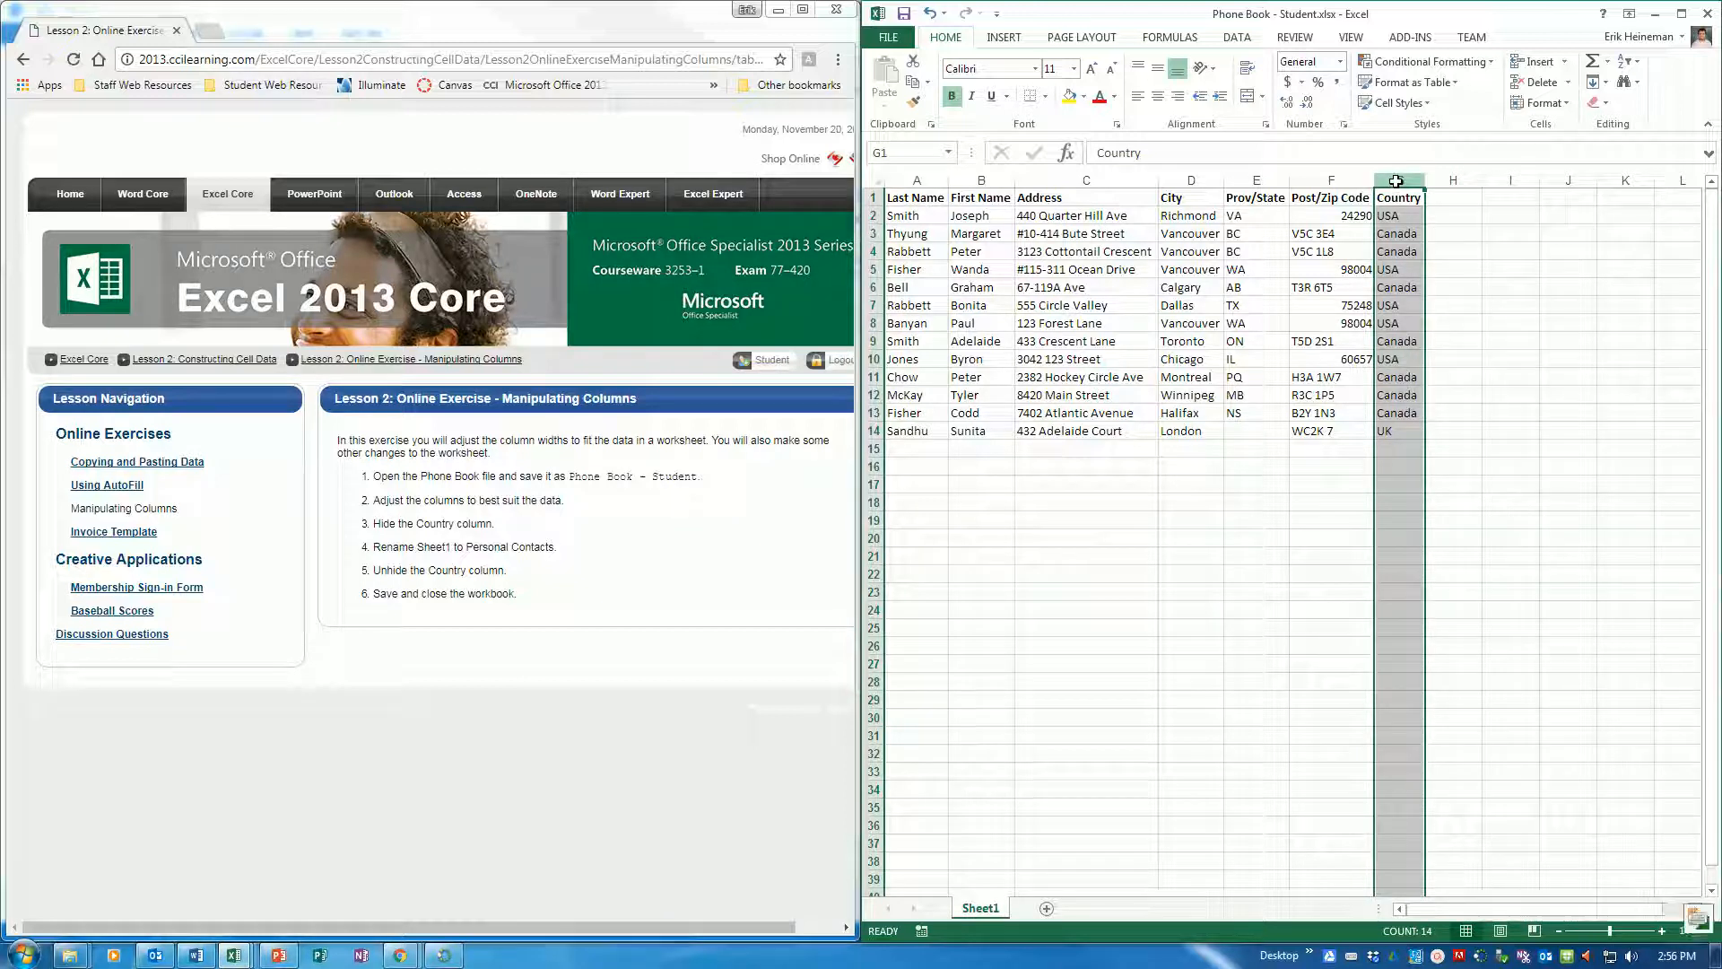
right_click(1401, 184)
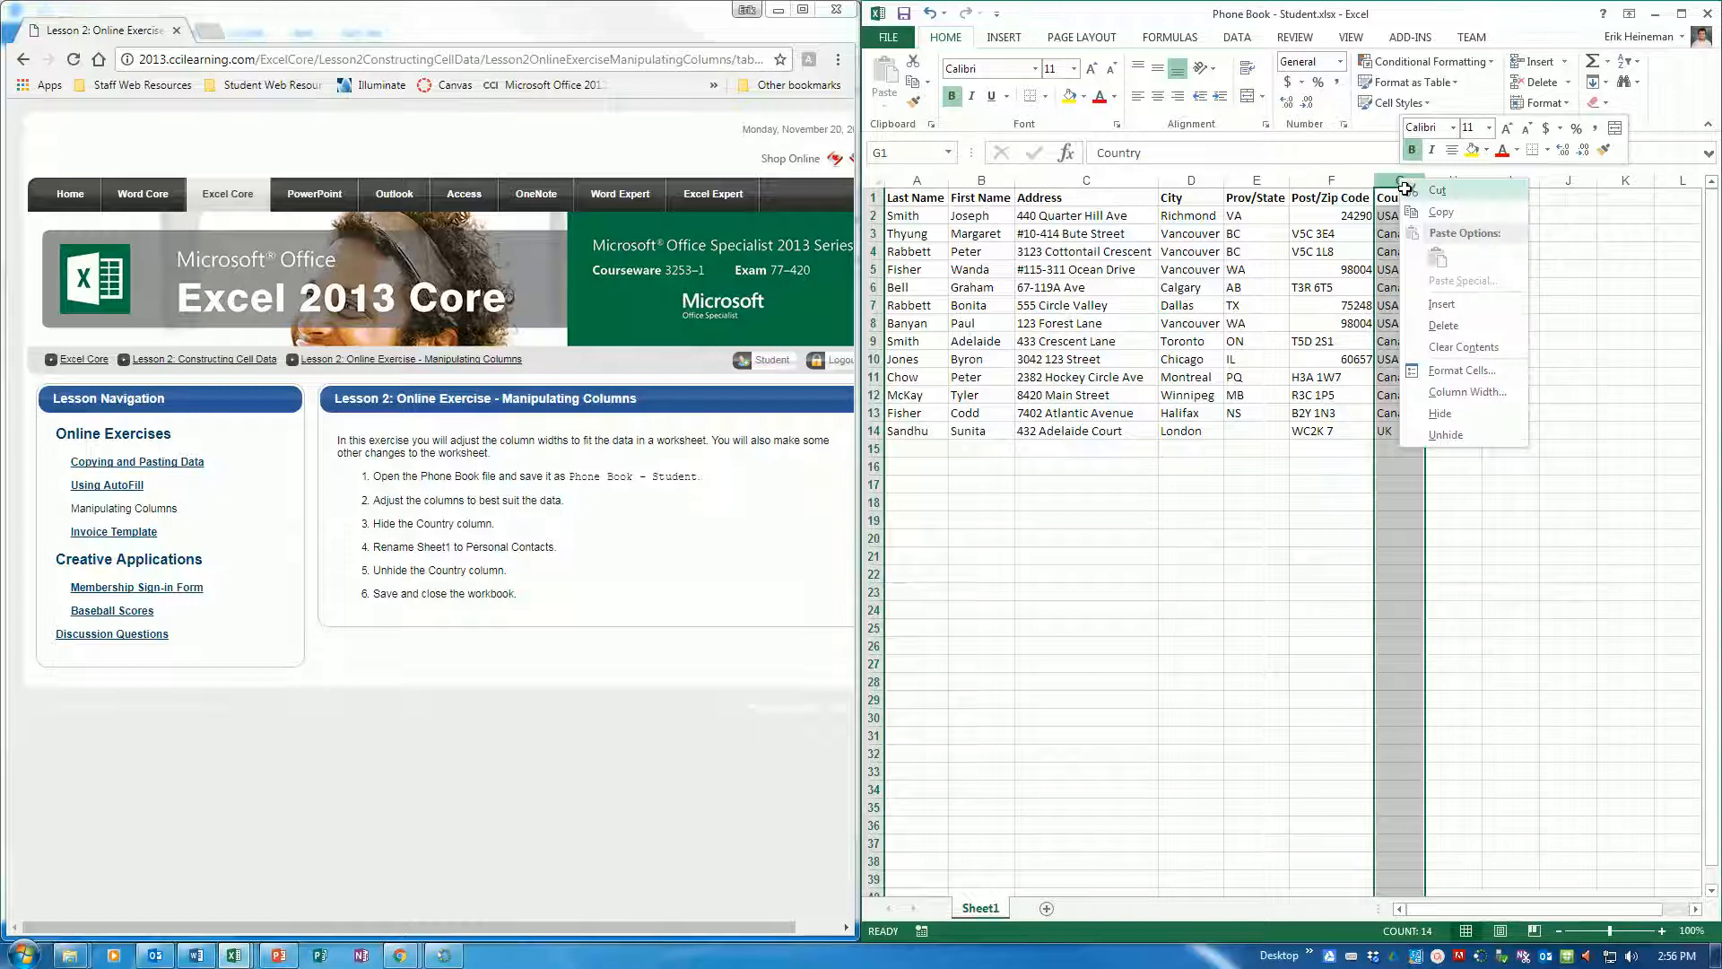
click(1454, 415)
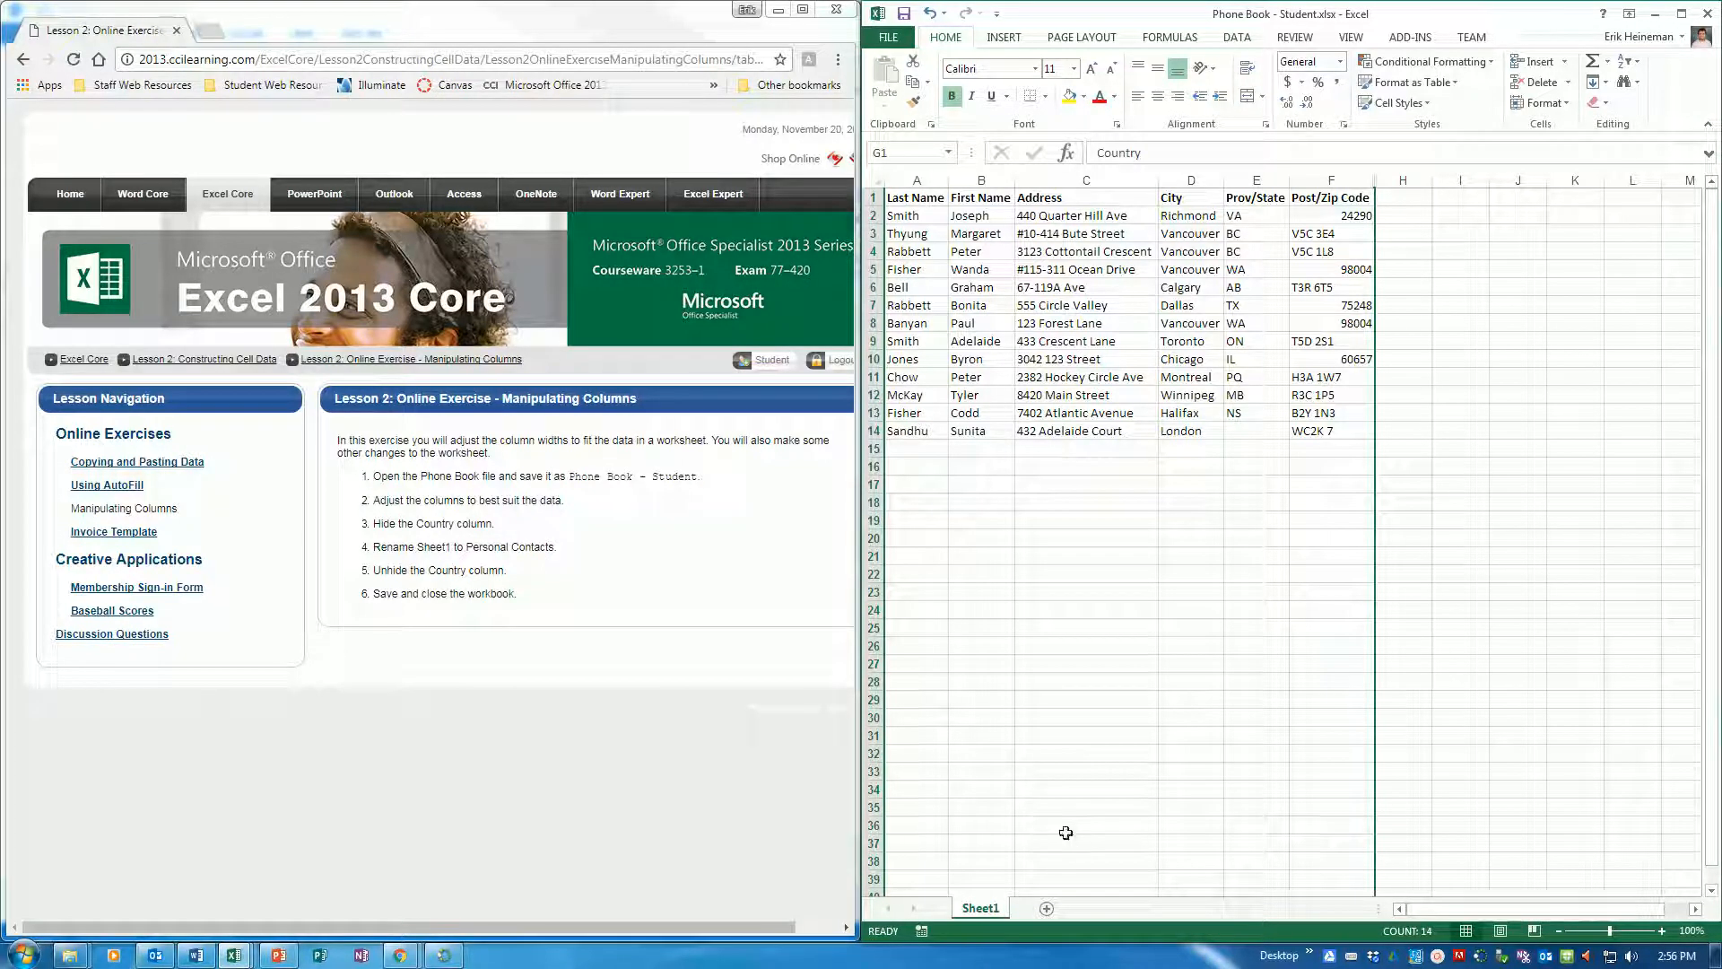
Rename the Sheet1 worksheet as "Personal Contacts"
double_click(982, 908)
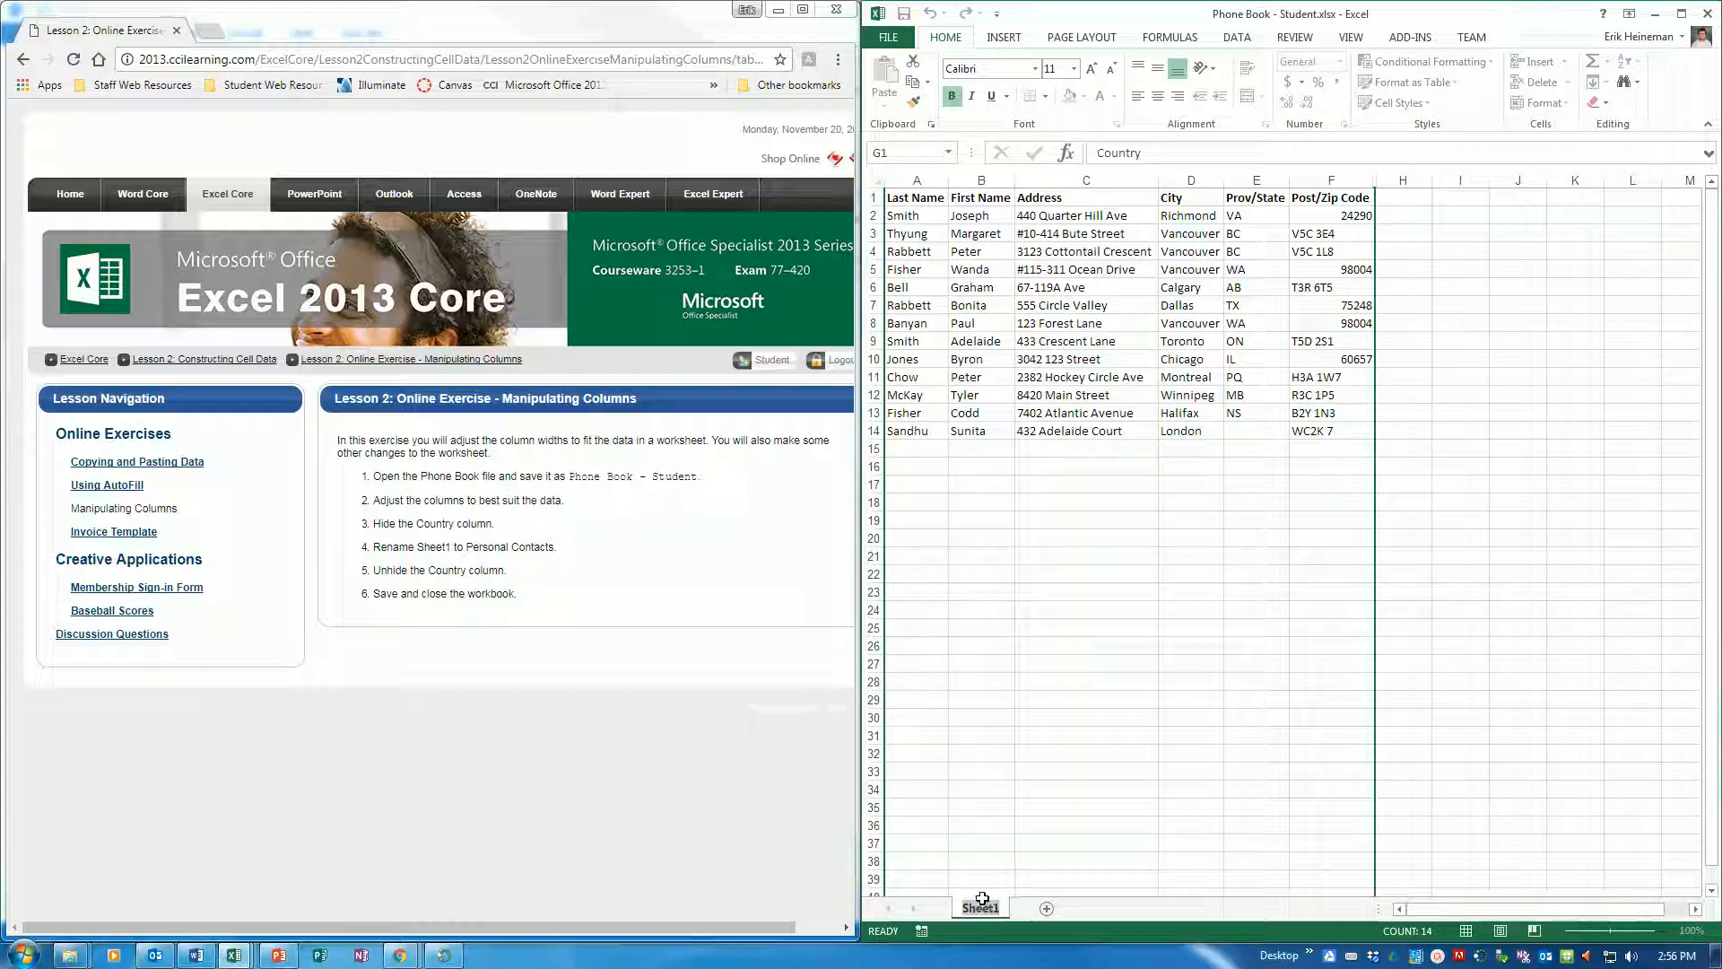
key(shift)
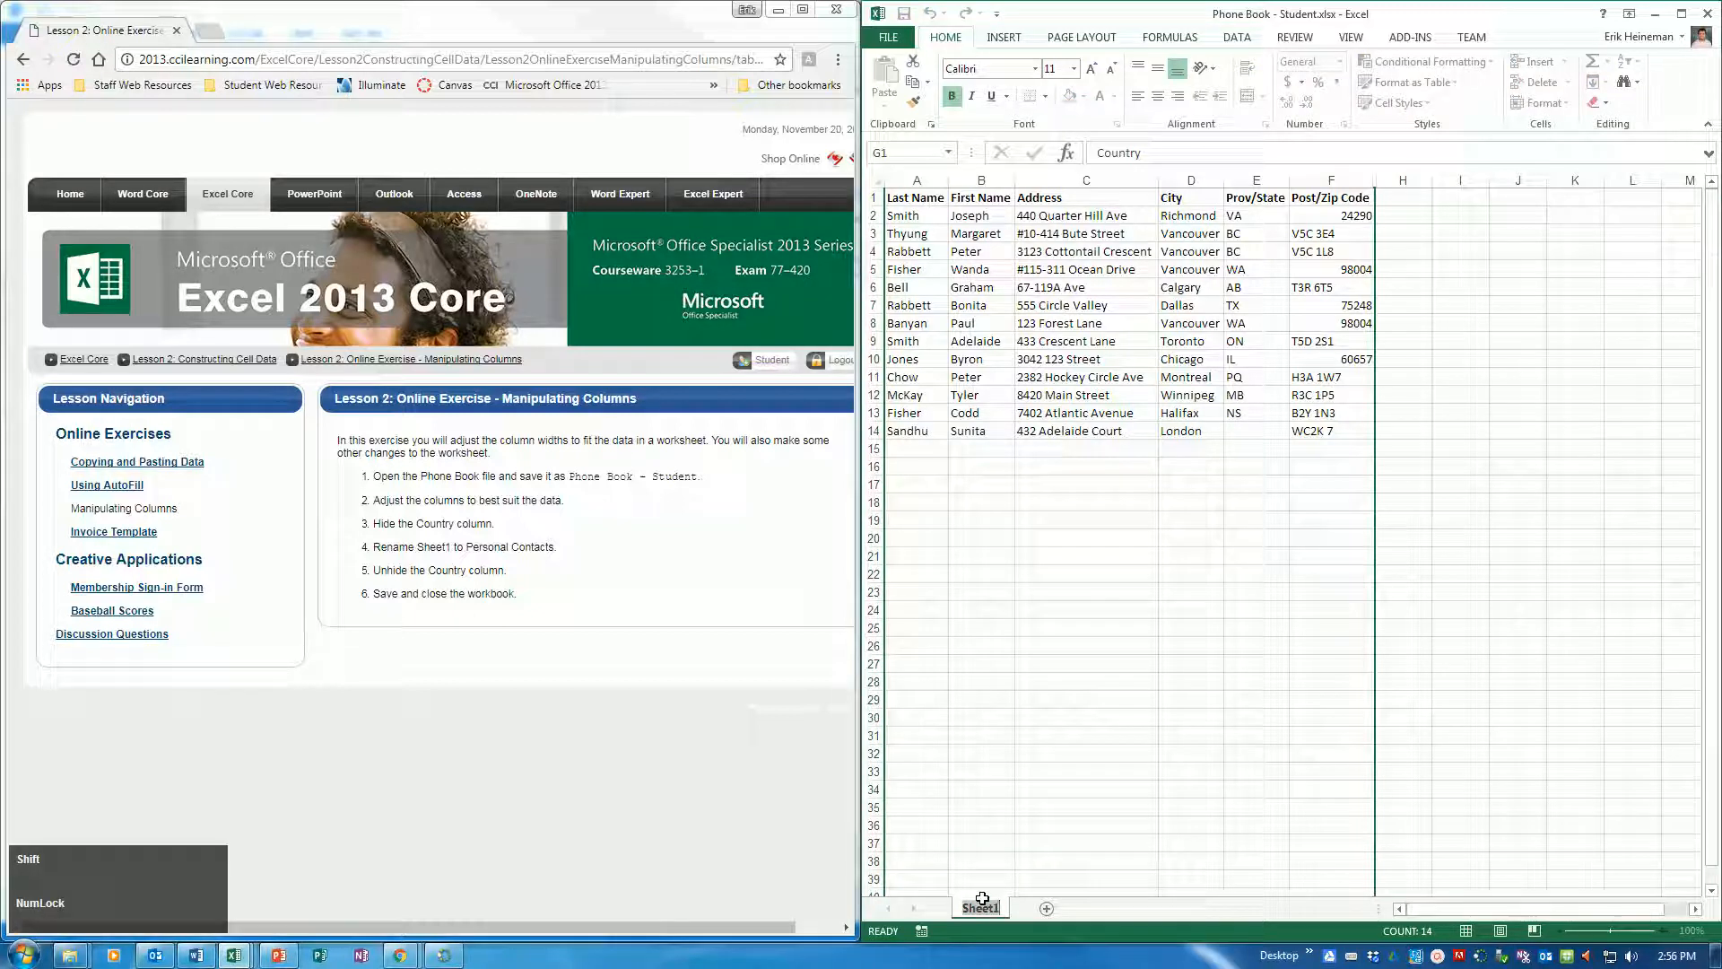
text(Personal CO)
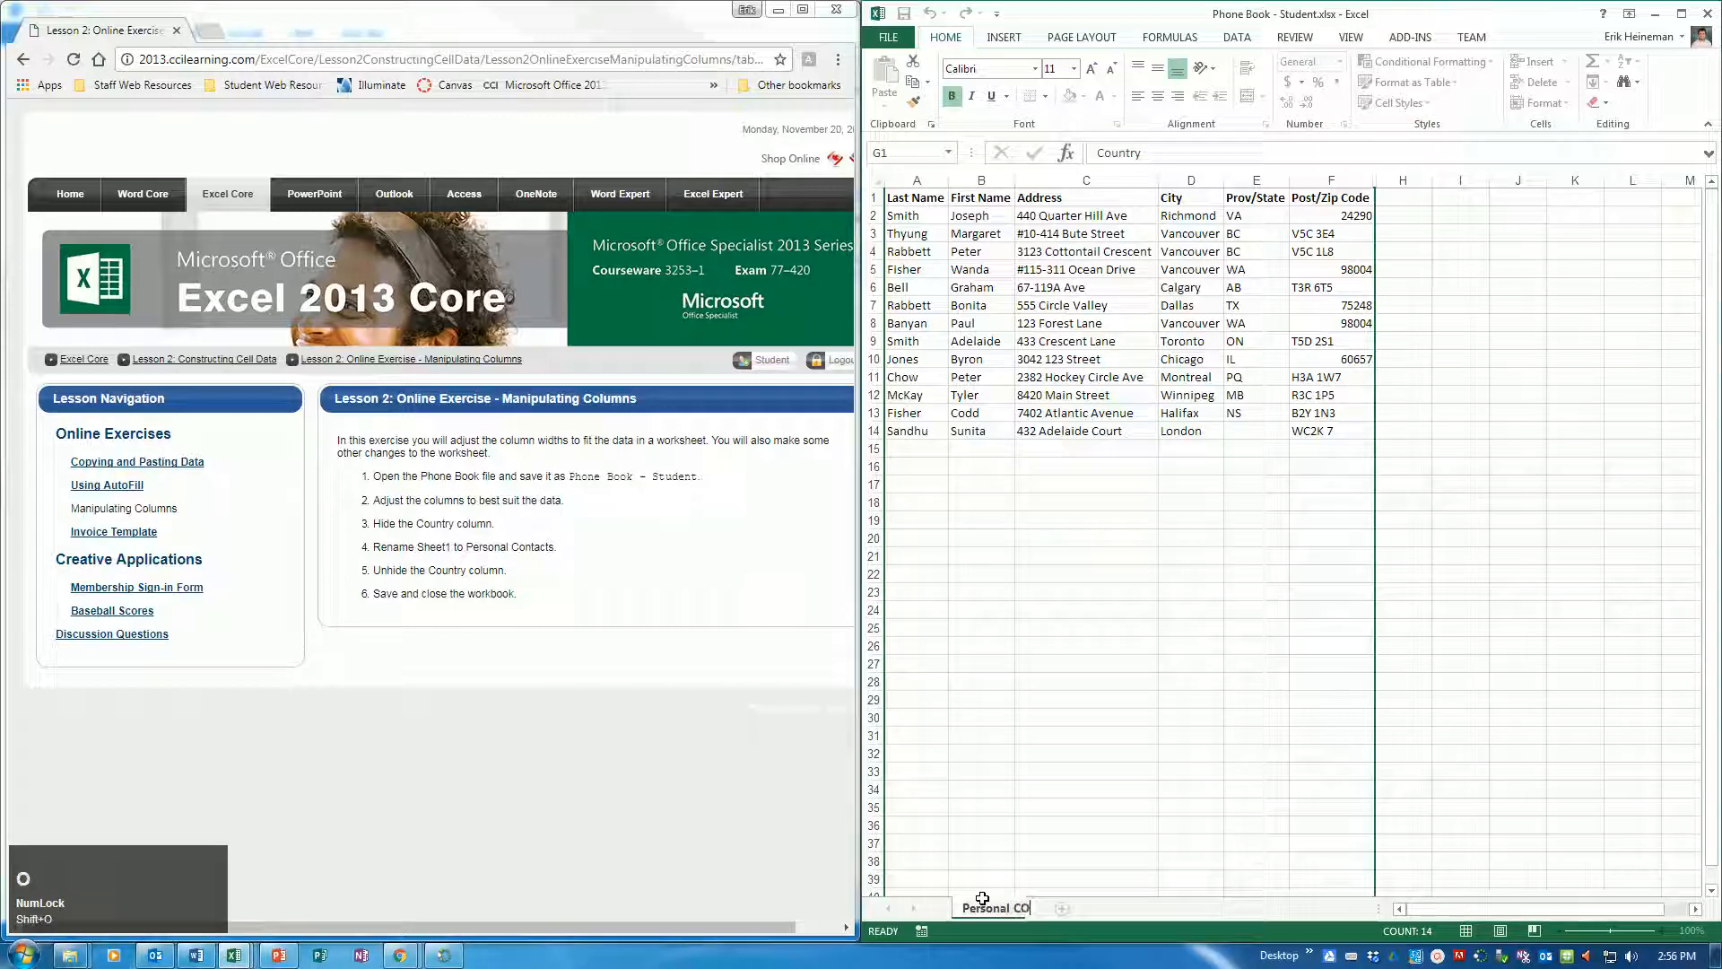
text(ntacts)
key(Return)
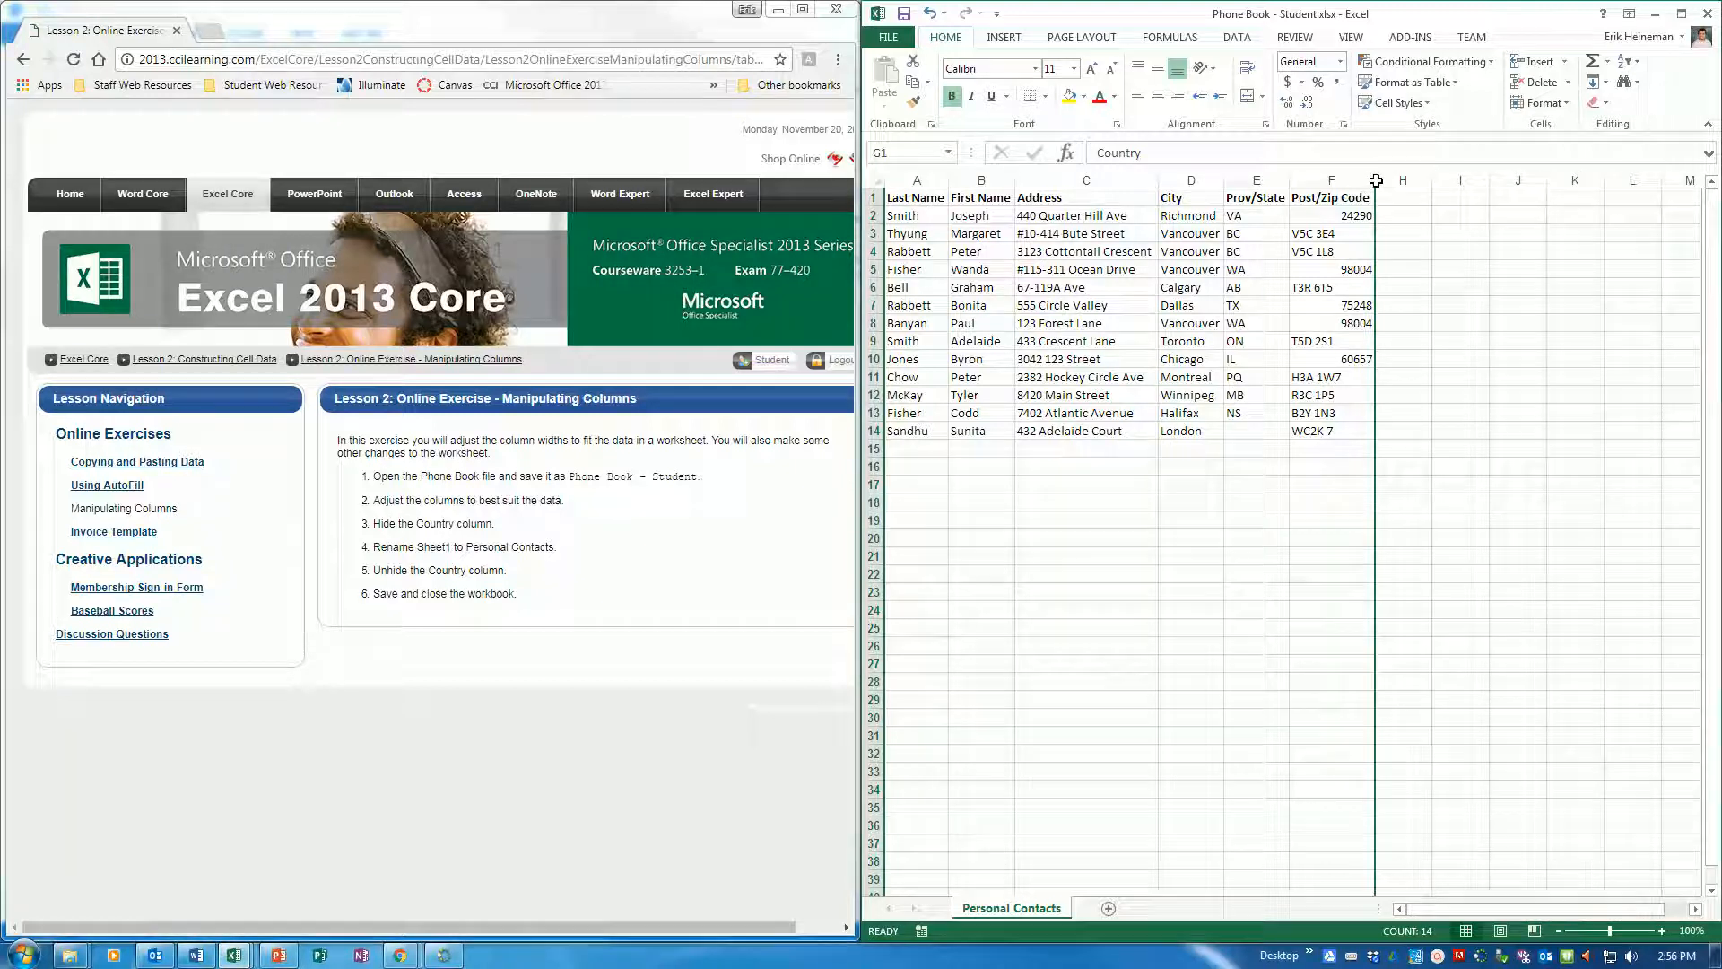
Unhide the Country column next to Post/Zip Code and save the phone book workbook
right_click(1376, 181)
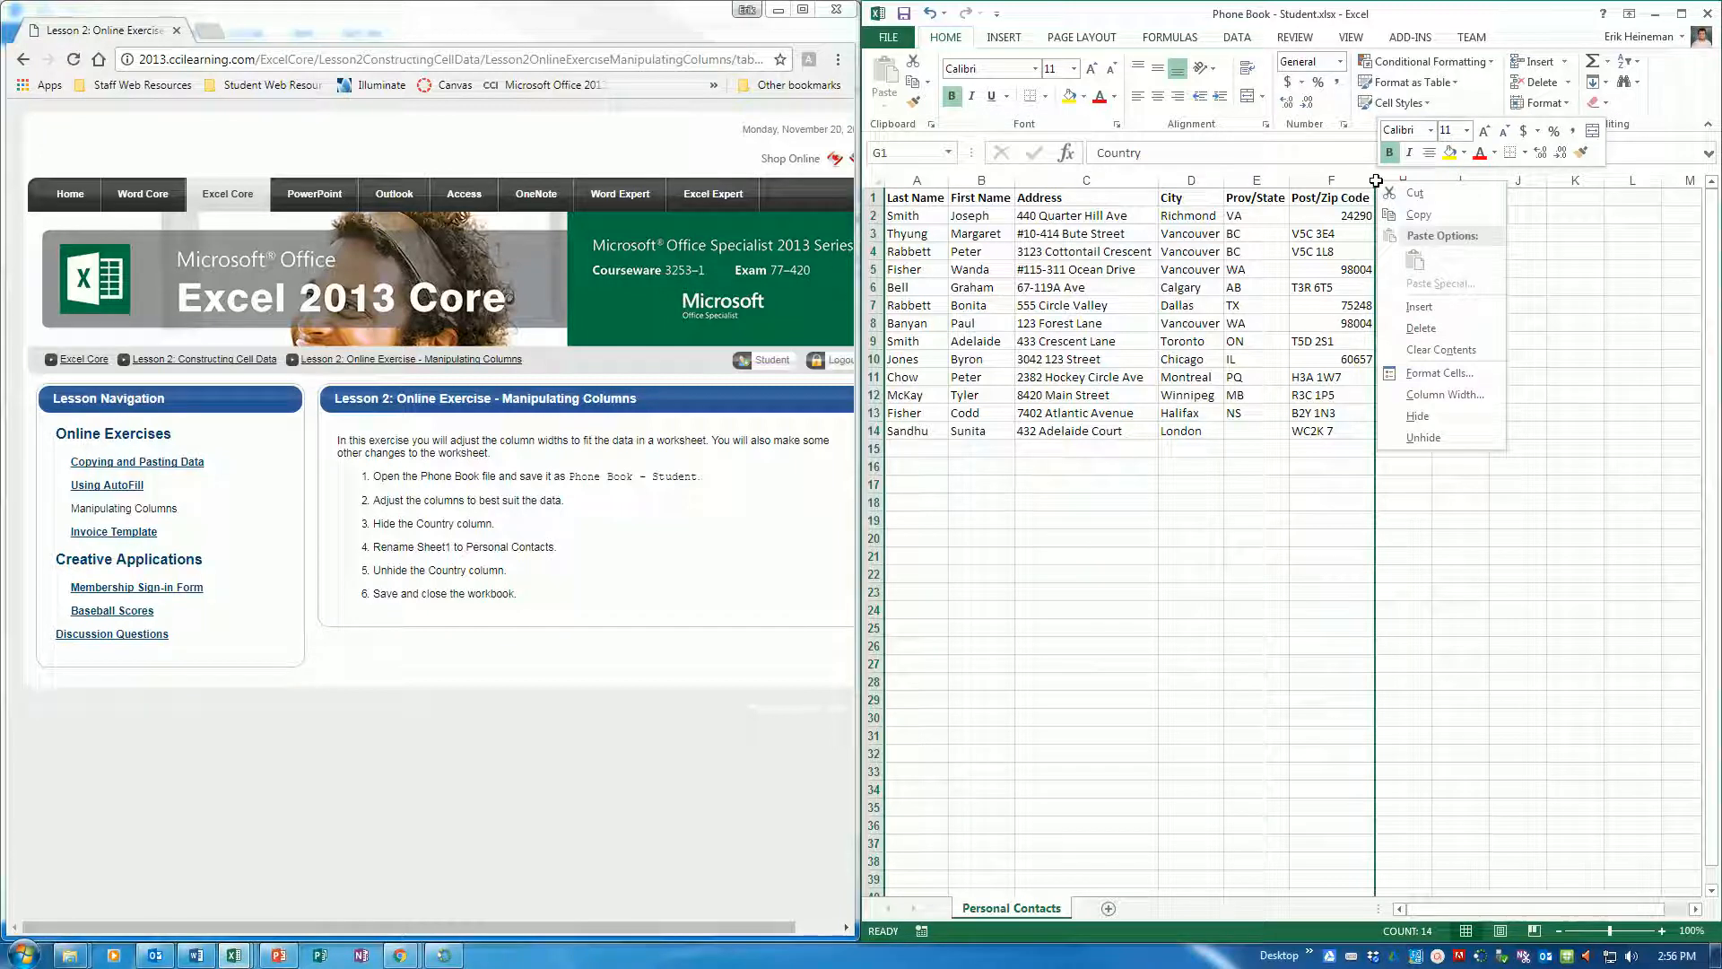
click(1425, 436)
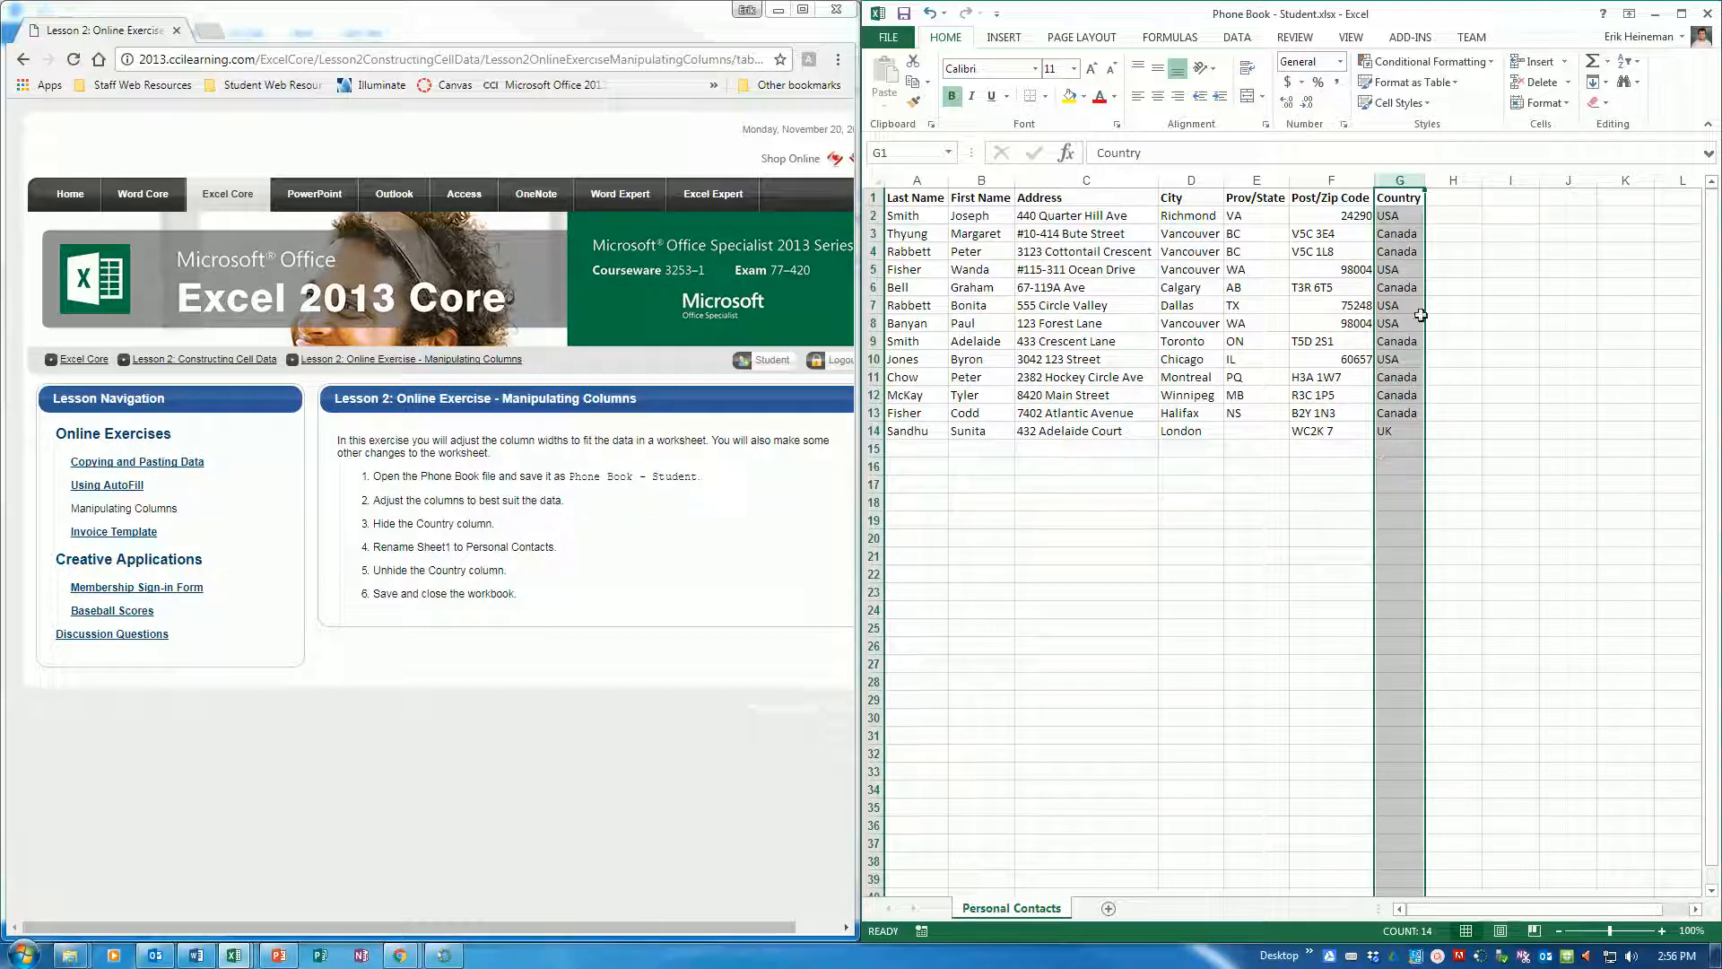
click(901, 14)
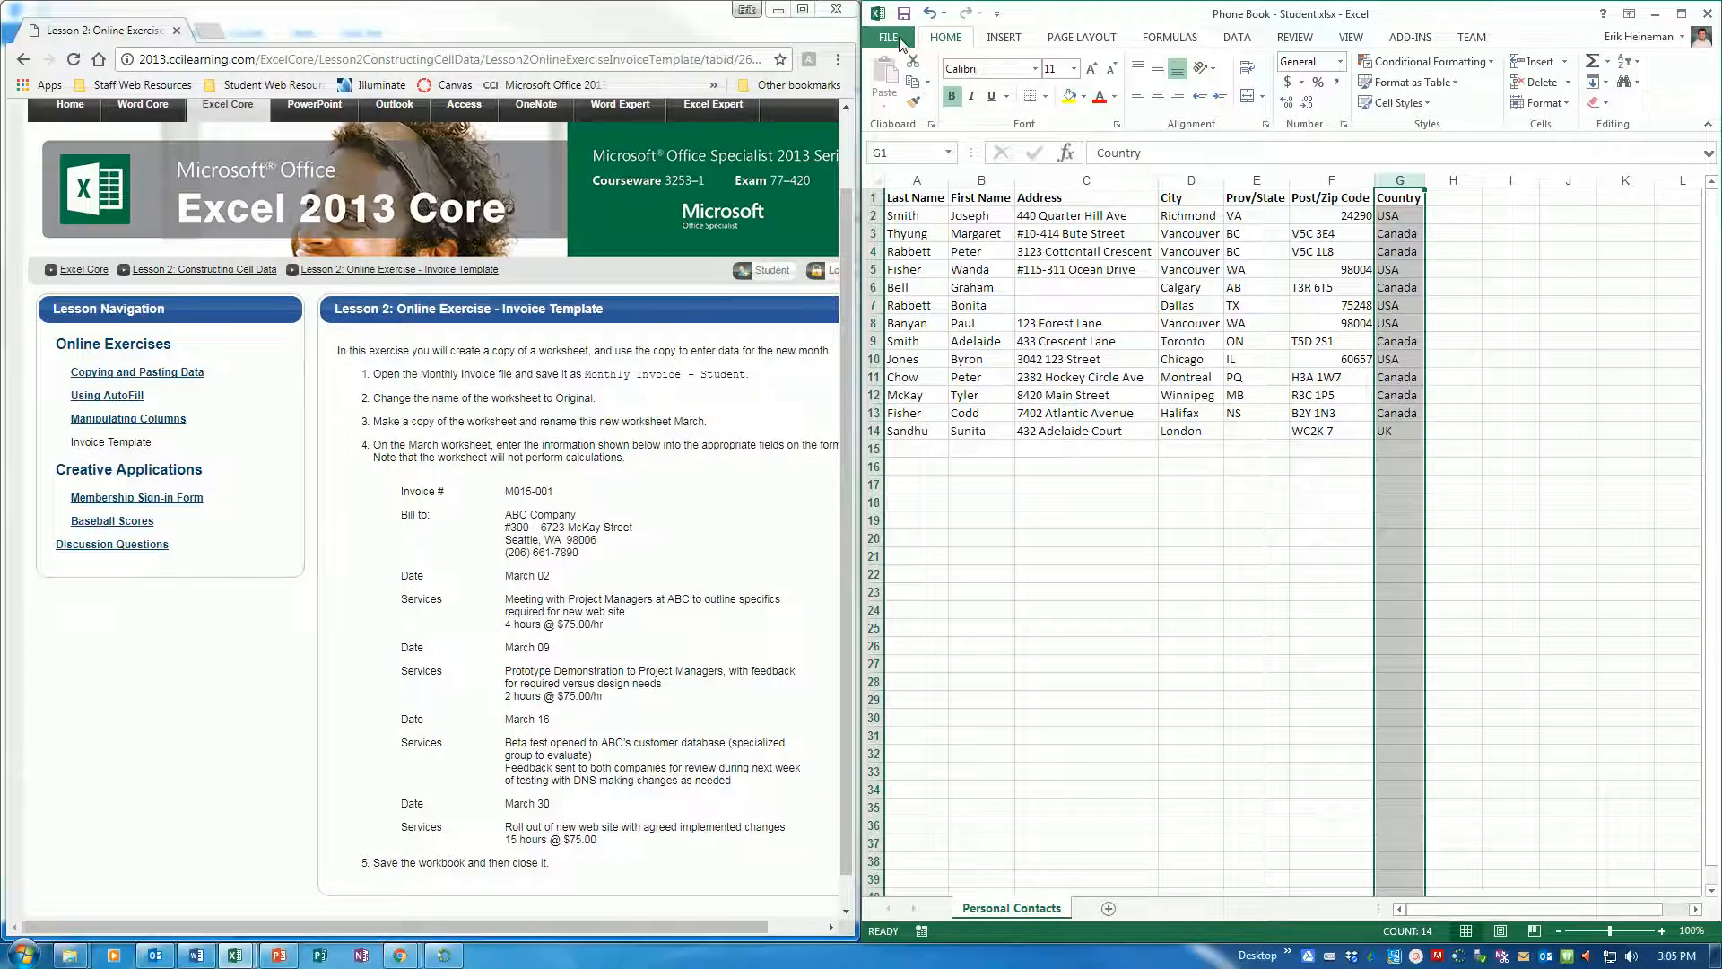
Open Monthly Invoice.xlsx from the 3253-Microsite-Student-Files folder and dock its window beside the exercise instructions
click(899, 38)
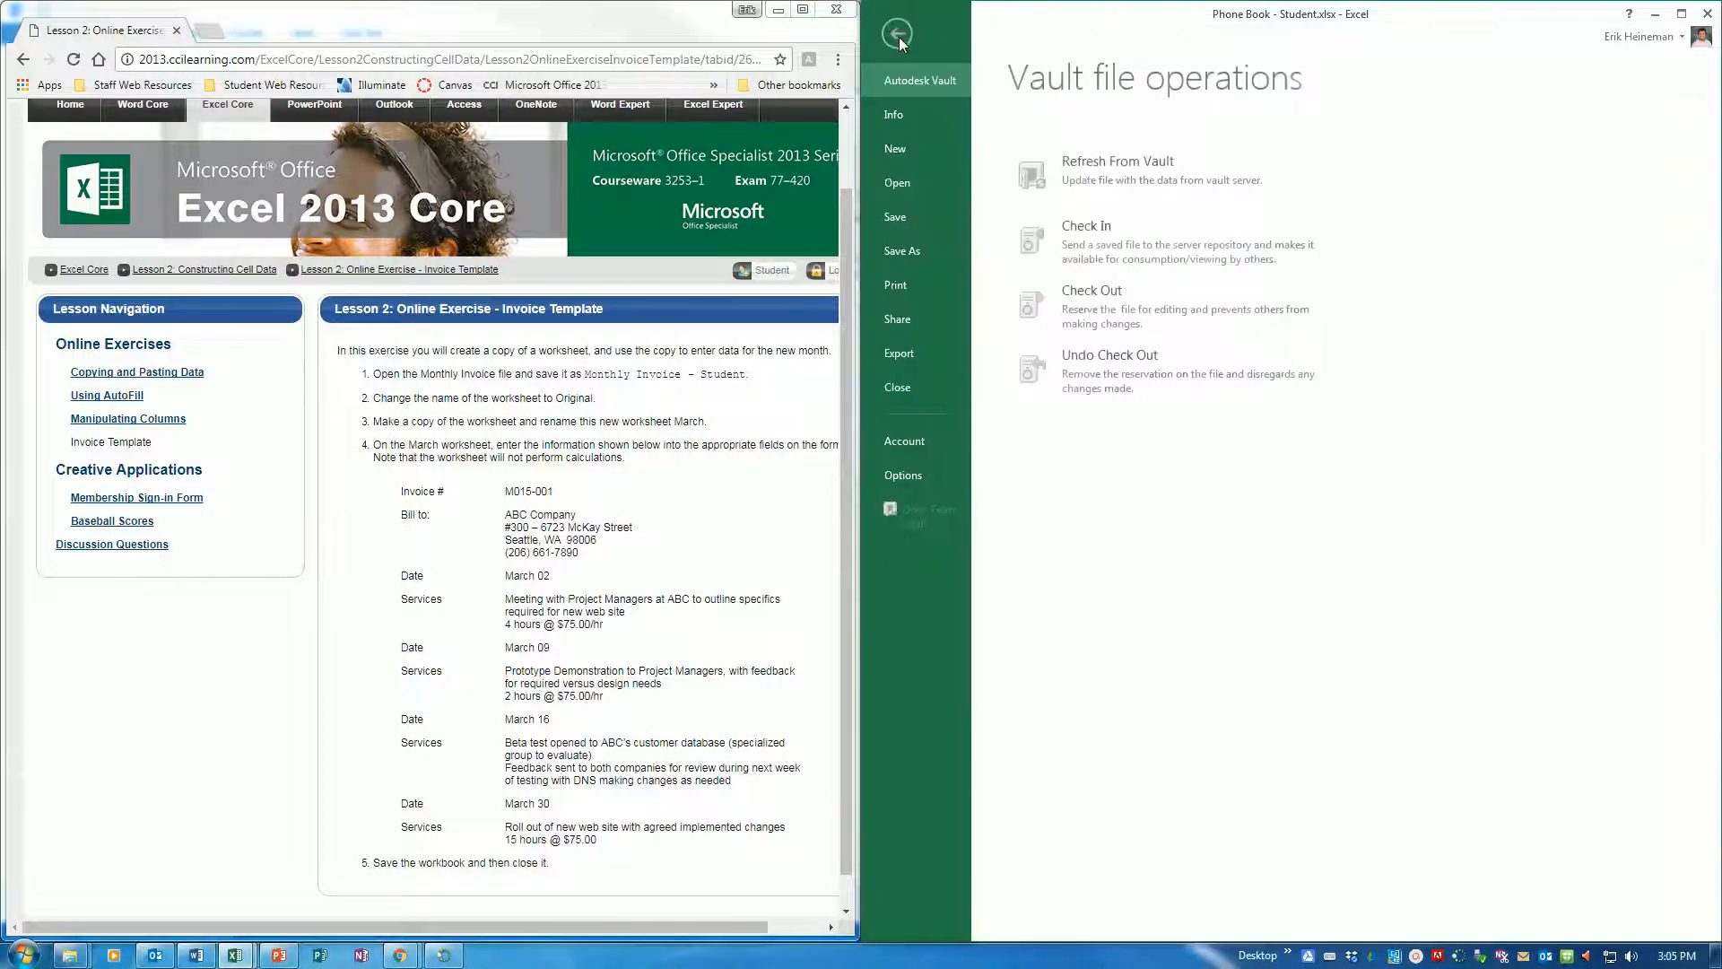
click(912, 186)
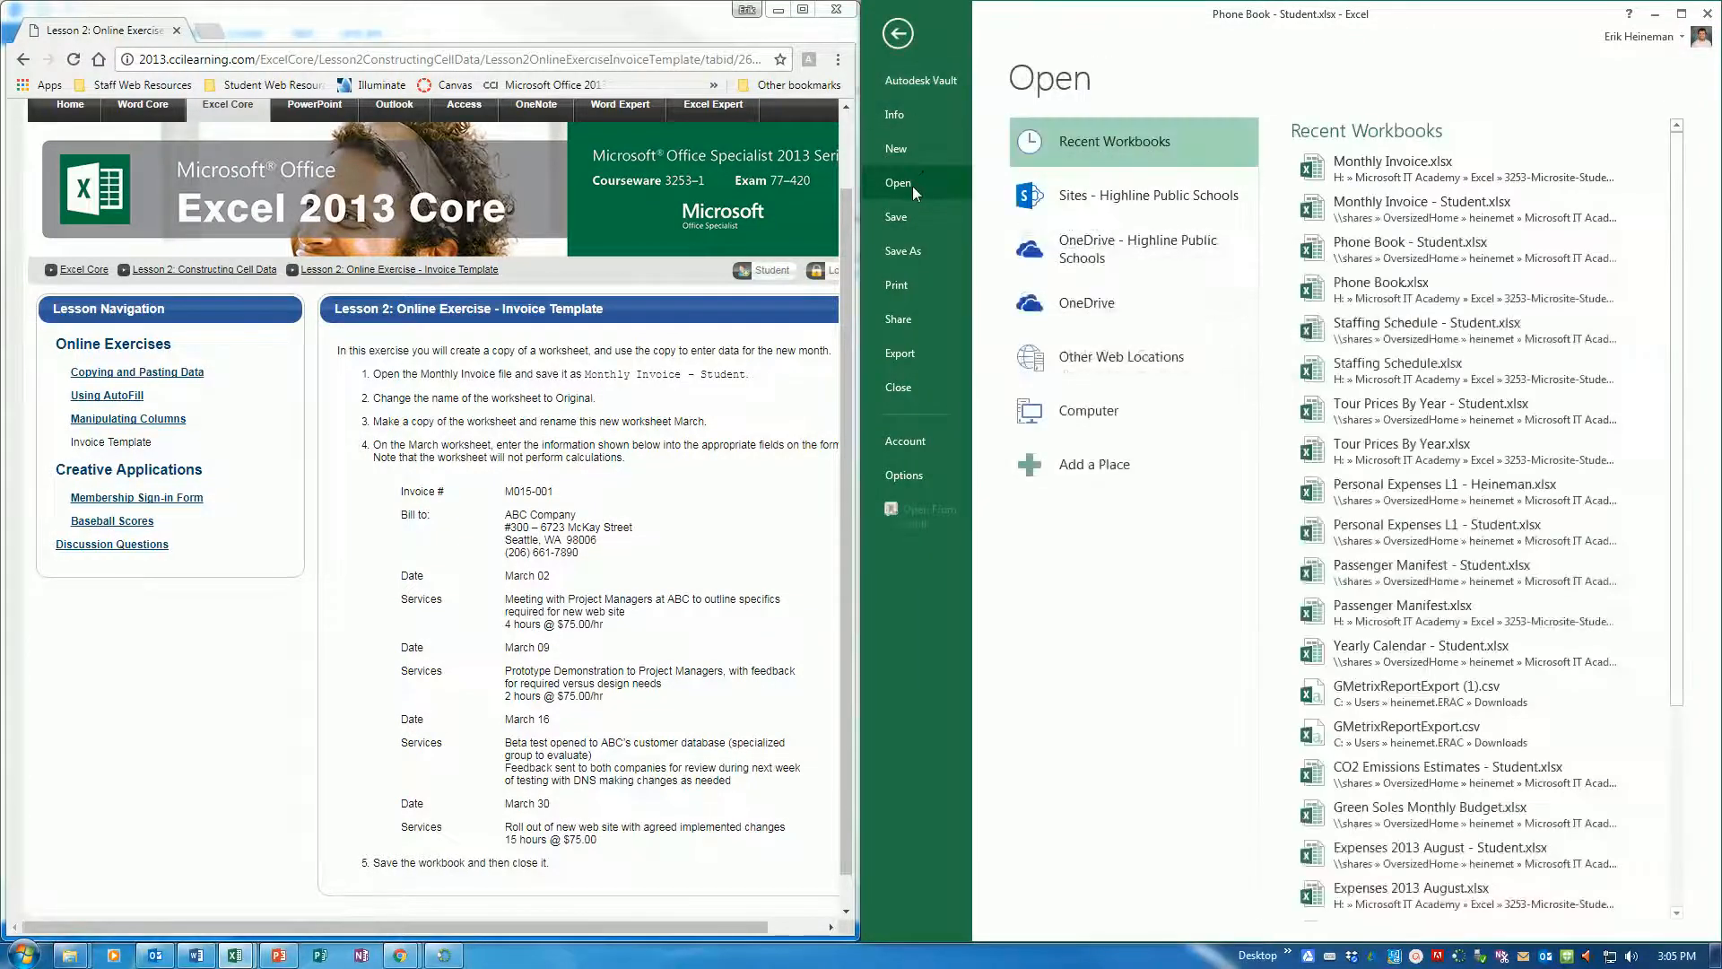
click(1131, 411)
click(1372, 320)
click(1128, 239)
scroll(1117, 220, down, 7)
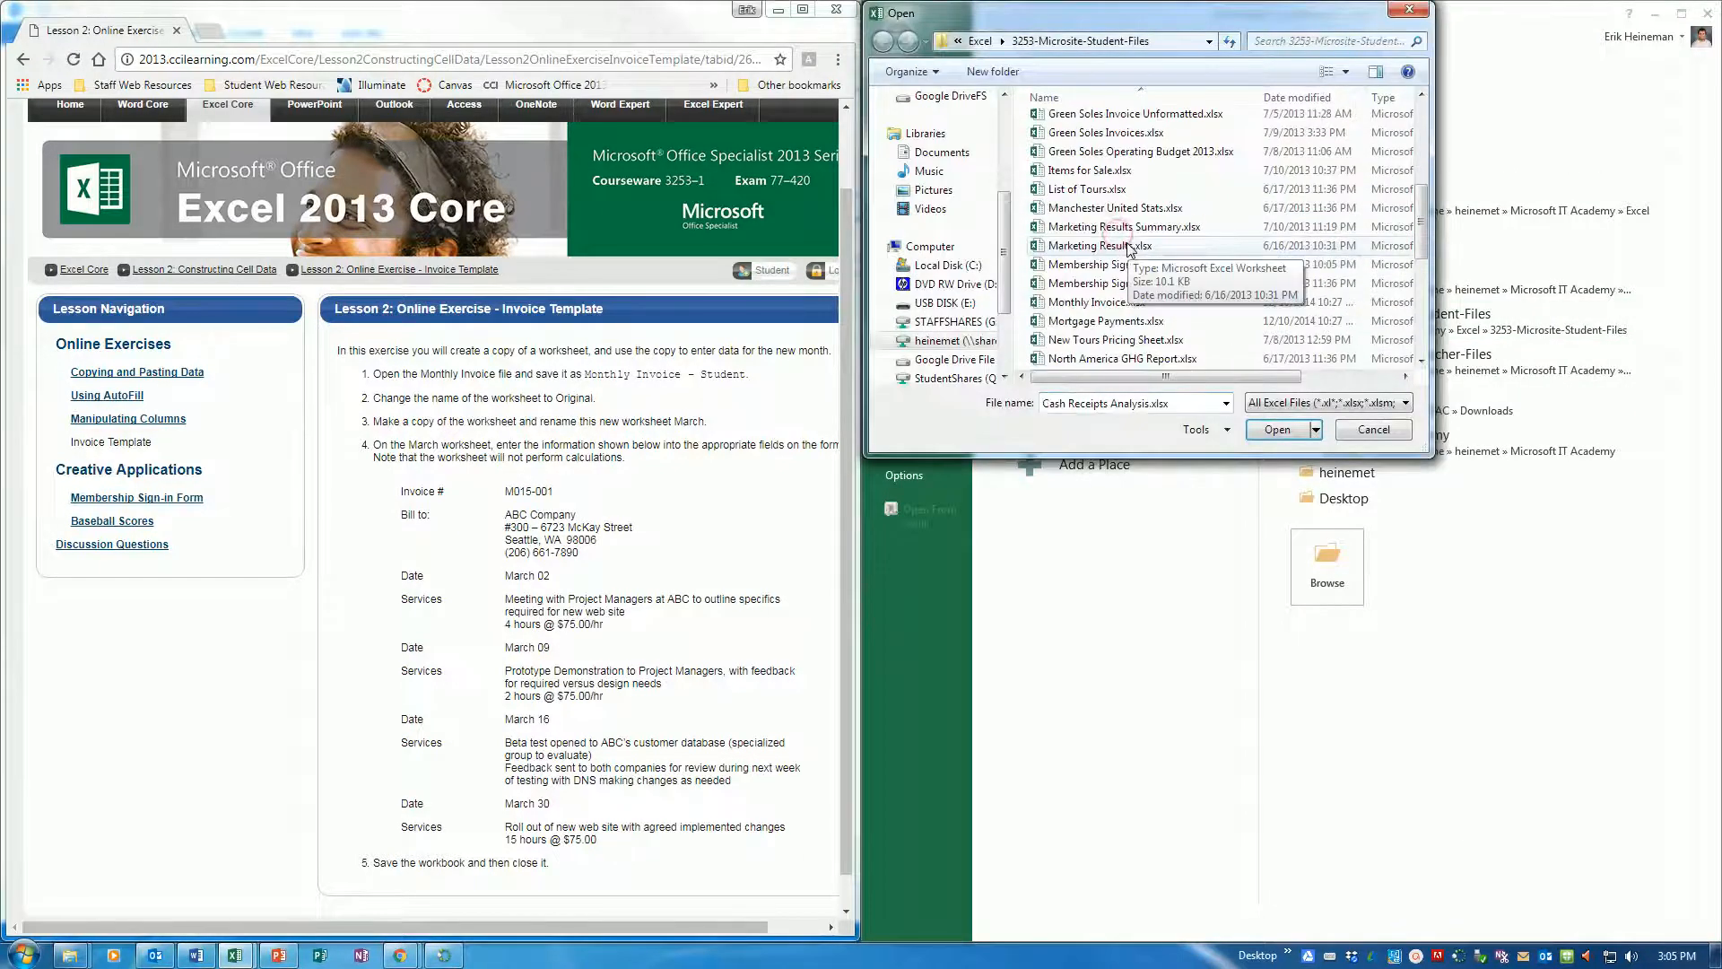
double_click(1096, 190)
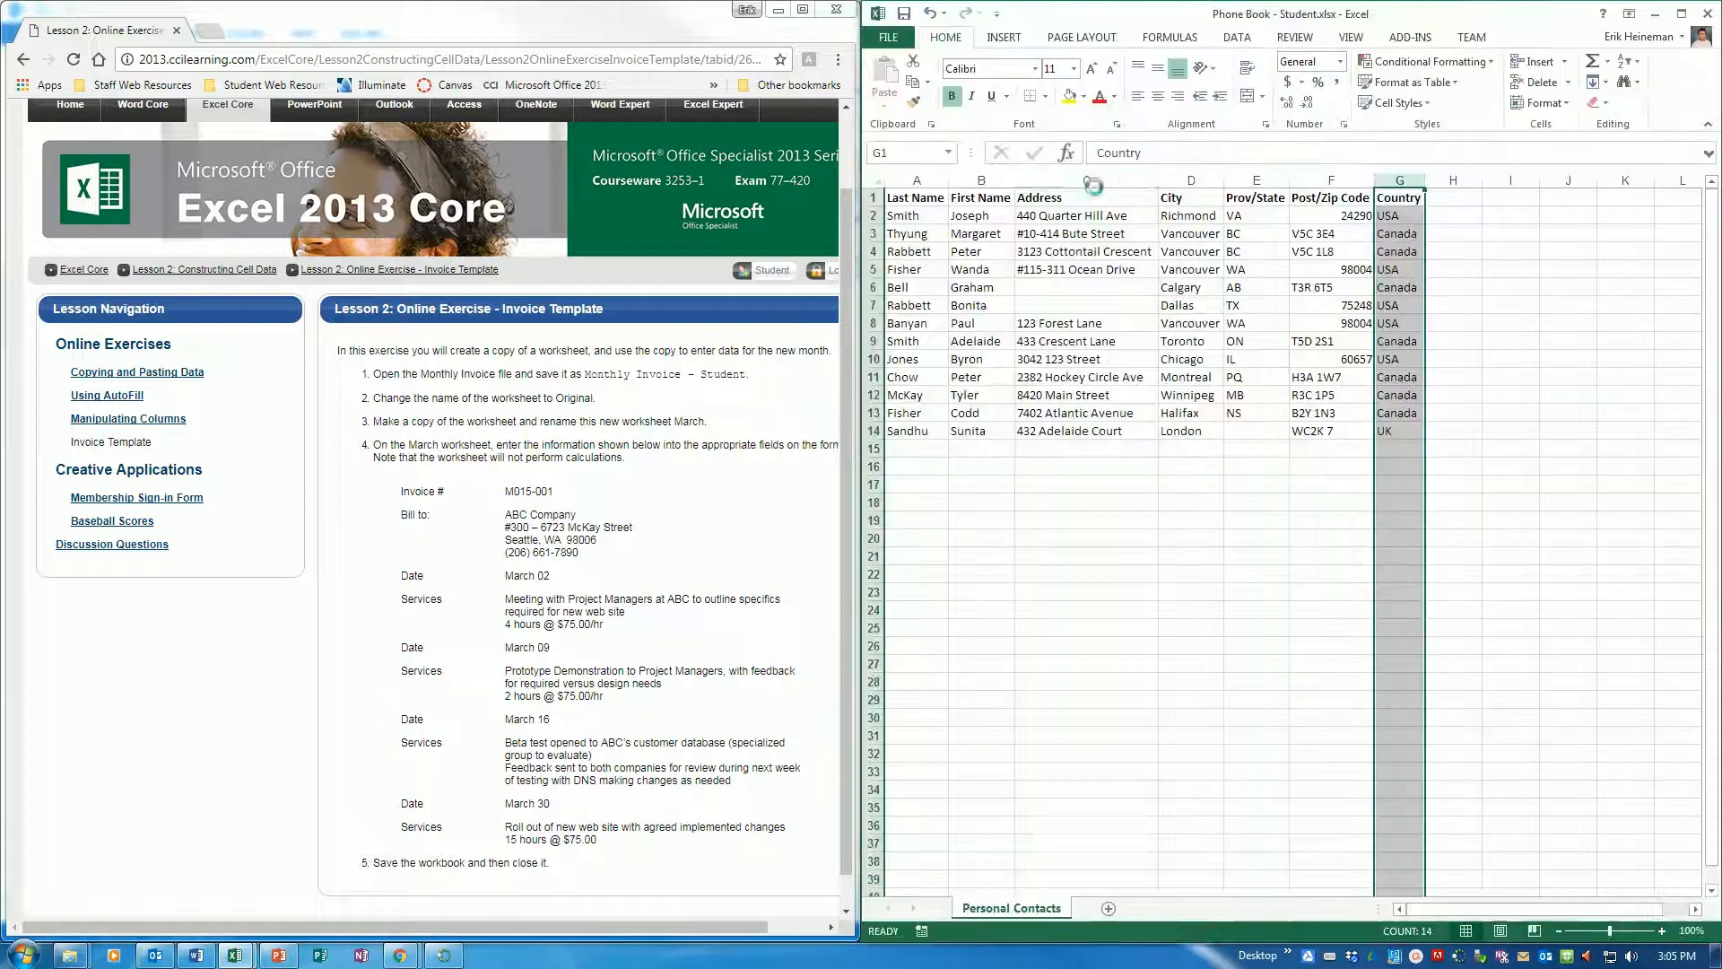
key(super+Right)
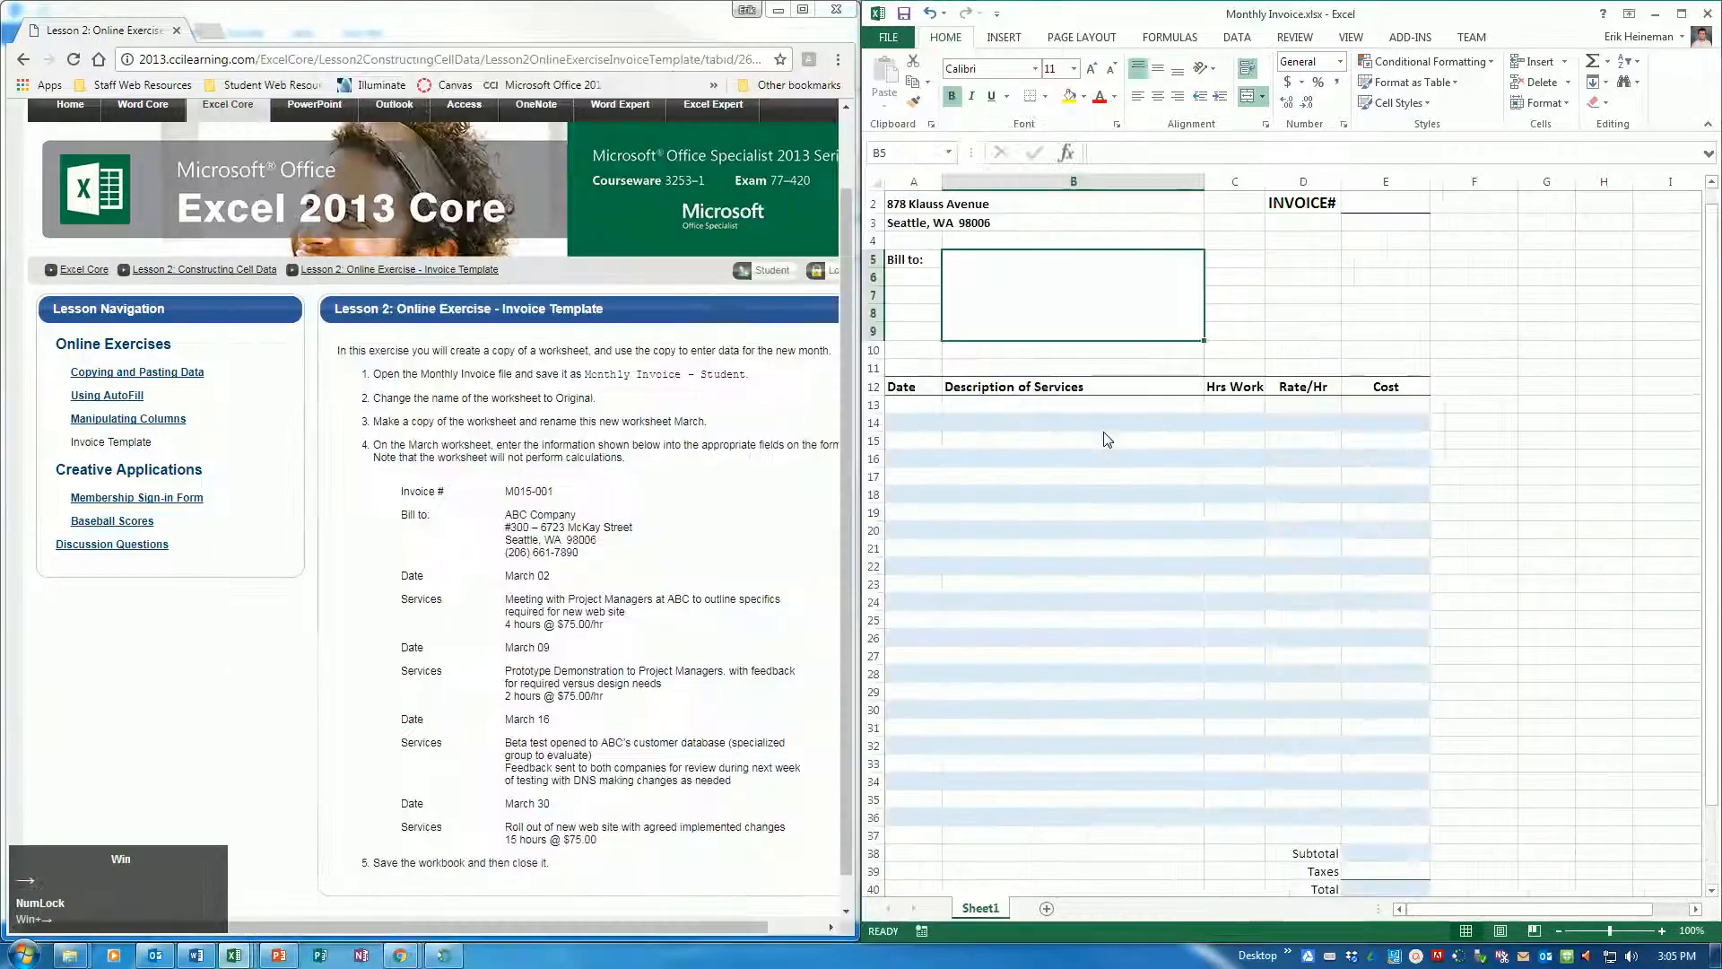
Save a copy of the invoice workbook in the Excel folder as "Monthly Invoice - Student"
click(888, 37)
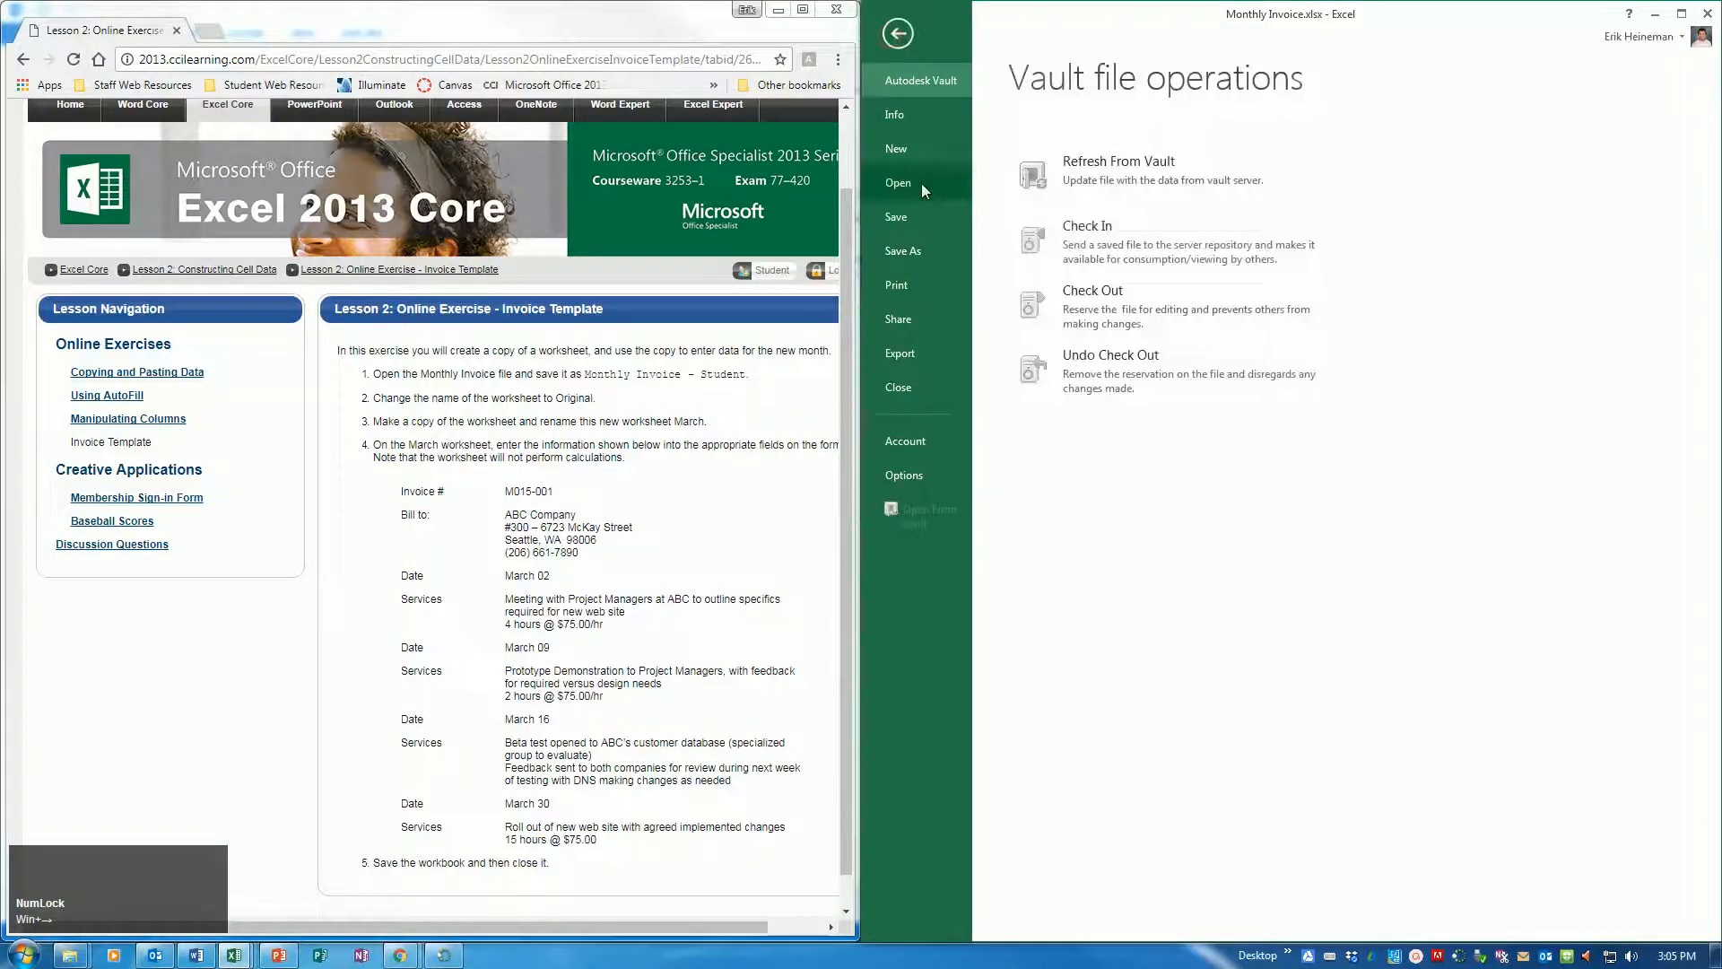
click(904, 252)
click(1333, 273)
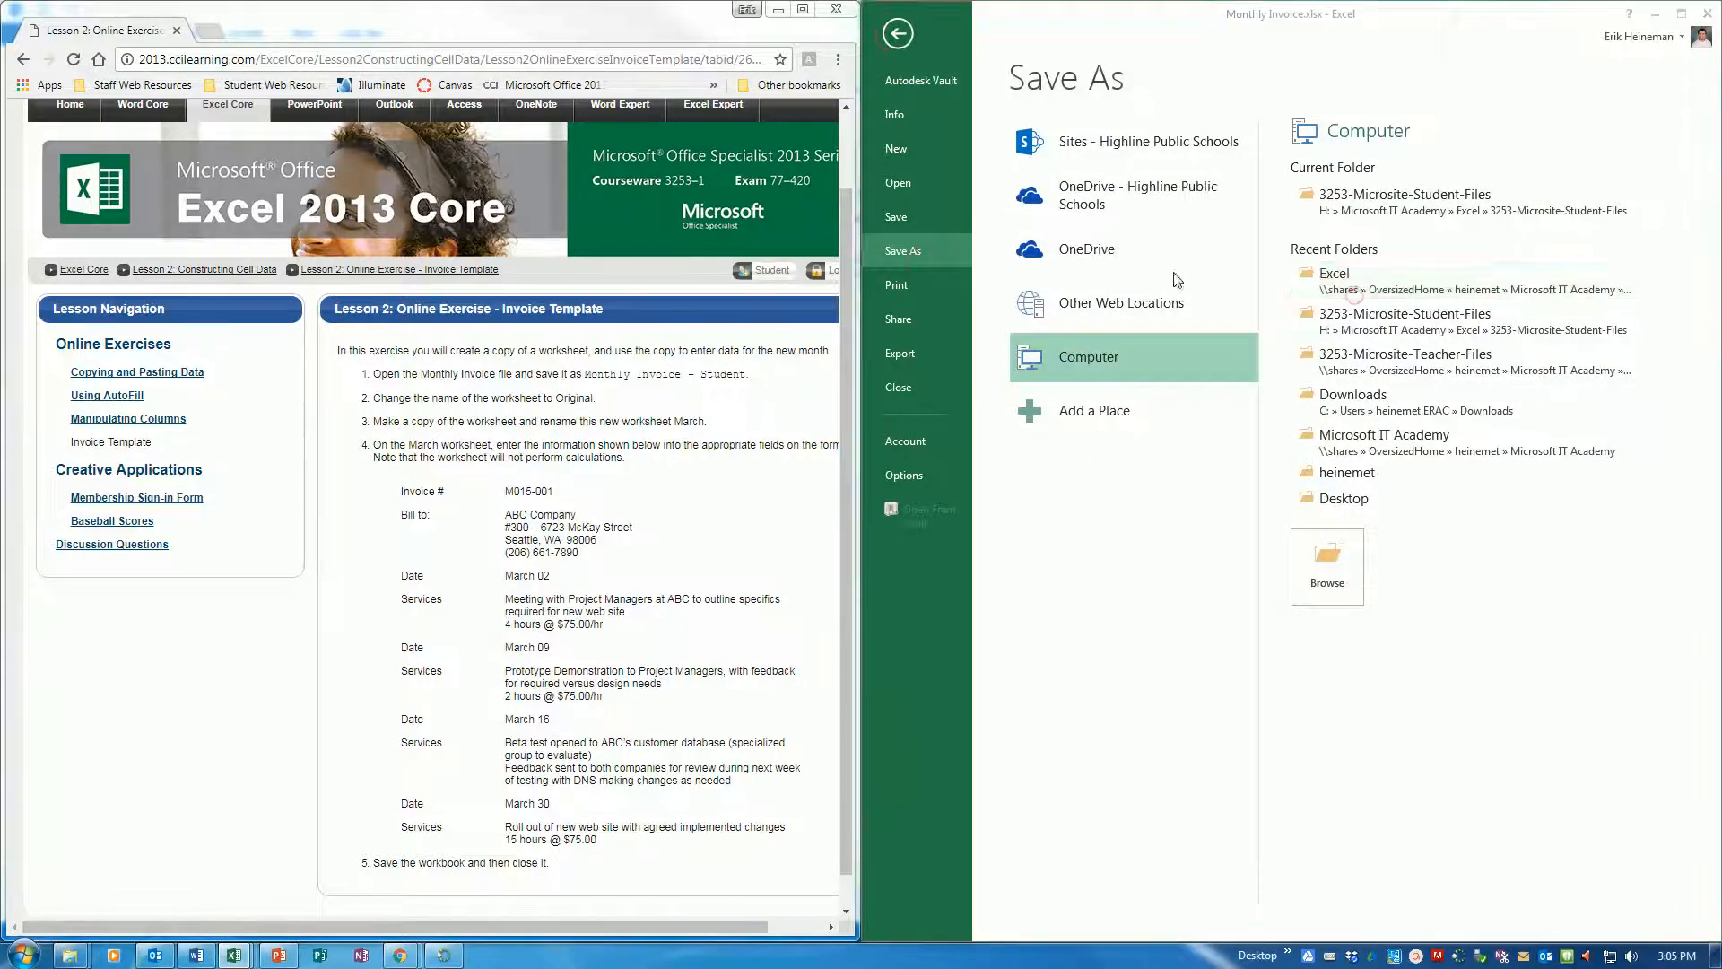
click(1070, 335)
text(- Studen)
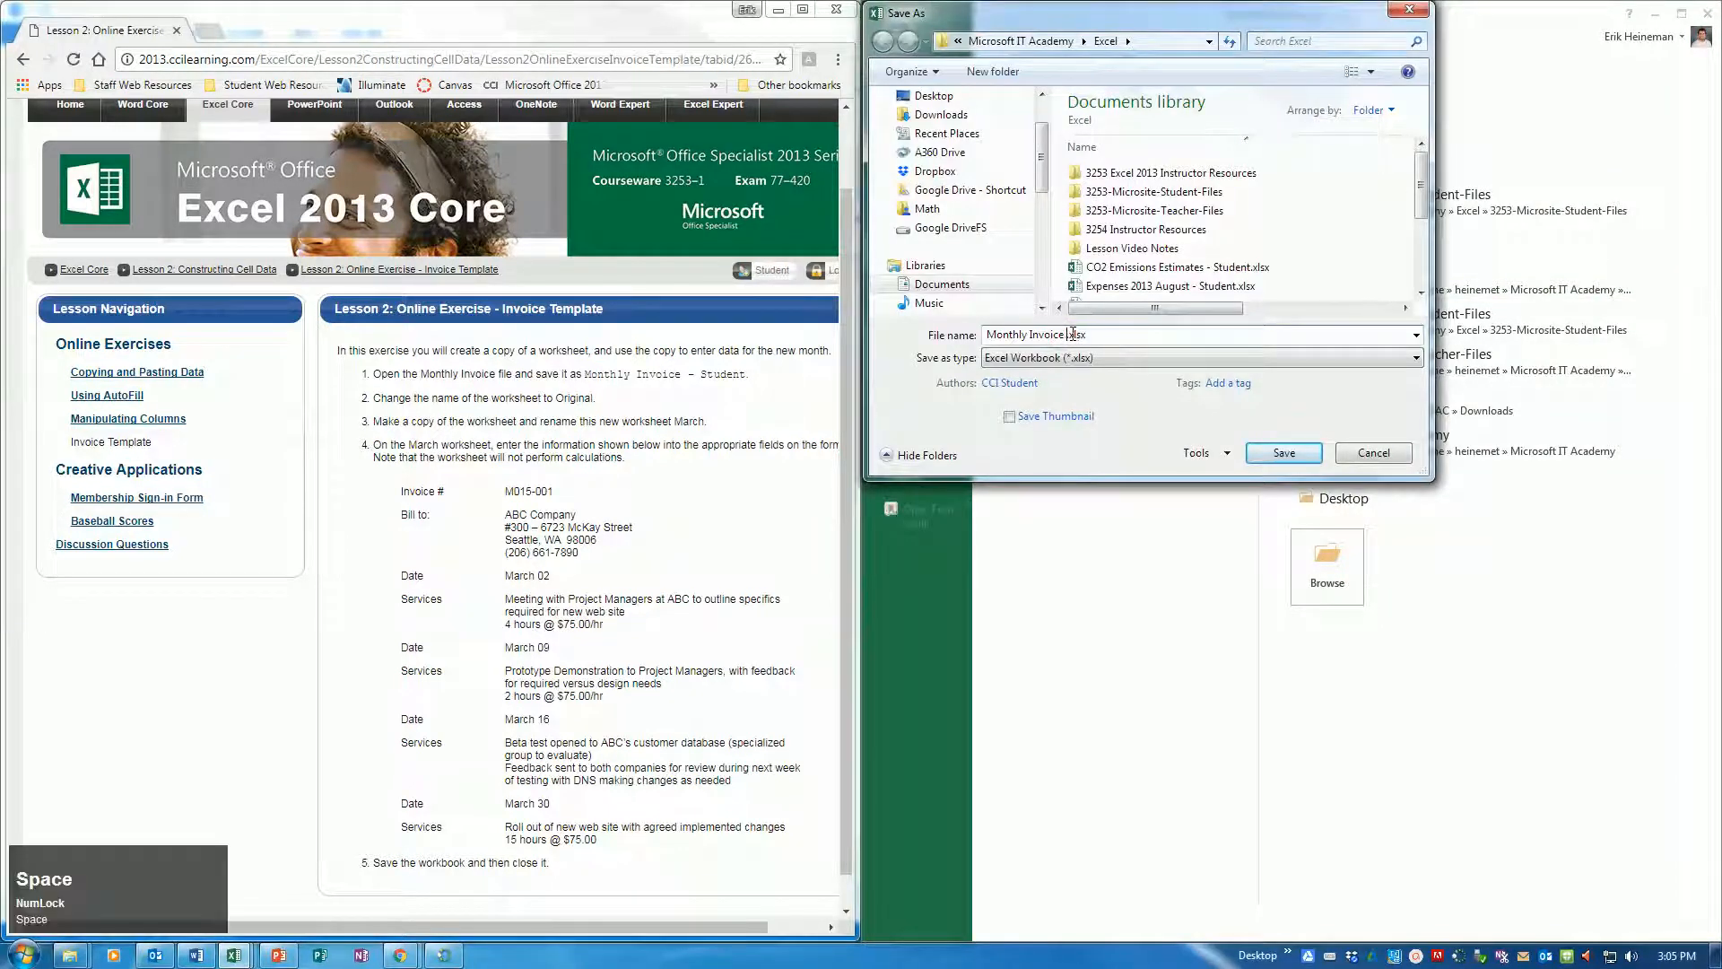
text(t)
key(Return)
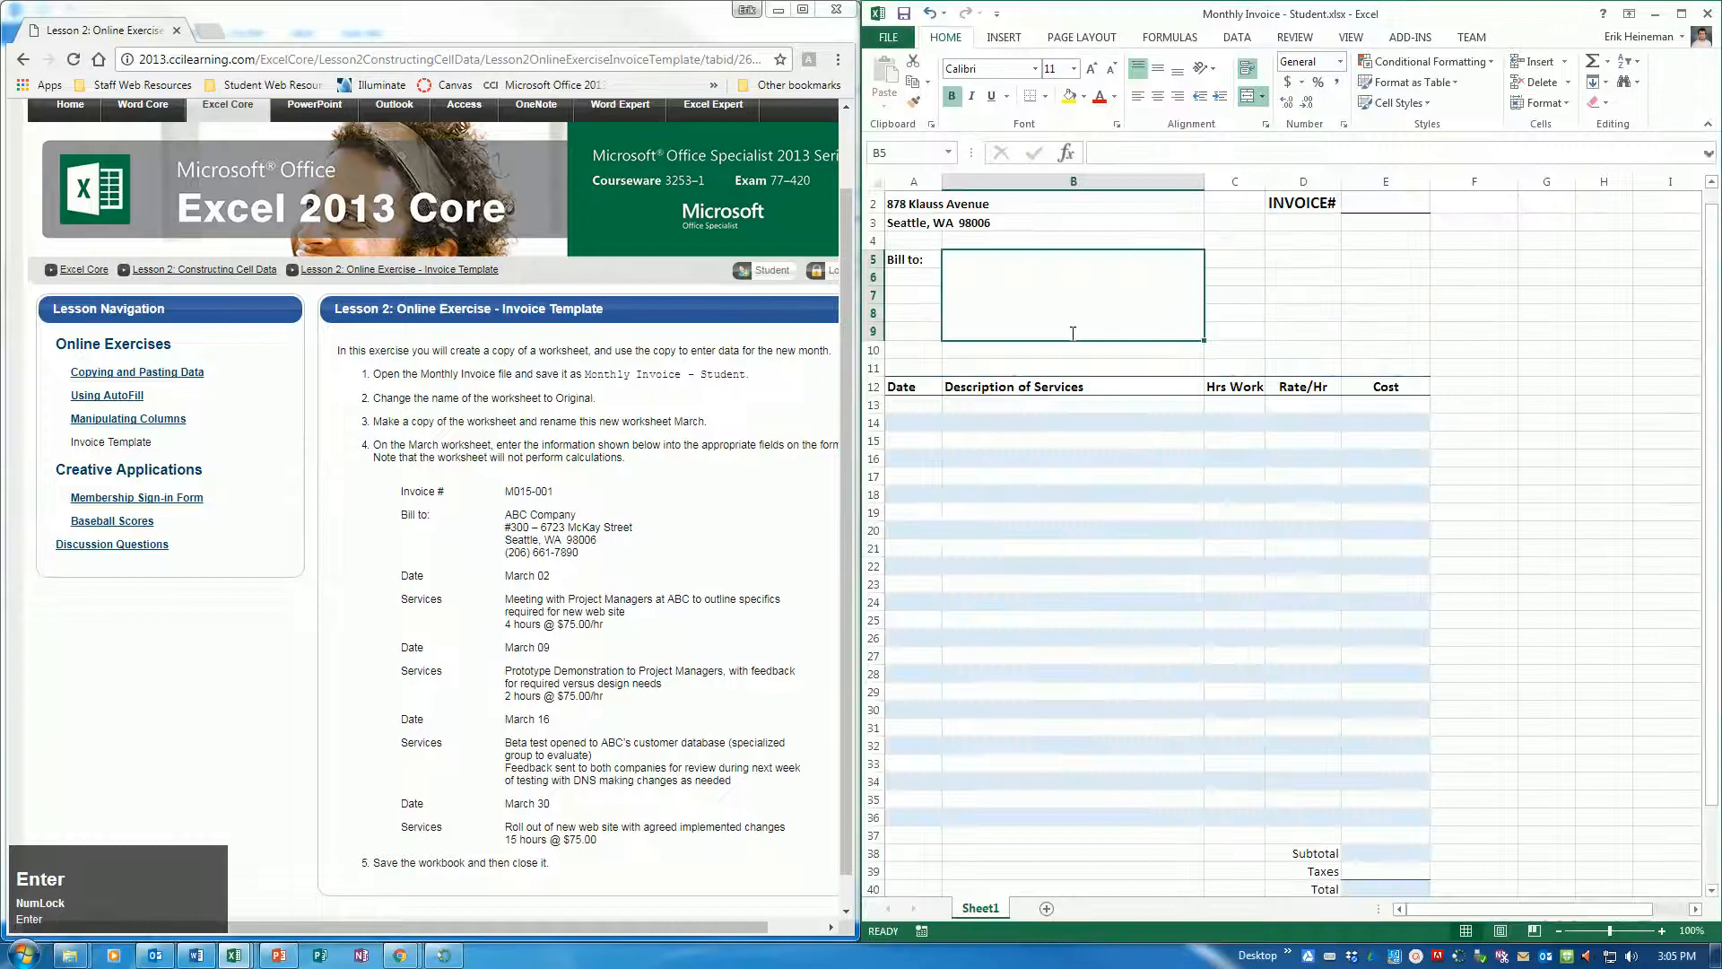
Rename the invoice workbook's Sheet1 worksheet as "Original"
double_click(980, 909)
text(Ori)
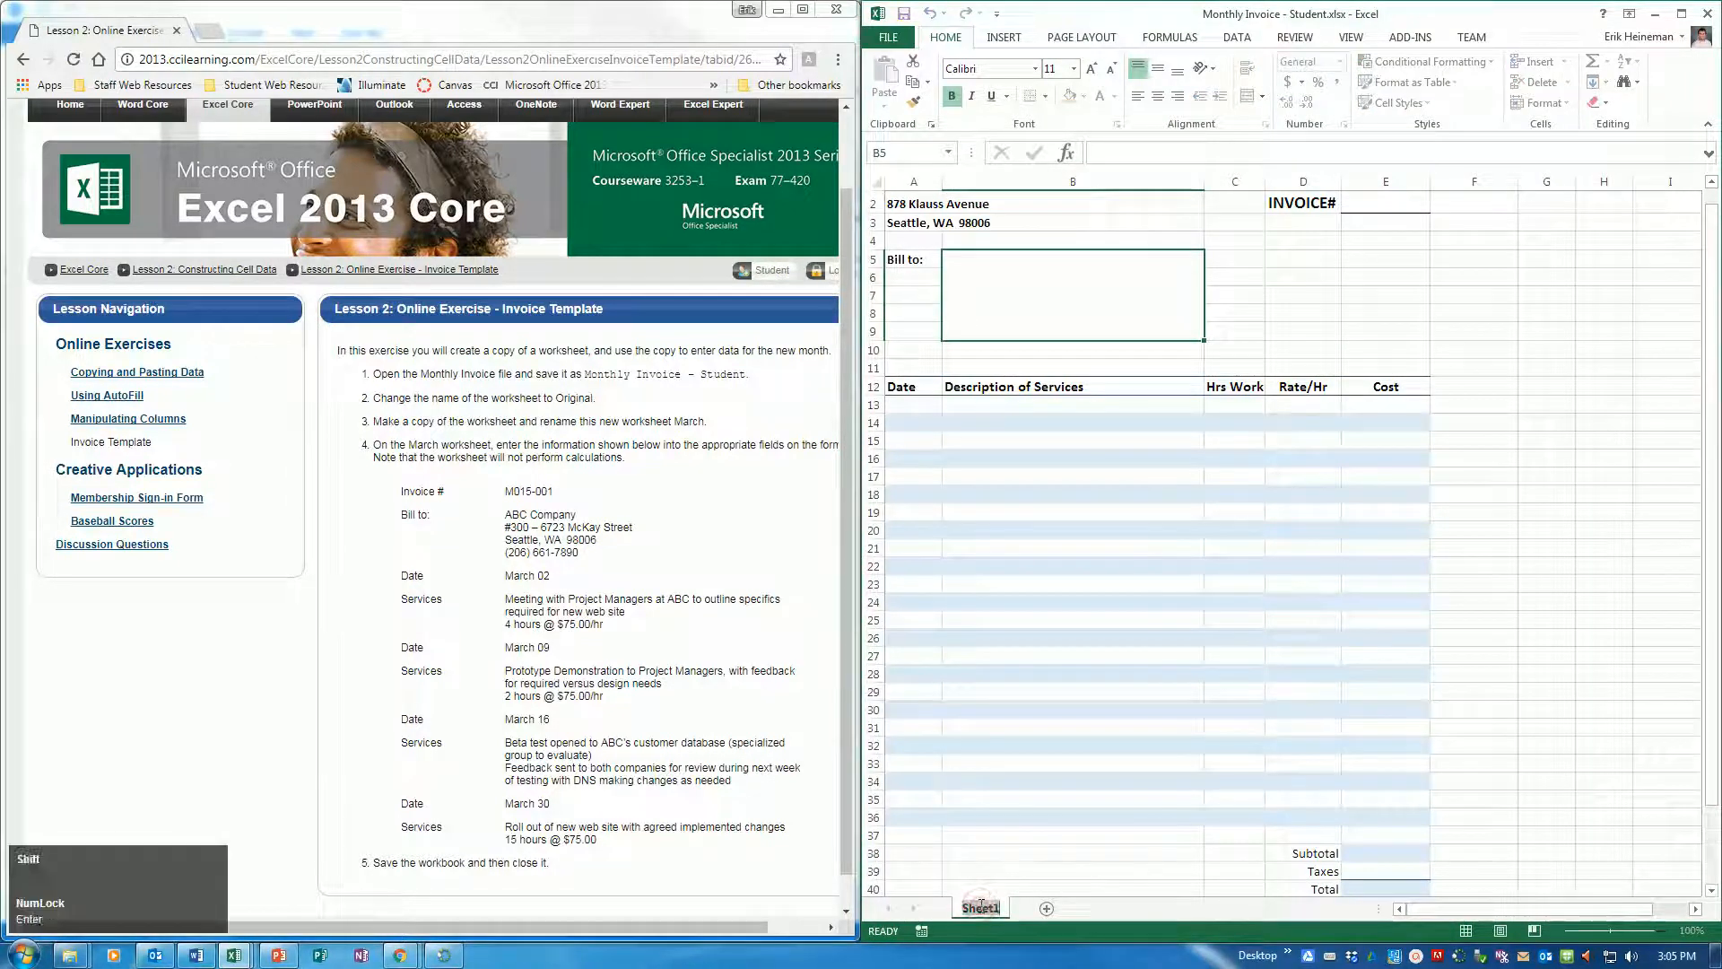
text(ginal)
key(Return)
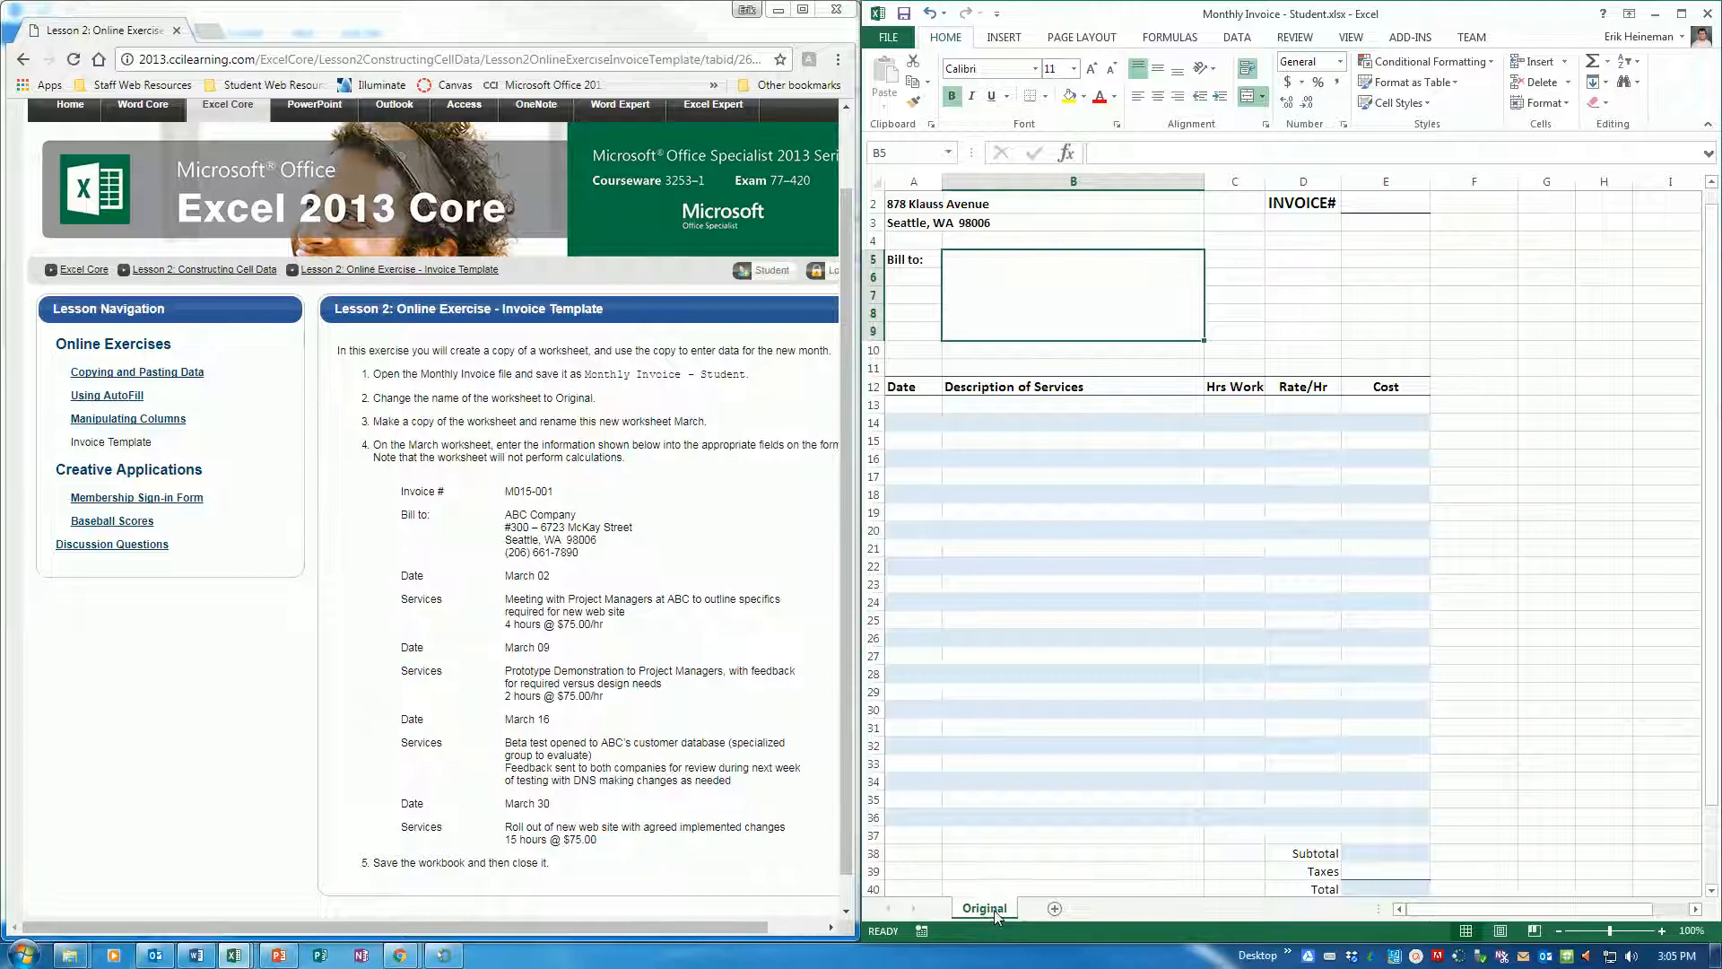
Create a copy of the Original worksheet at the end of the same workbook
right_click(993, 909)
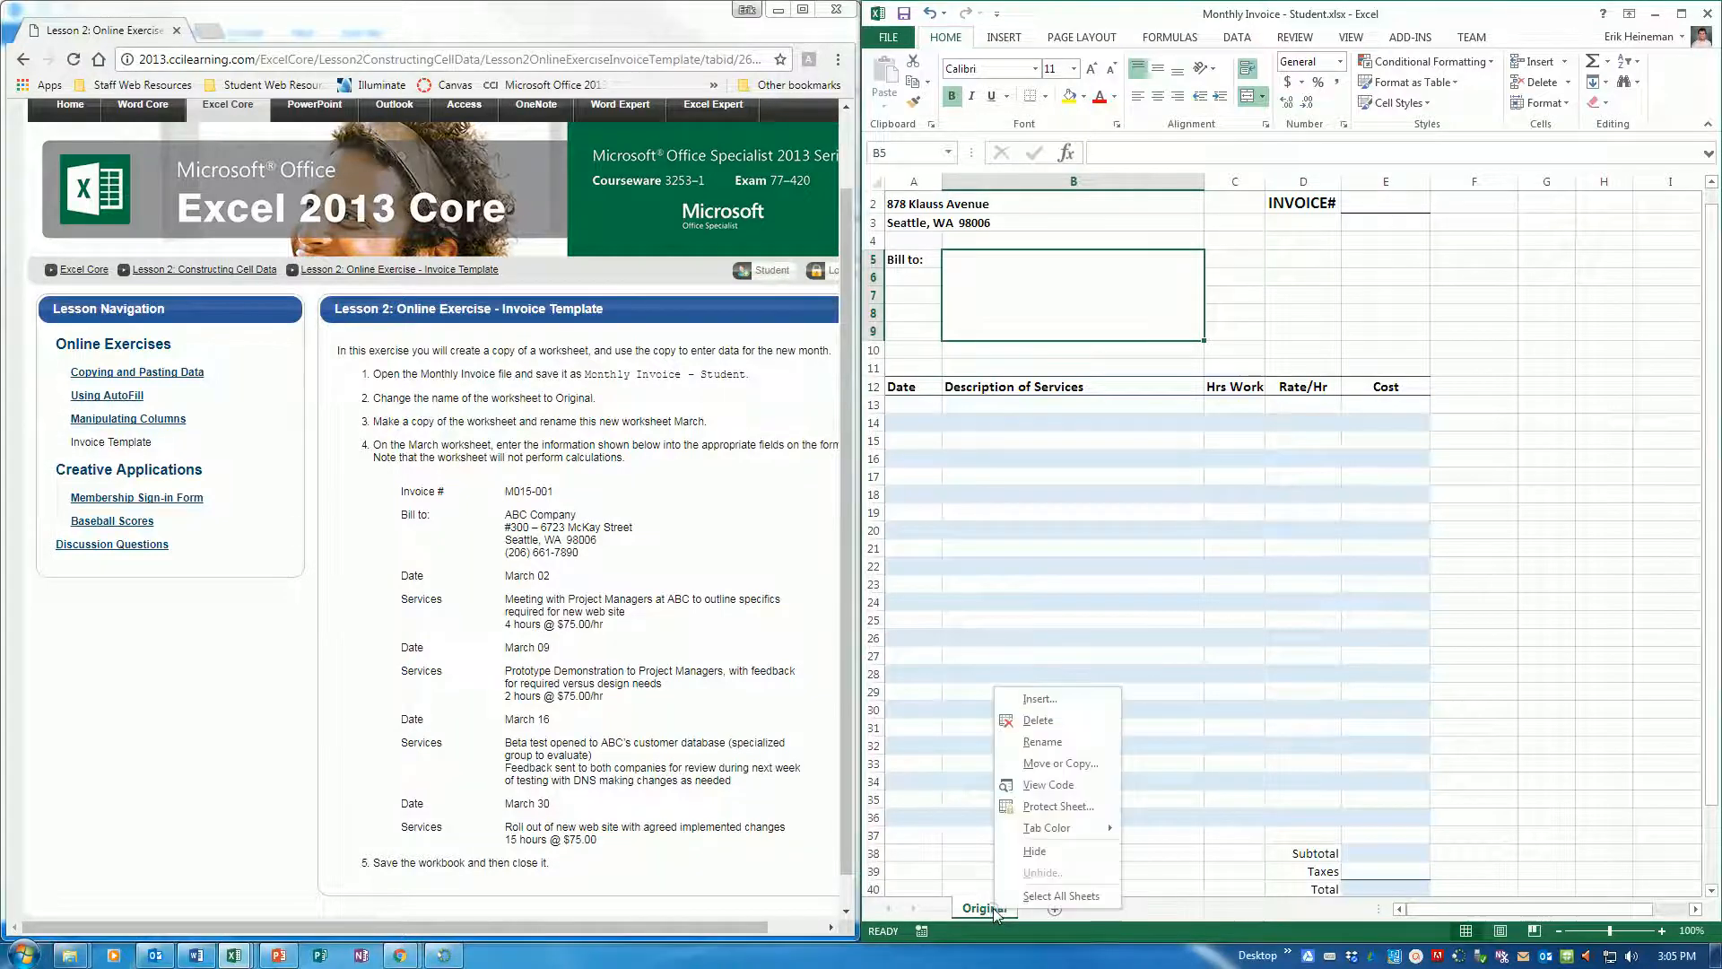
click(1068, 773)
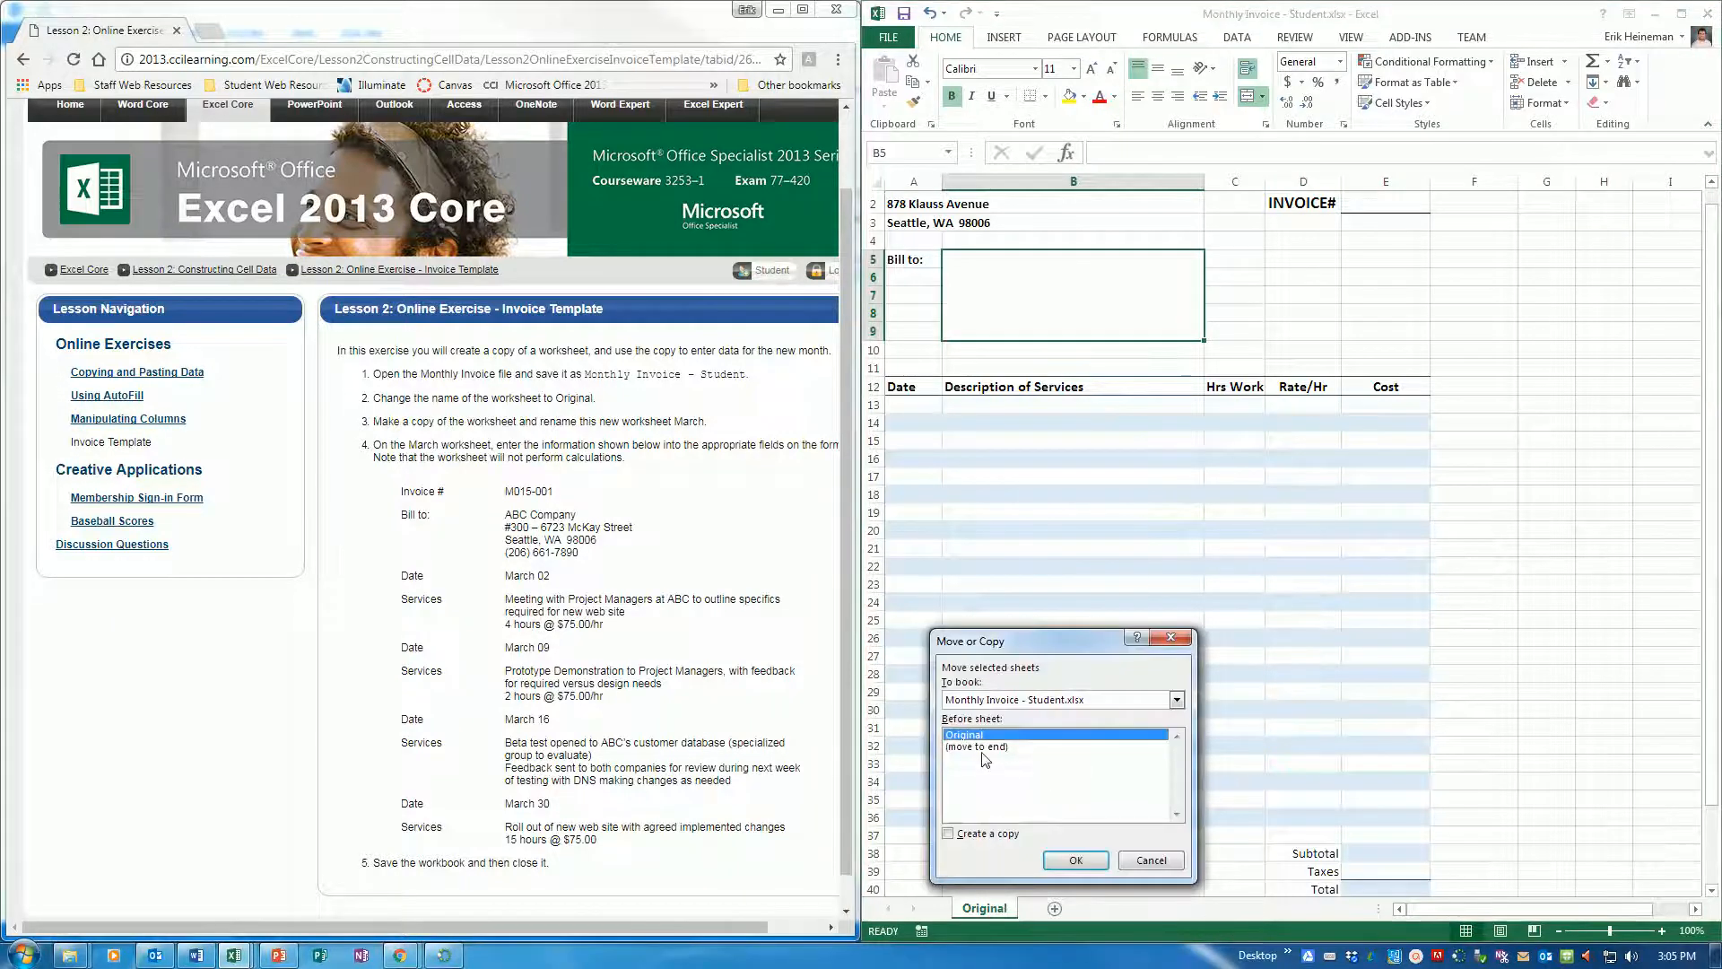
click(984, 748)
click(950, 836)
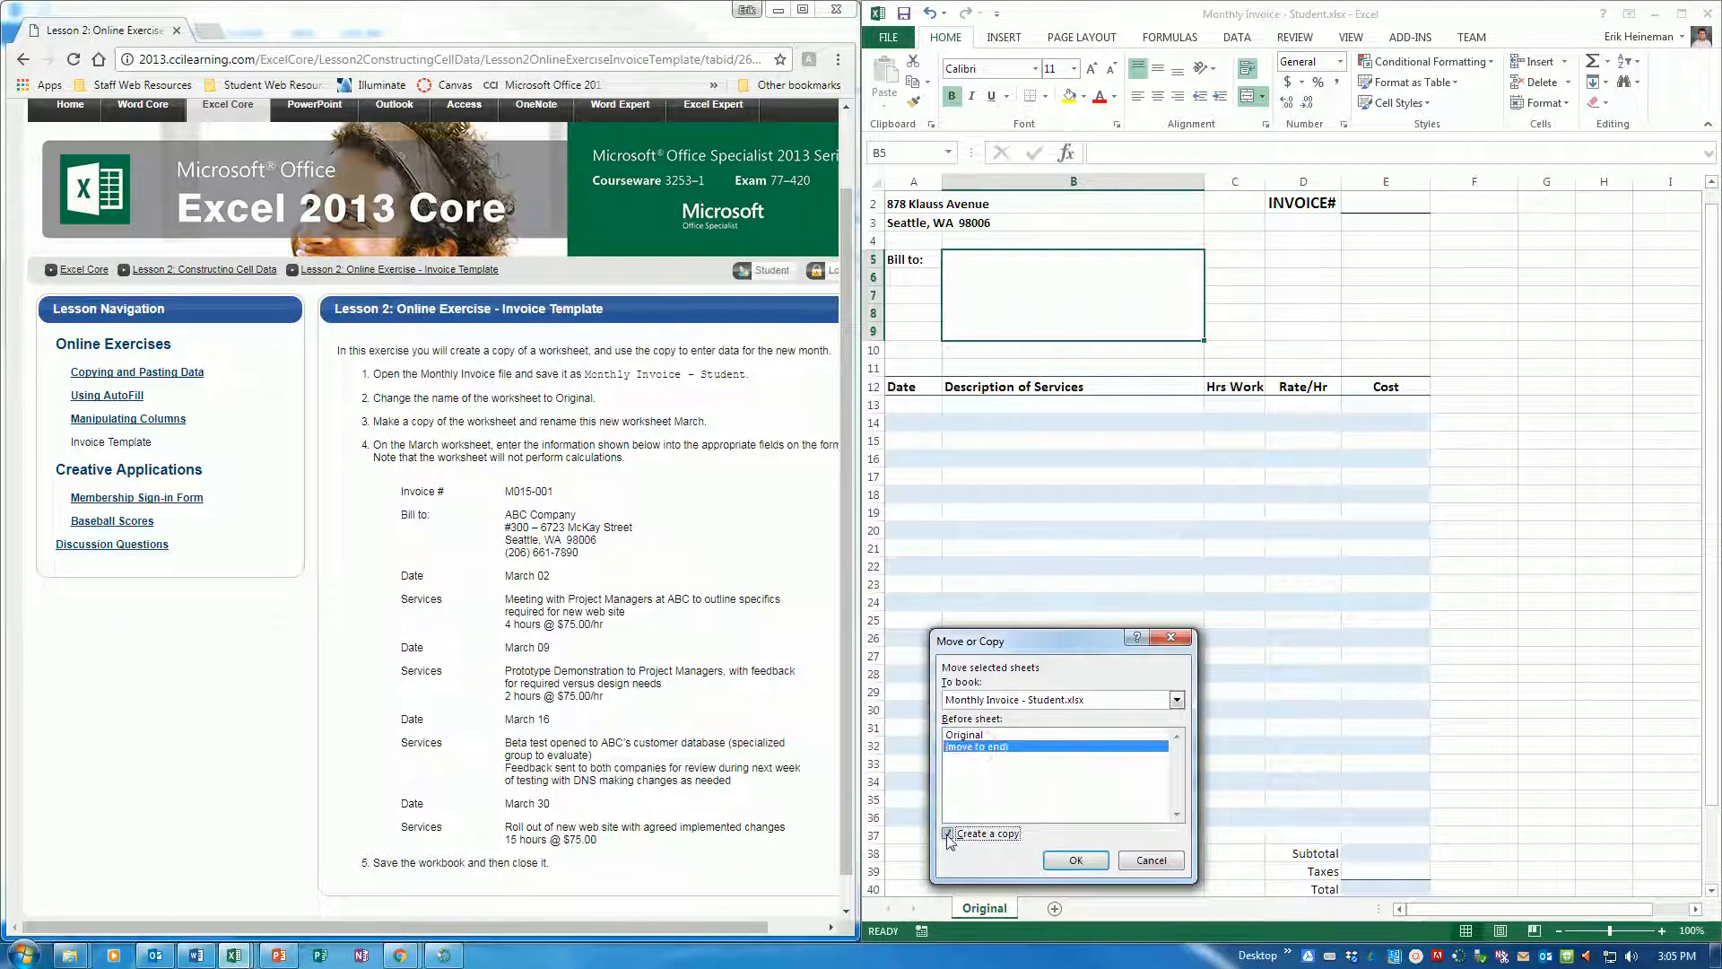
click(1063, 861)
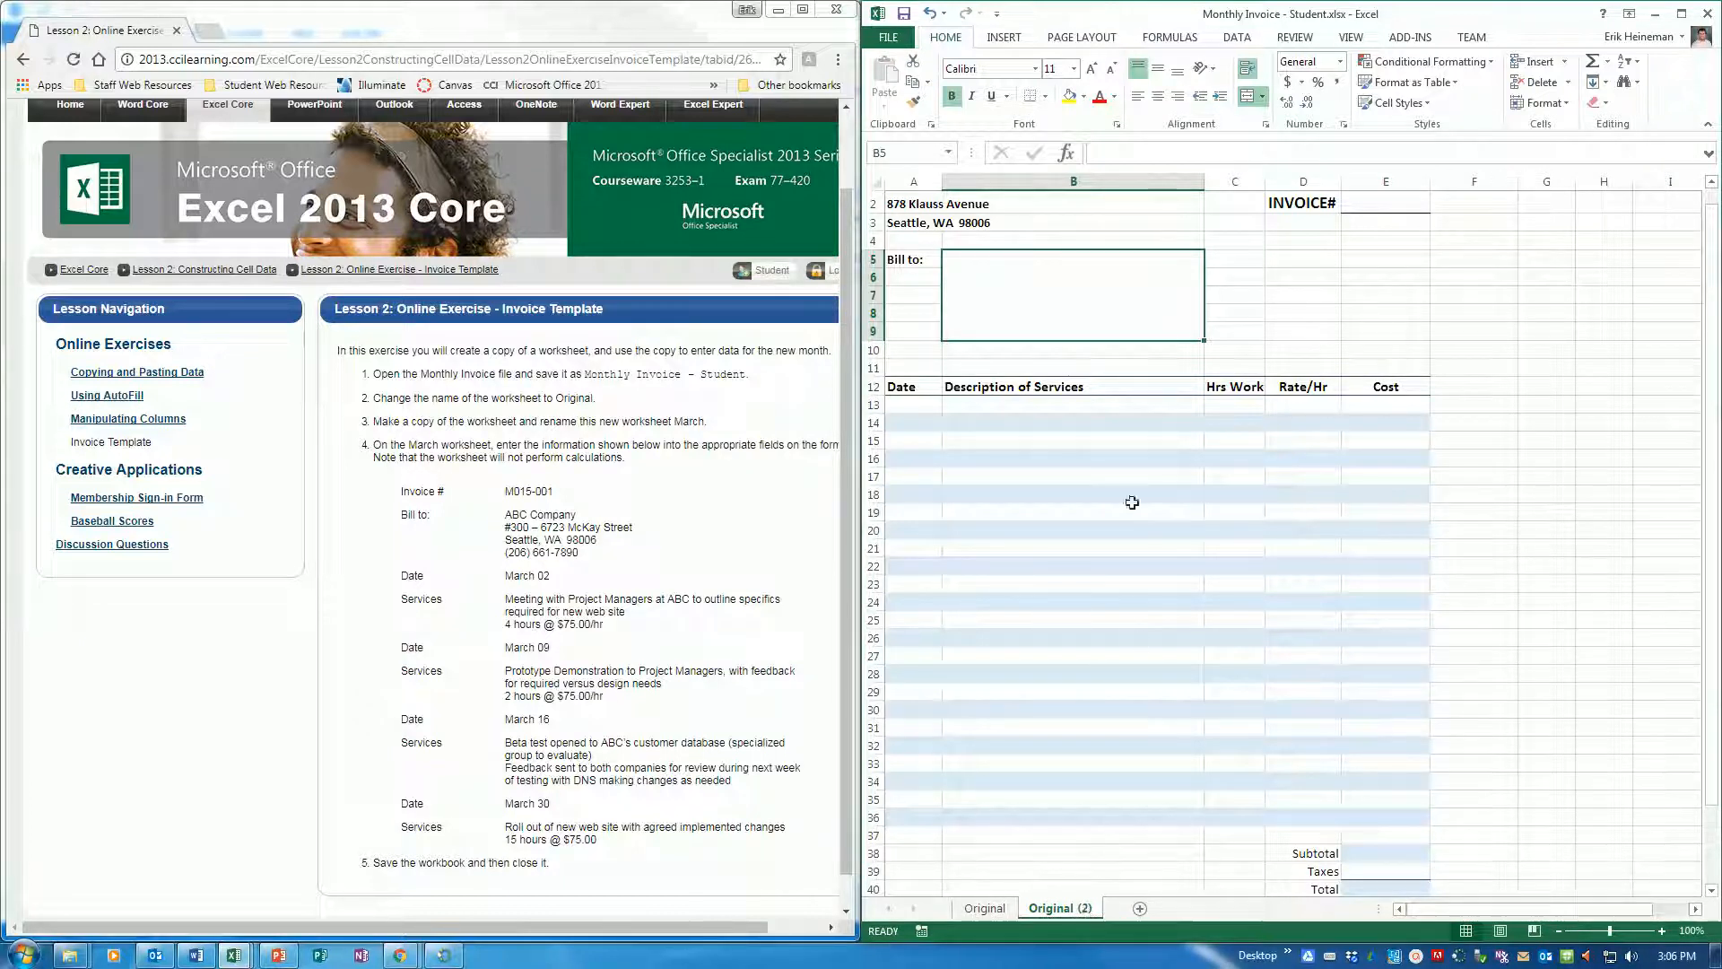
Rename the copied worksheet as "March"
double_click(1058, 908)
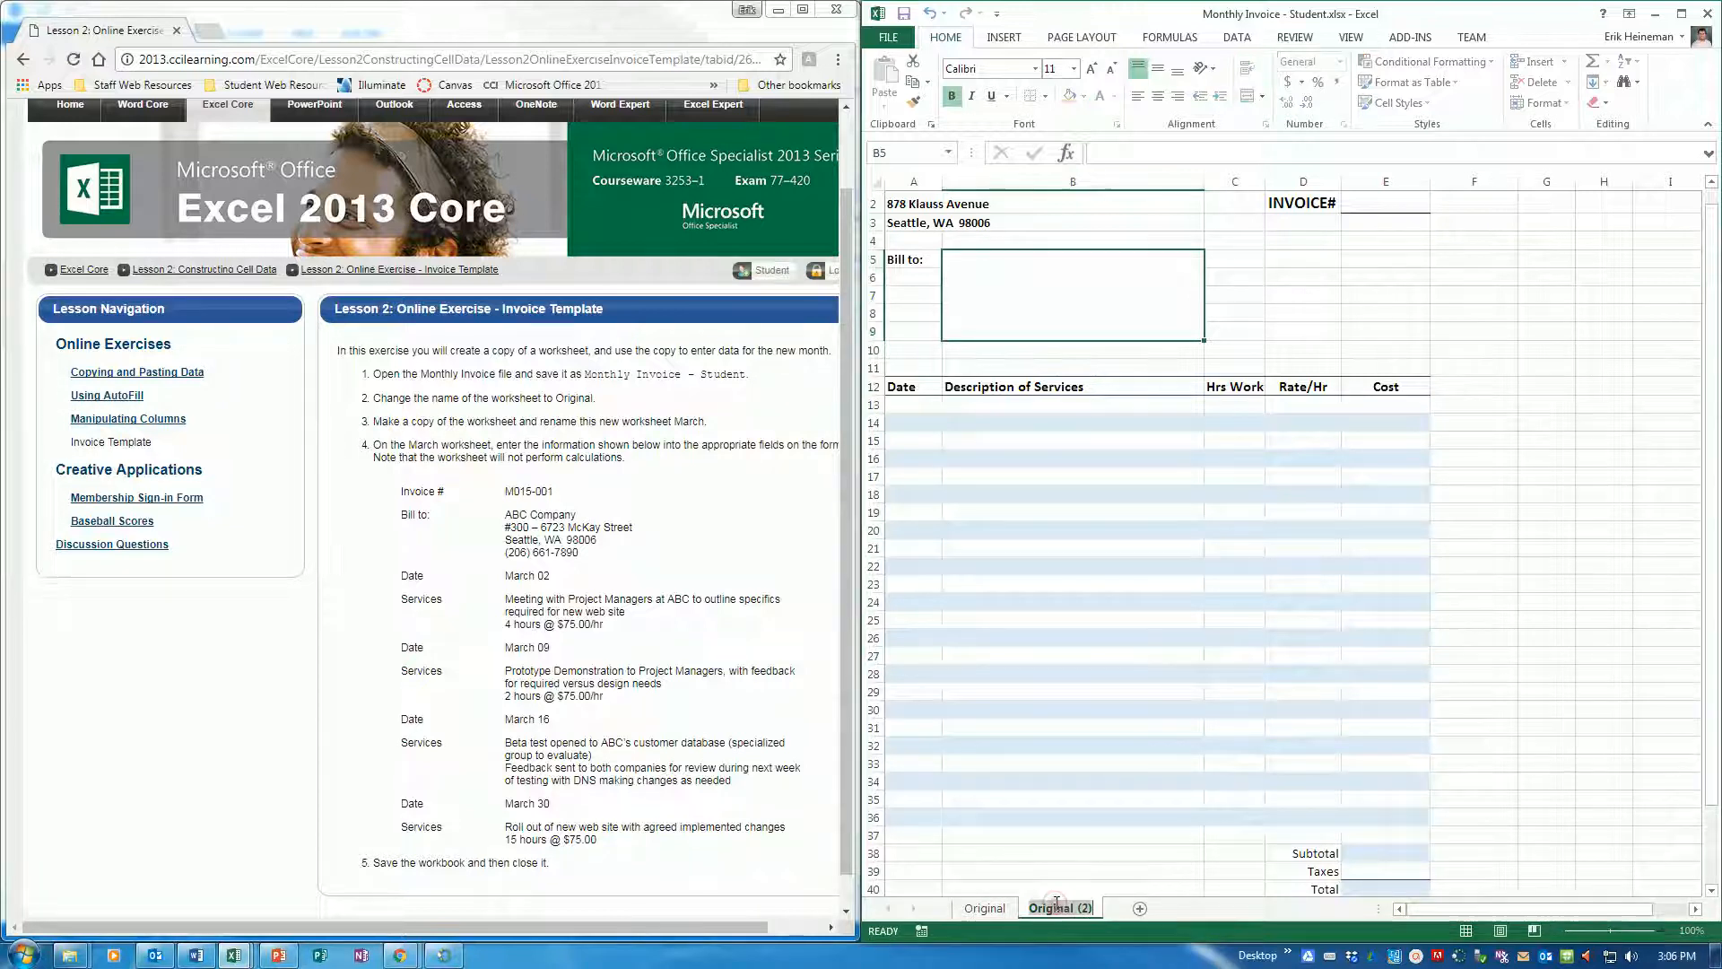
text(March)
key(Return)
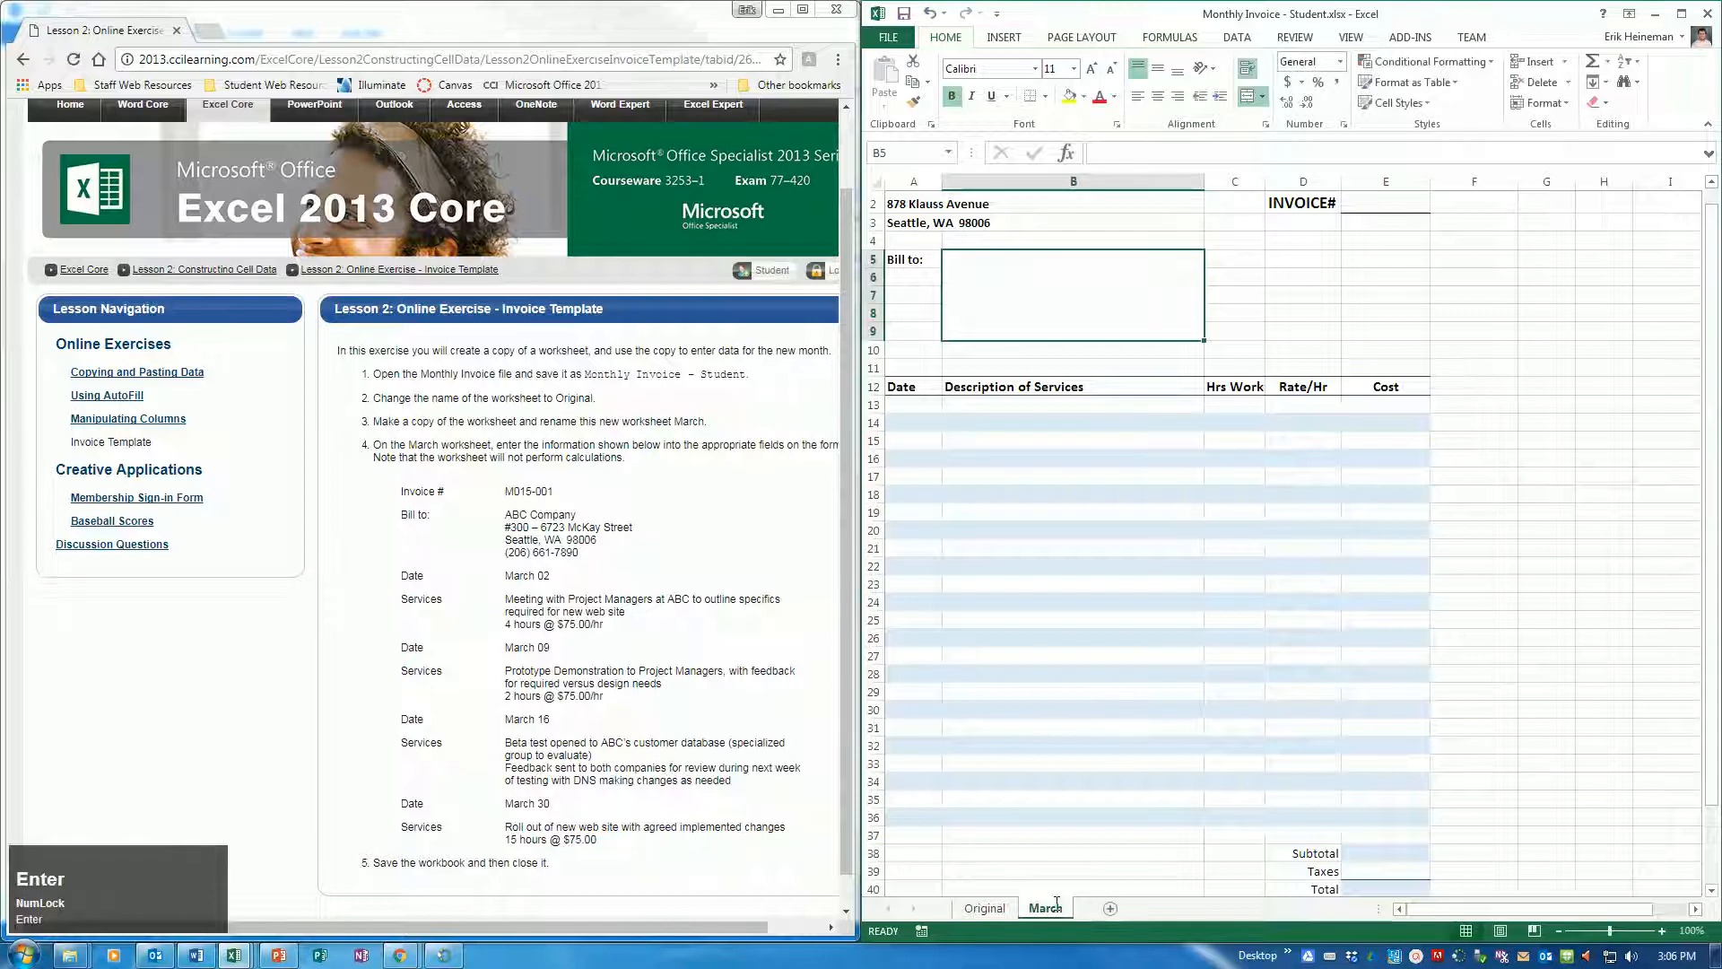
Enter the invoice number given in the exercise instructions in cell E2 of the March worksheet
click(1361, 202)
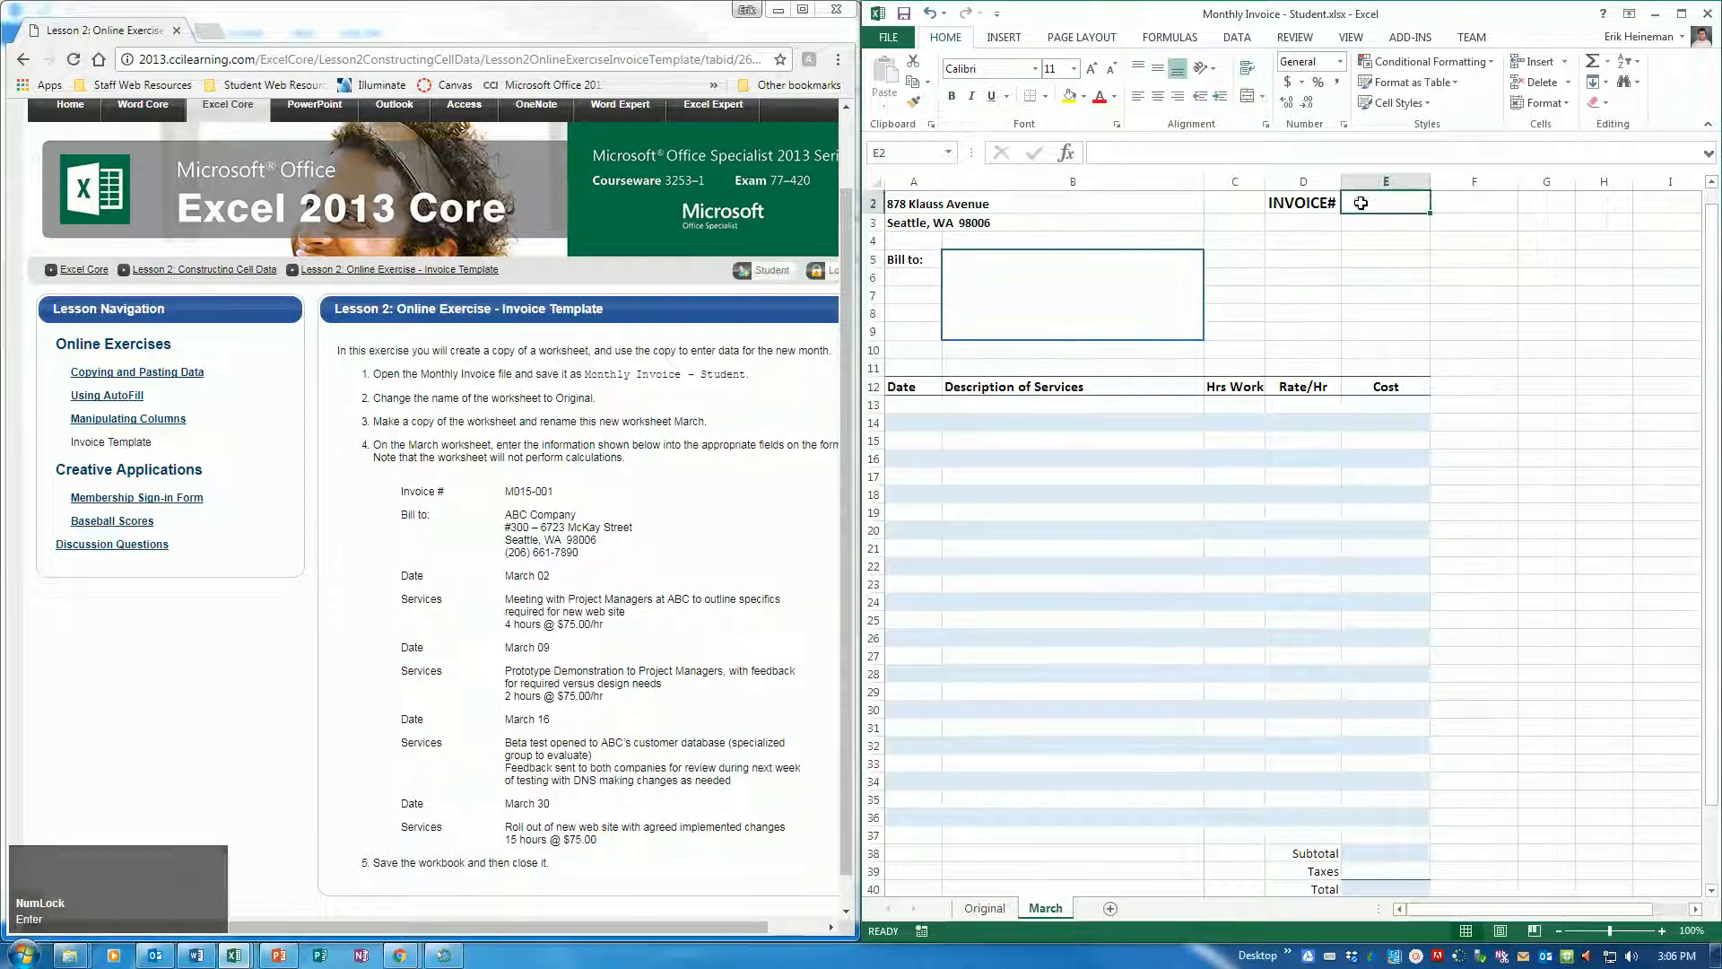
text(M)
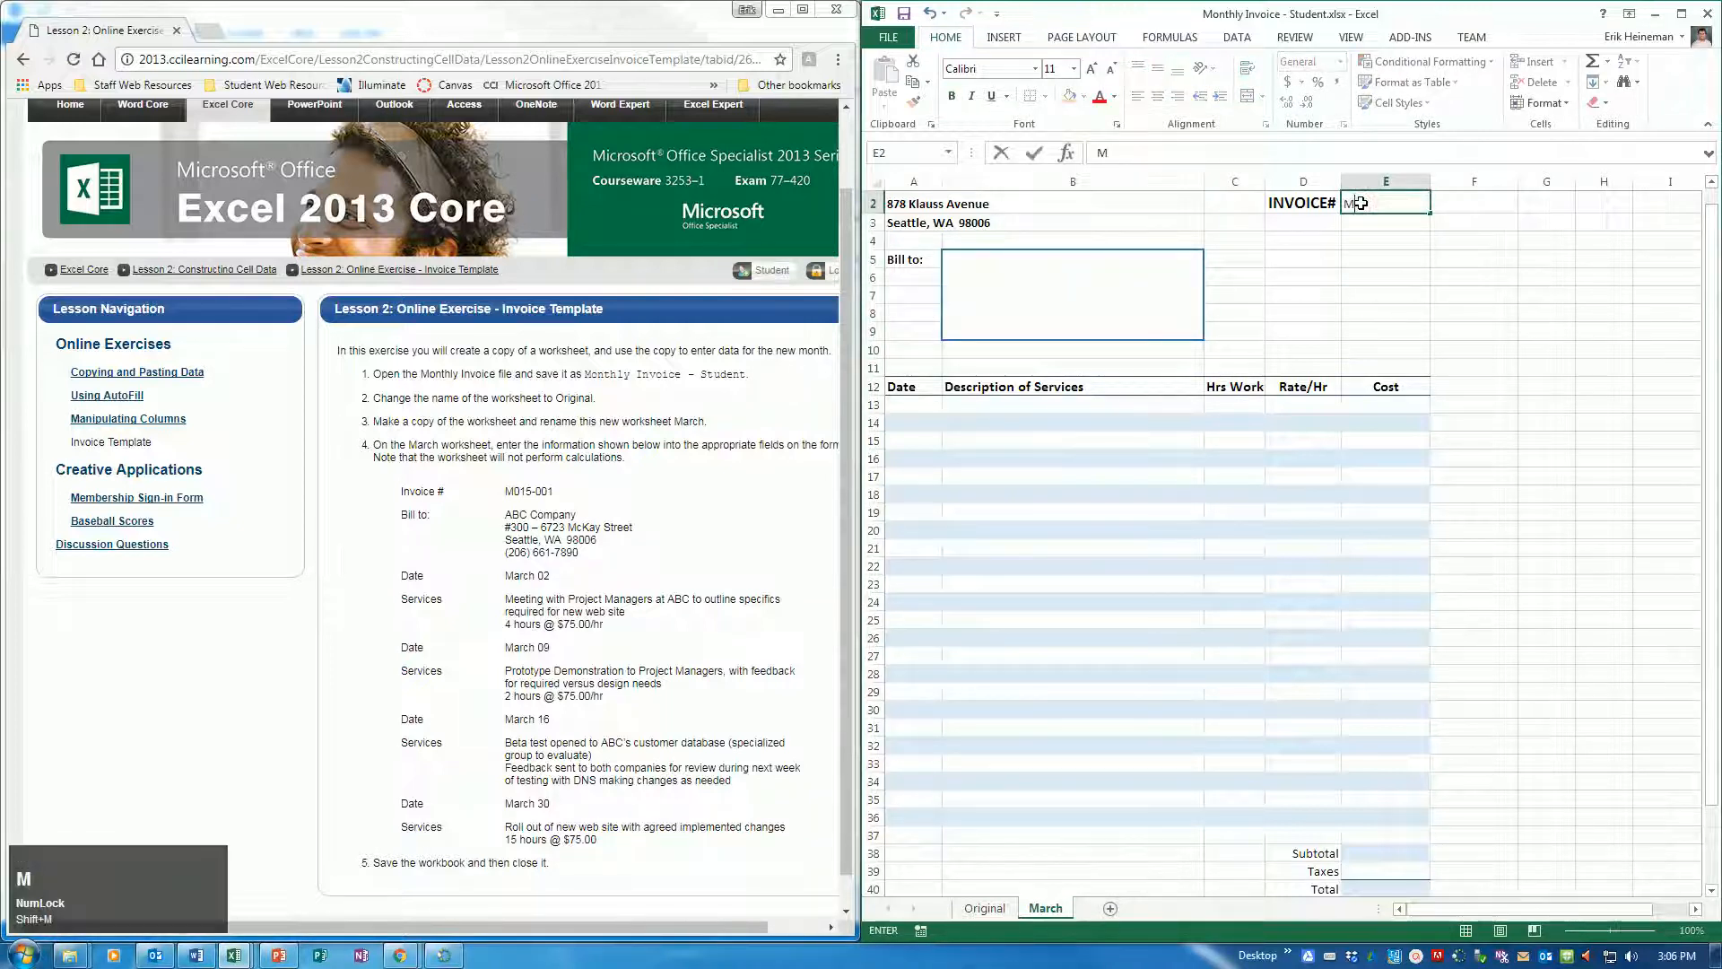
text(015-001)
key(Return)
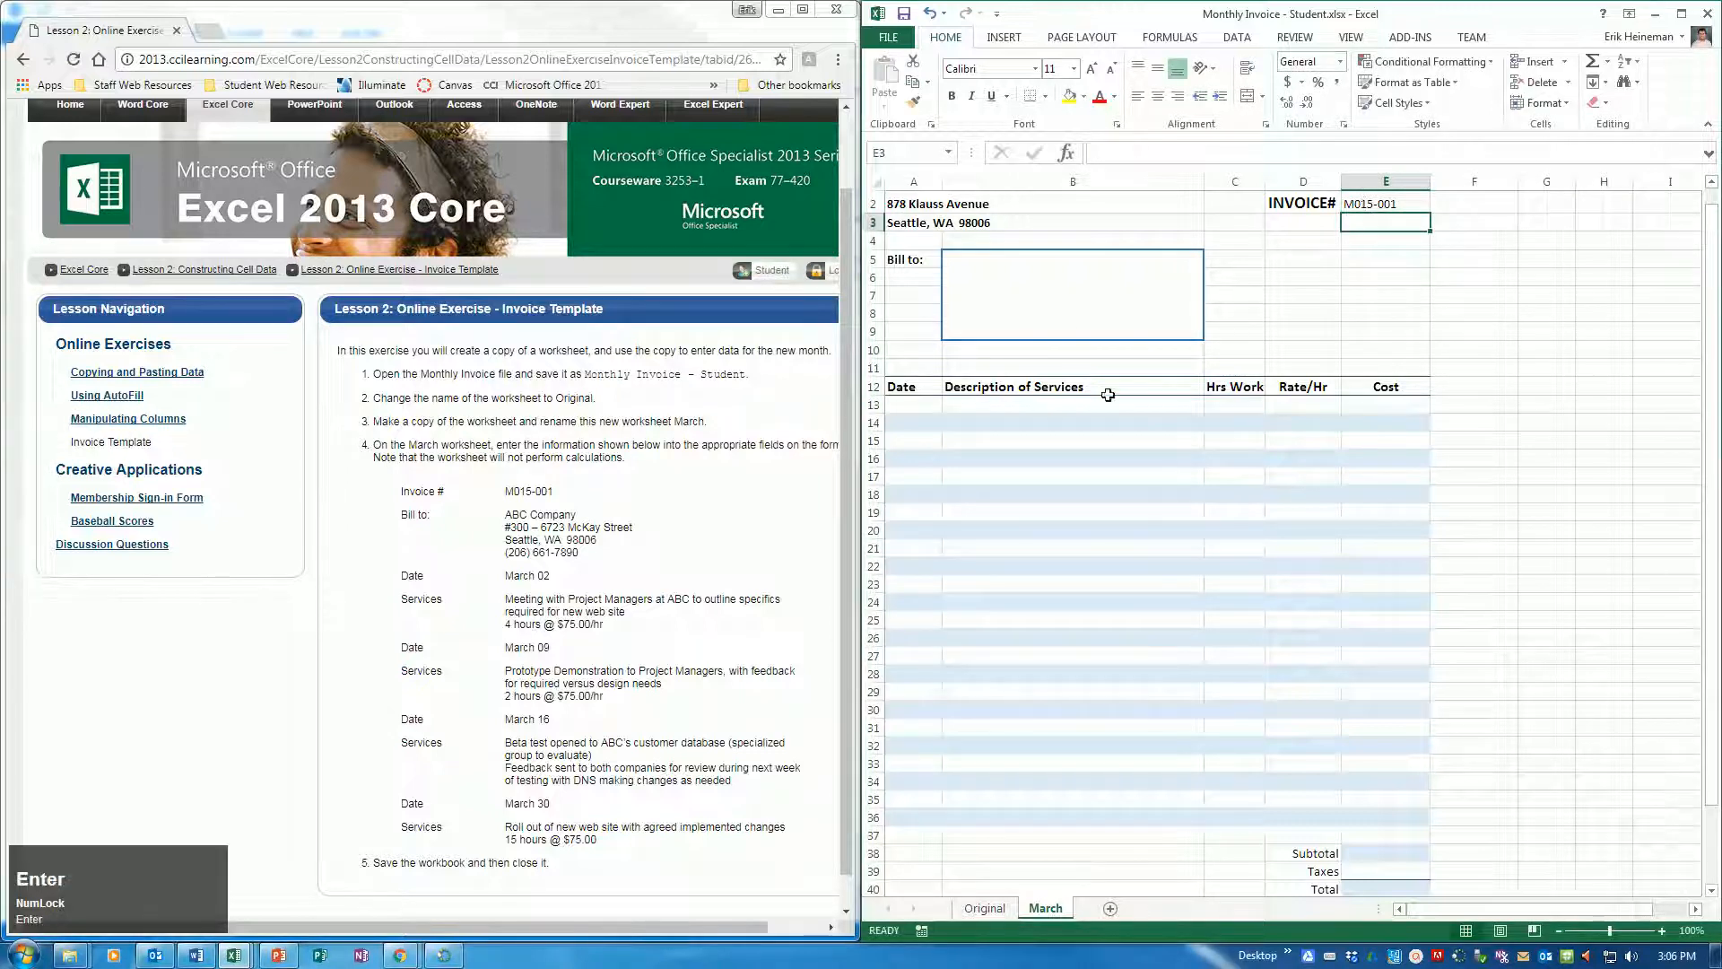
Enter ABC Company and its street address on separate lines within the merged Bill to cell of the March worksheet
click(1055, 288)
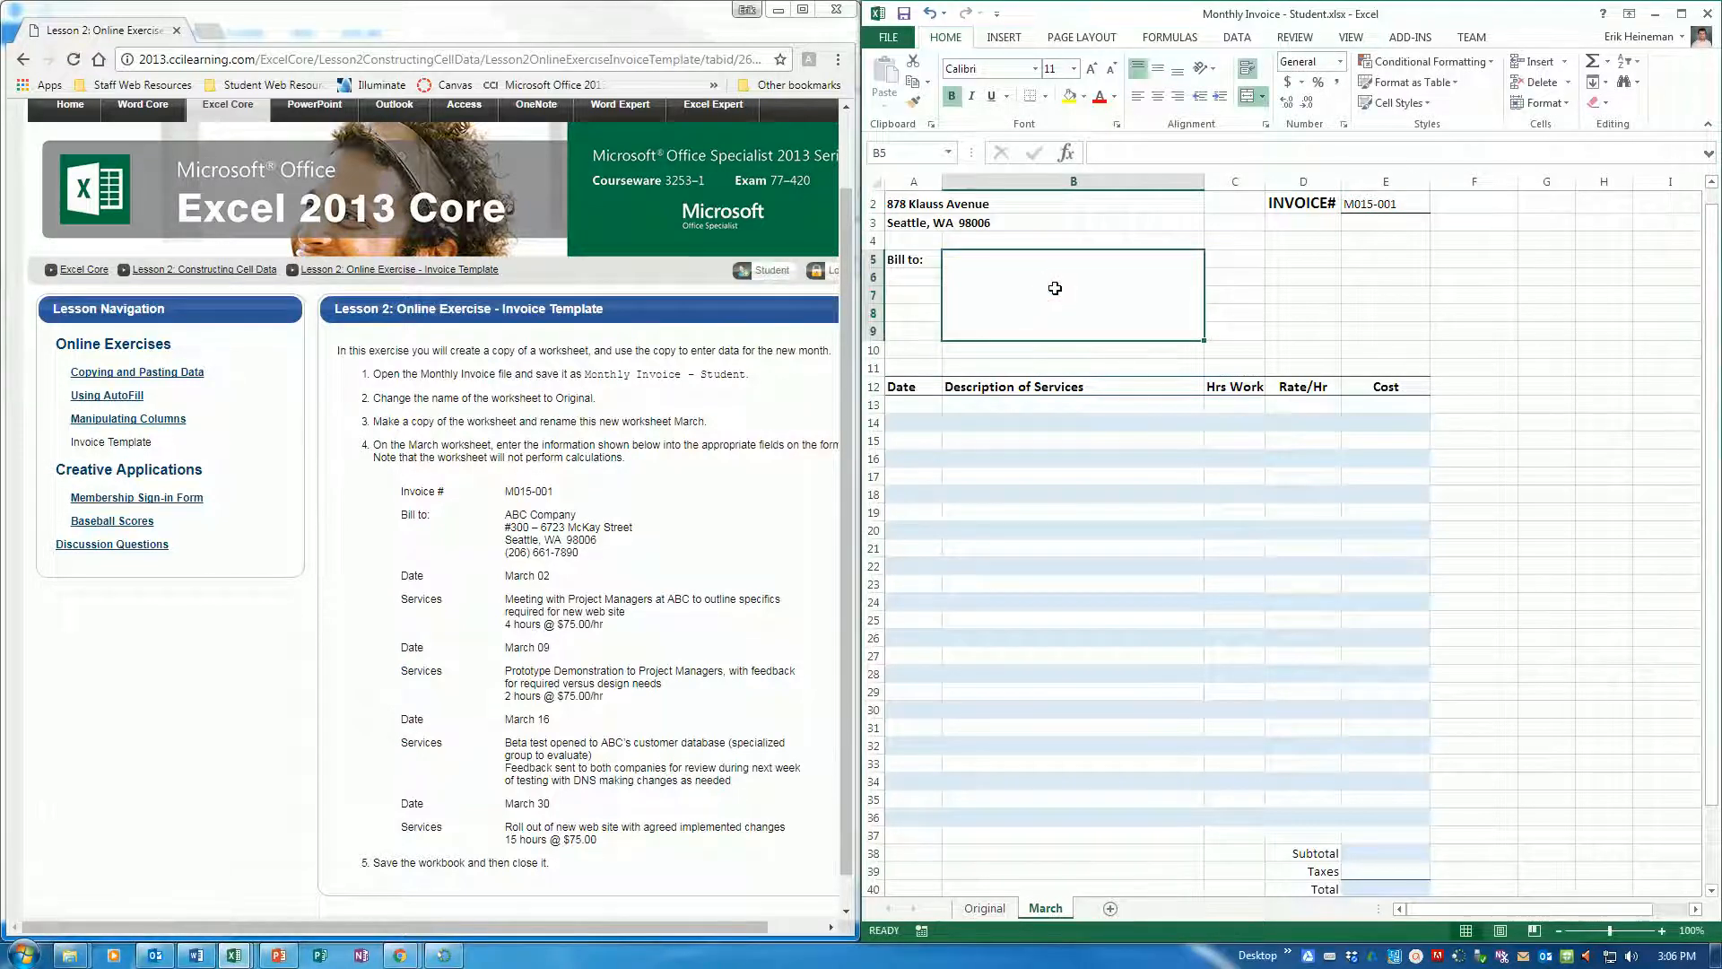
text(ABC)
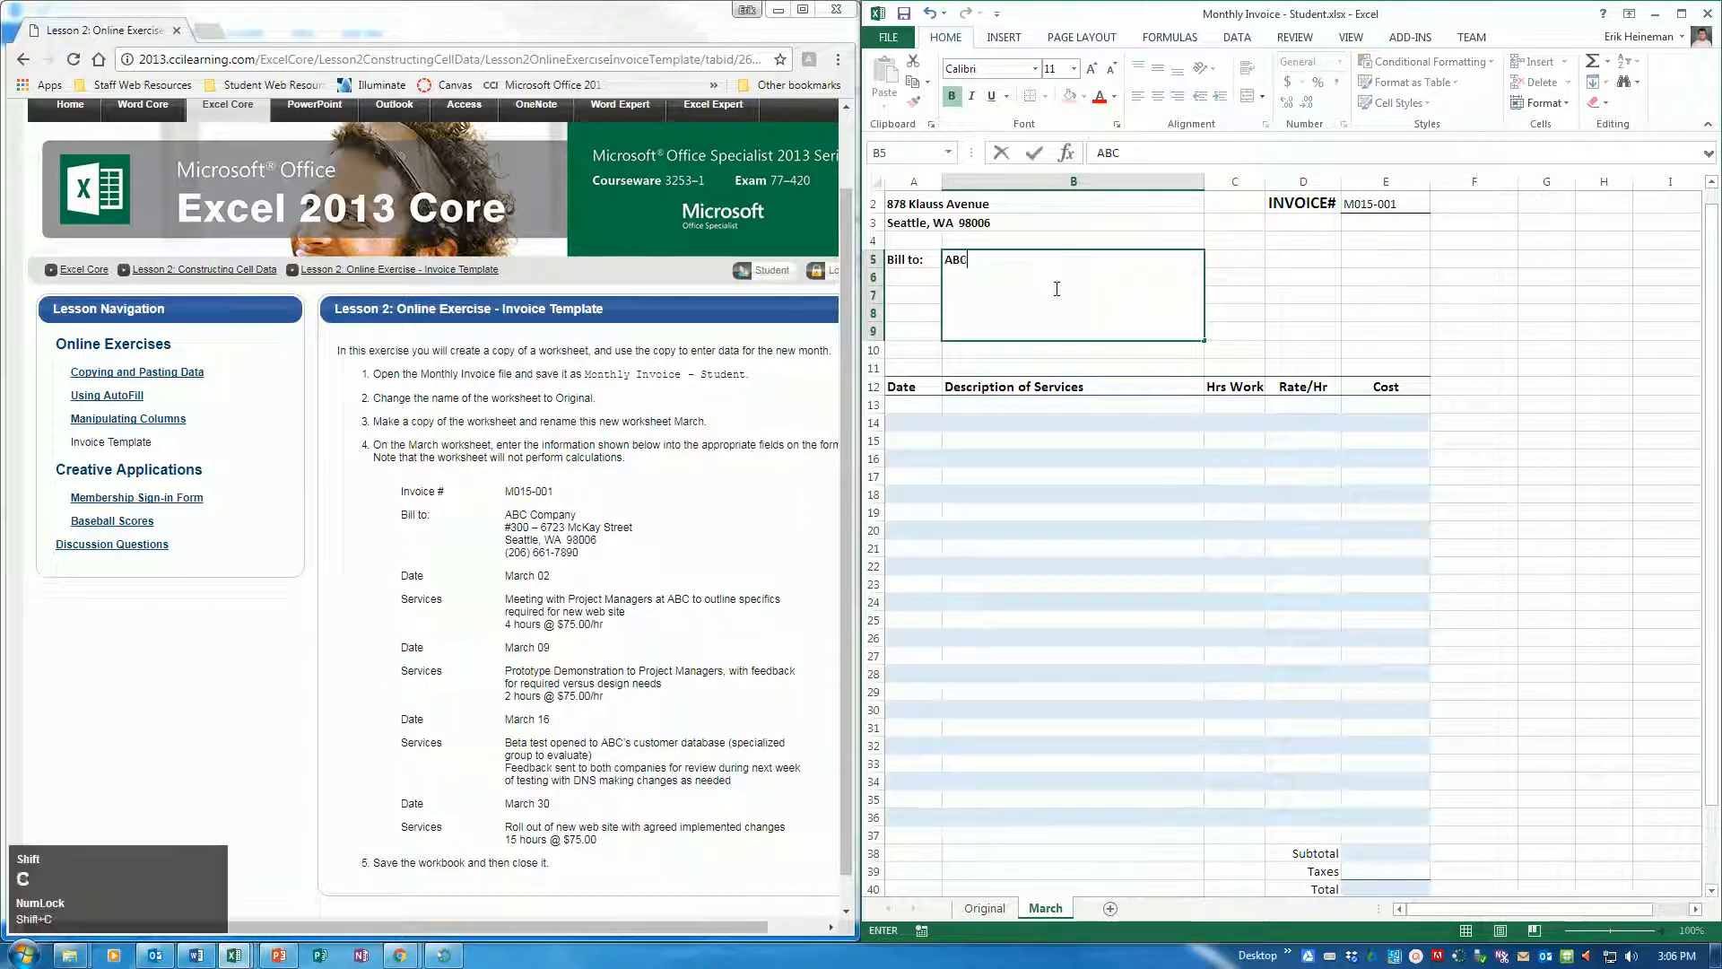
text( Company)
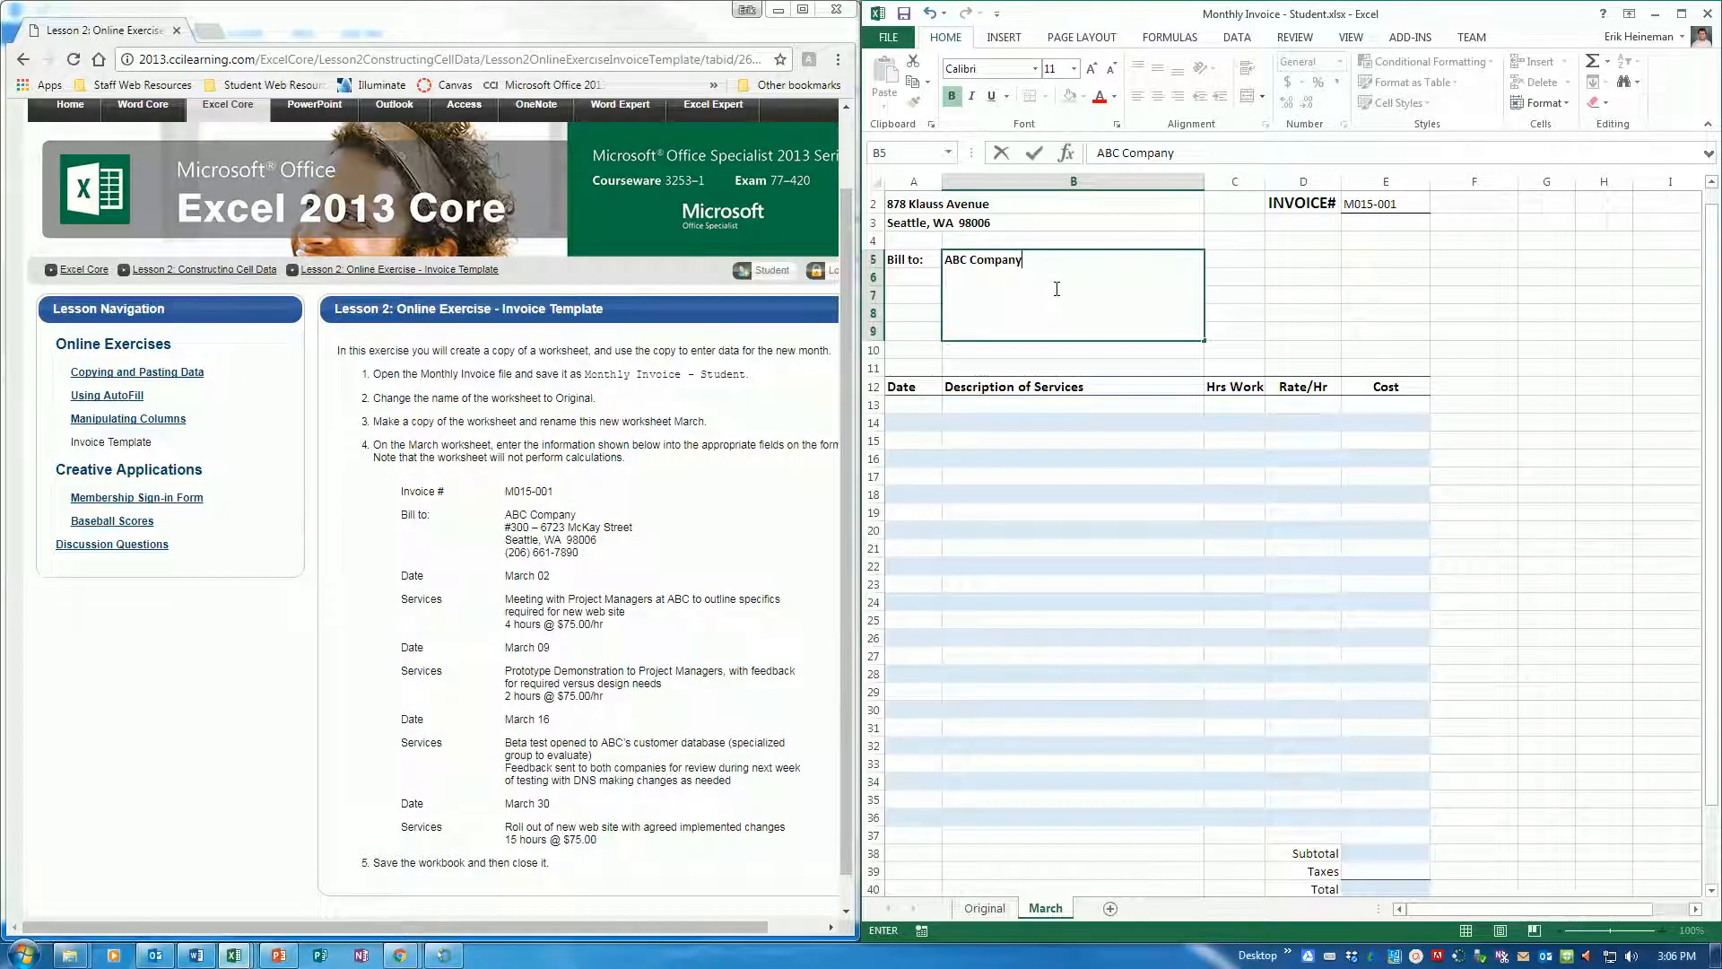
key(alt+Return)
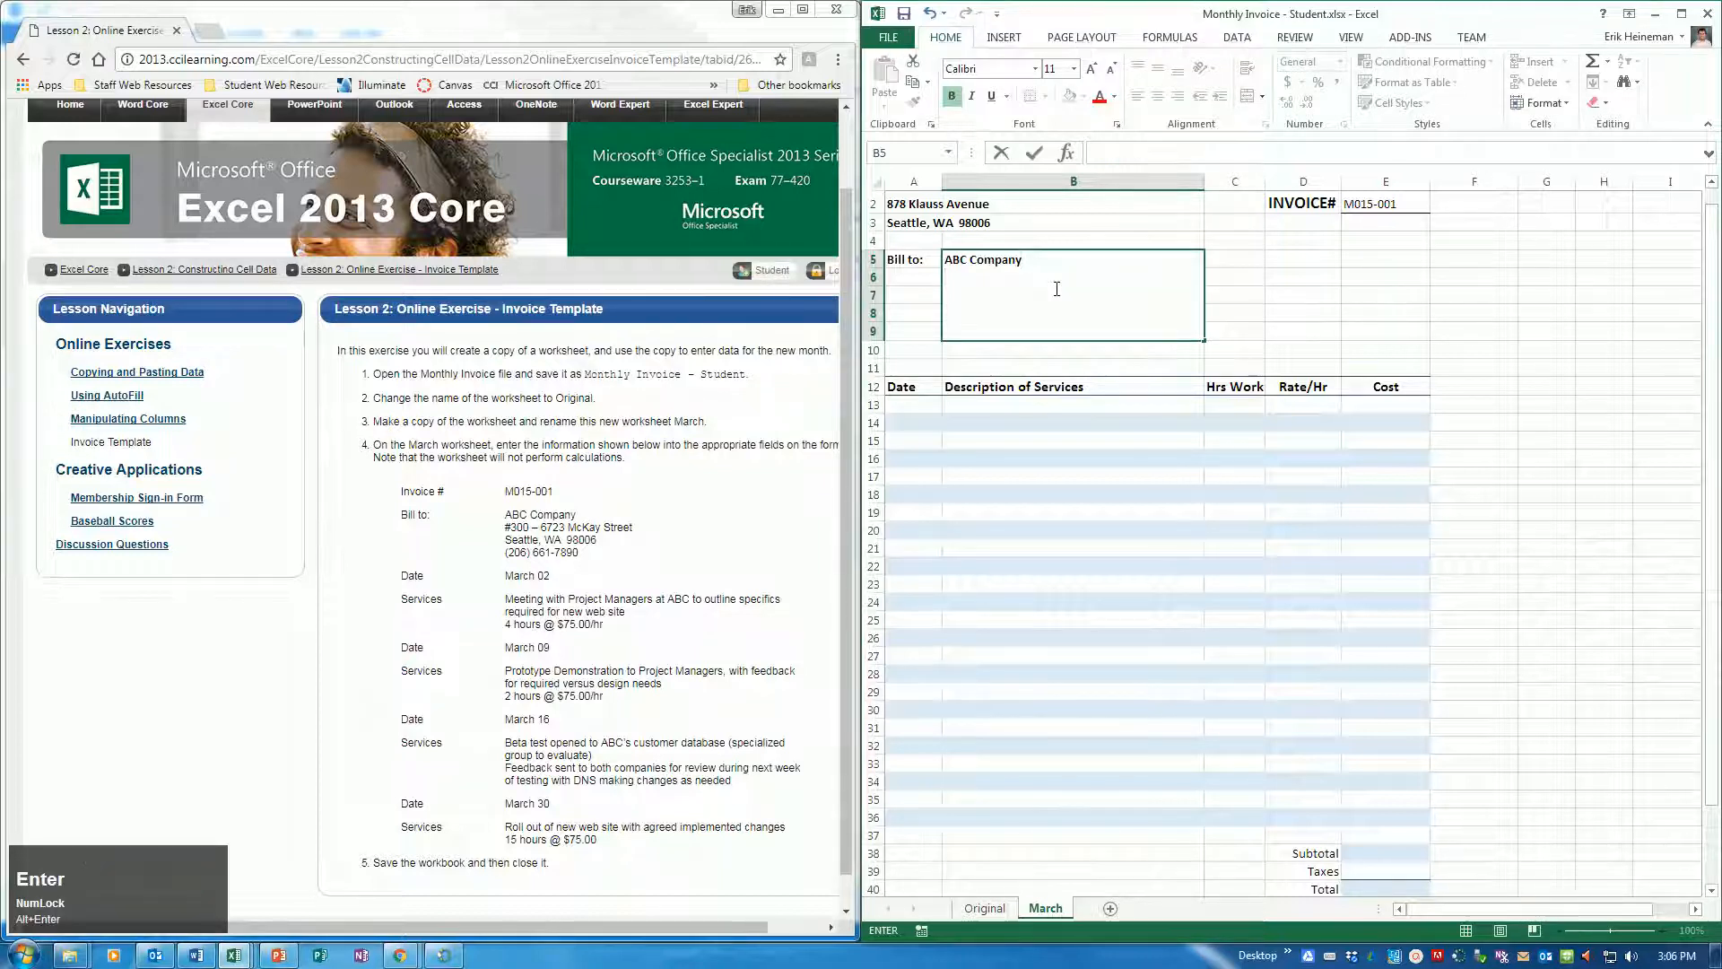
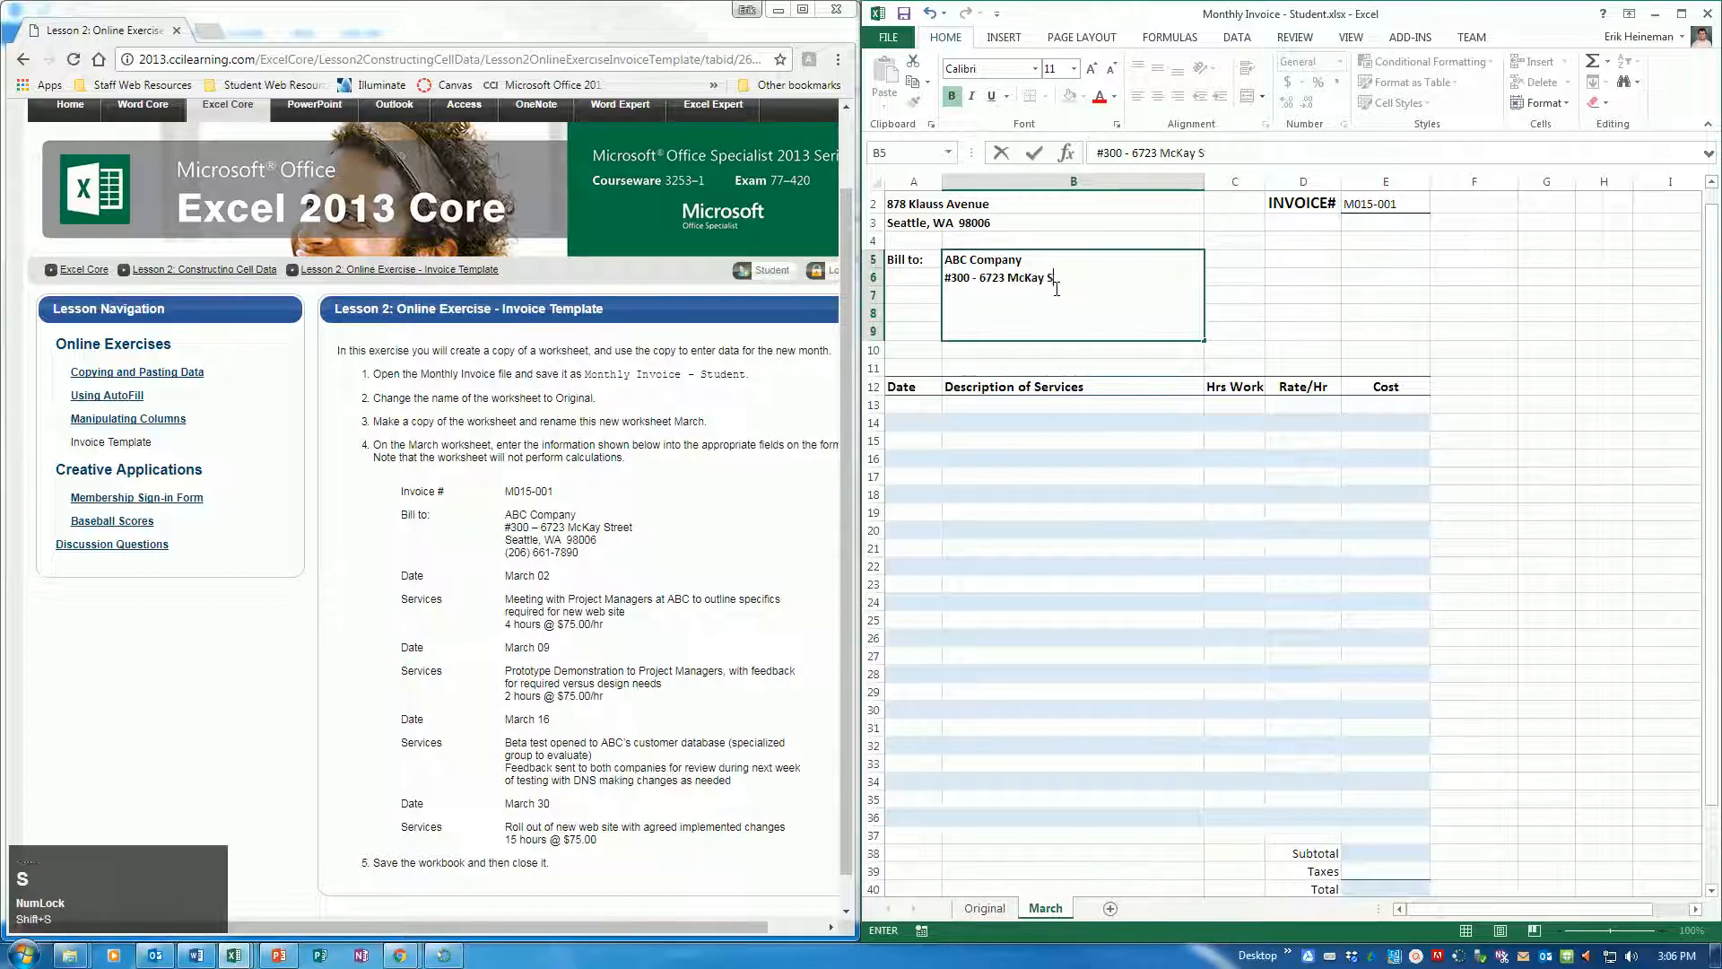
key(alt+Return)
Complete the Bill to cell with the client's city, state and ZIP code line and the phone number line
text(Seattle W)
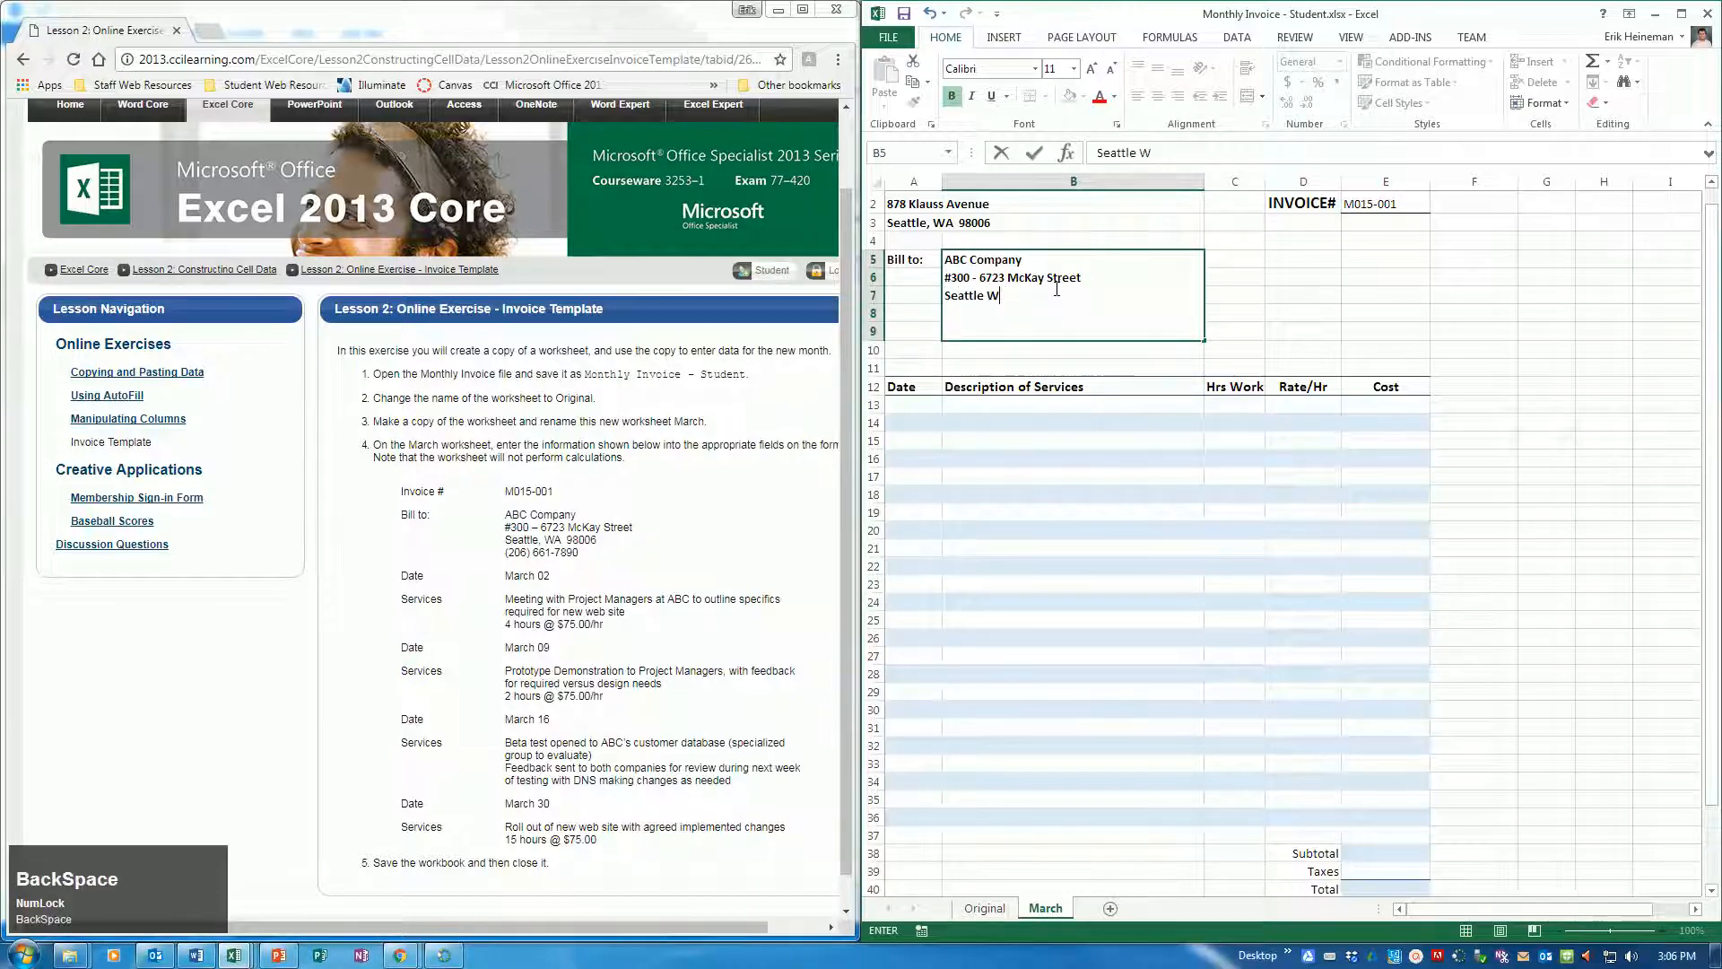
key(BackSpace)
text(, WA 98006)
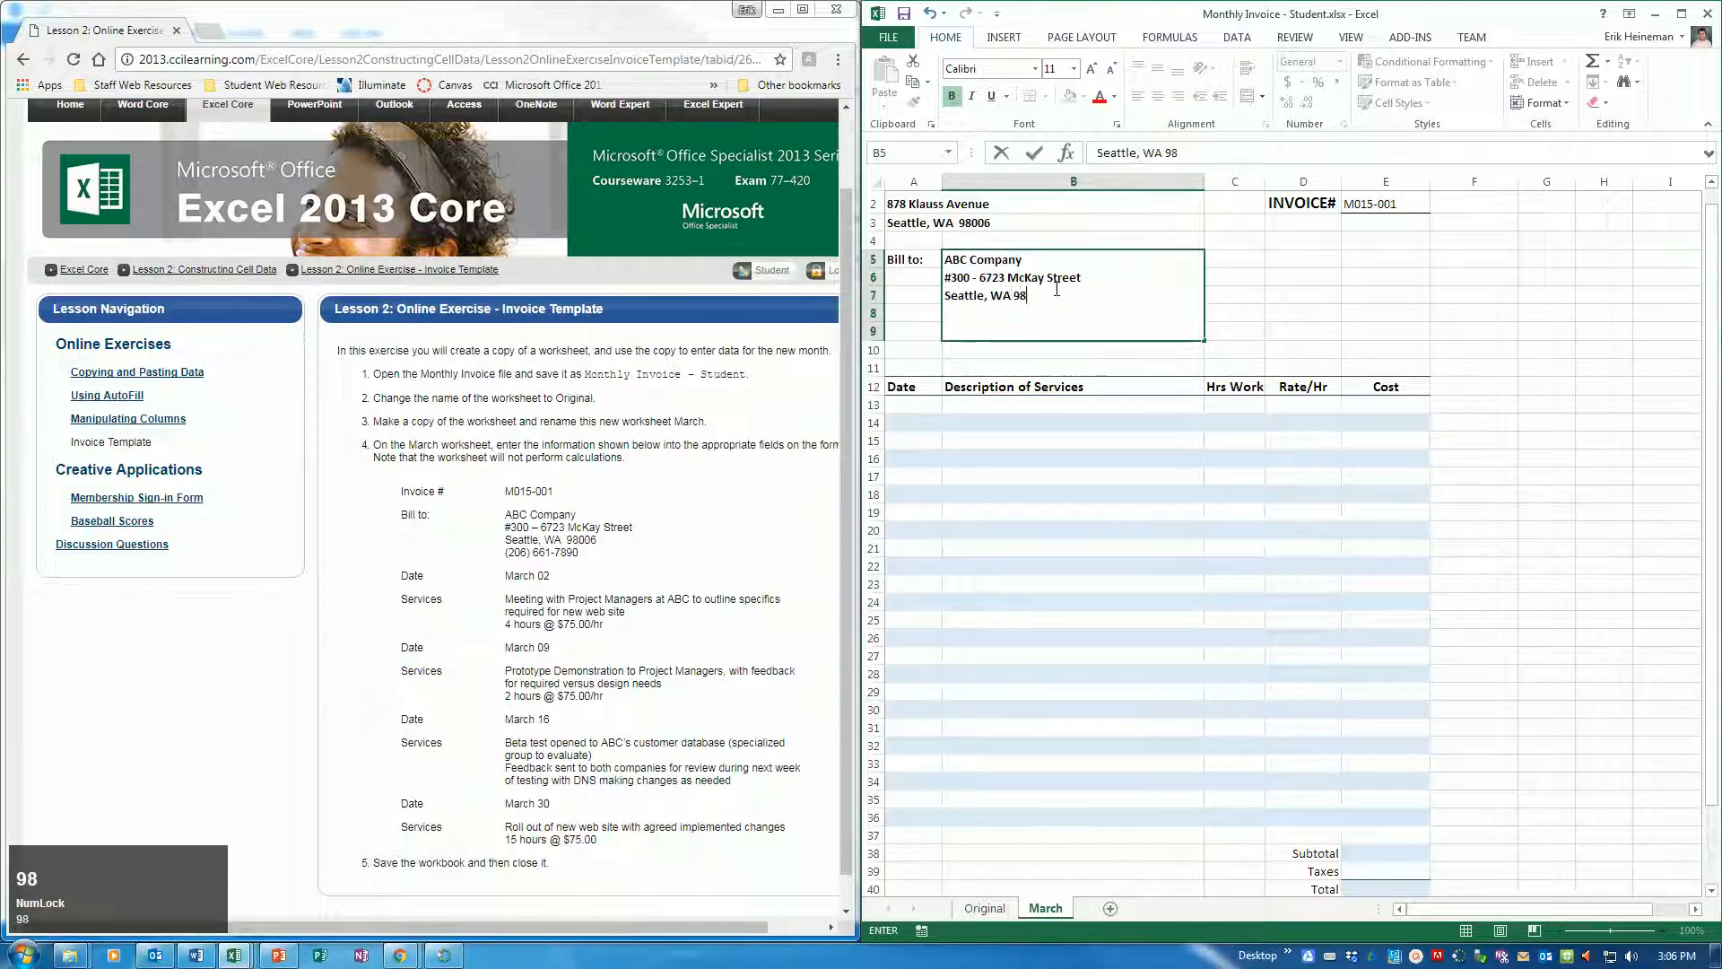
key(alt+Return)
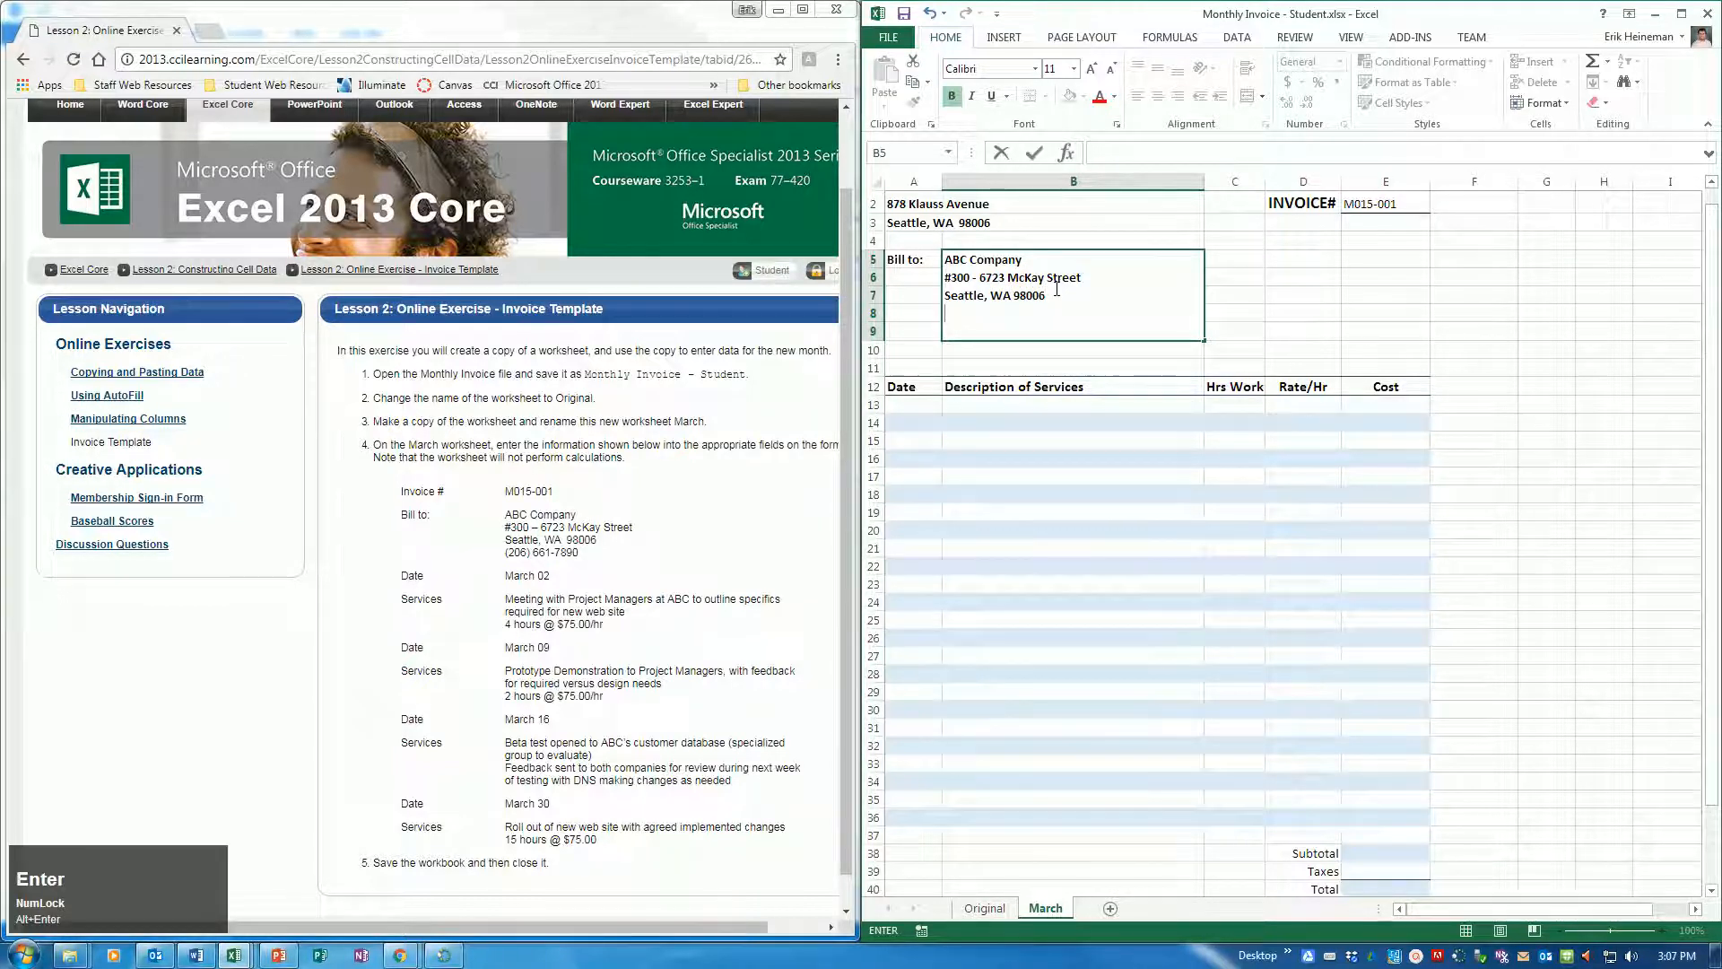
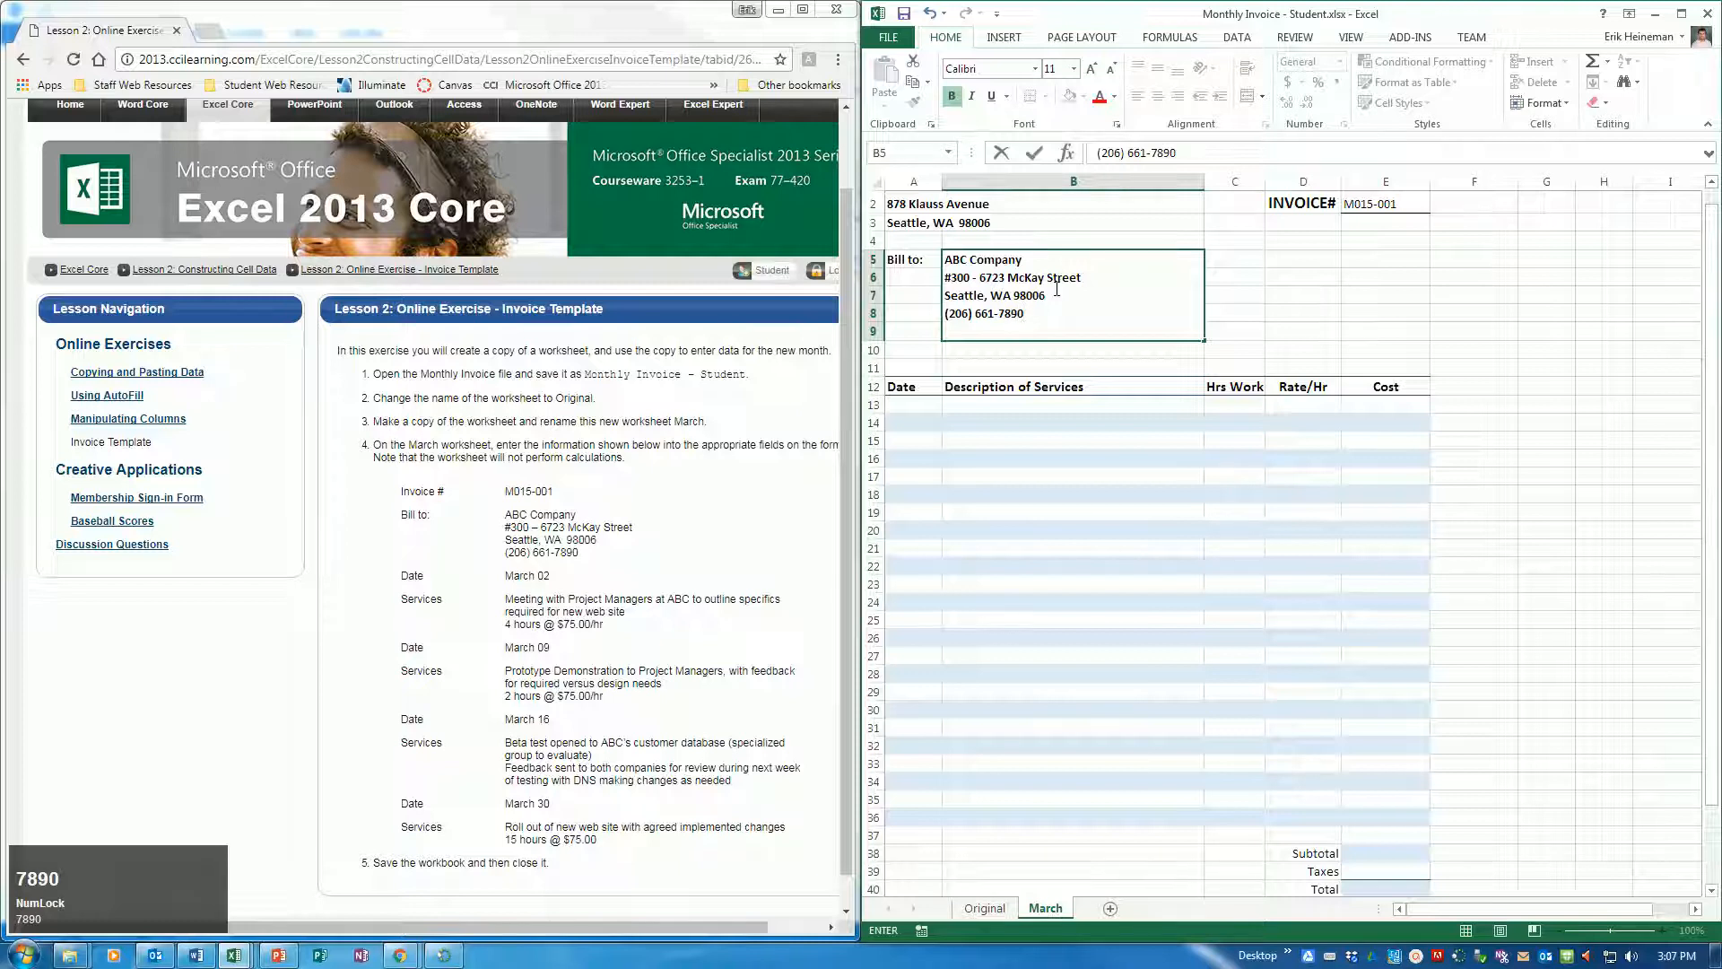
key(Return)
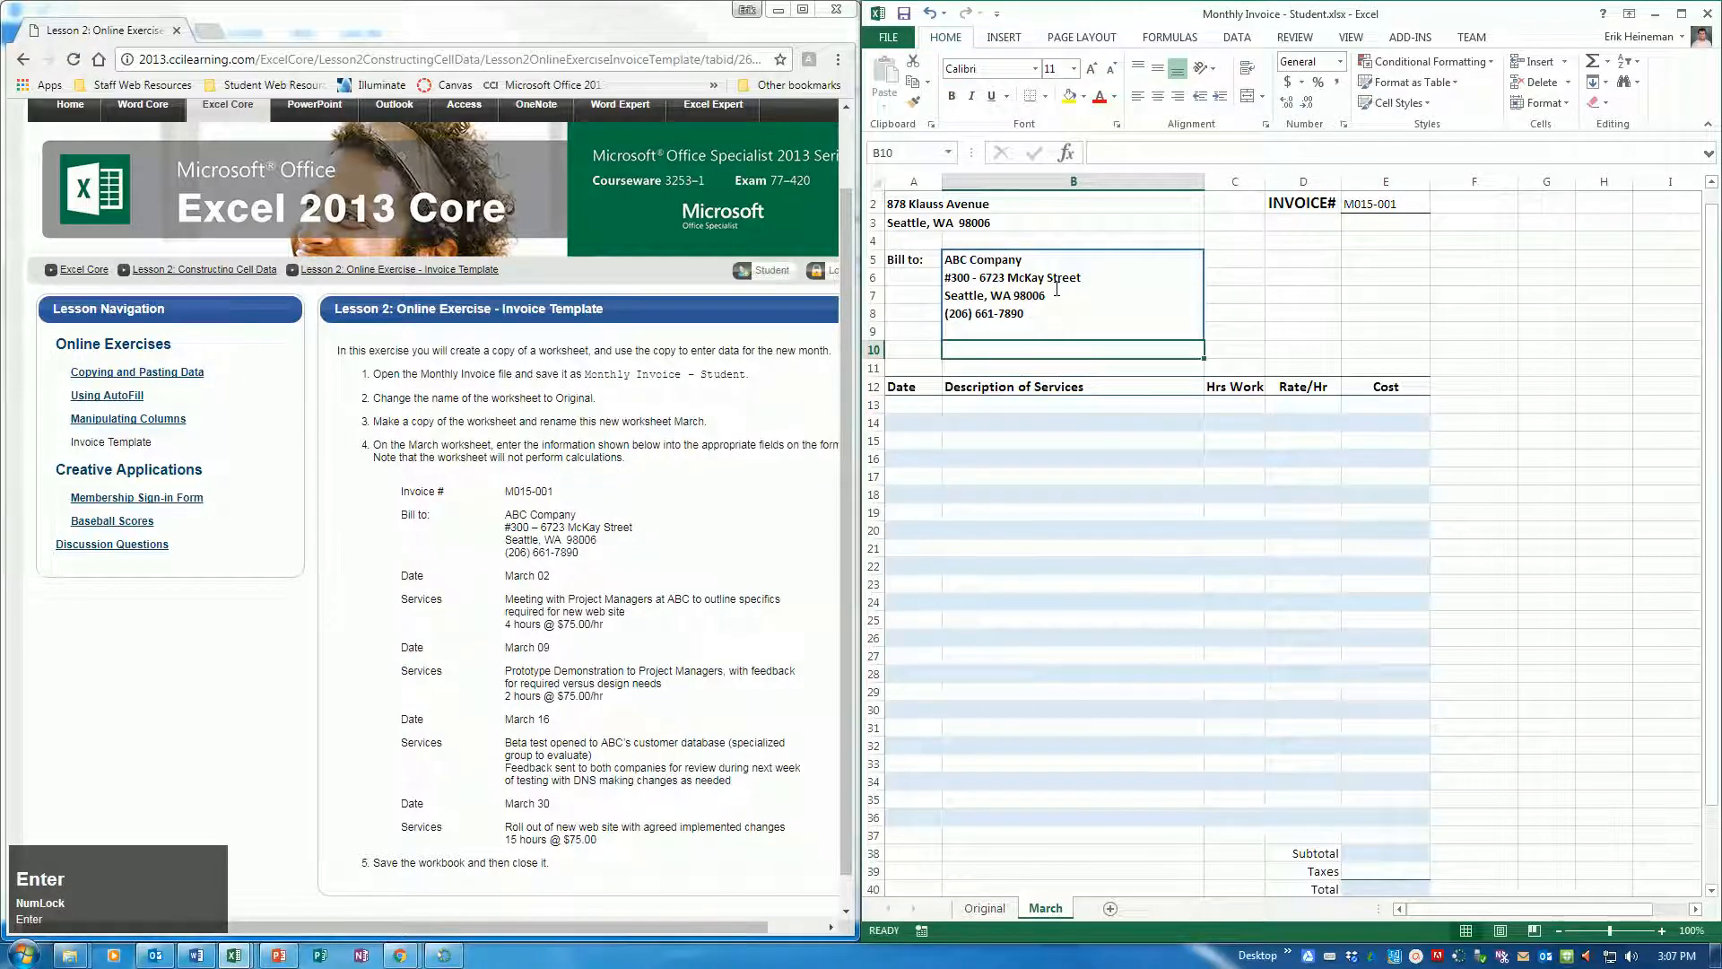
Enter March 02 as the first service date in cell A13
key(Down)
key(Down)
key(Down)
key(Left)
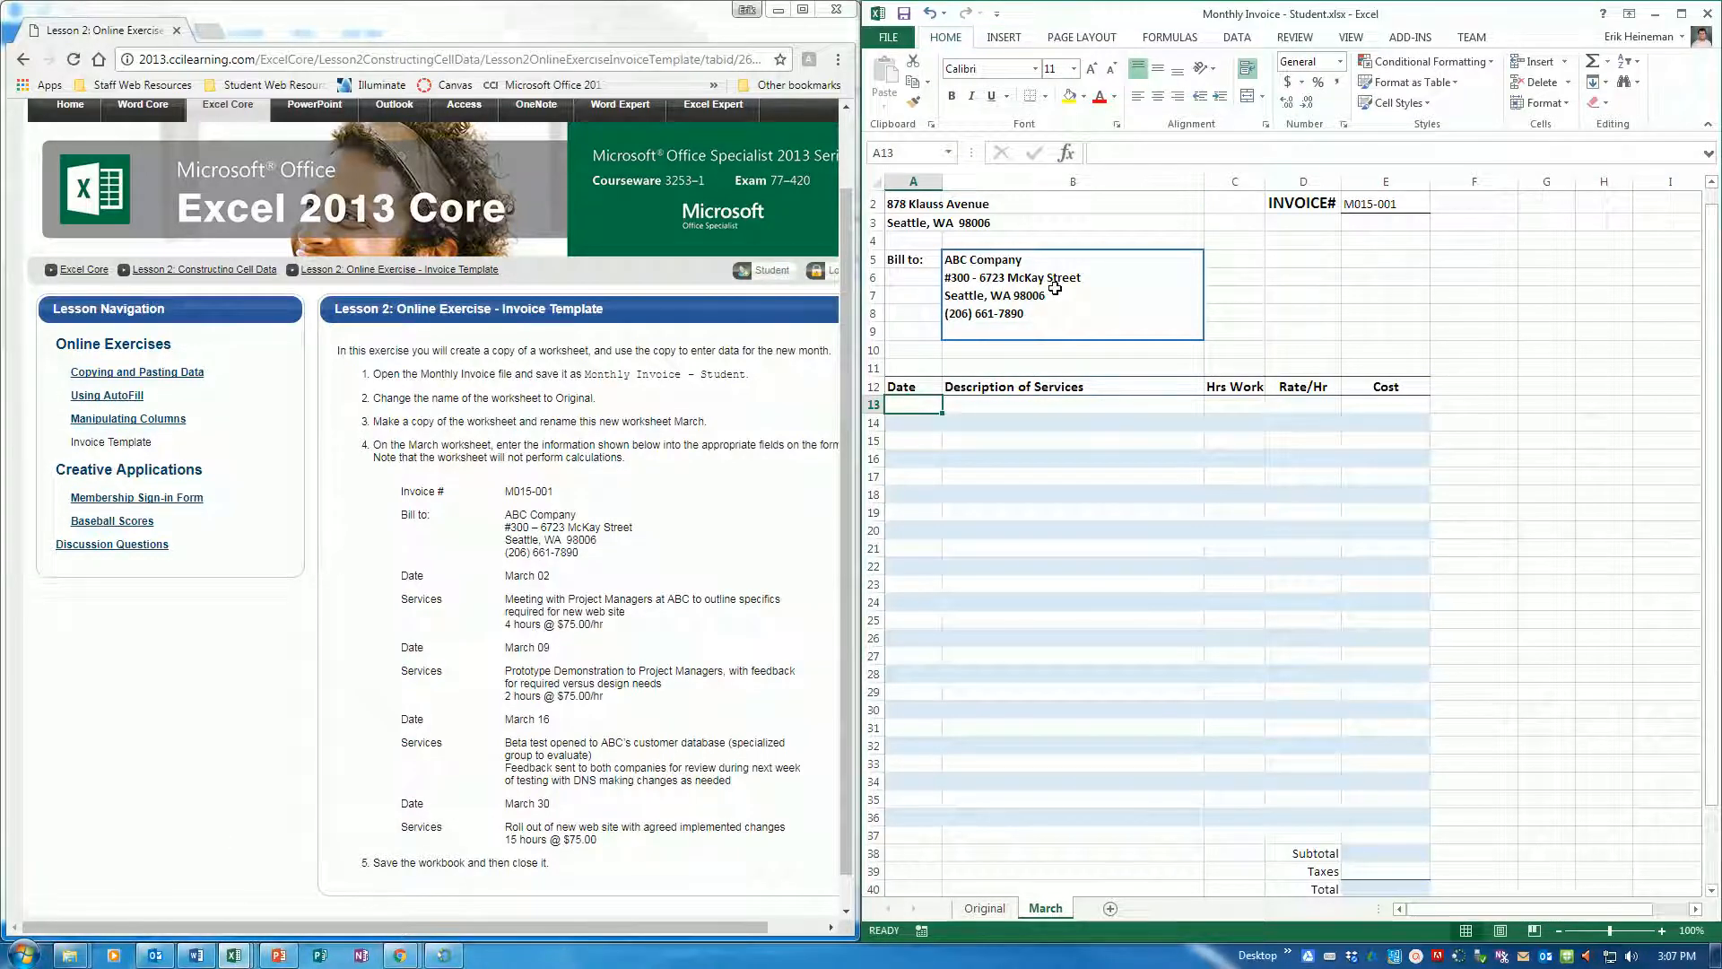
text(March 02)
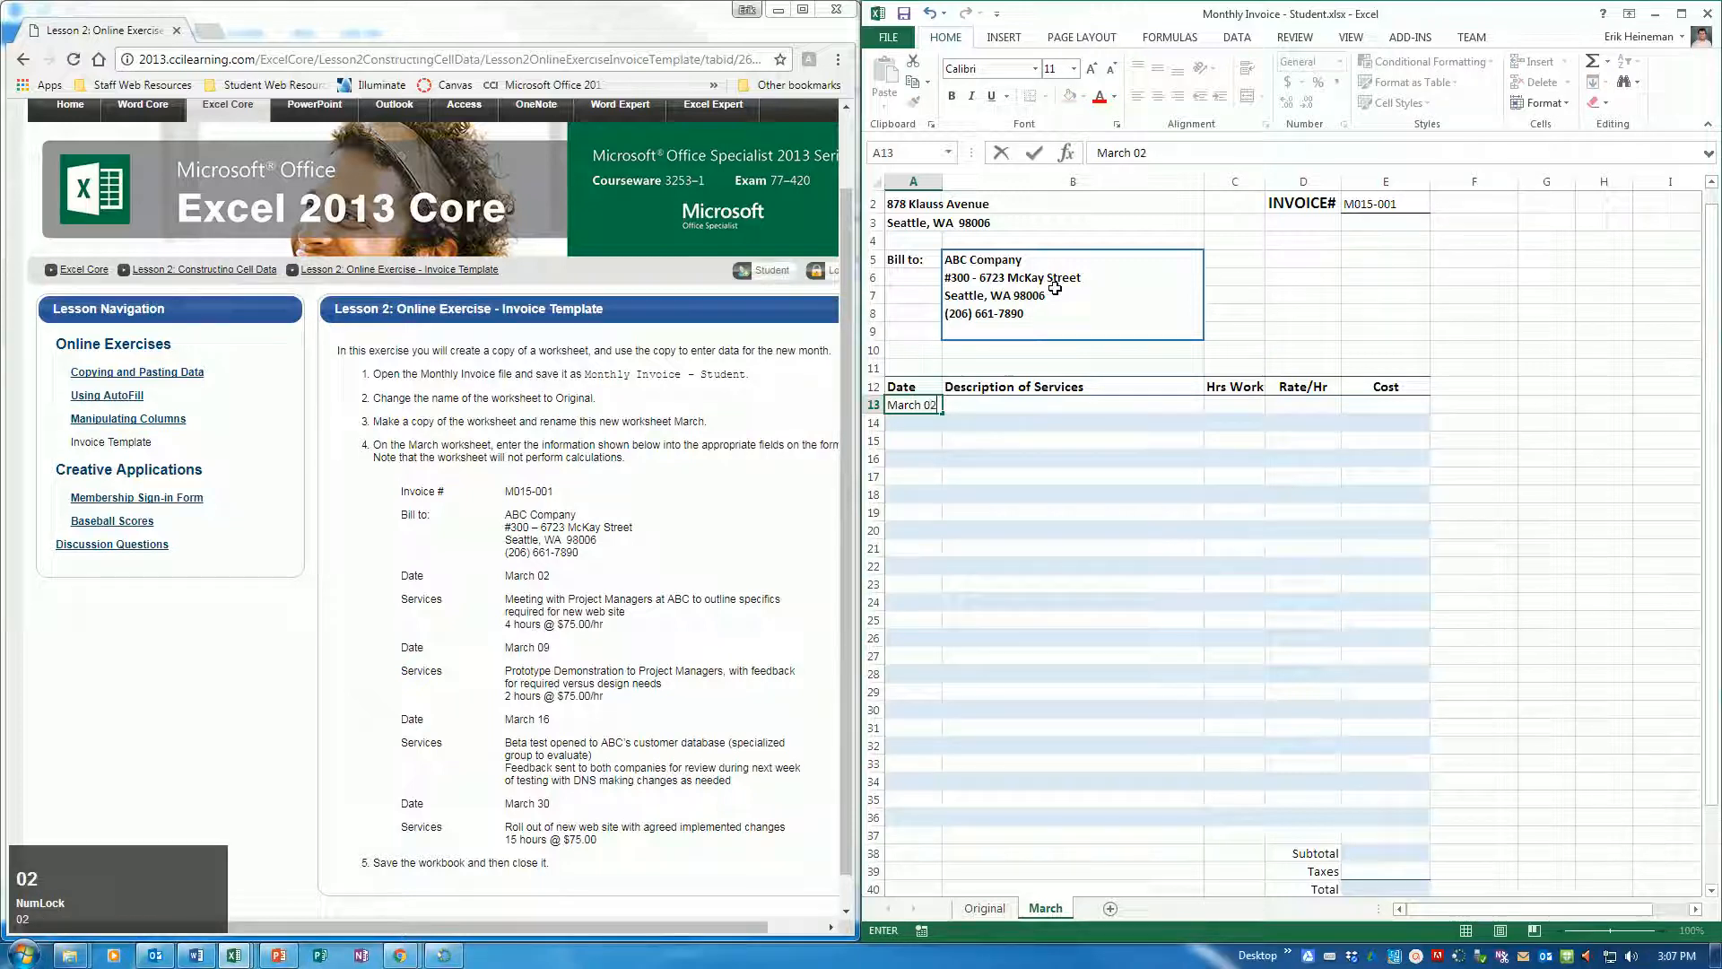
key(Tab)
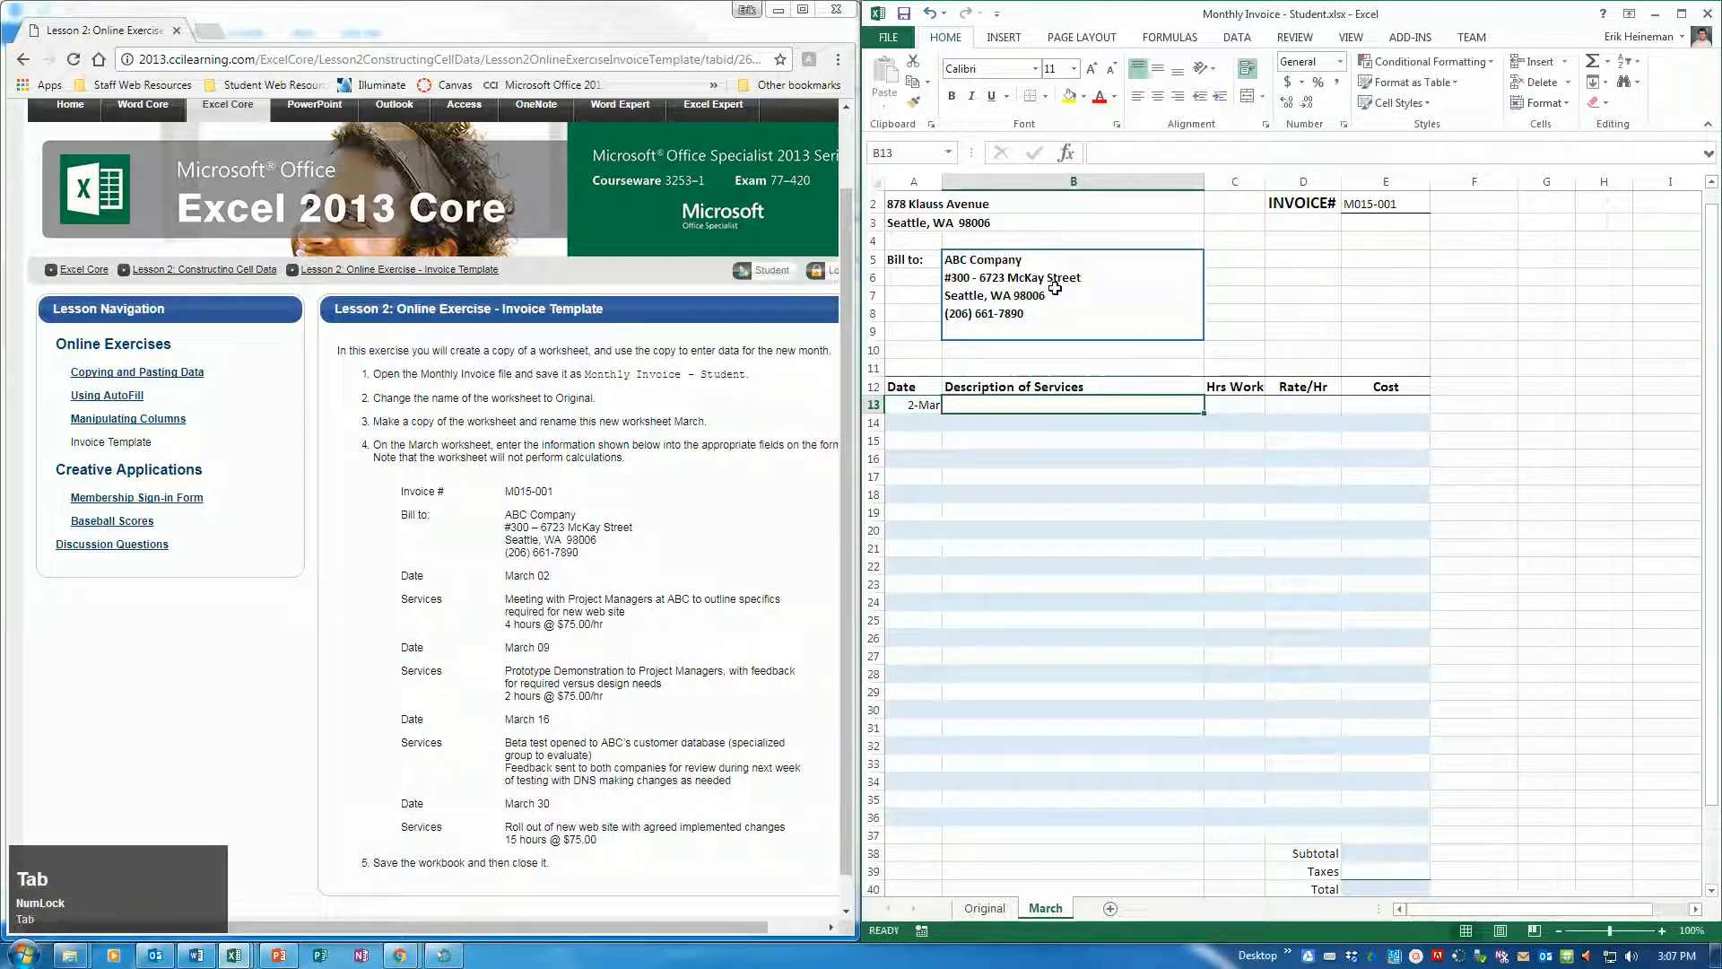
Enter "Meeting with Project Managers at ABC to outline specifics required for new web site" as the service description in B13
text(Me)
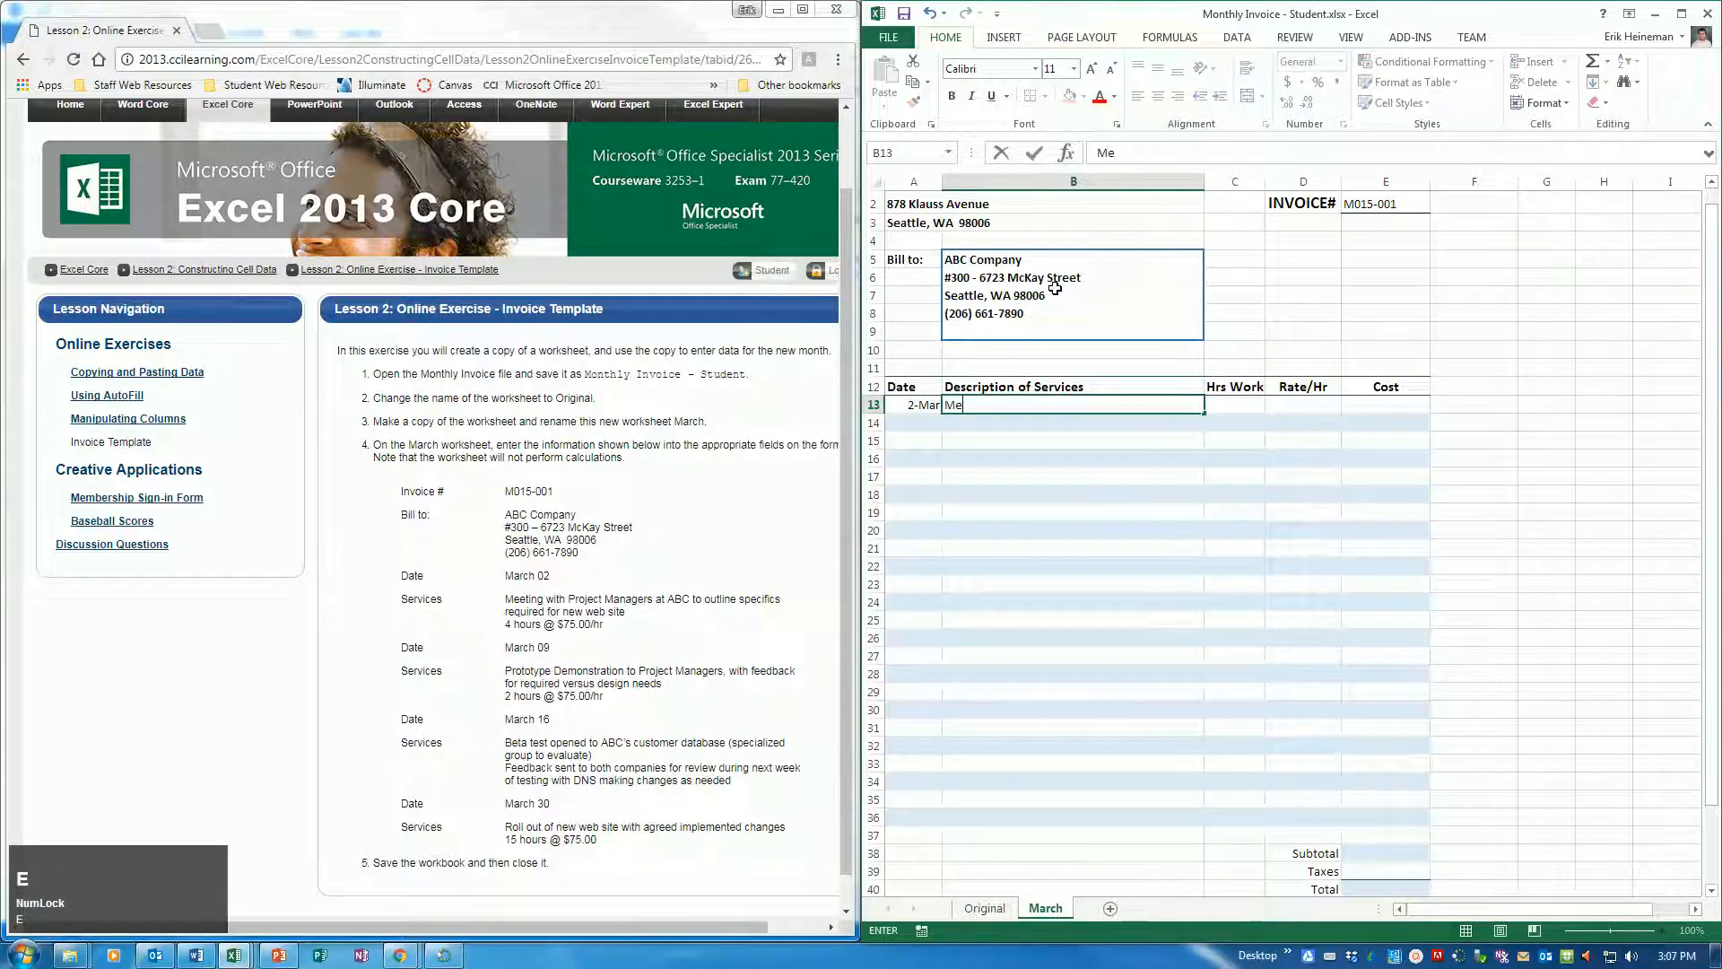
text(eting with Proj)
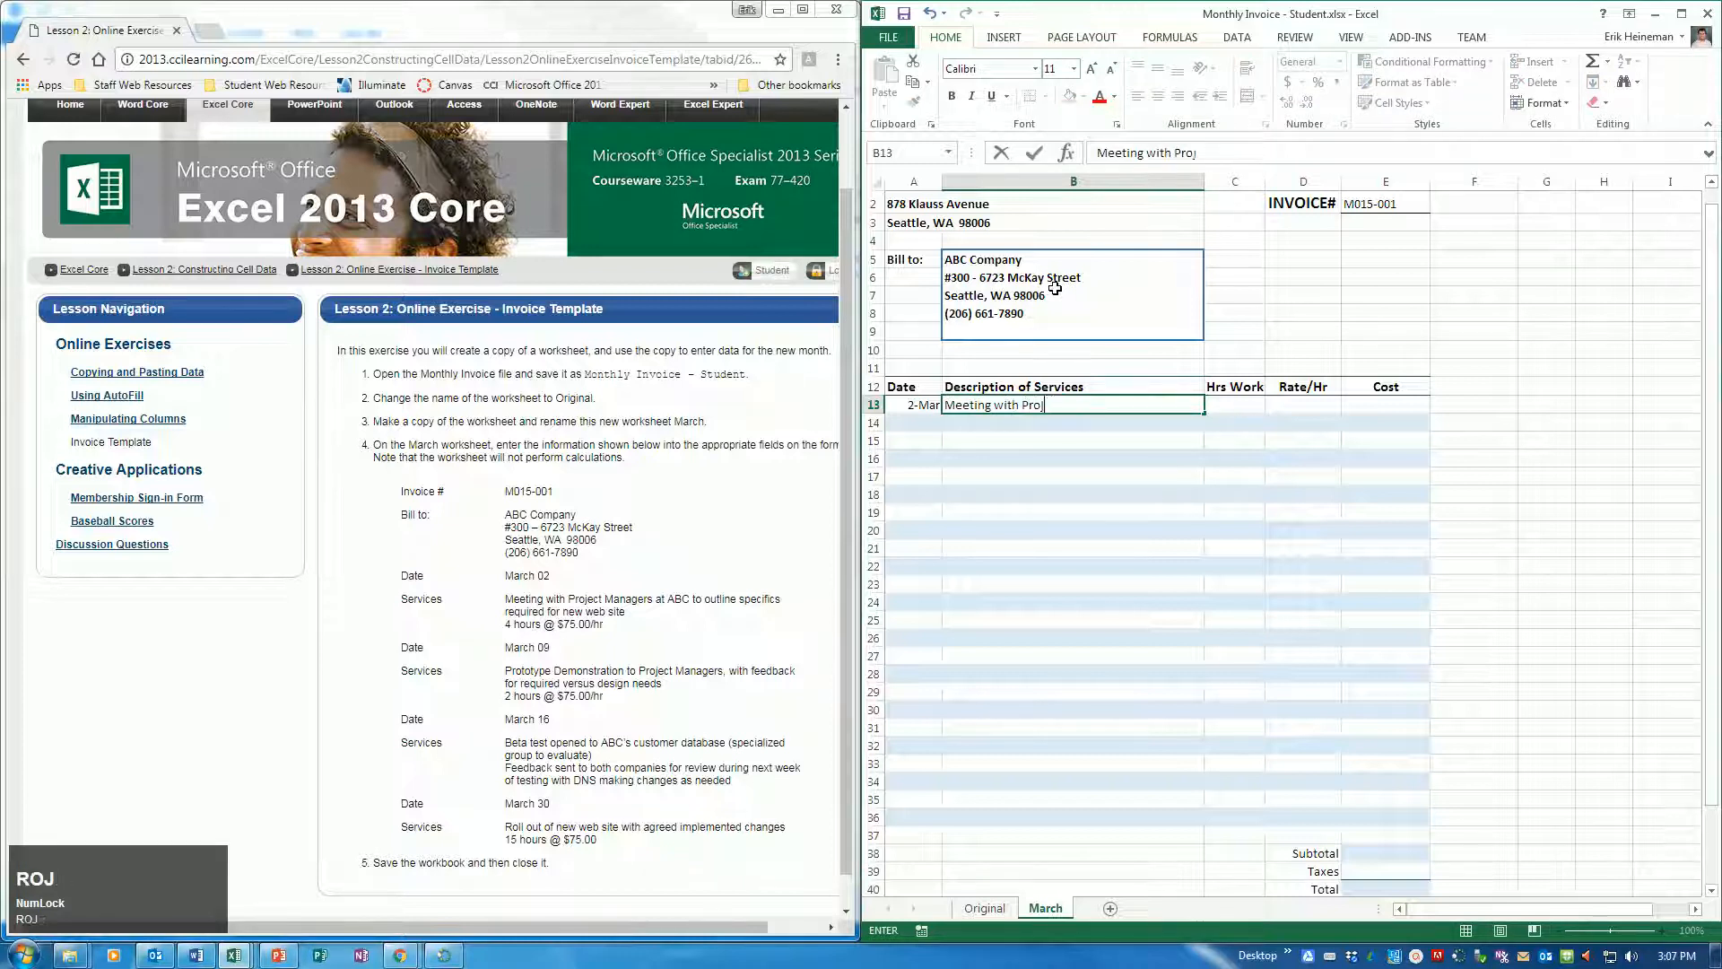
text(ect Managers)
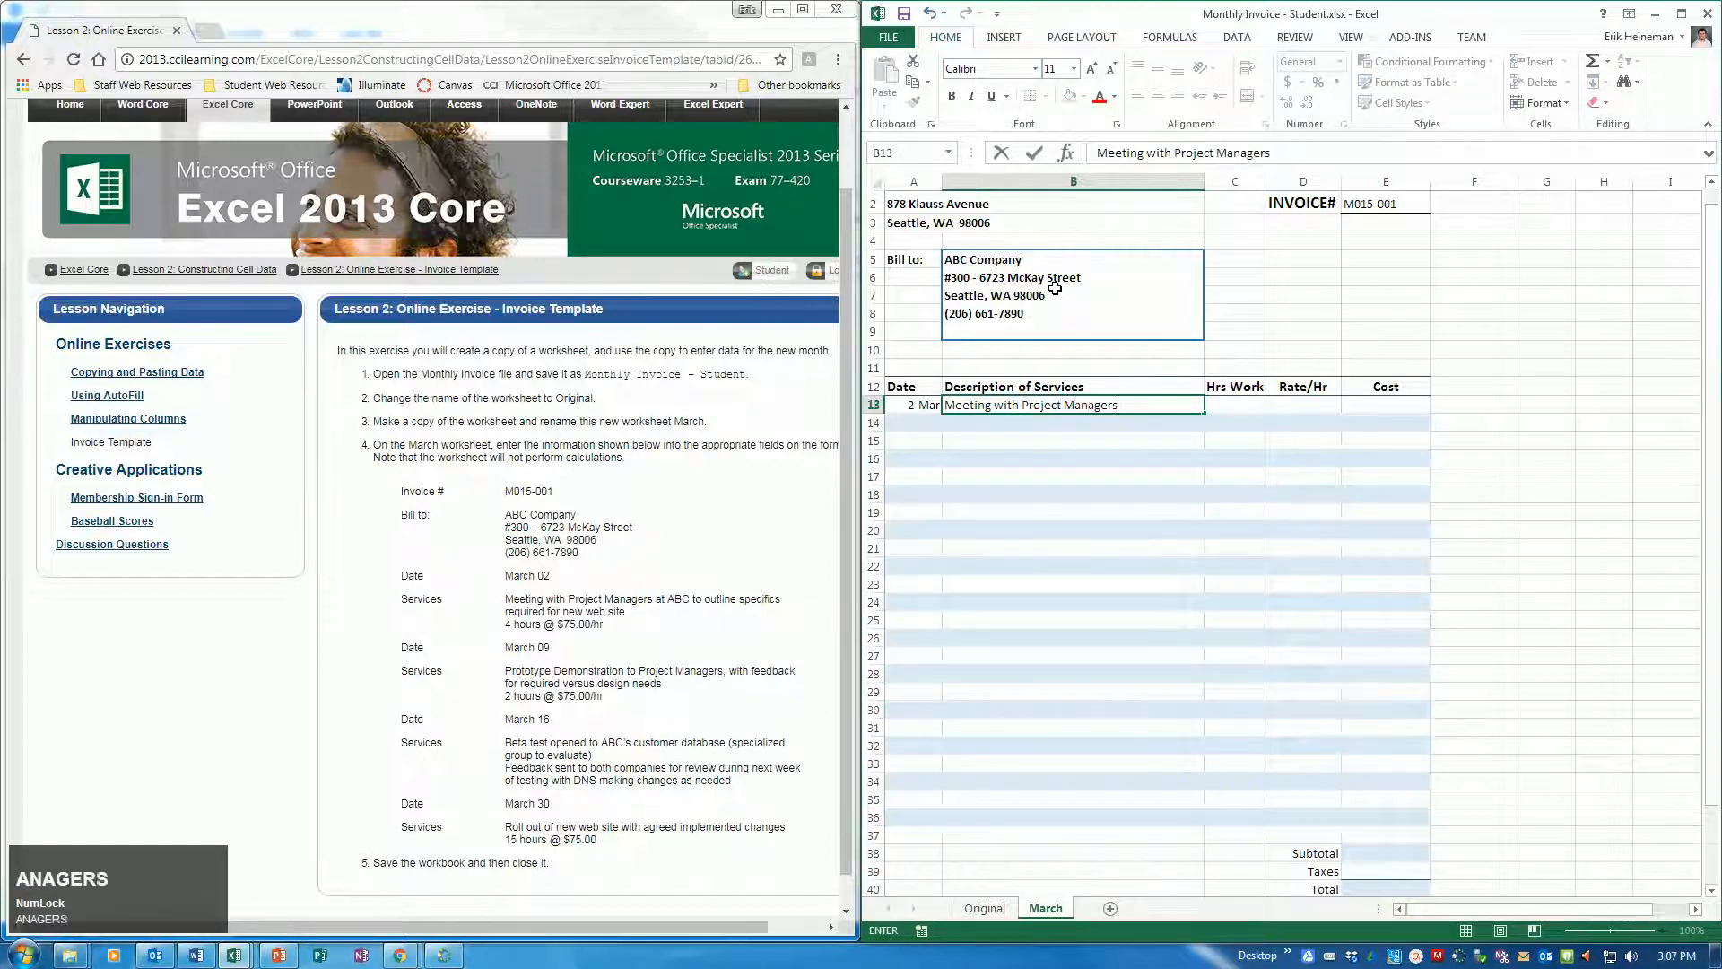
text( at ABC to )
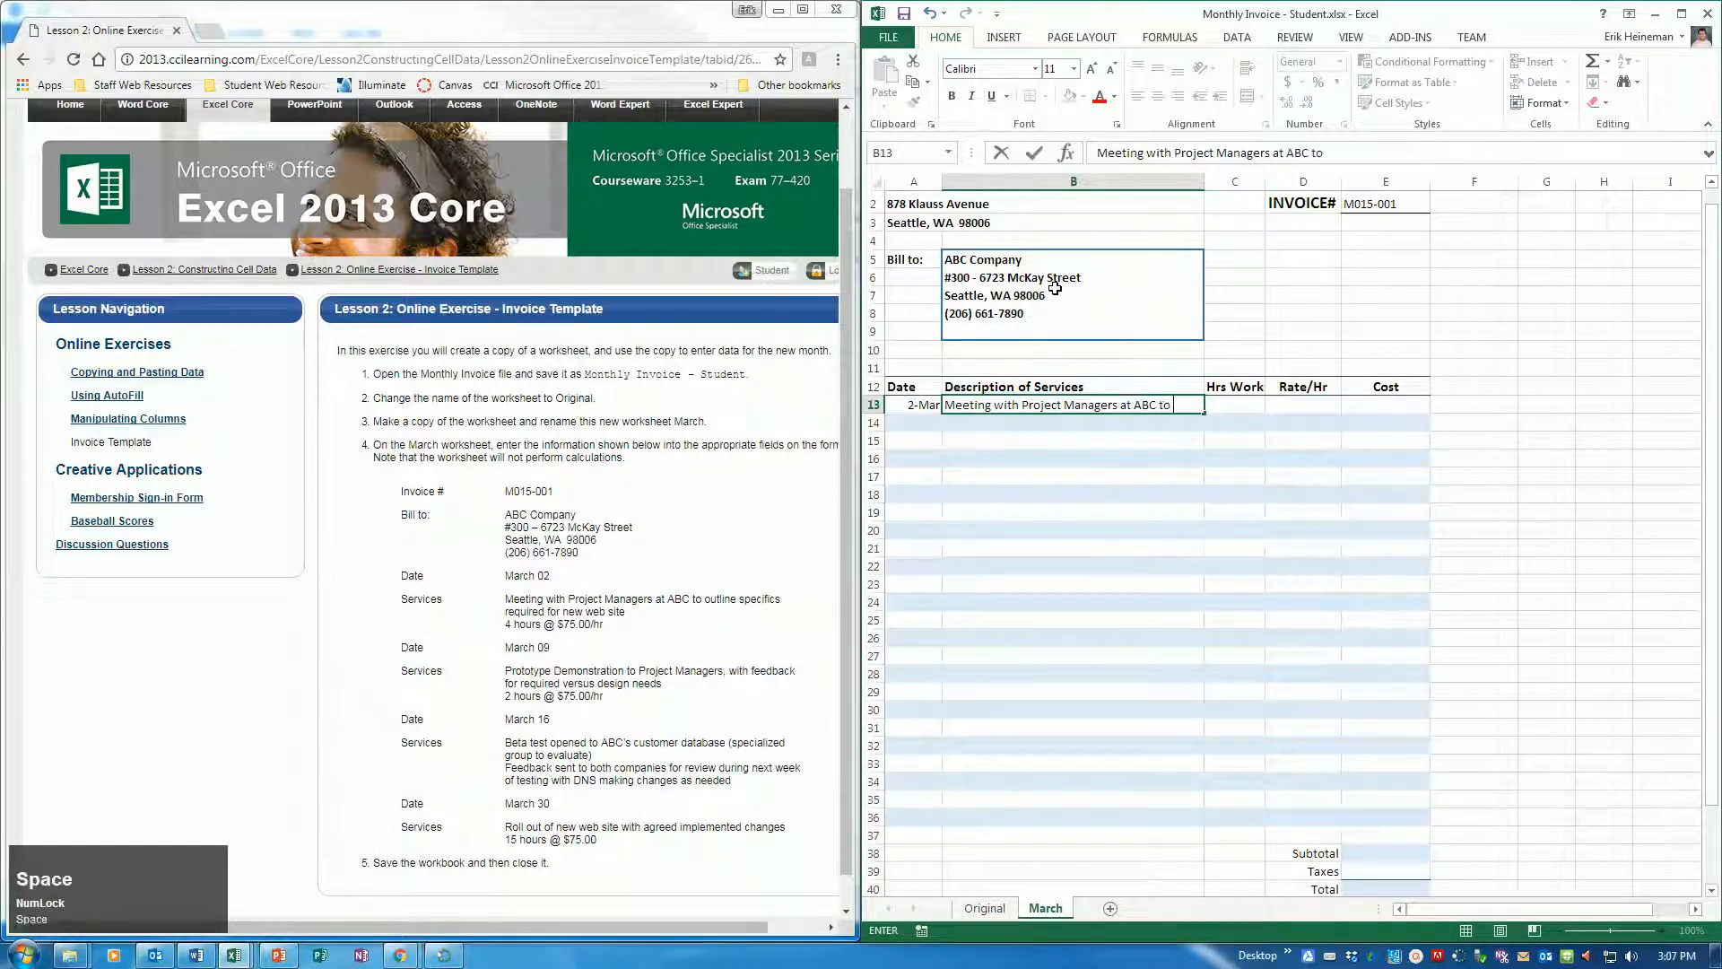
text(outline specifics required for new web site)
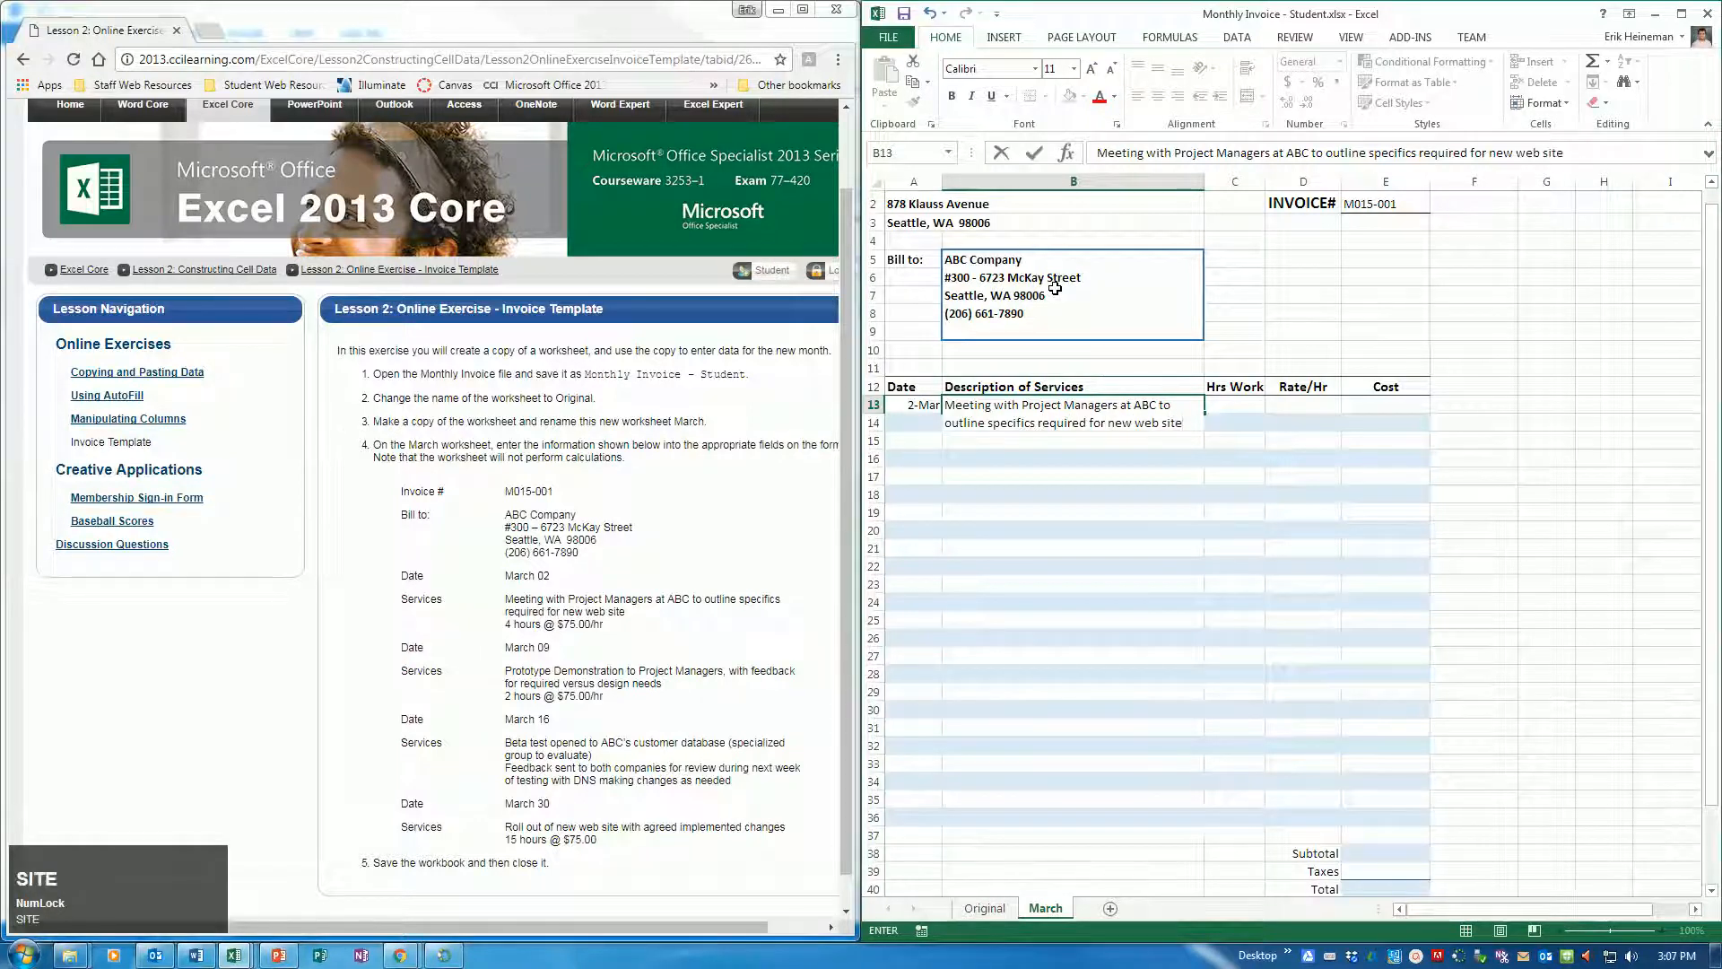
key(Tab)
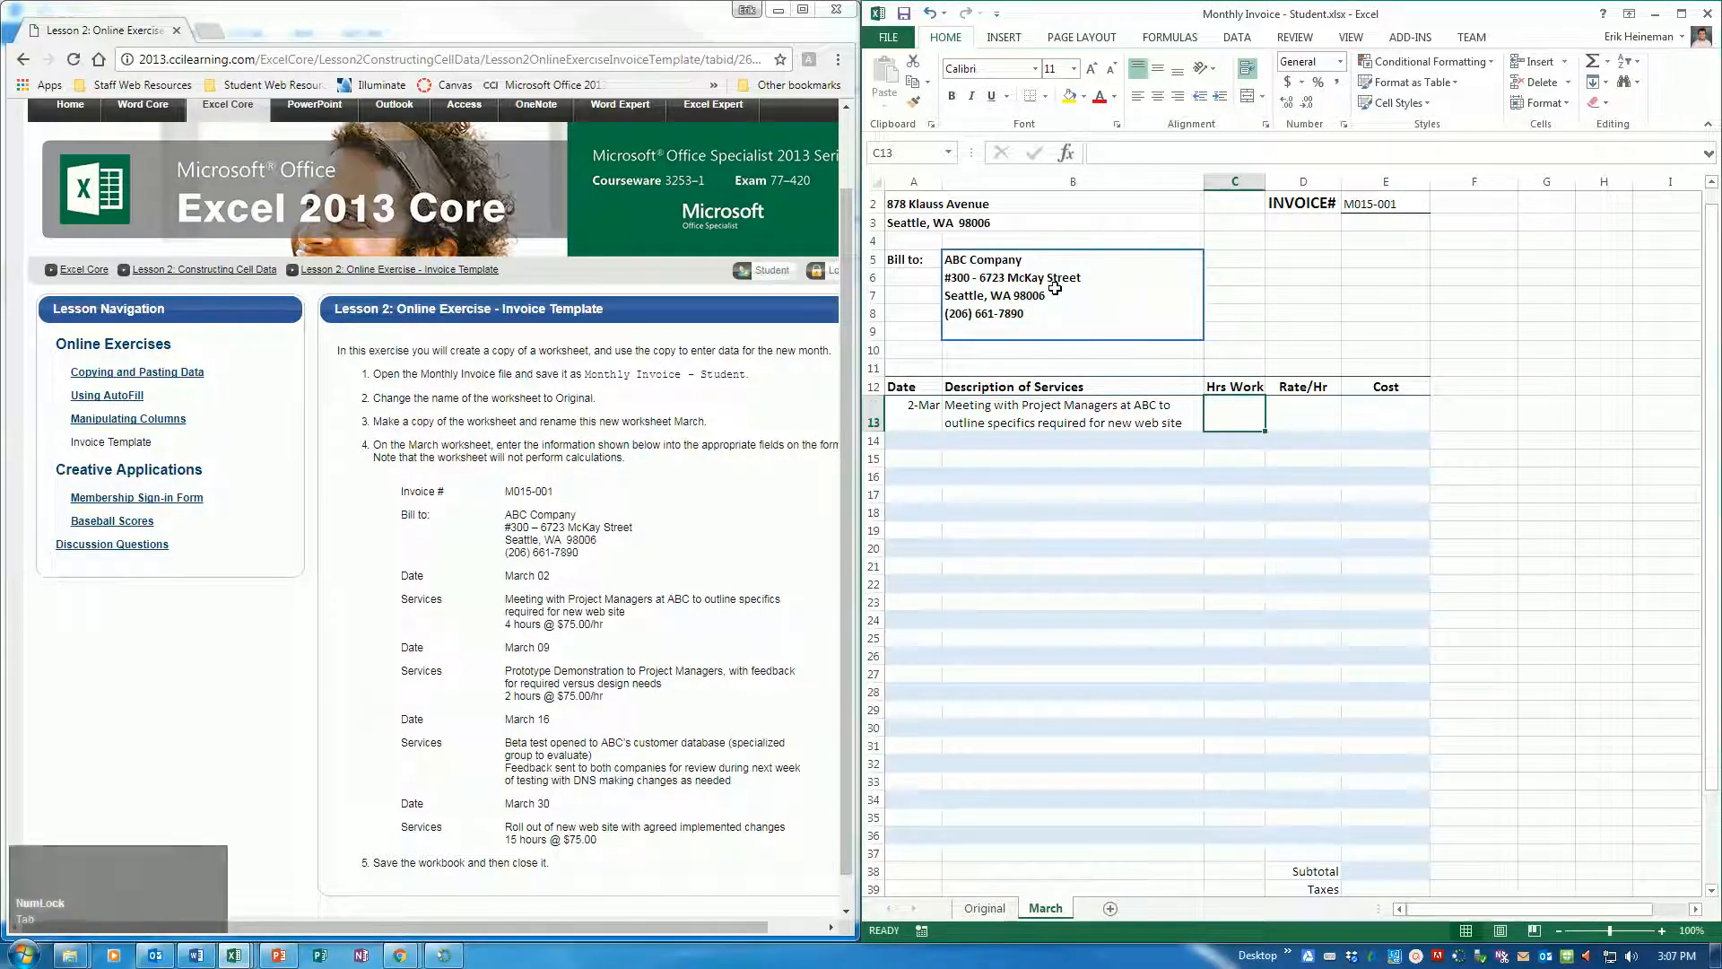
Enter 4 hours worked and a rate of $75 per hour for the March 02 service in row 13
text(4)
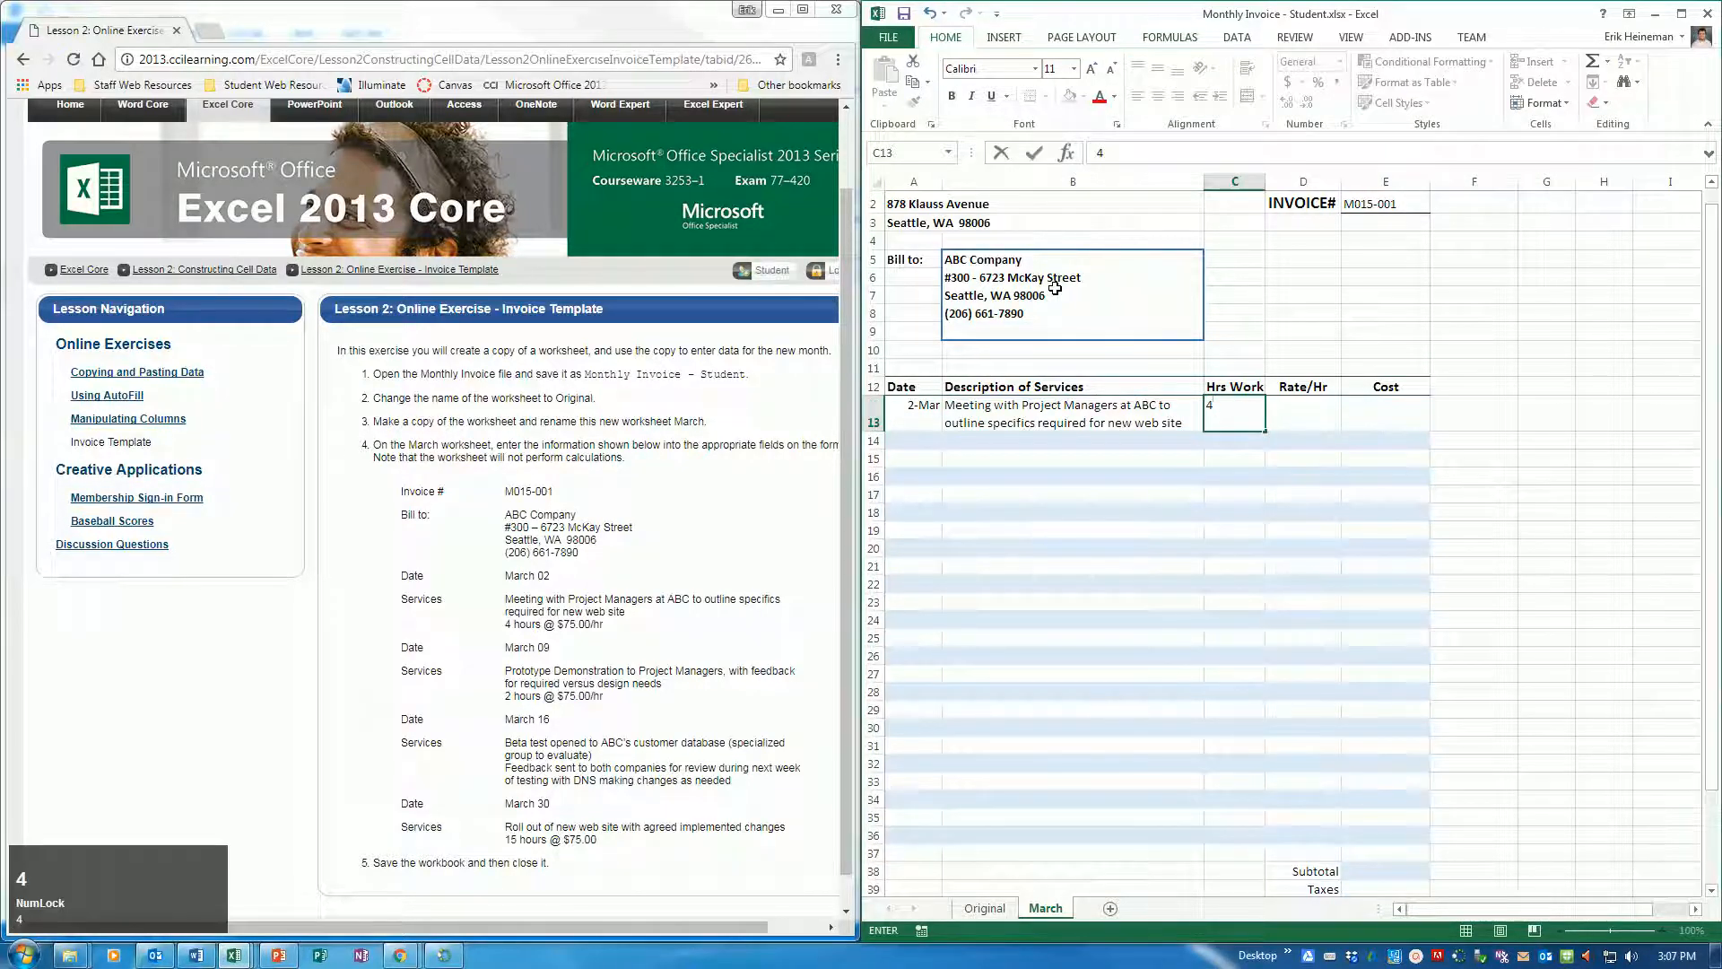
key(Tab)
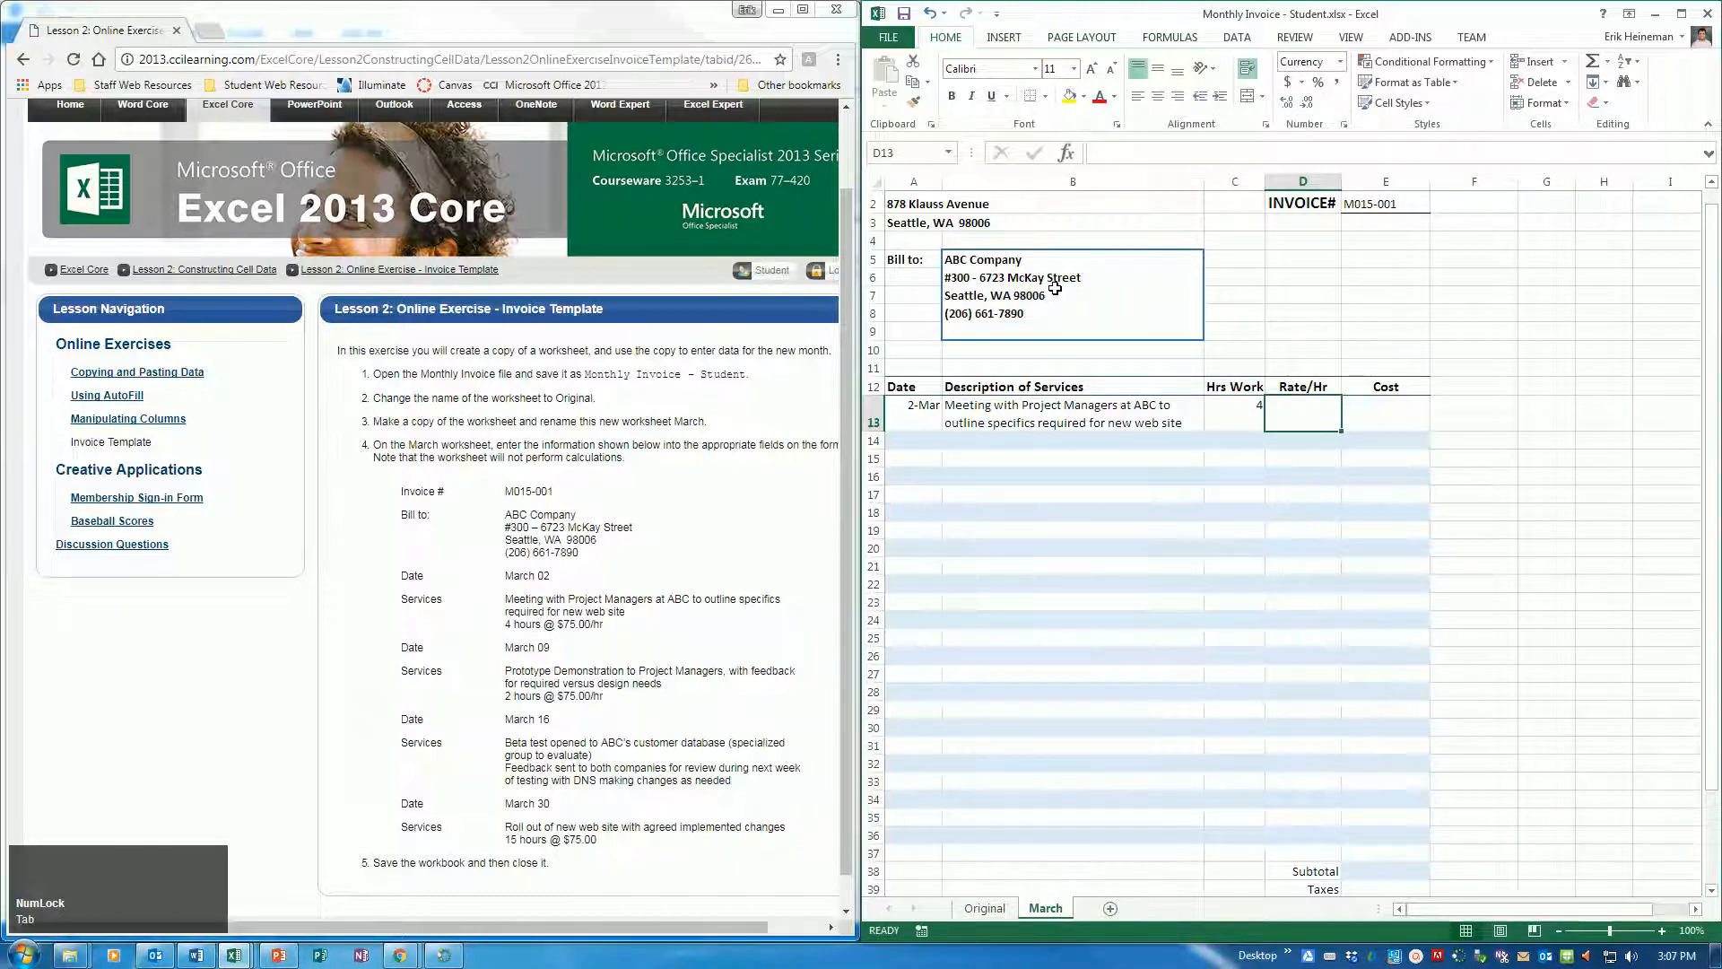
text($)
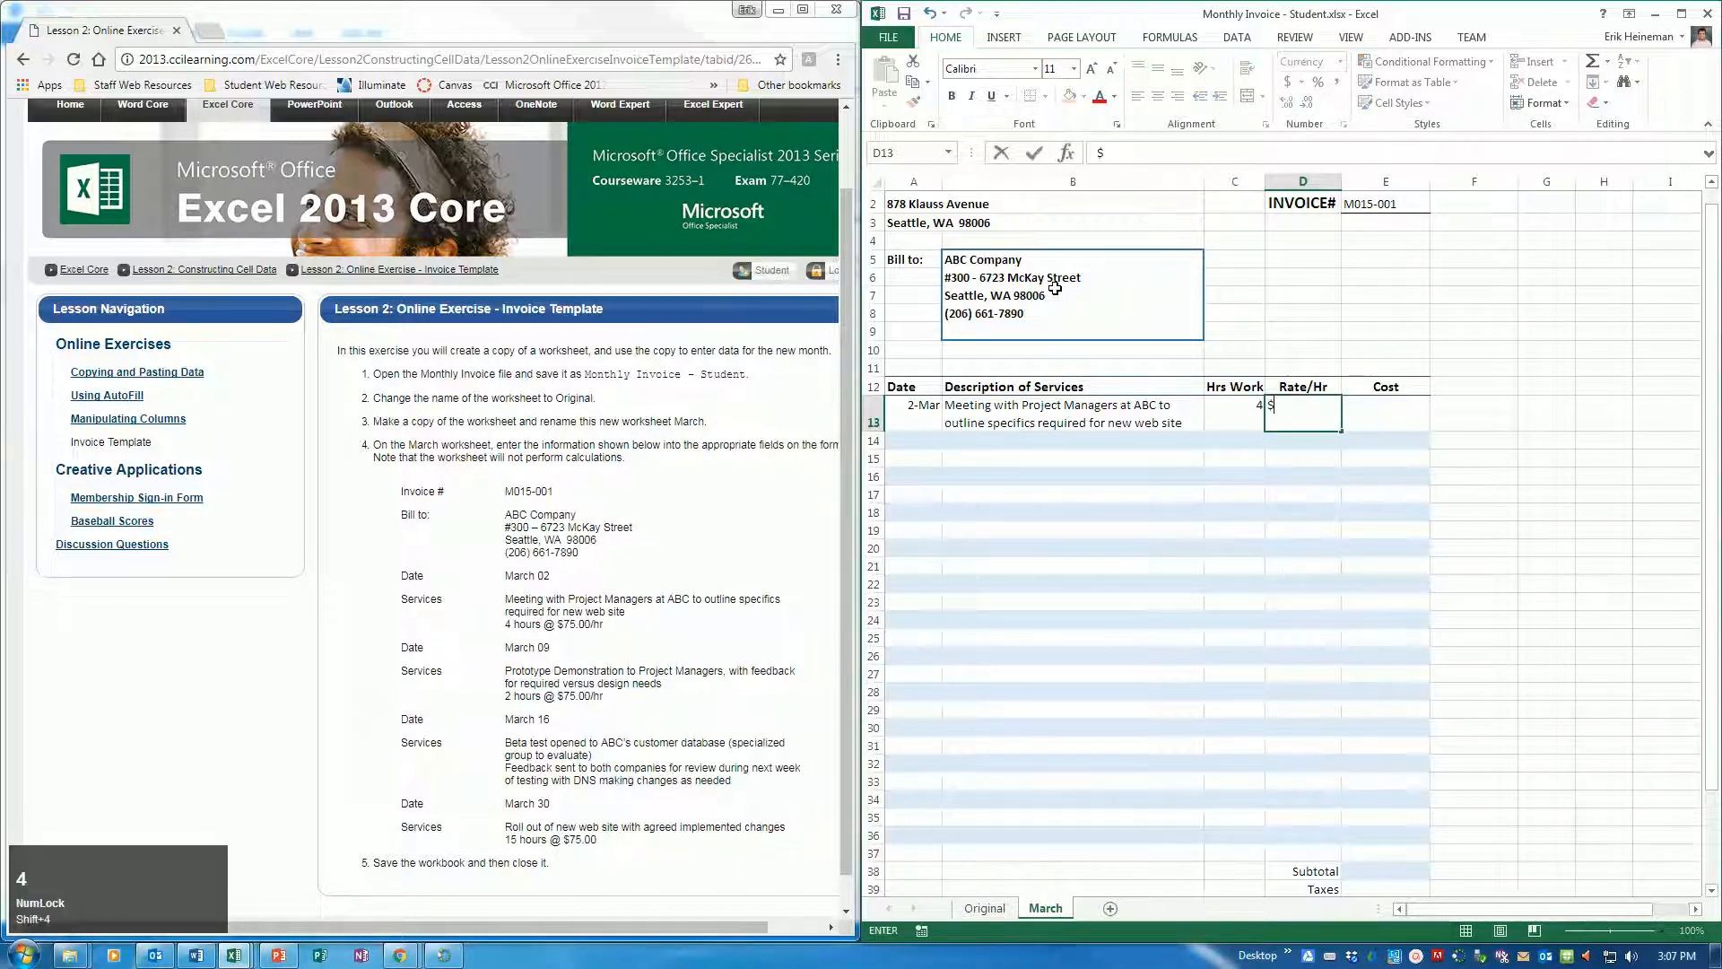
text(7)
key(Tab)
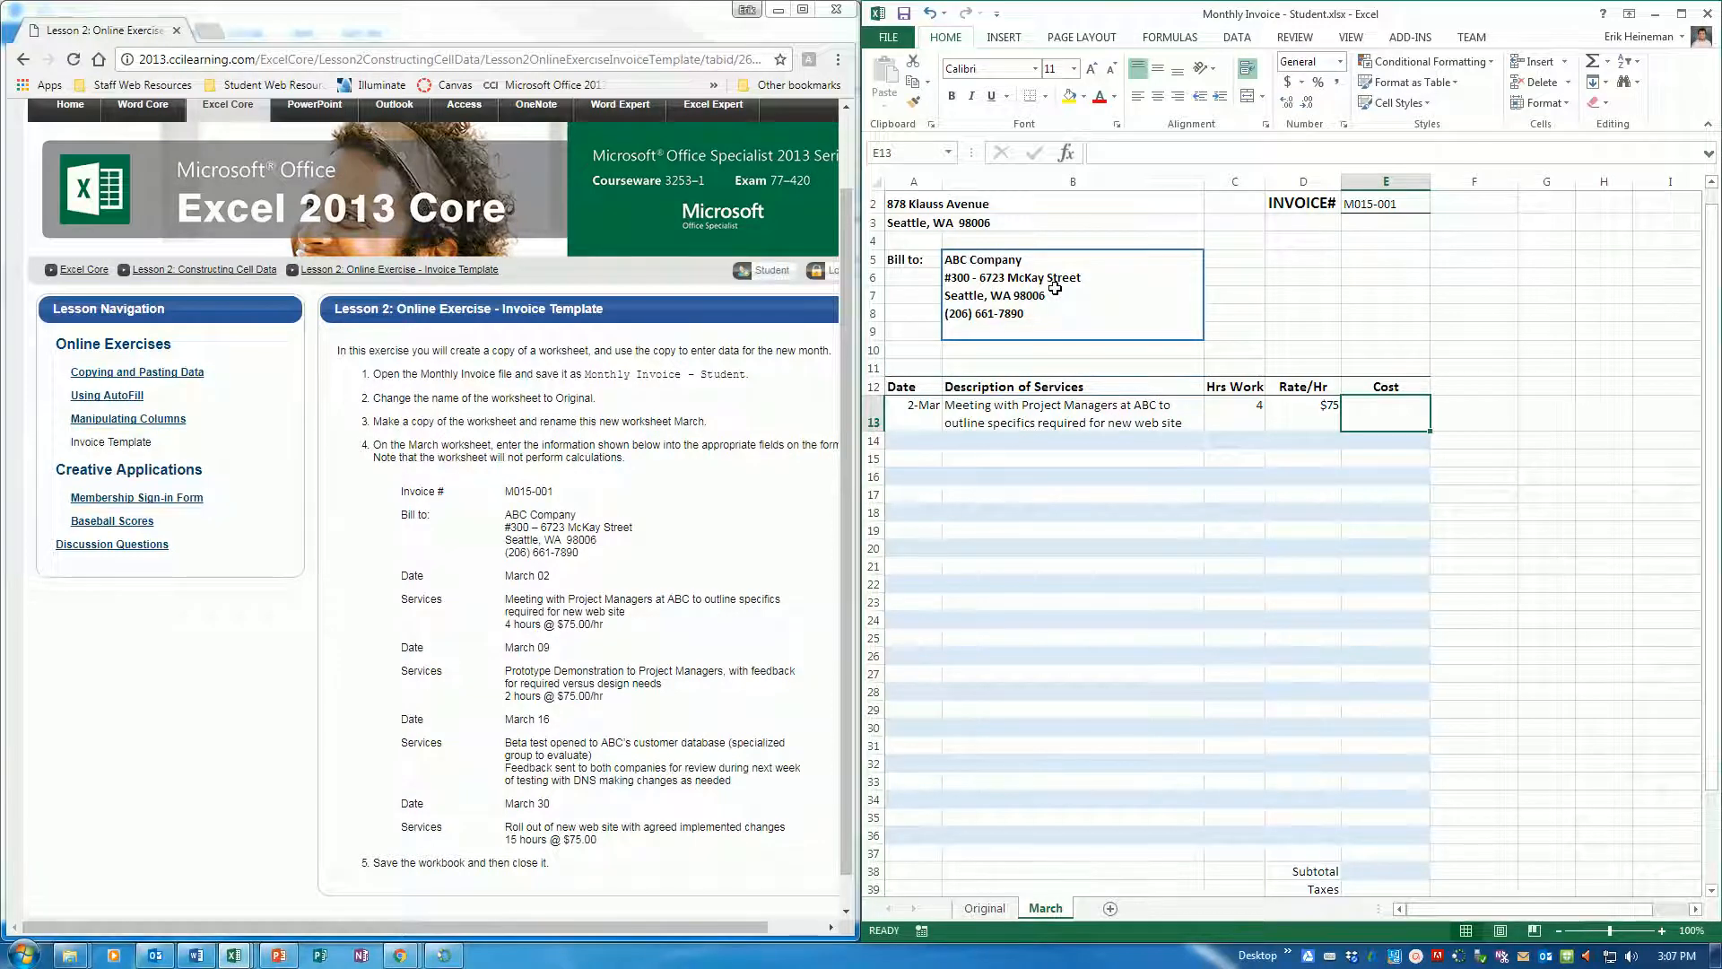
key(Return)
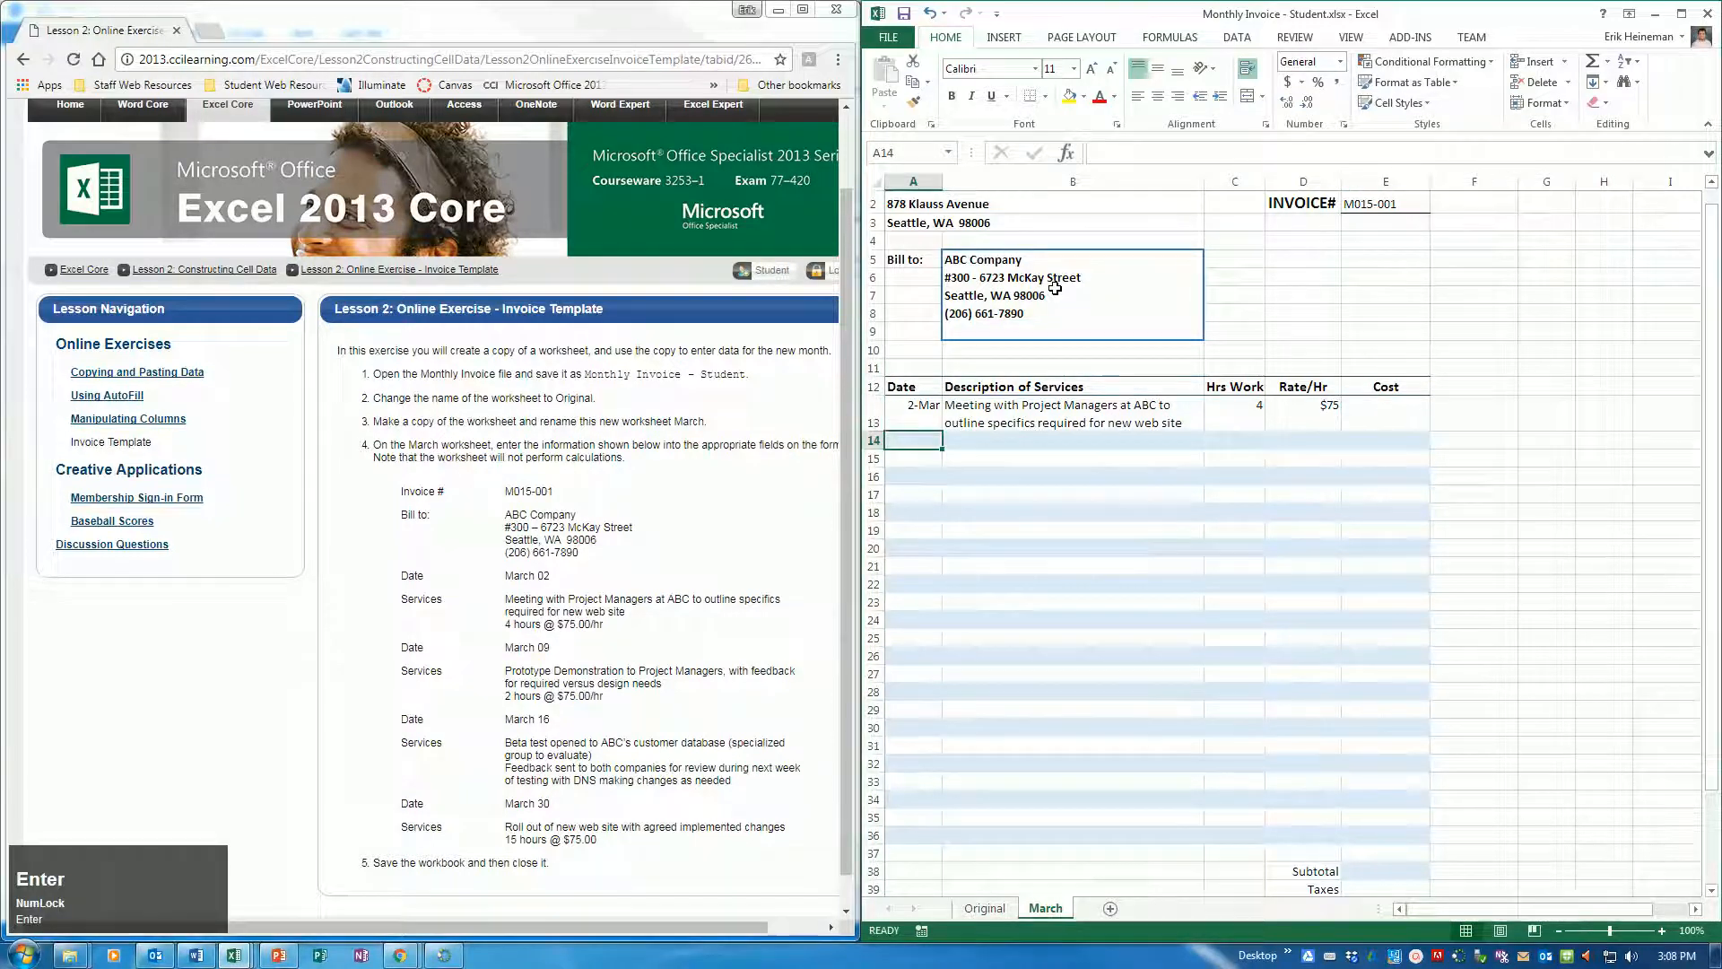
Enter March 09 as the second service date in cell A14
key(shift)
text(Ma)
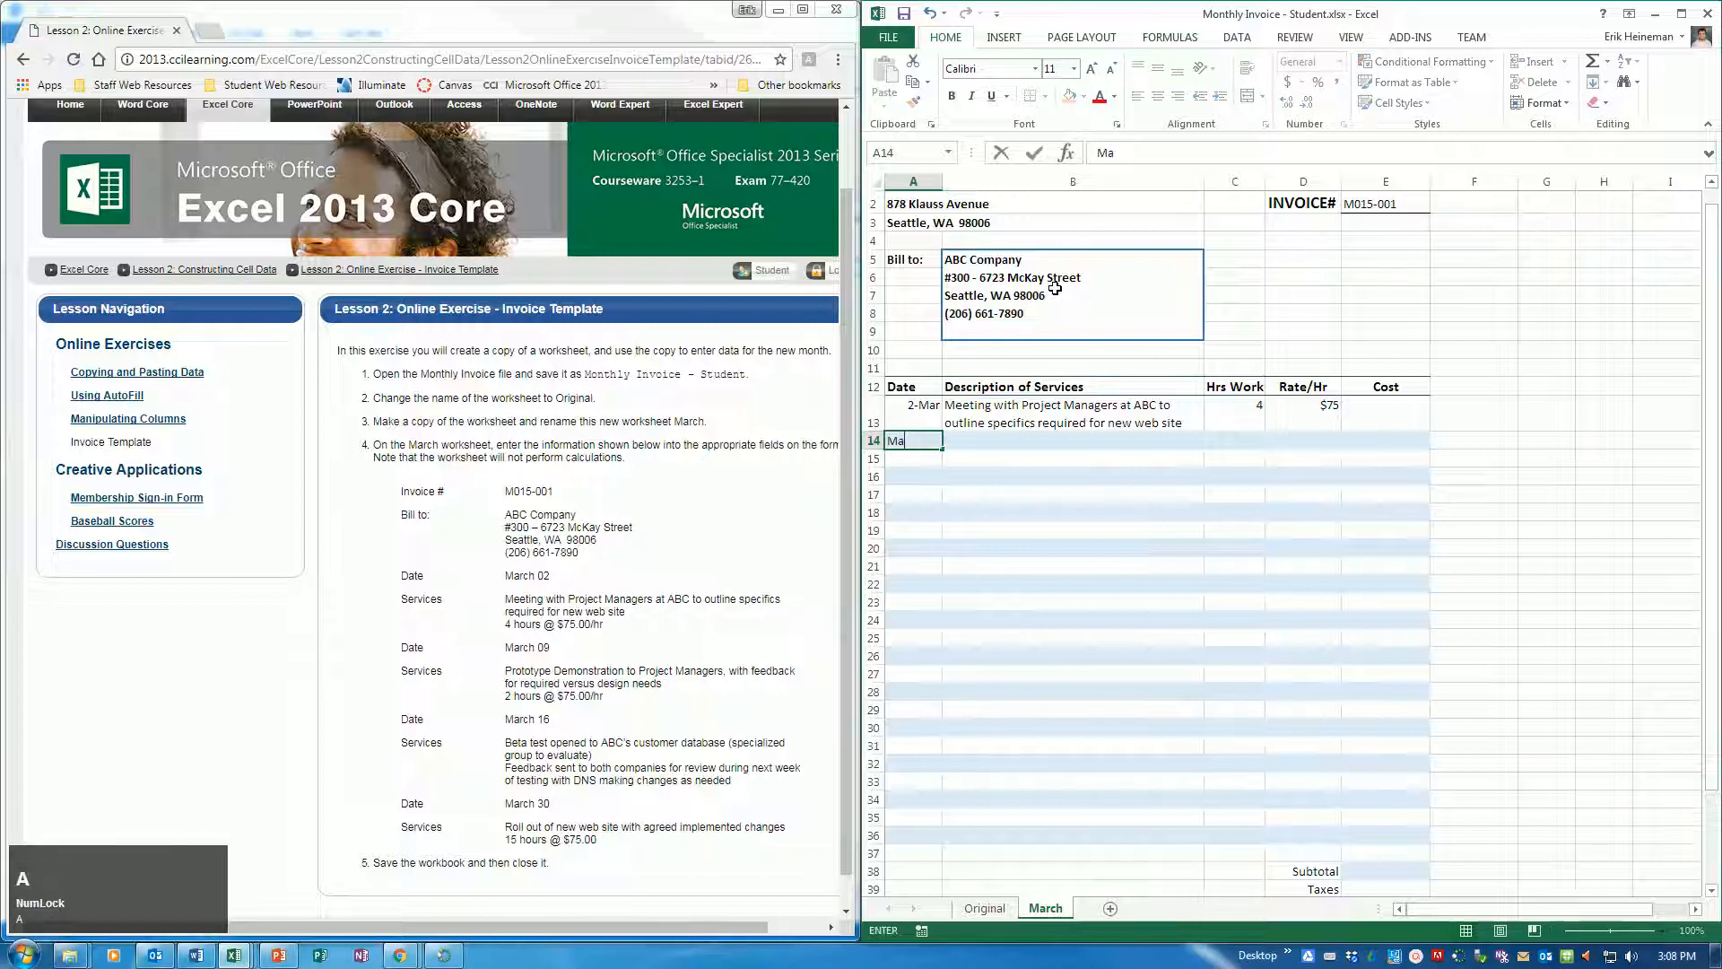
text(r 9)
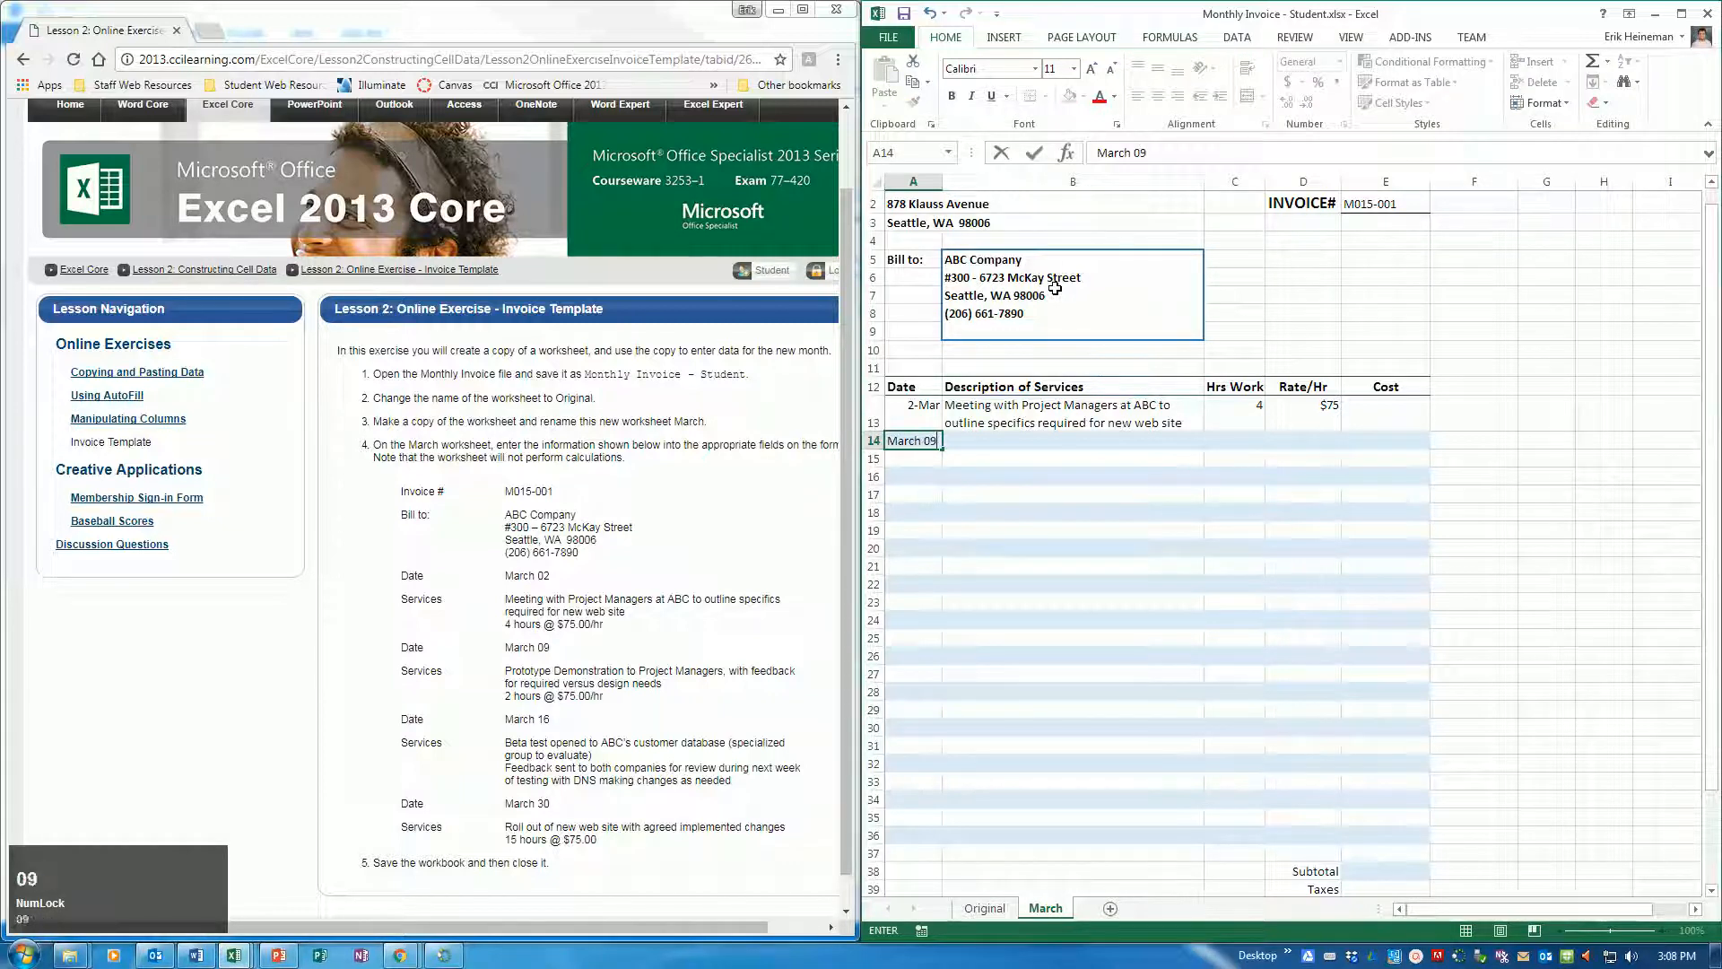
key(Tab)
Enter "Prototype Demonstration to Project Managers, with feedback for required versus design needs" as the service description in B14
text(Prototype )
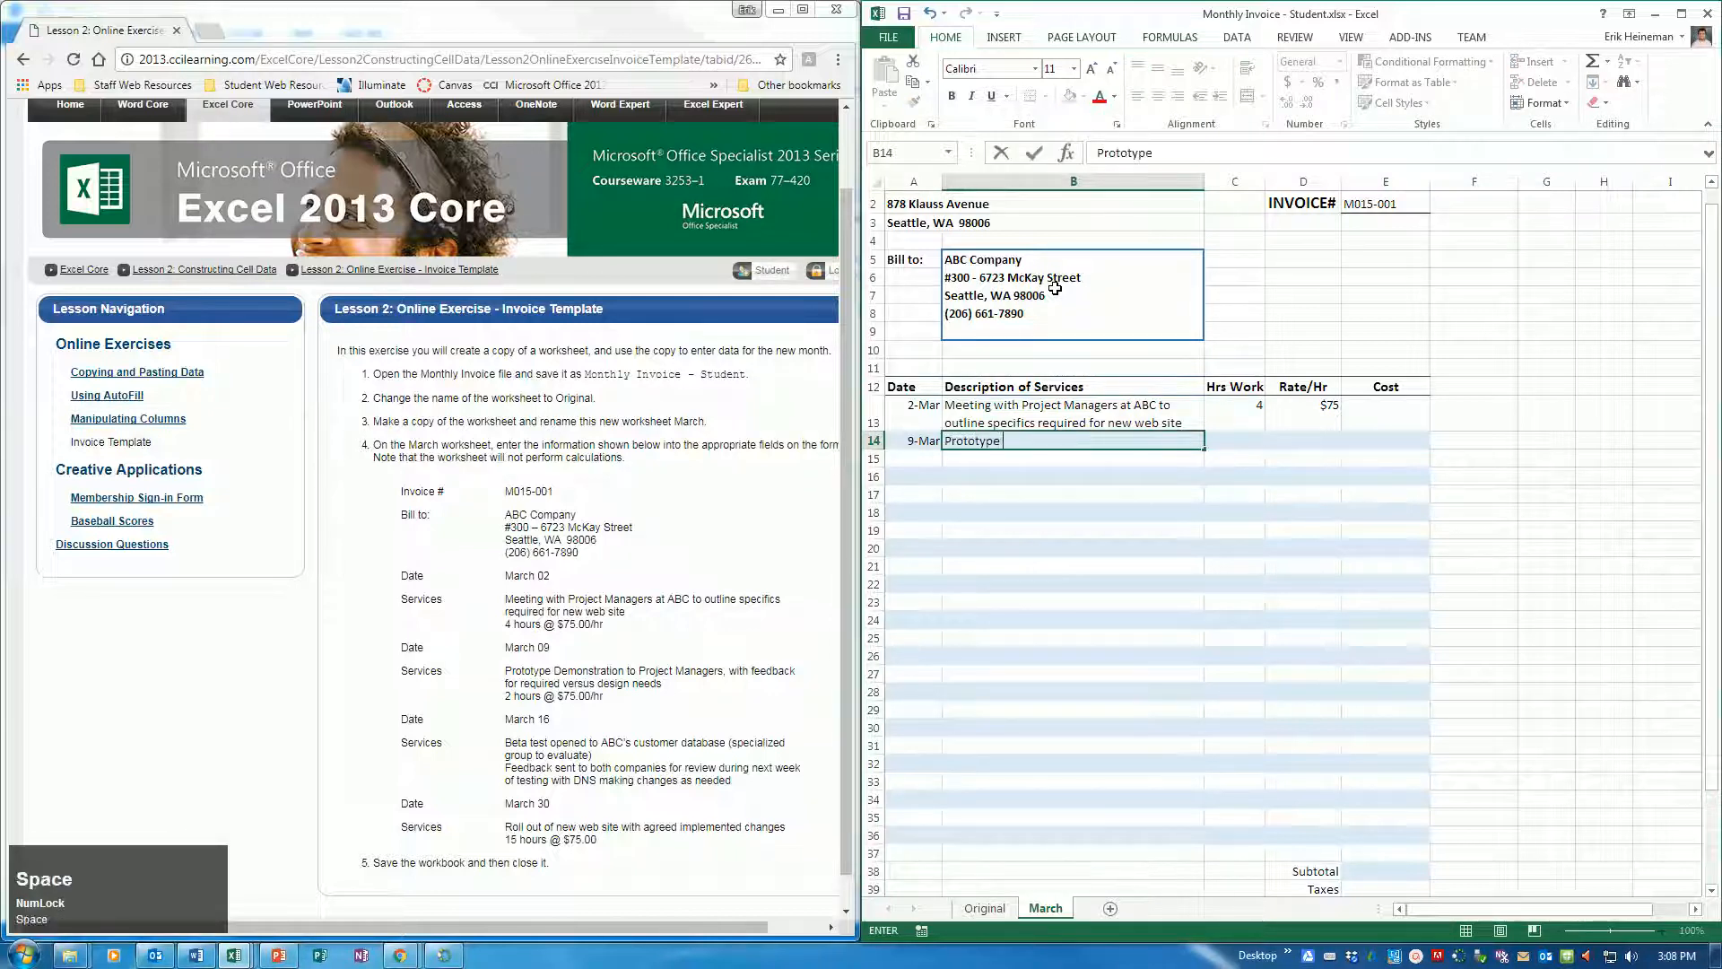
text(d)
key(BackSpace)
text(D)
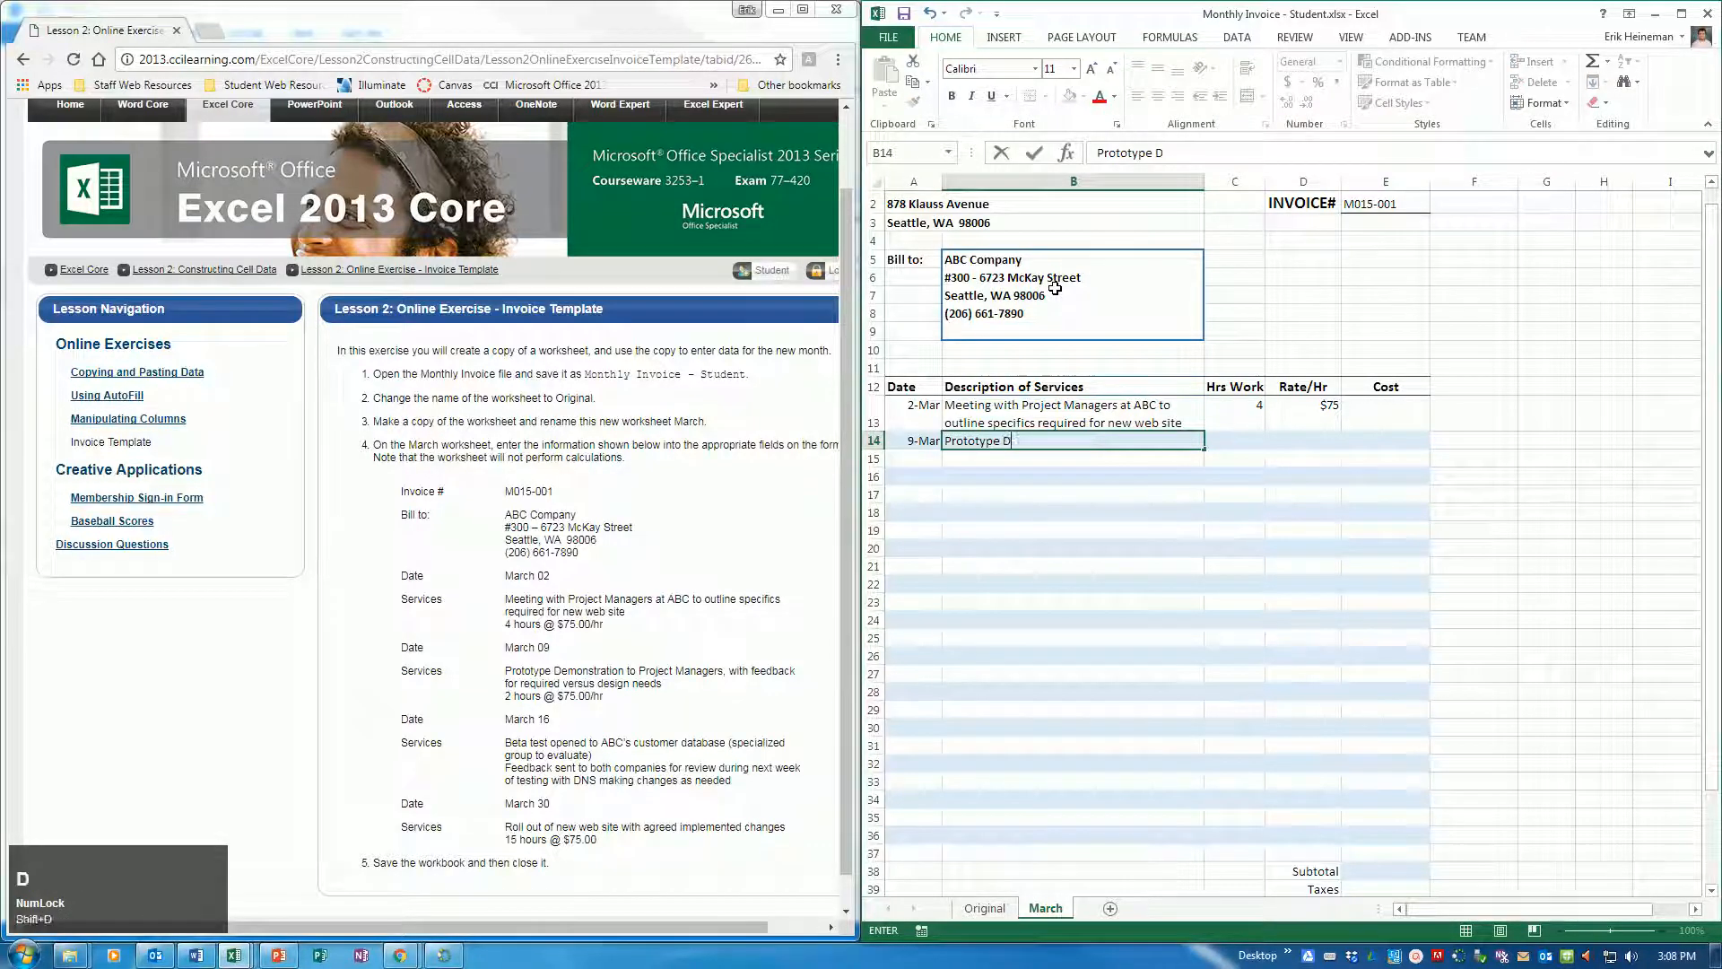
text(emonstration to Project Man)
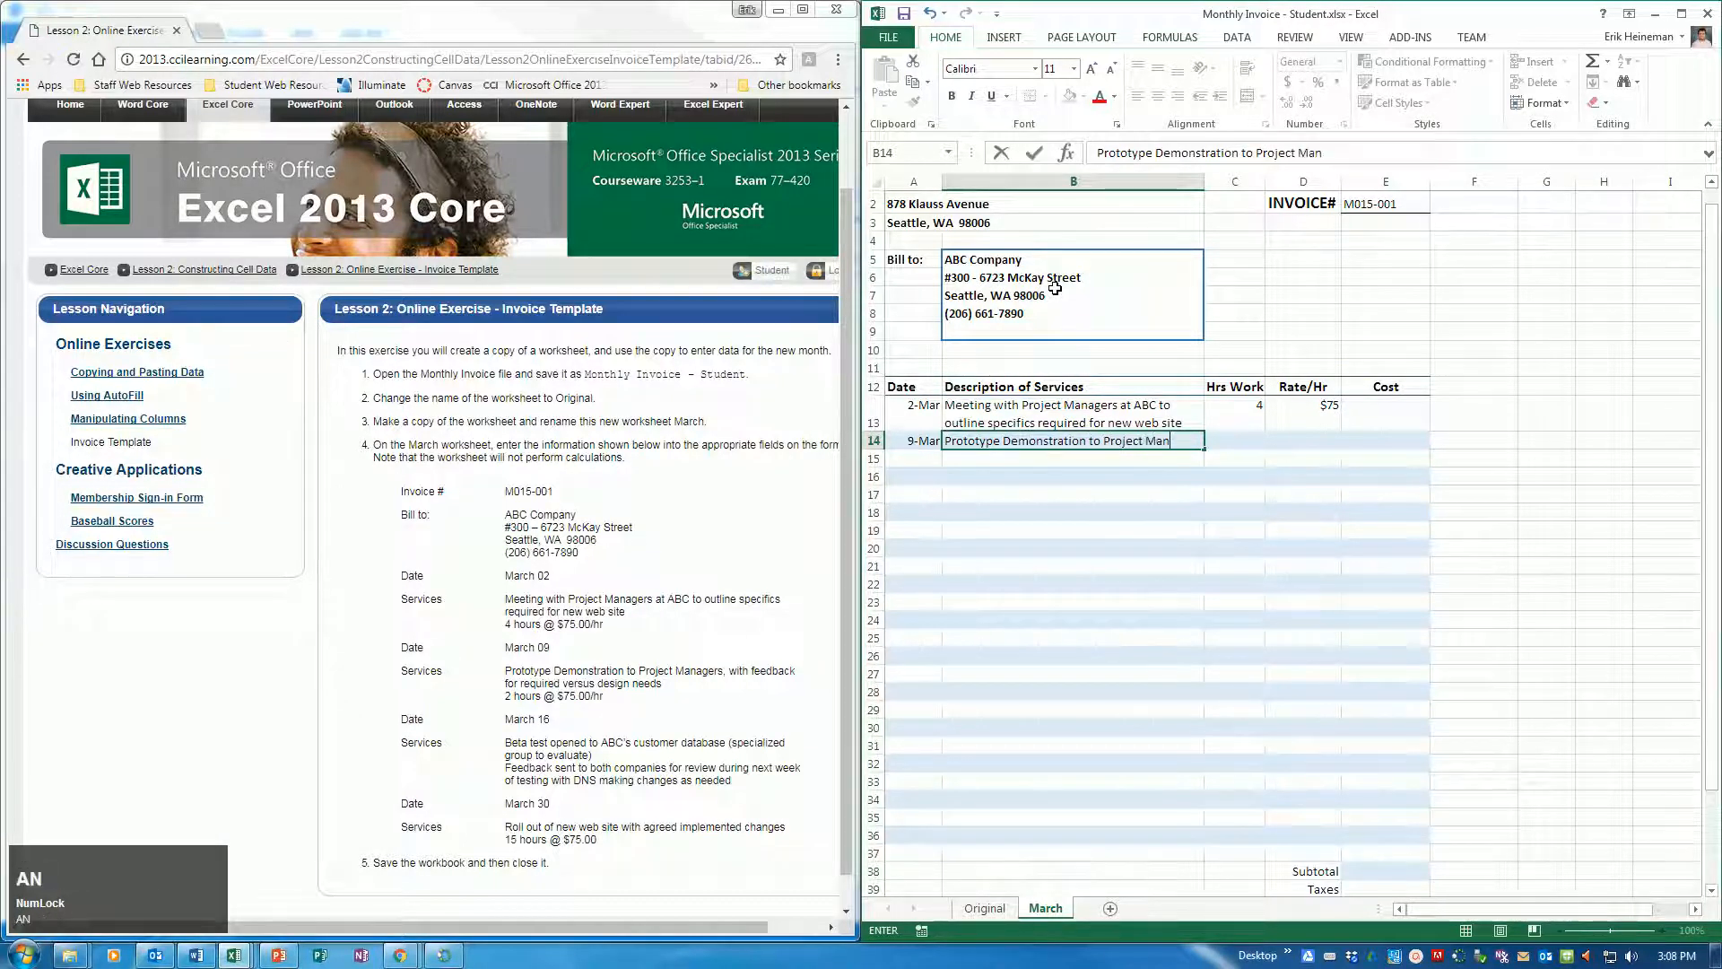
text(agers, wi)
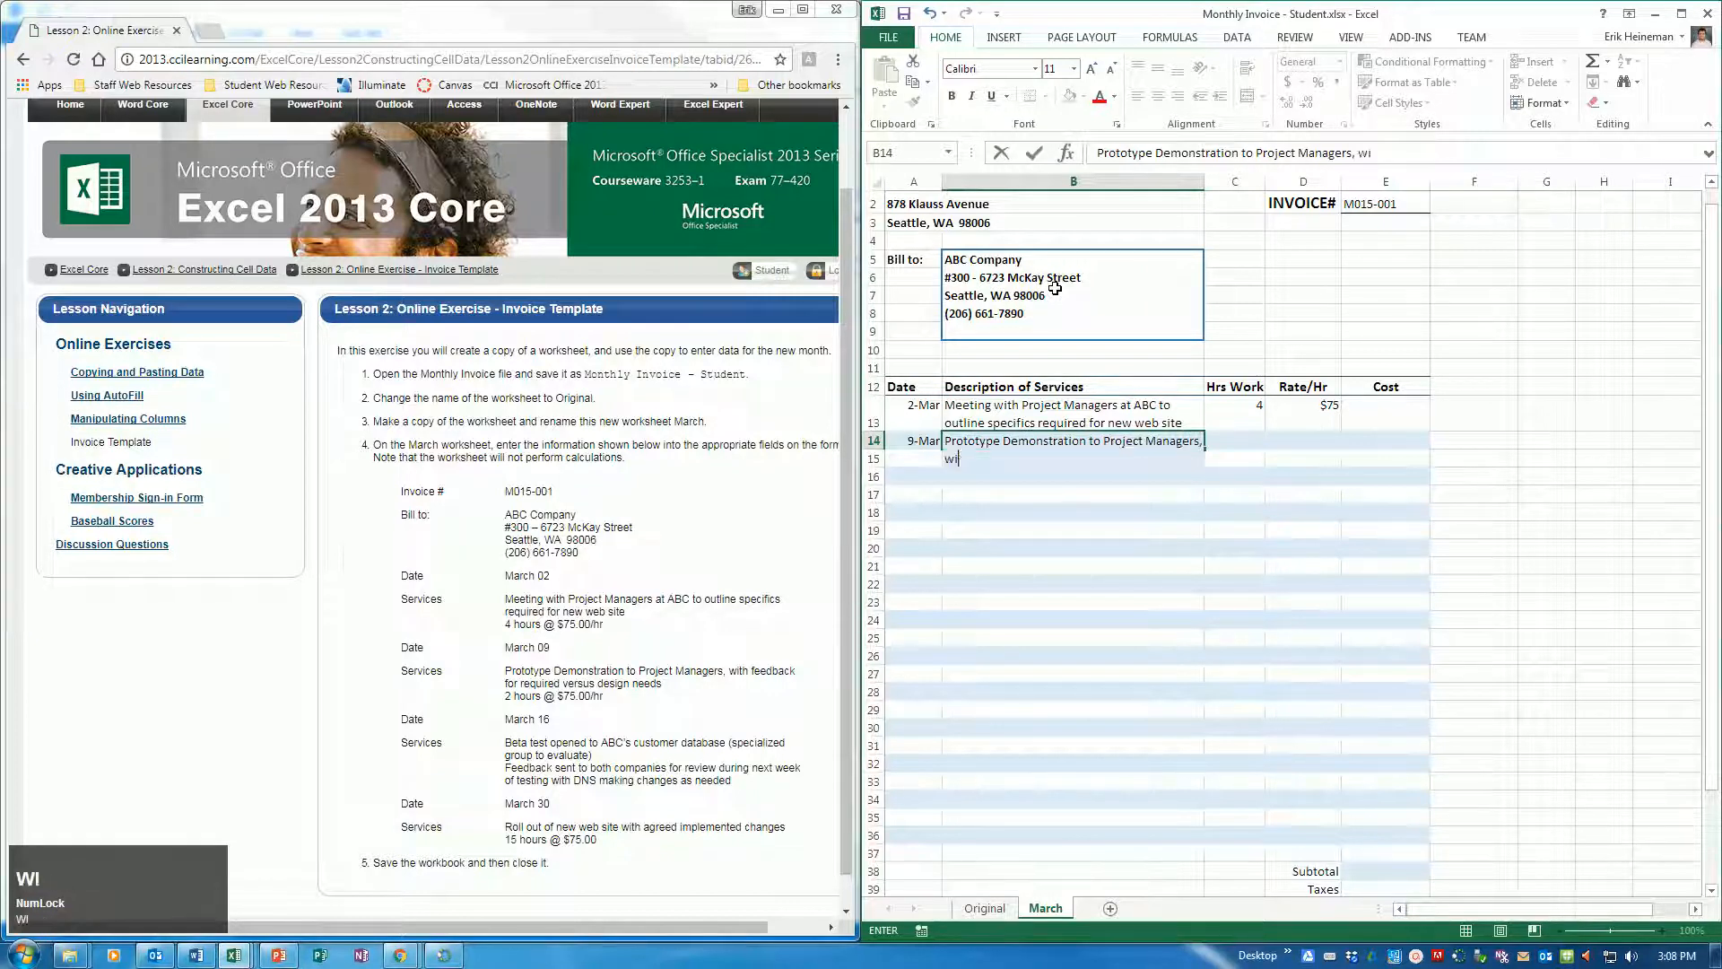
text(th feedback )
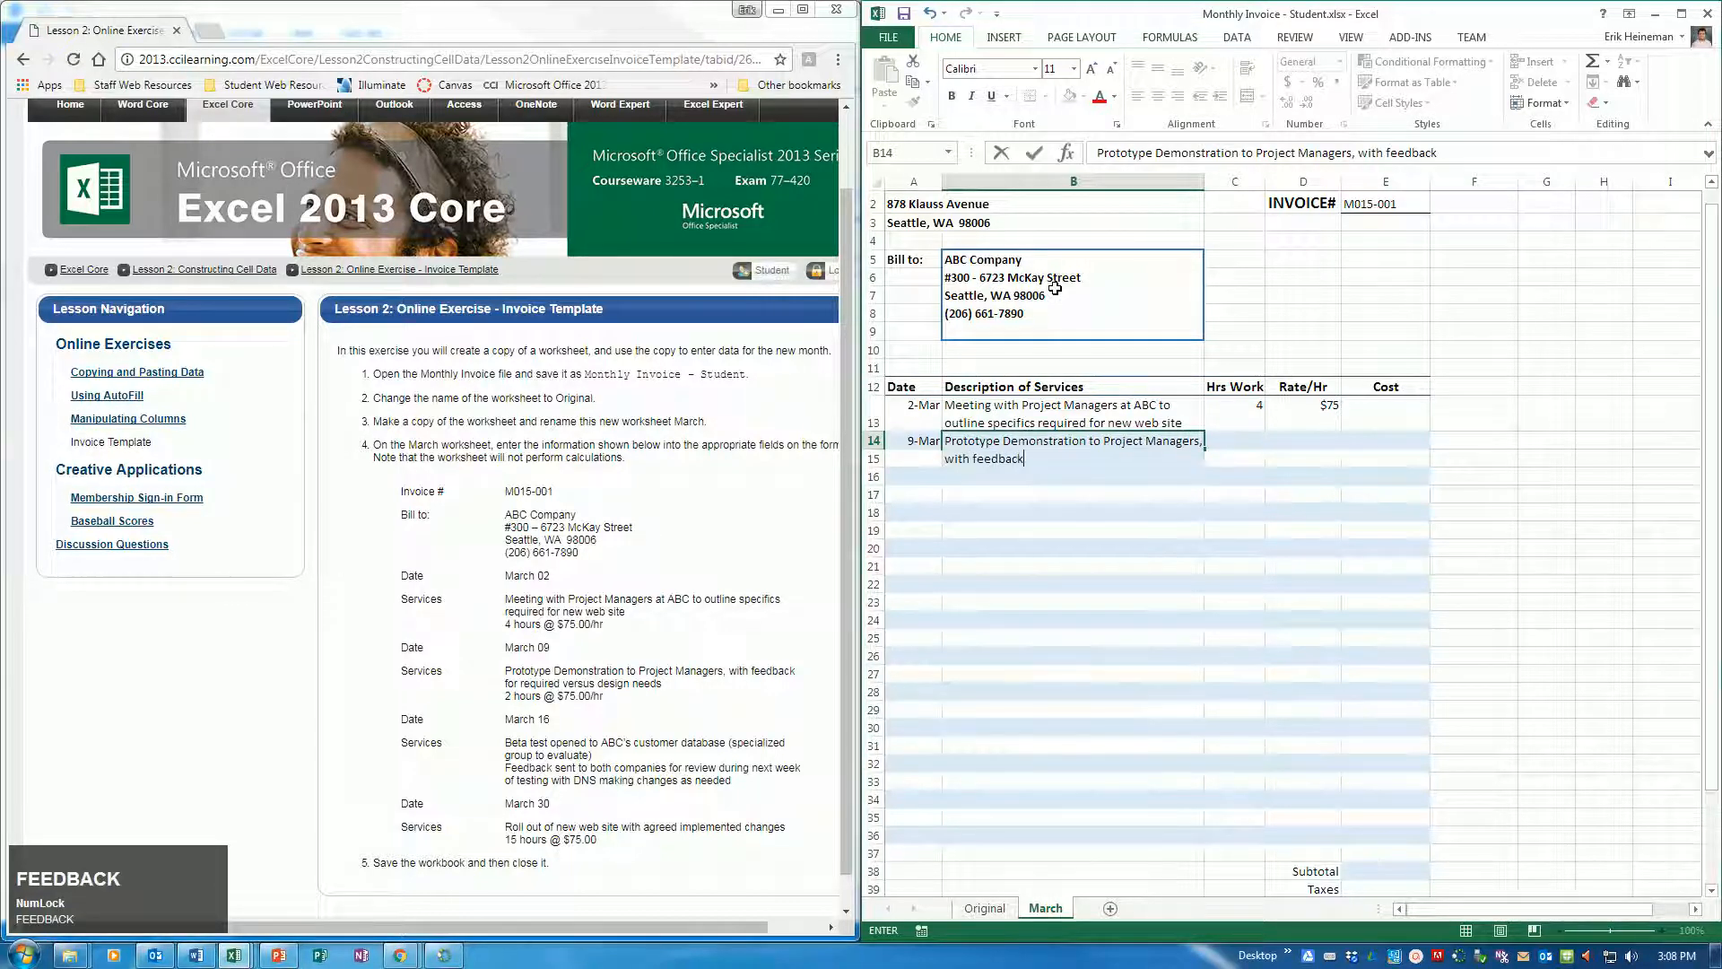
text(for requi)
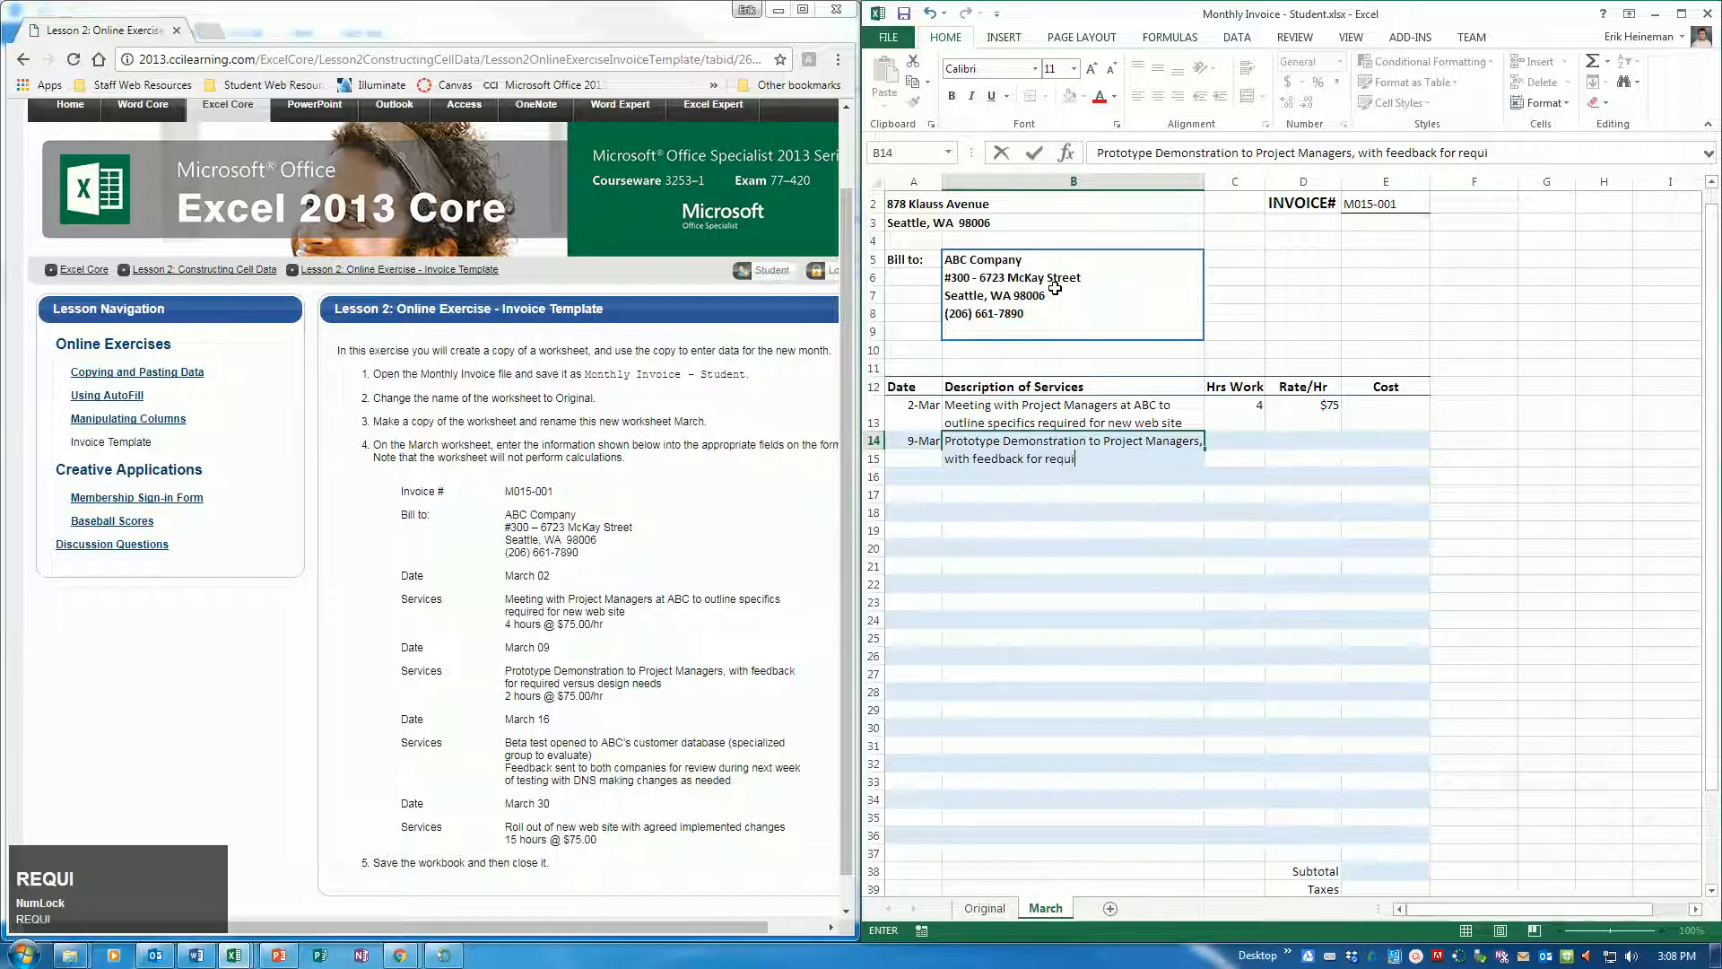
text(red versus design needs)
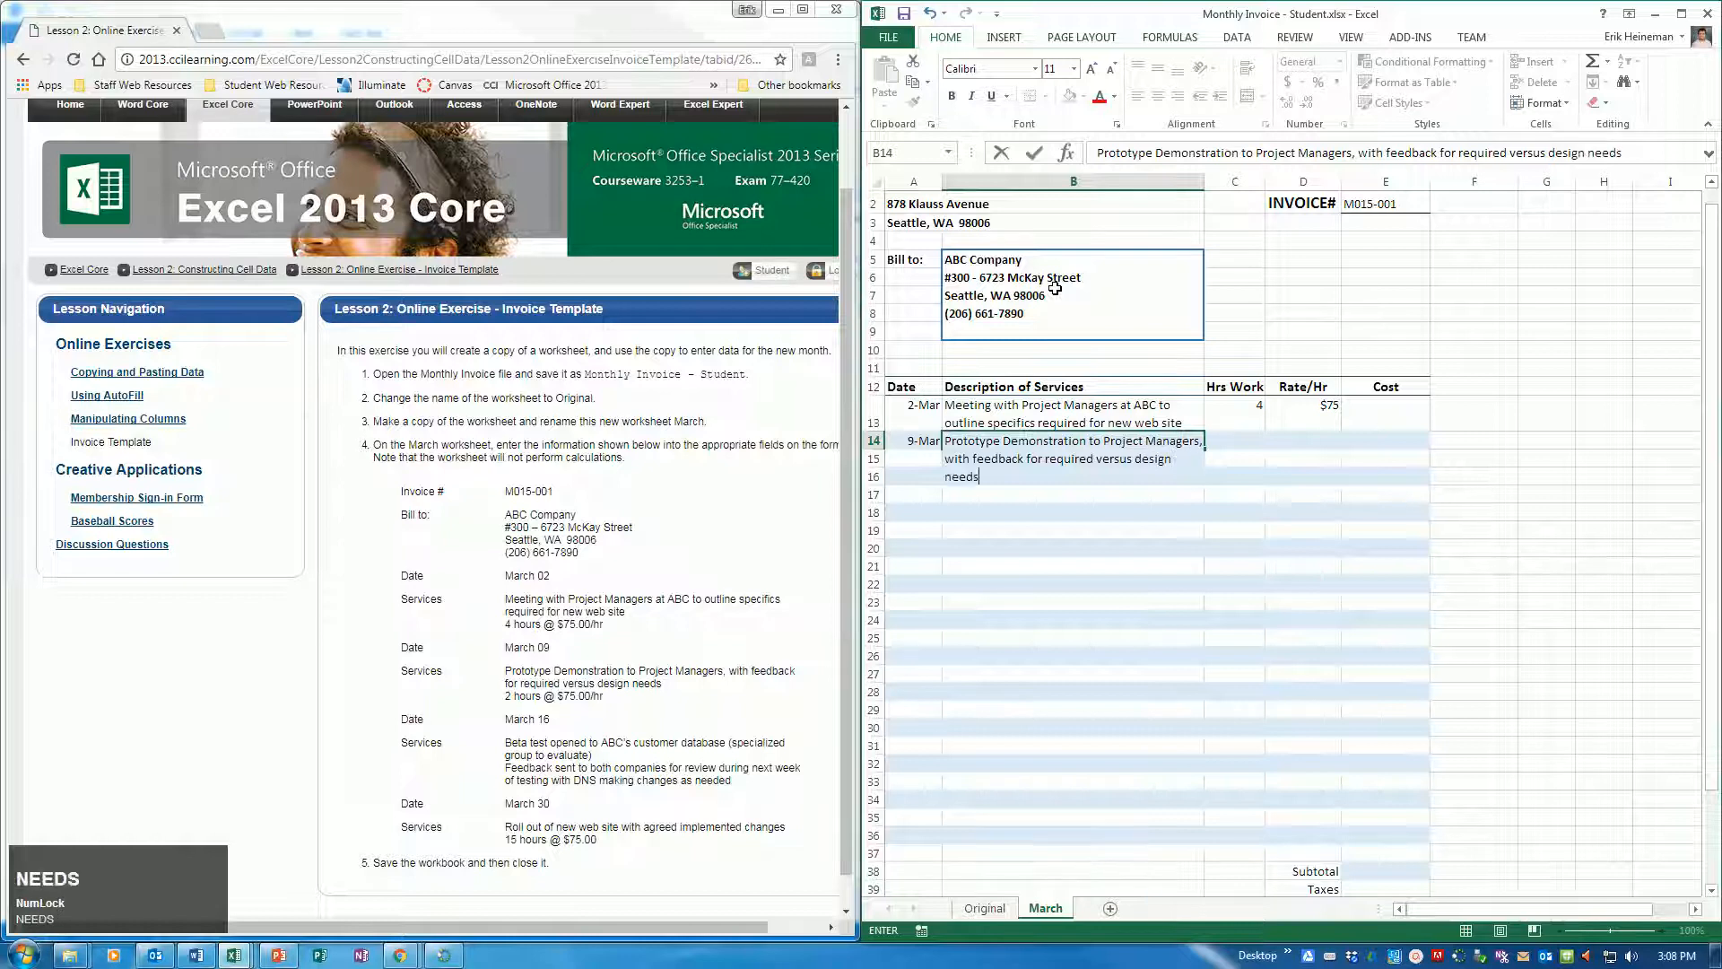
key(Tab)
Enter 2 hours worked and a rate of $75 per hour for the March 09 service in row 14
text(2)
key(Tab)
text(75)
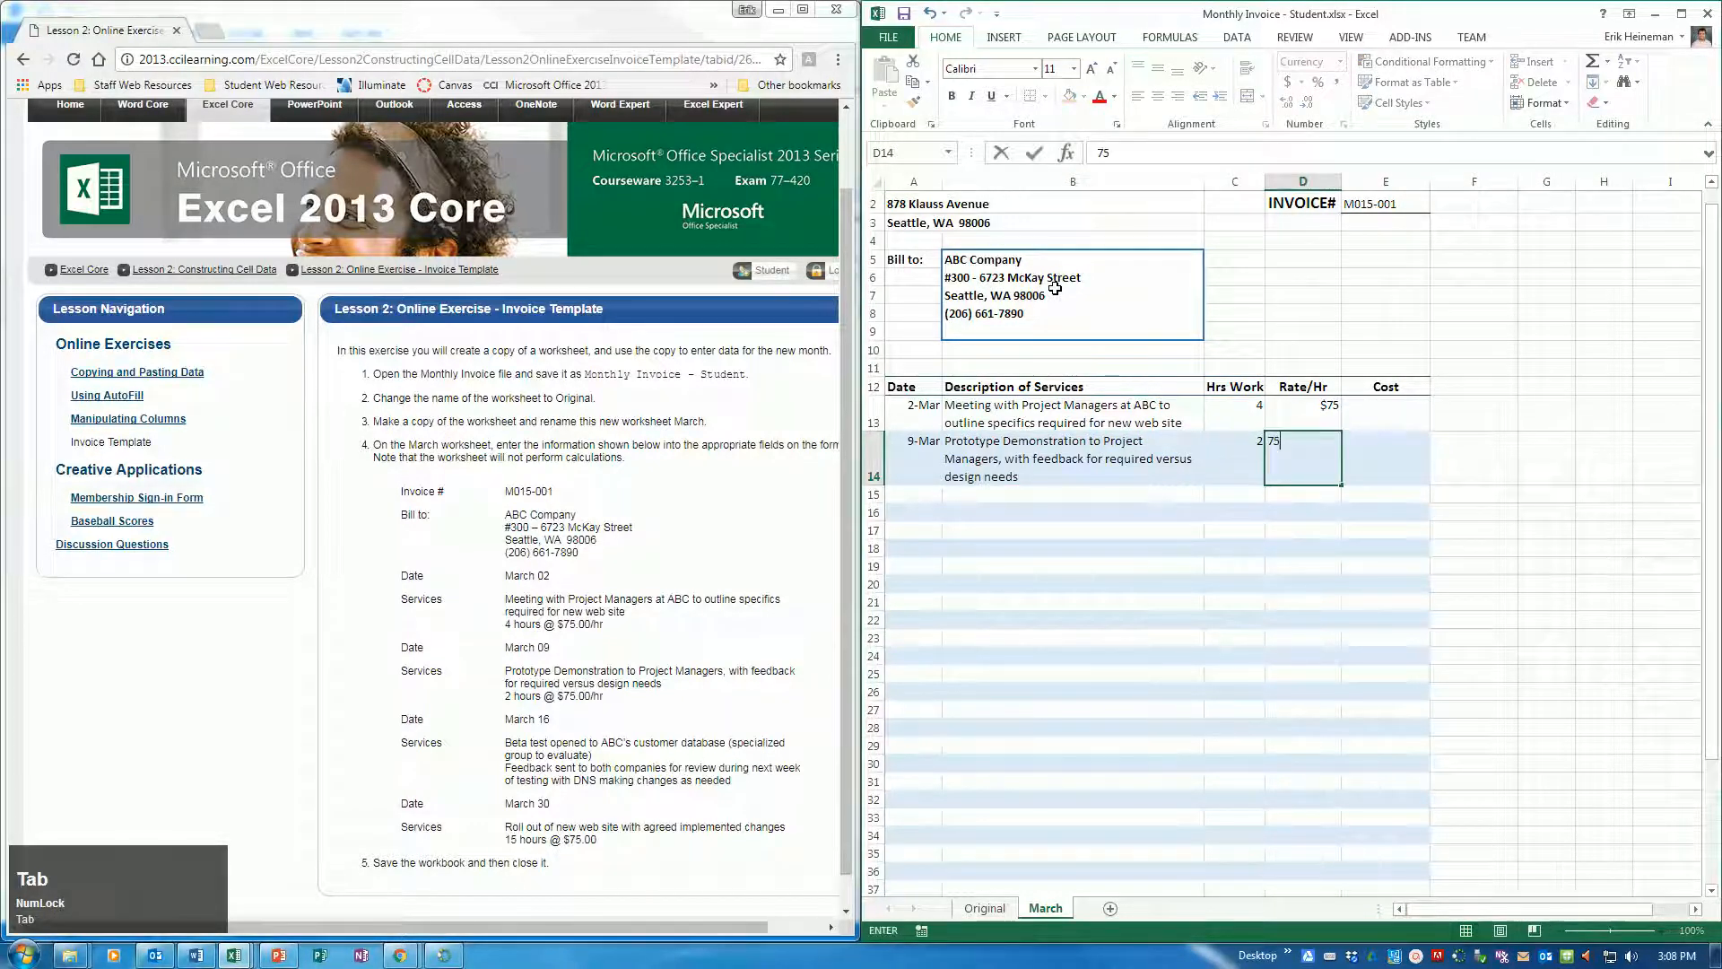
key(BackSpace)
key(BackSpace)
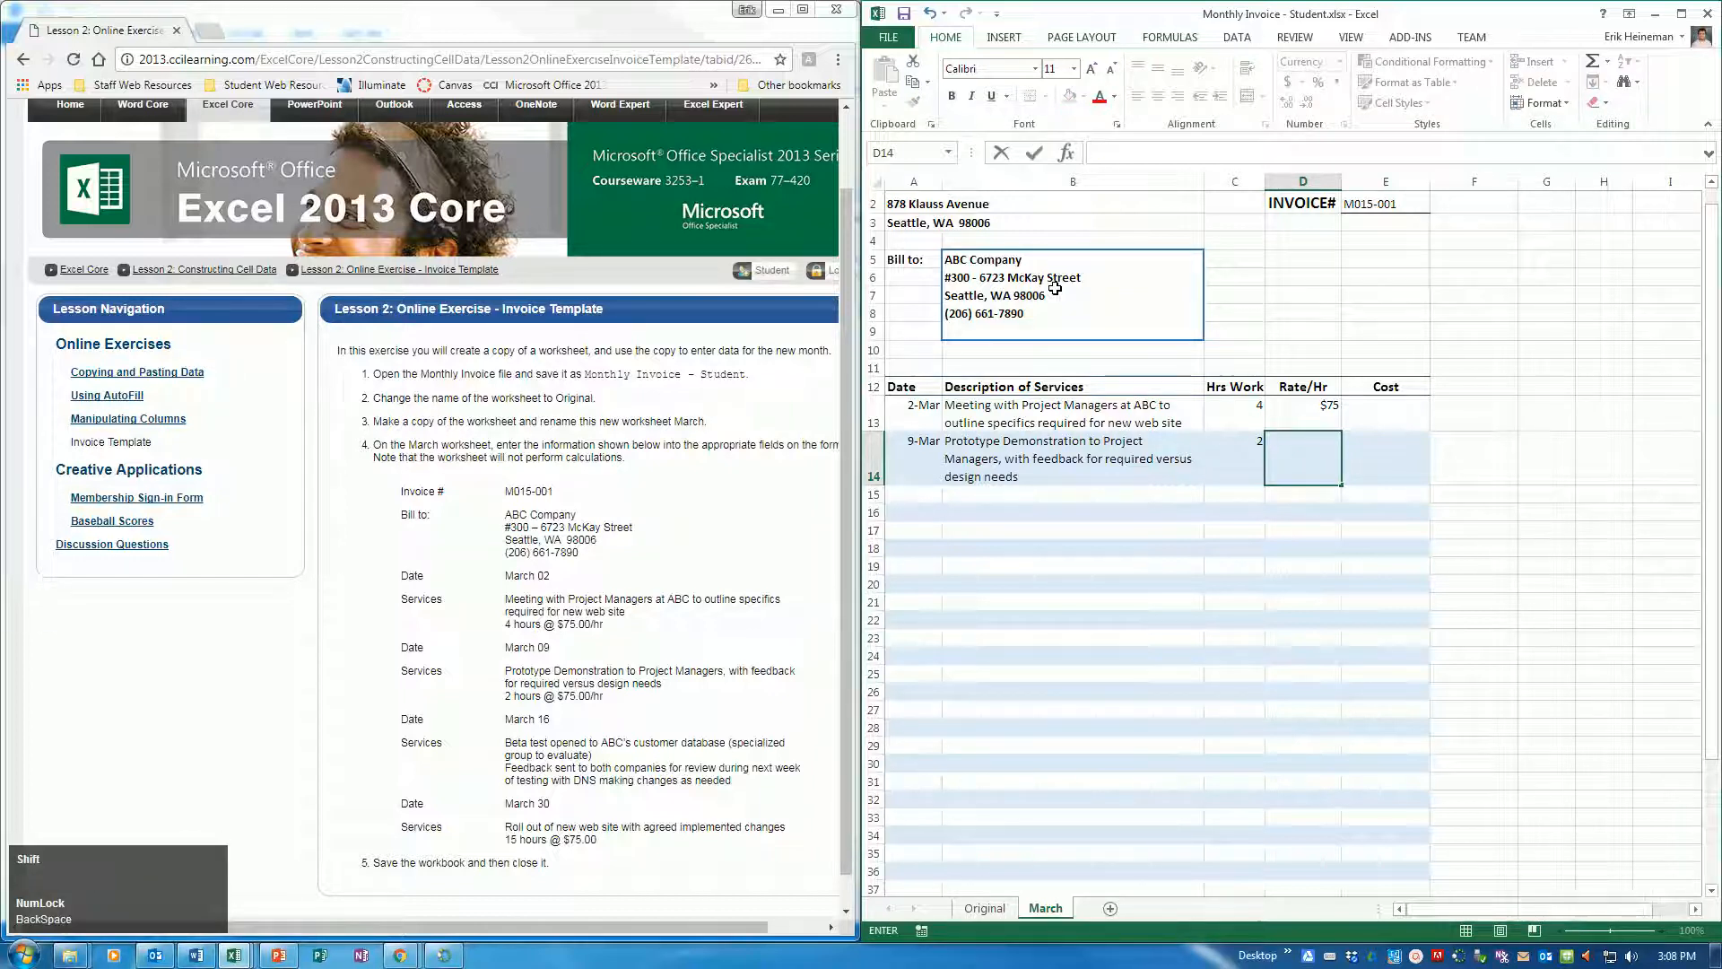
text($75)
key(Return)
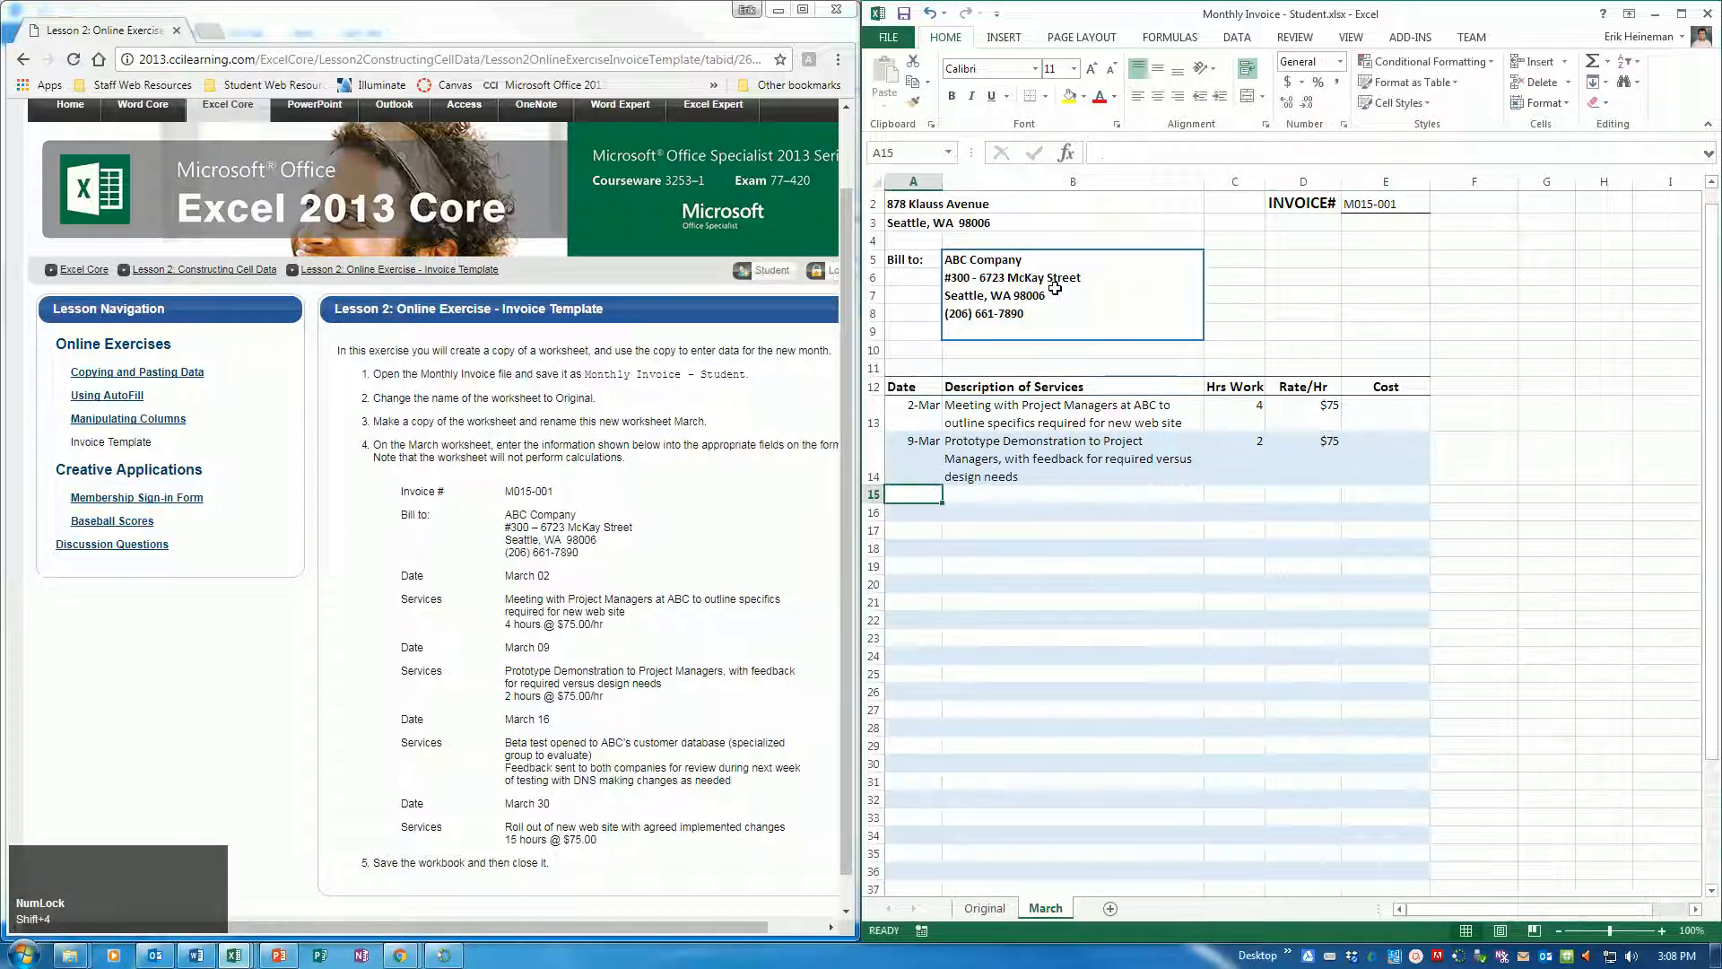
Enter March 16 as the third service date in cell A15
text(March 16)
key(Tab)
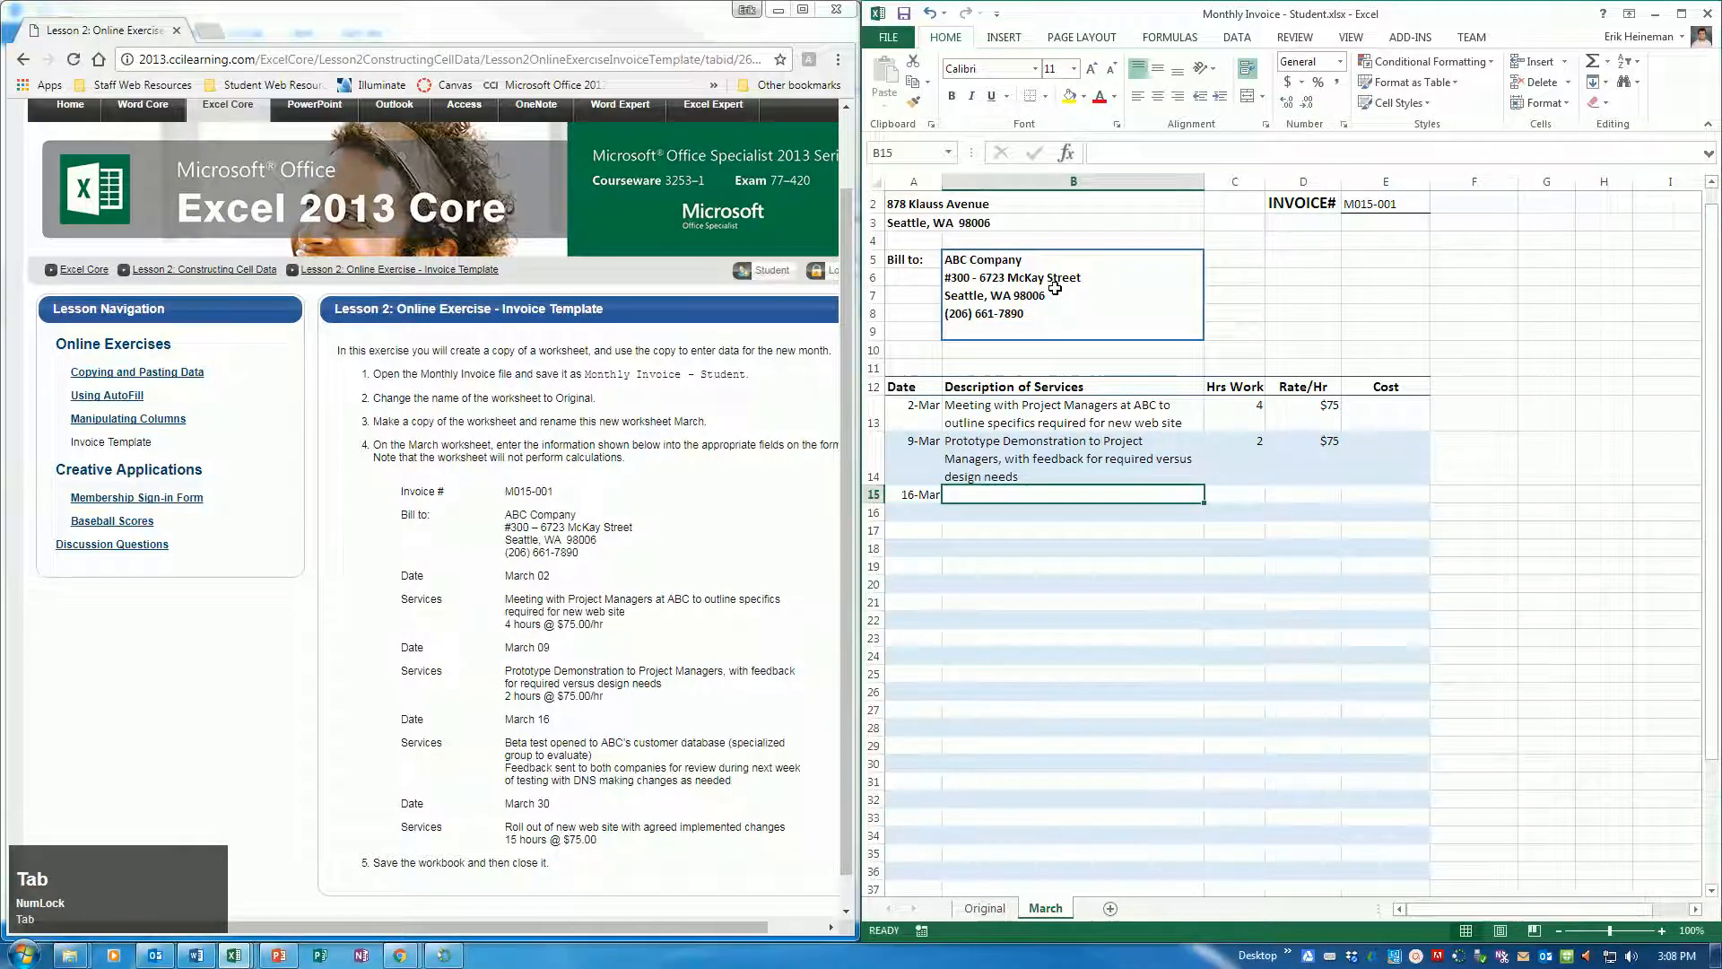
Enter "Beta test opened to ABC's customer database (specialized group to evaluate)" as the service description in B15
text(Bet)
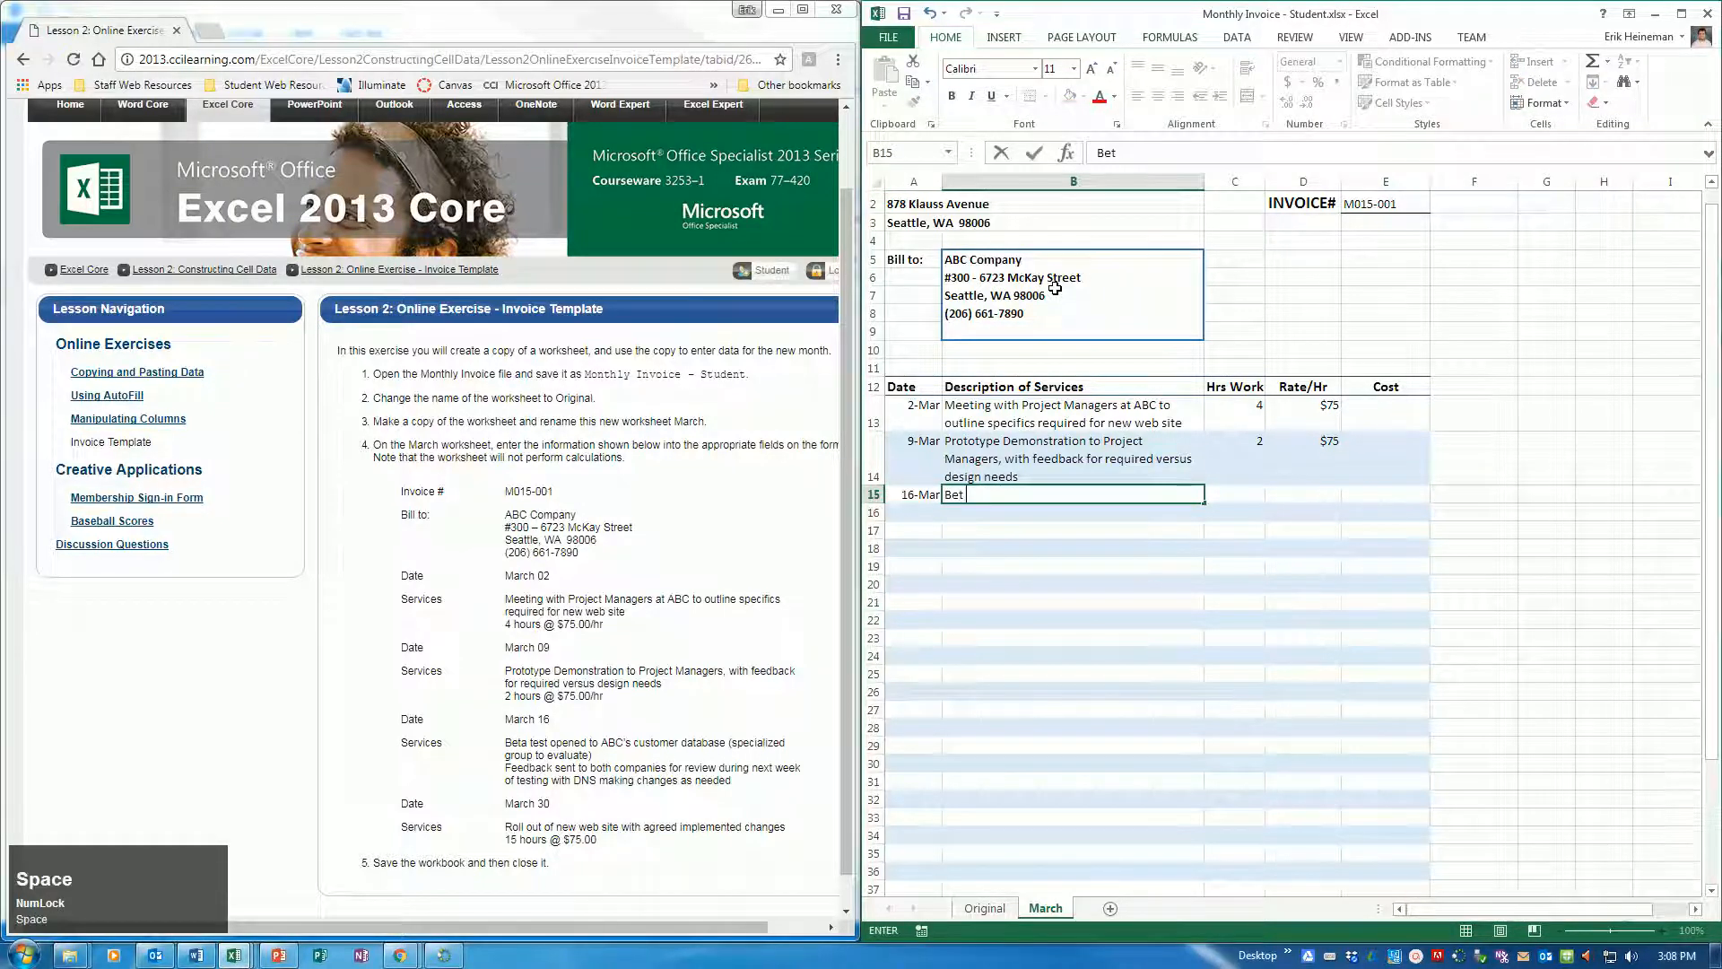
text(a test opened)
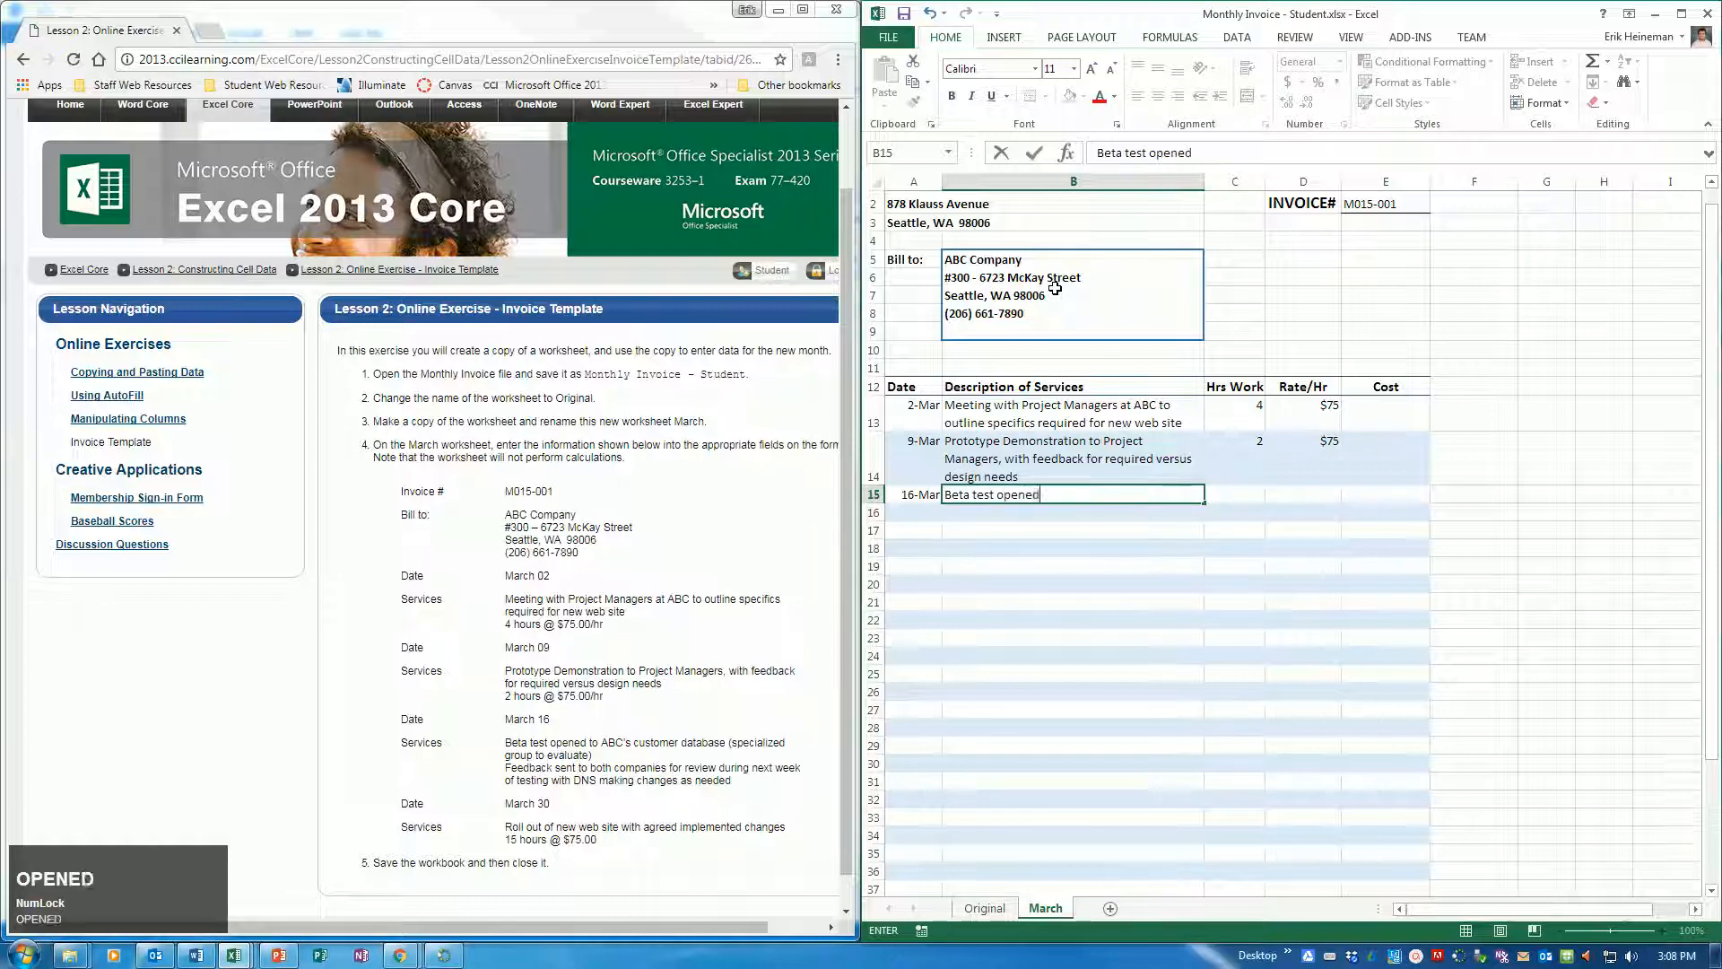
text( to ABC's customer database (spe)
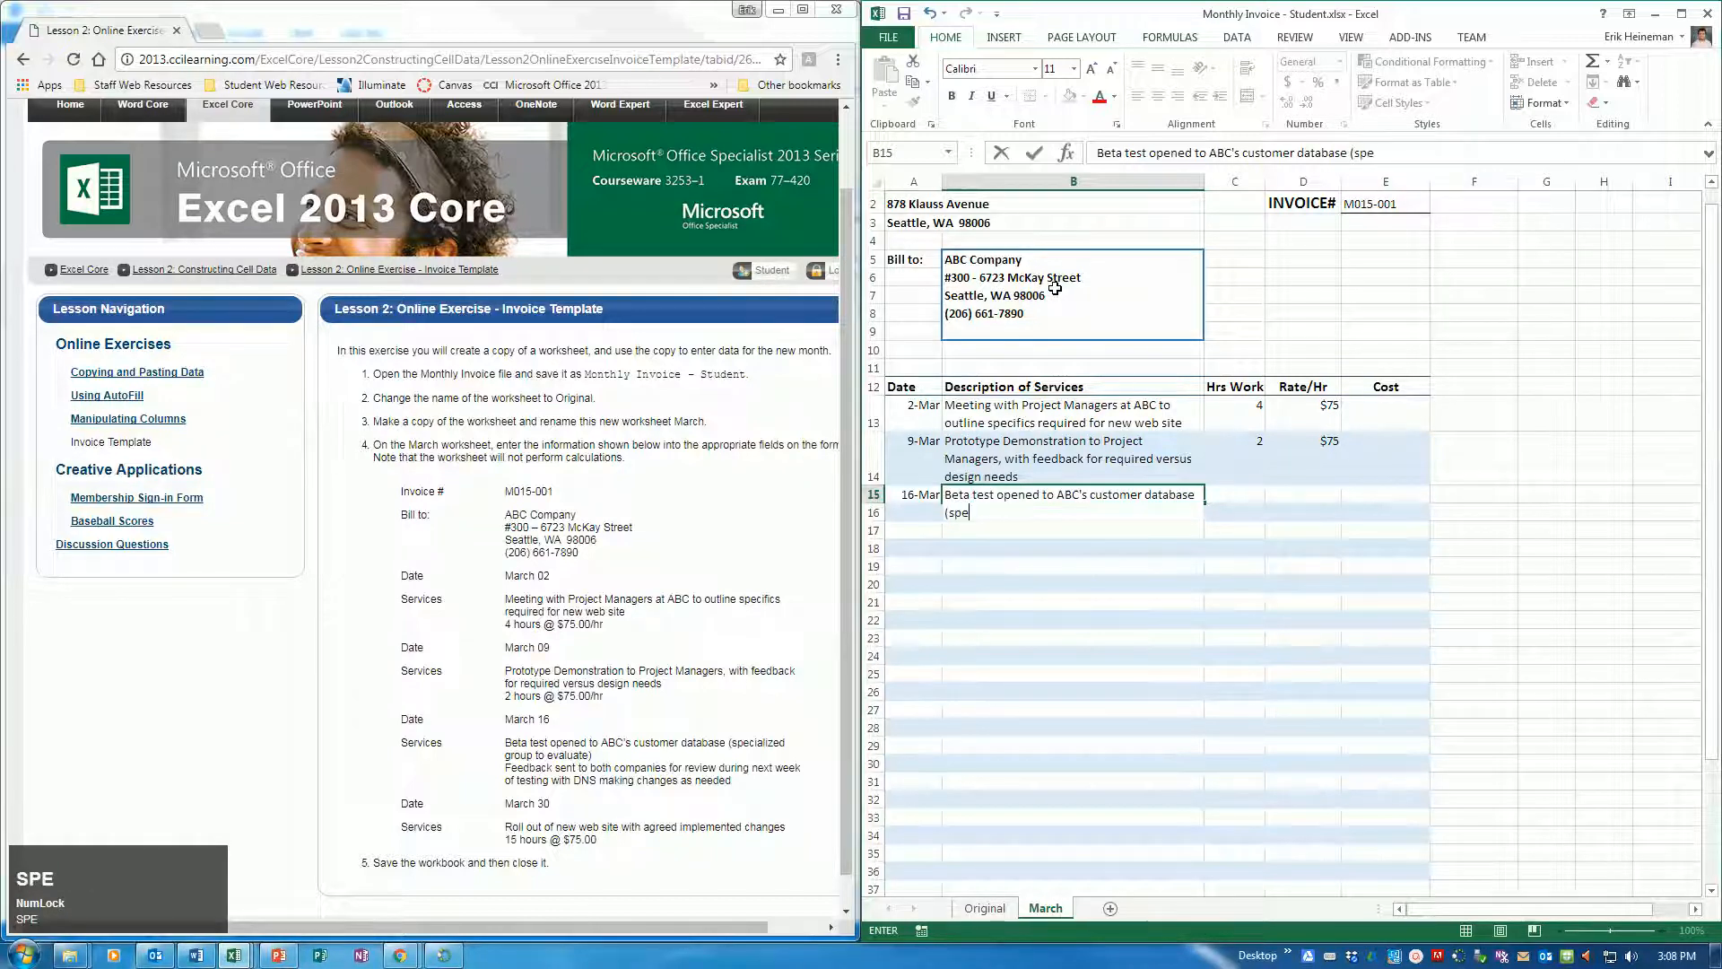
key(BackSpace)
text(ecialized grou)
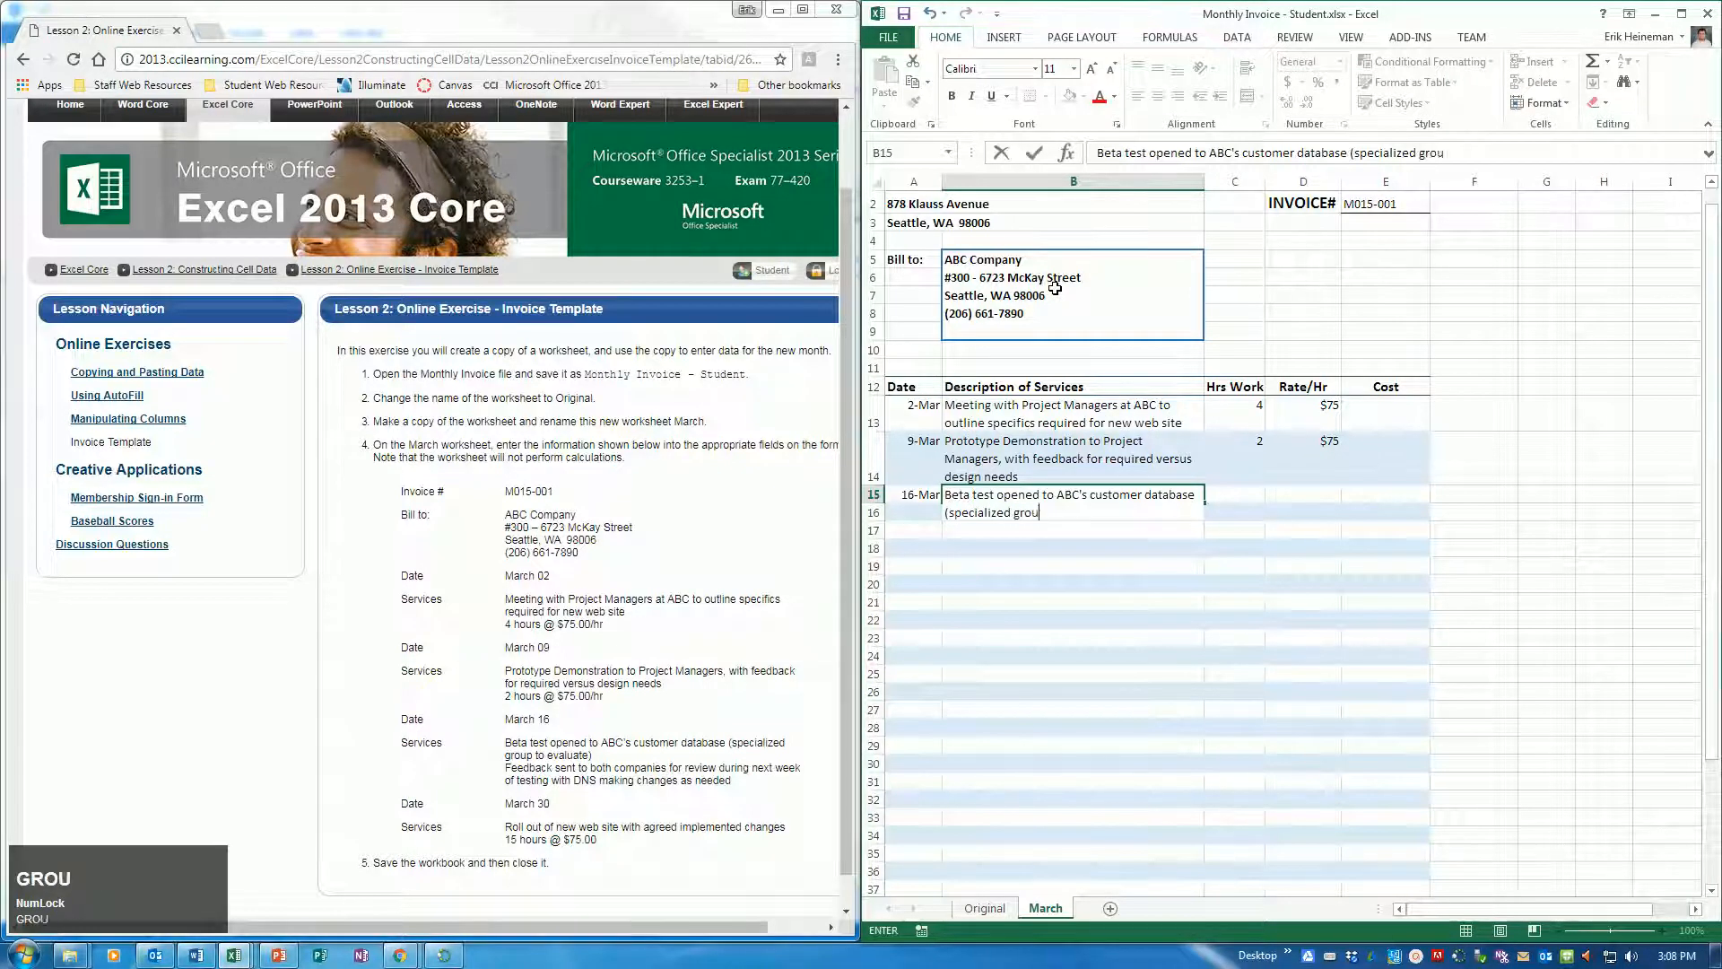
text(p to evalat)
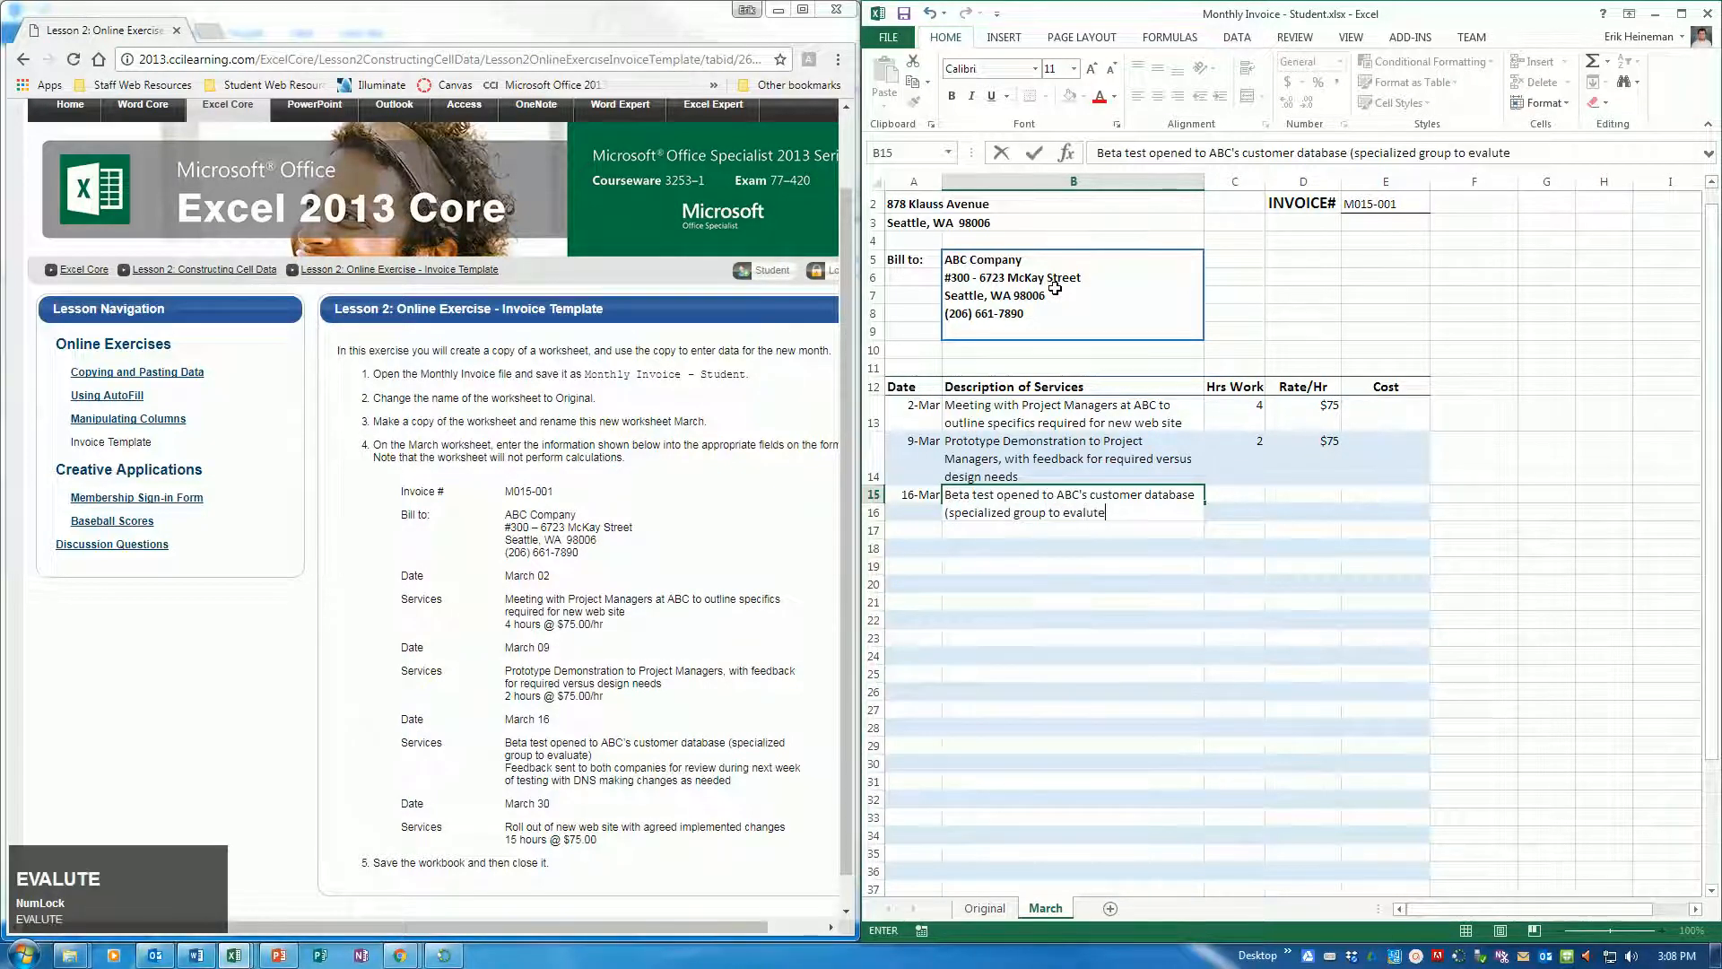
text(()
key(BackSpace)
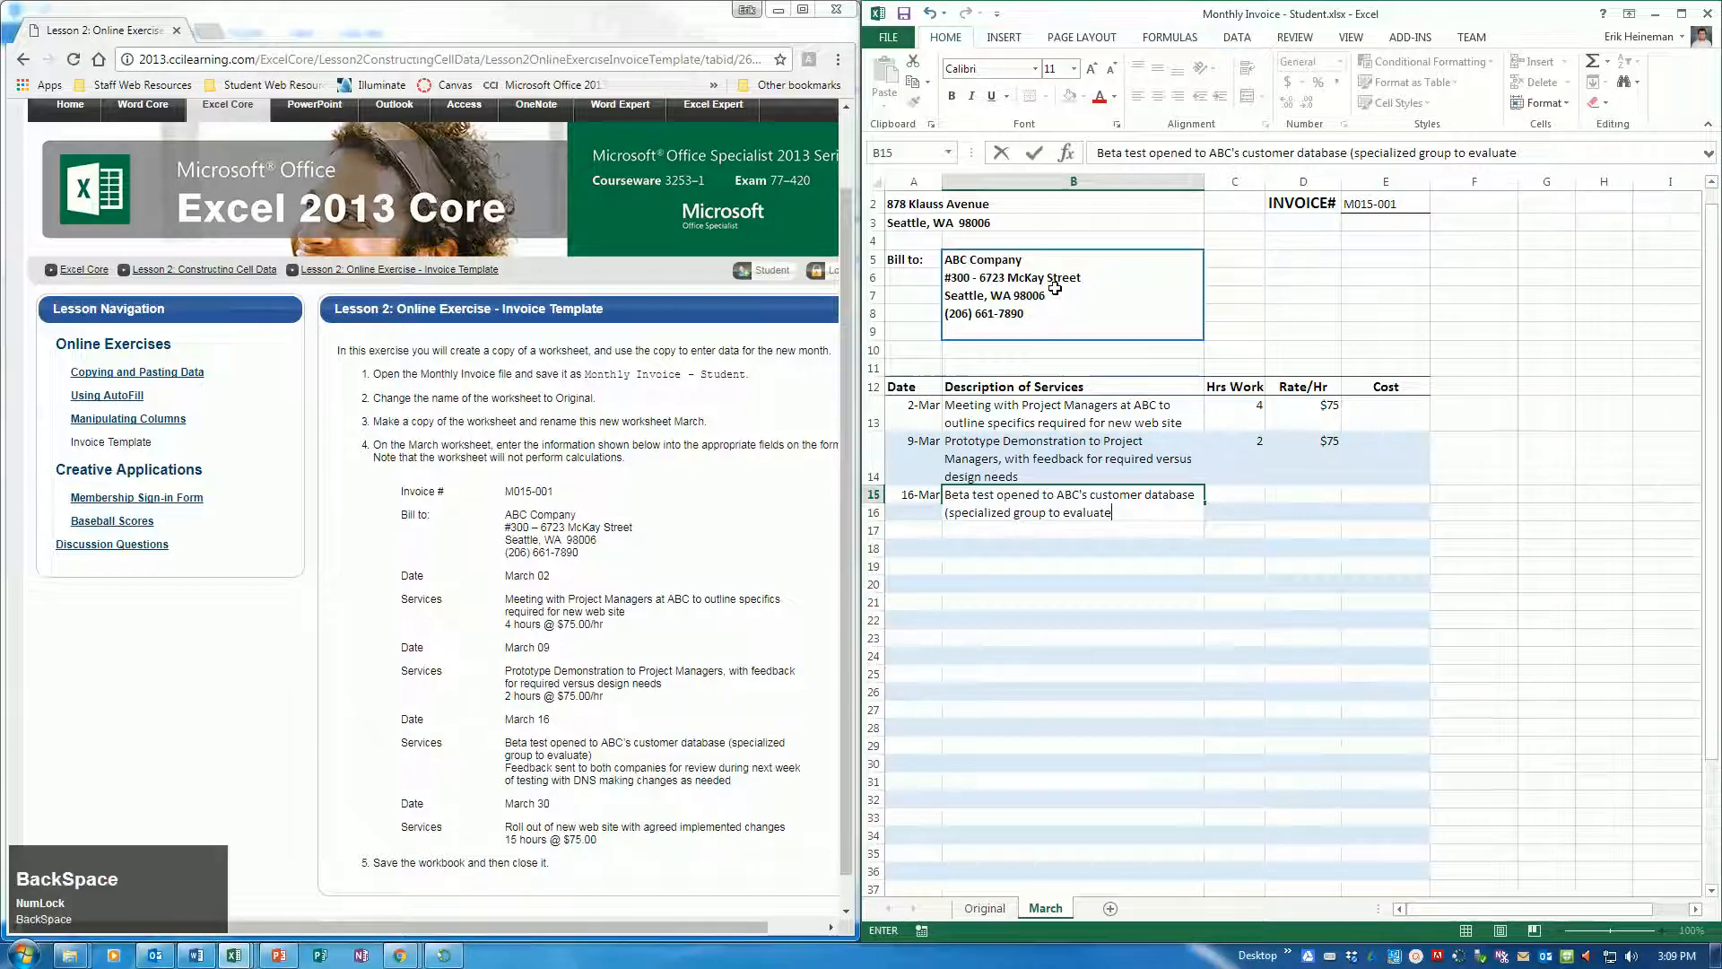
text(0)
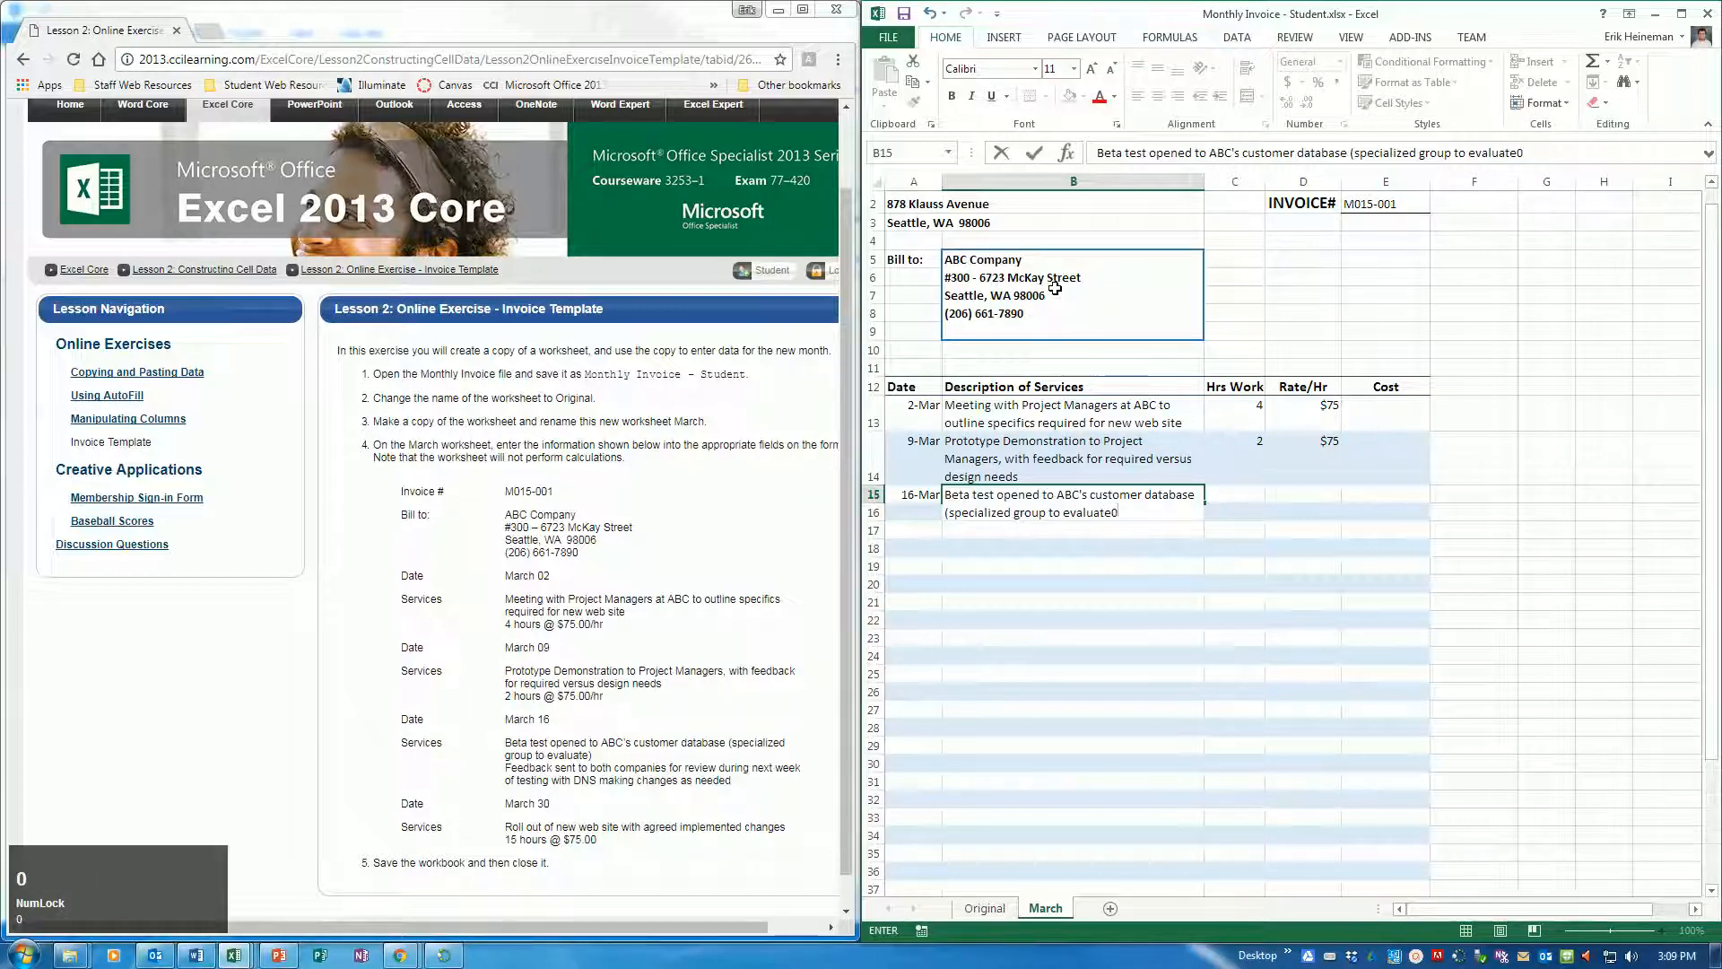
key(alt+Return)
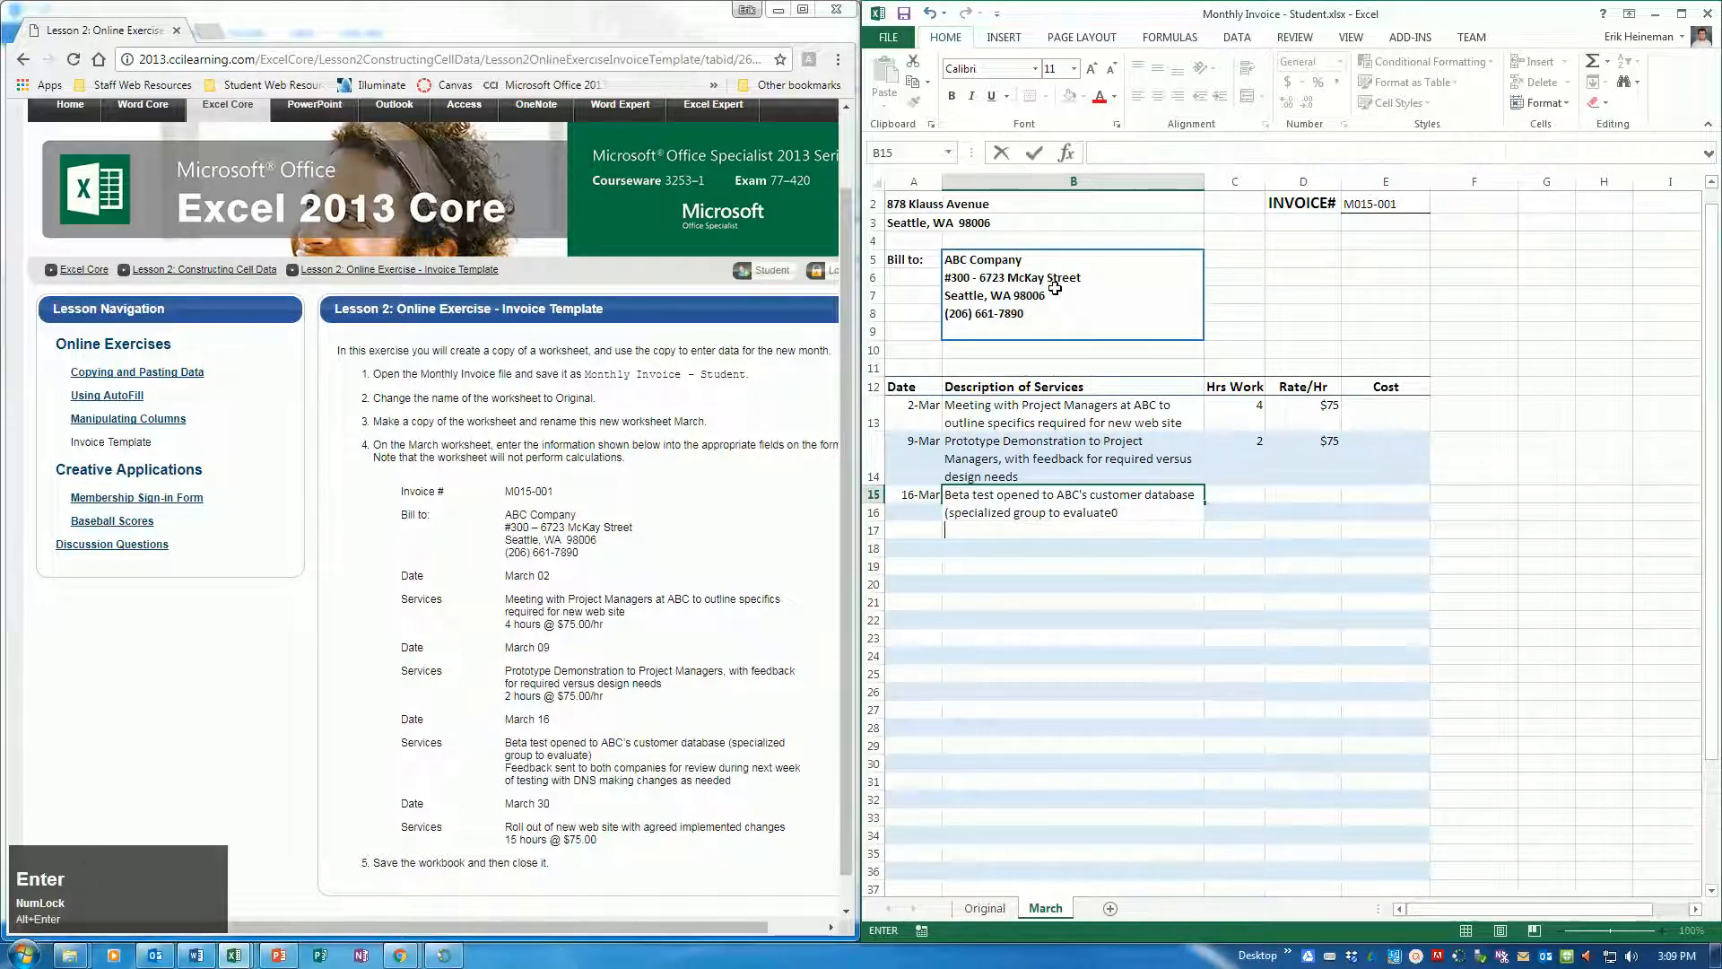
key(BackSpace)
key(BackSpace)
text())
Add a second line within B15 reading "Feedback sent to both companies for review during next week"
key(alt+Return)
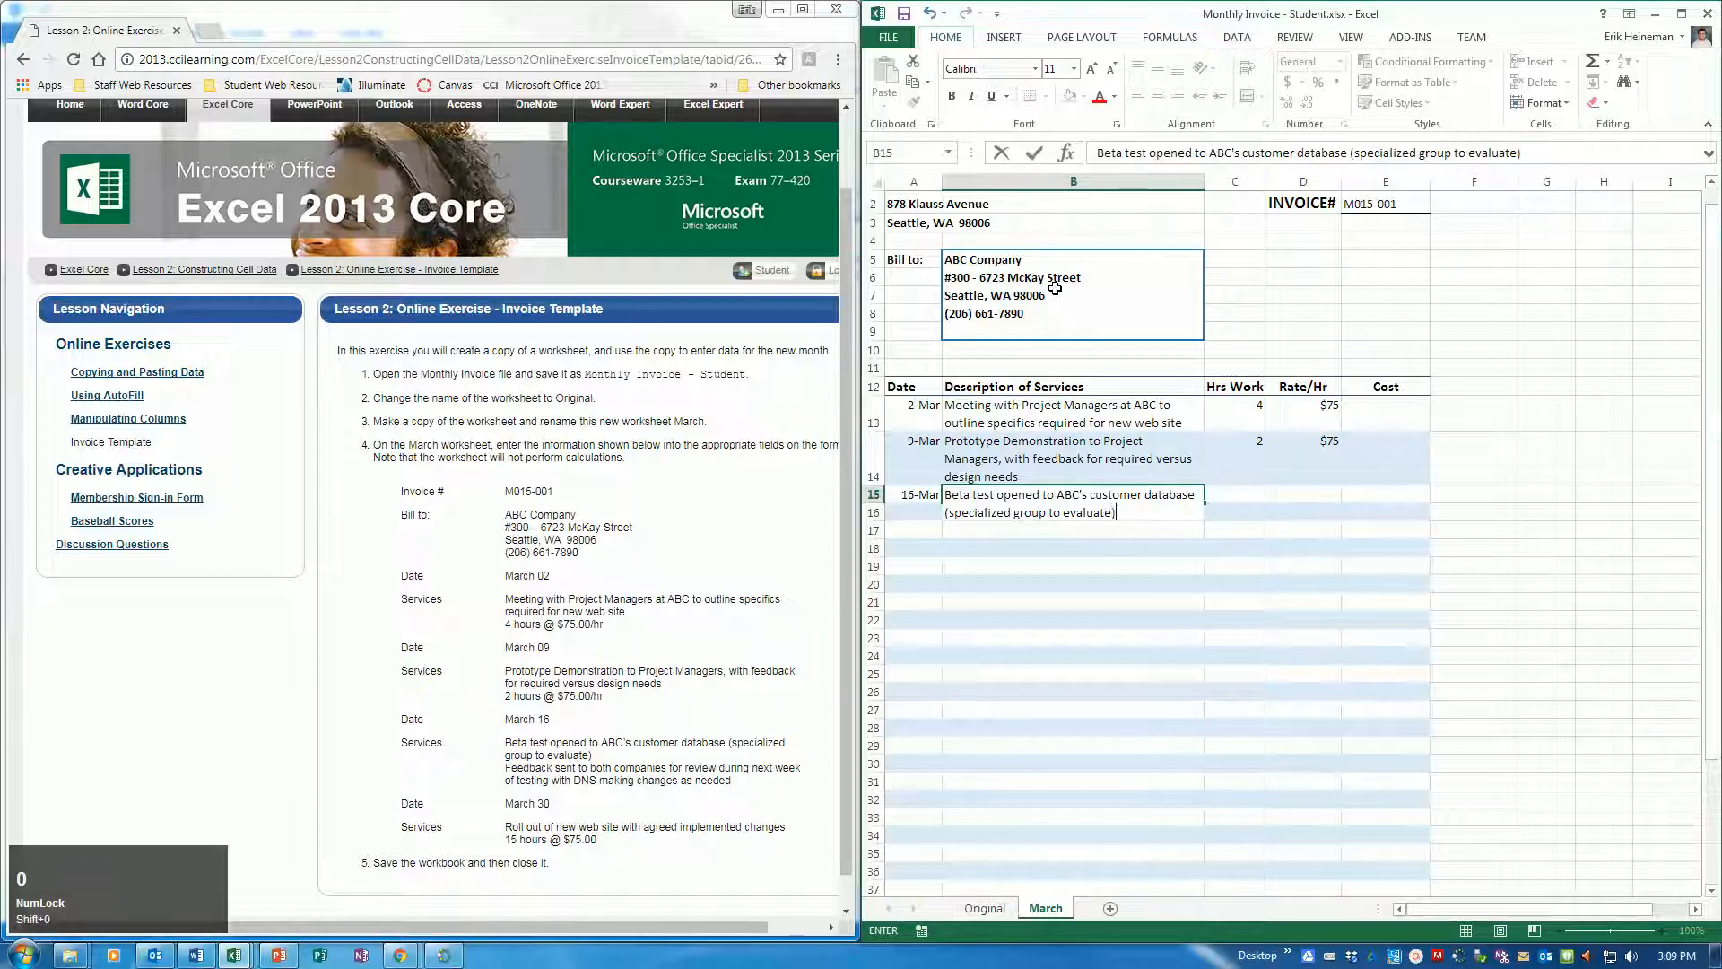
text(Fe)
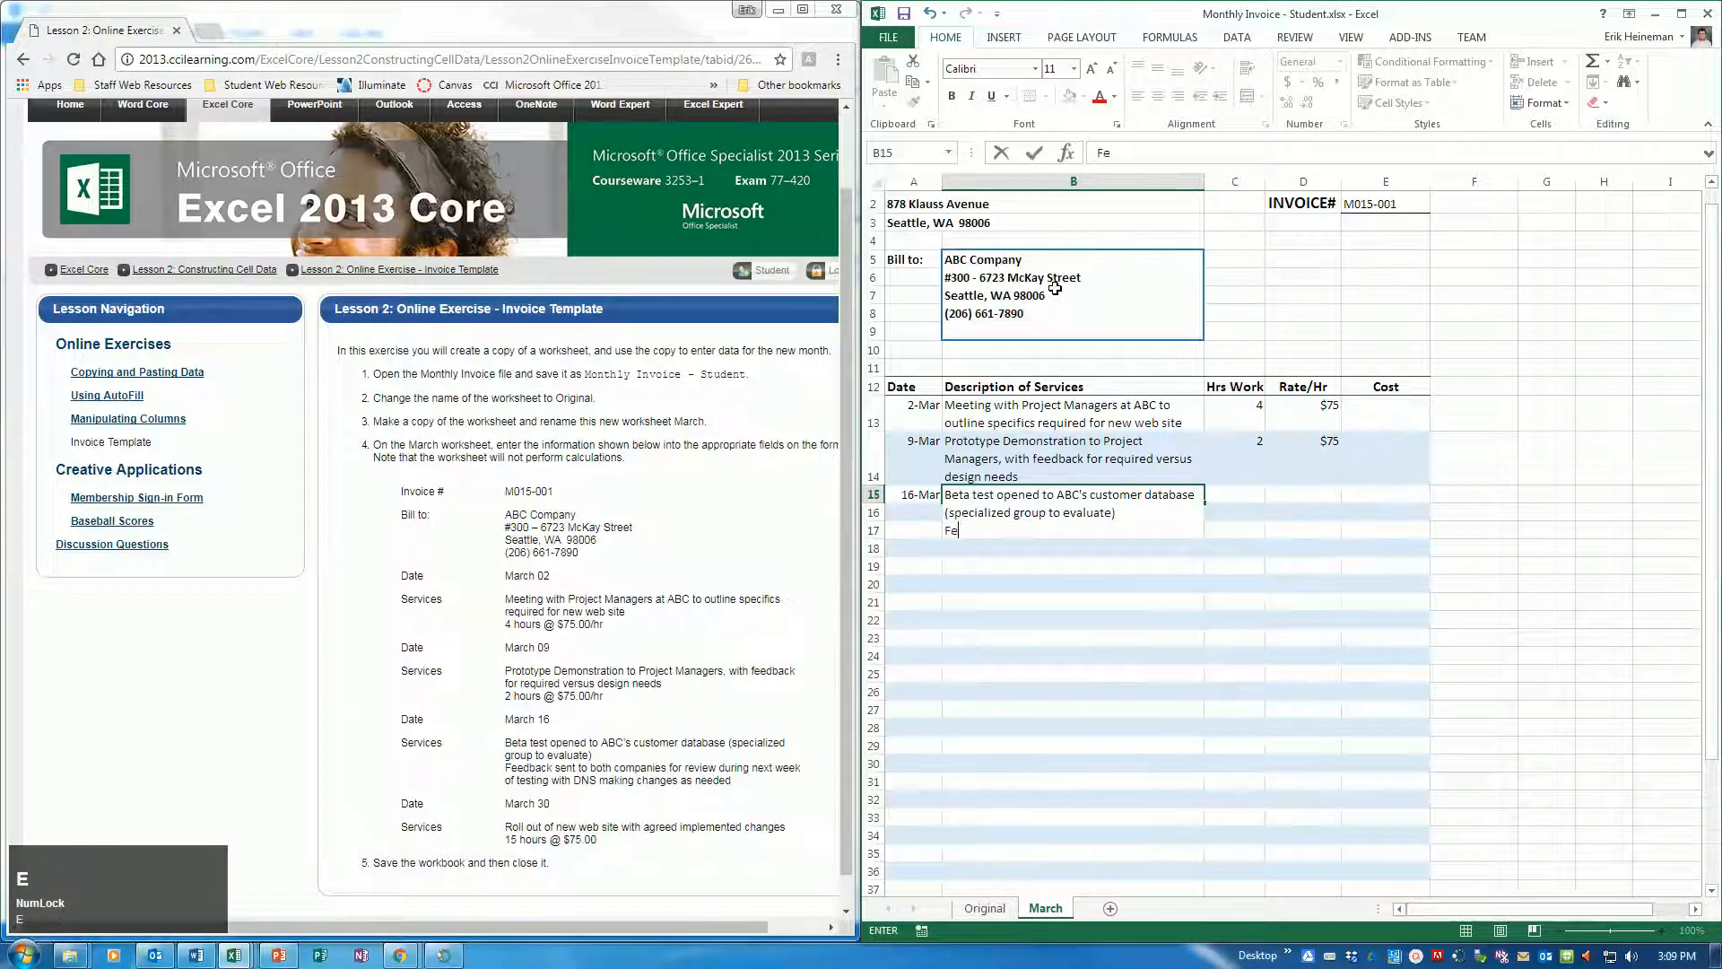
text(ed back sent to both compa)
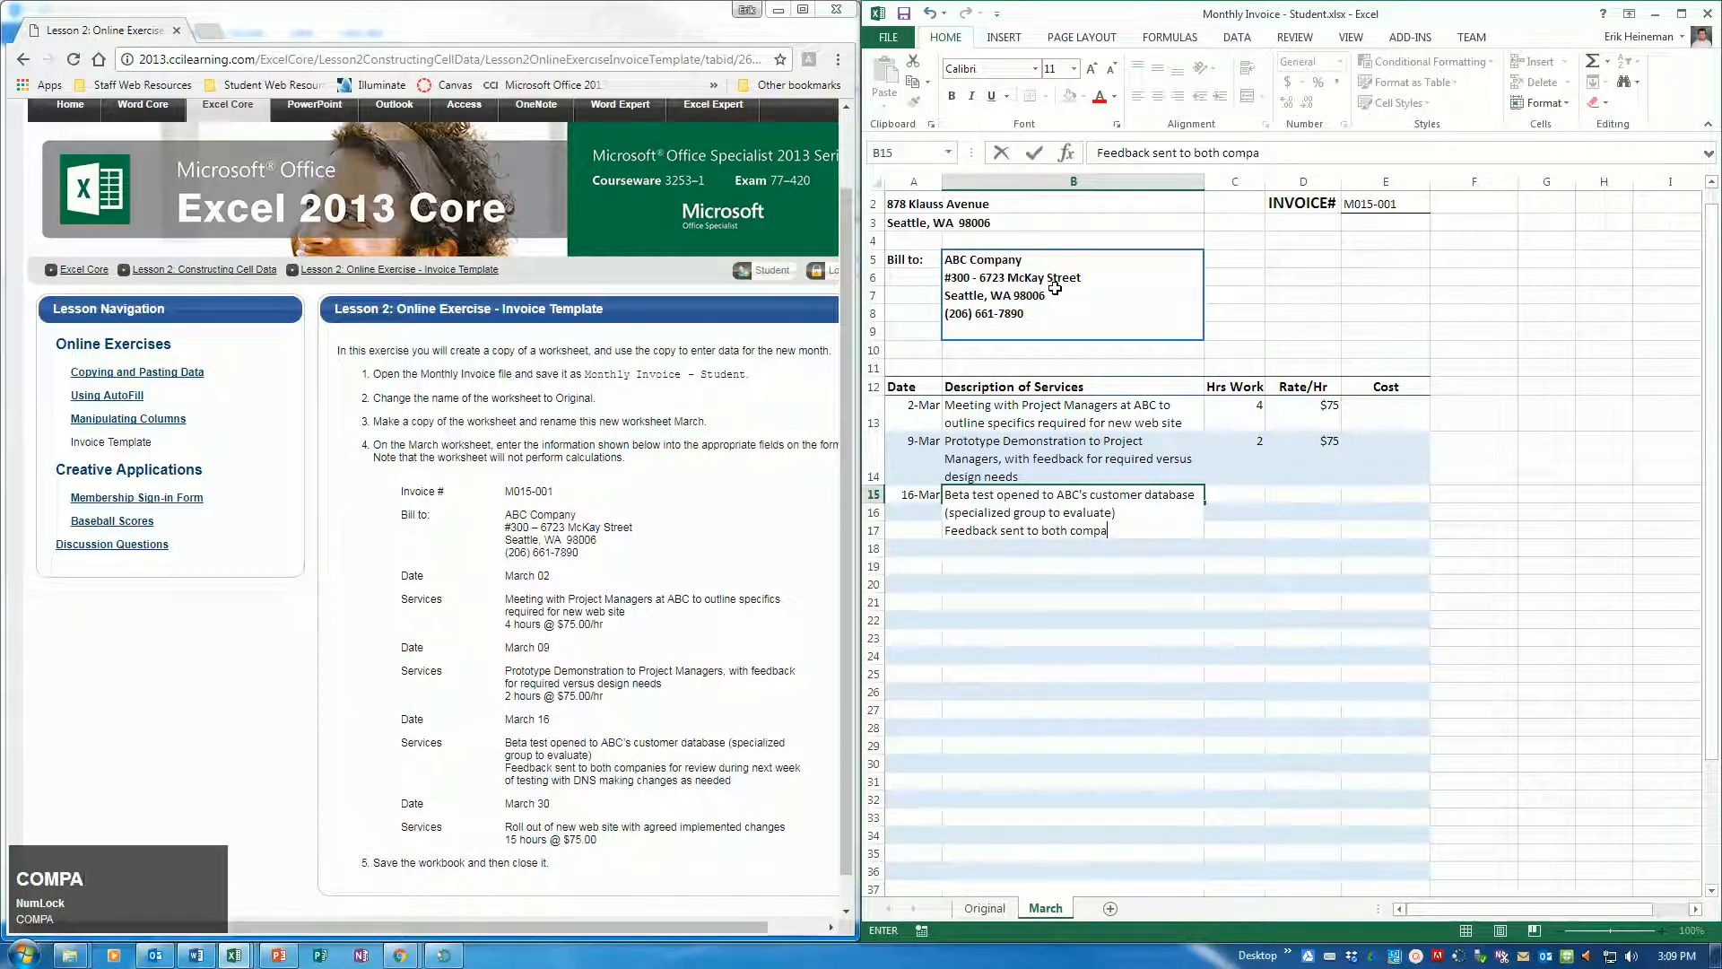
text(nies for rev)
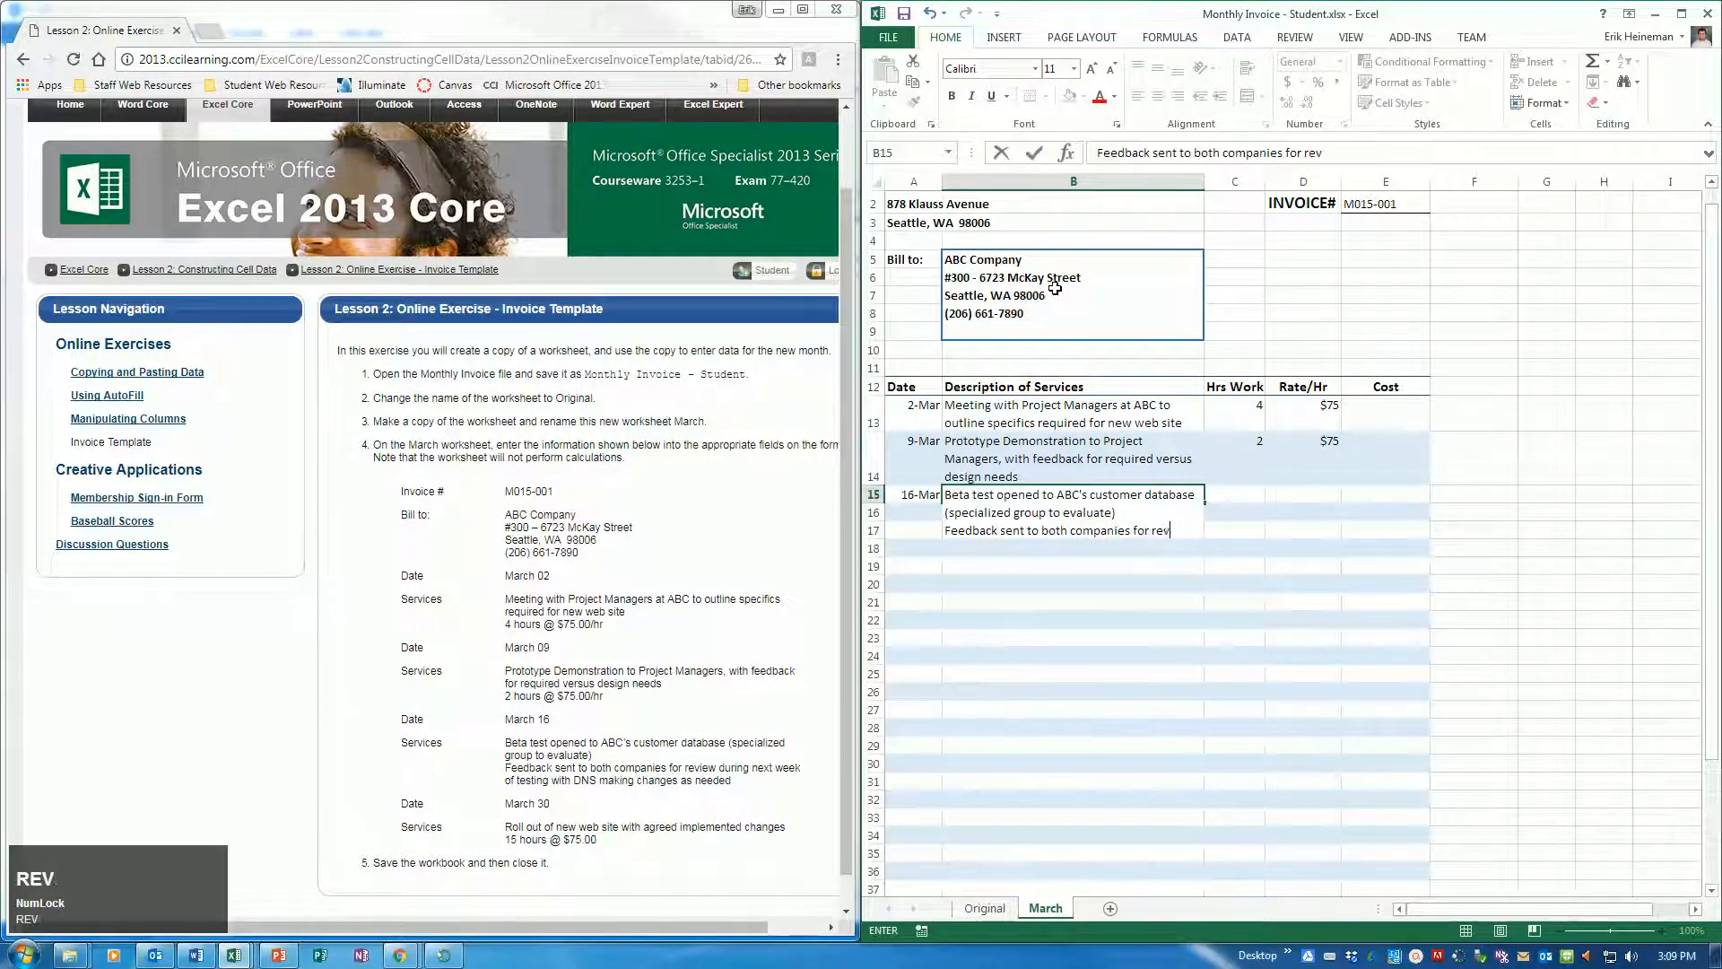
text(iew duri)
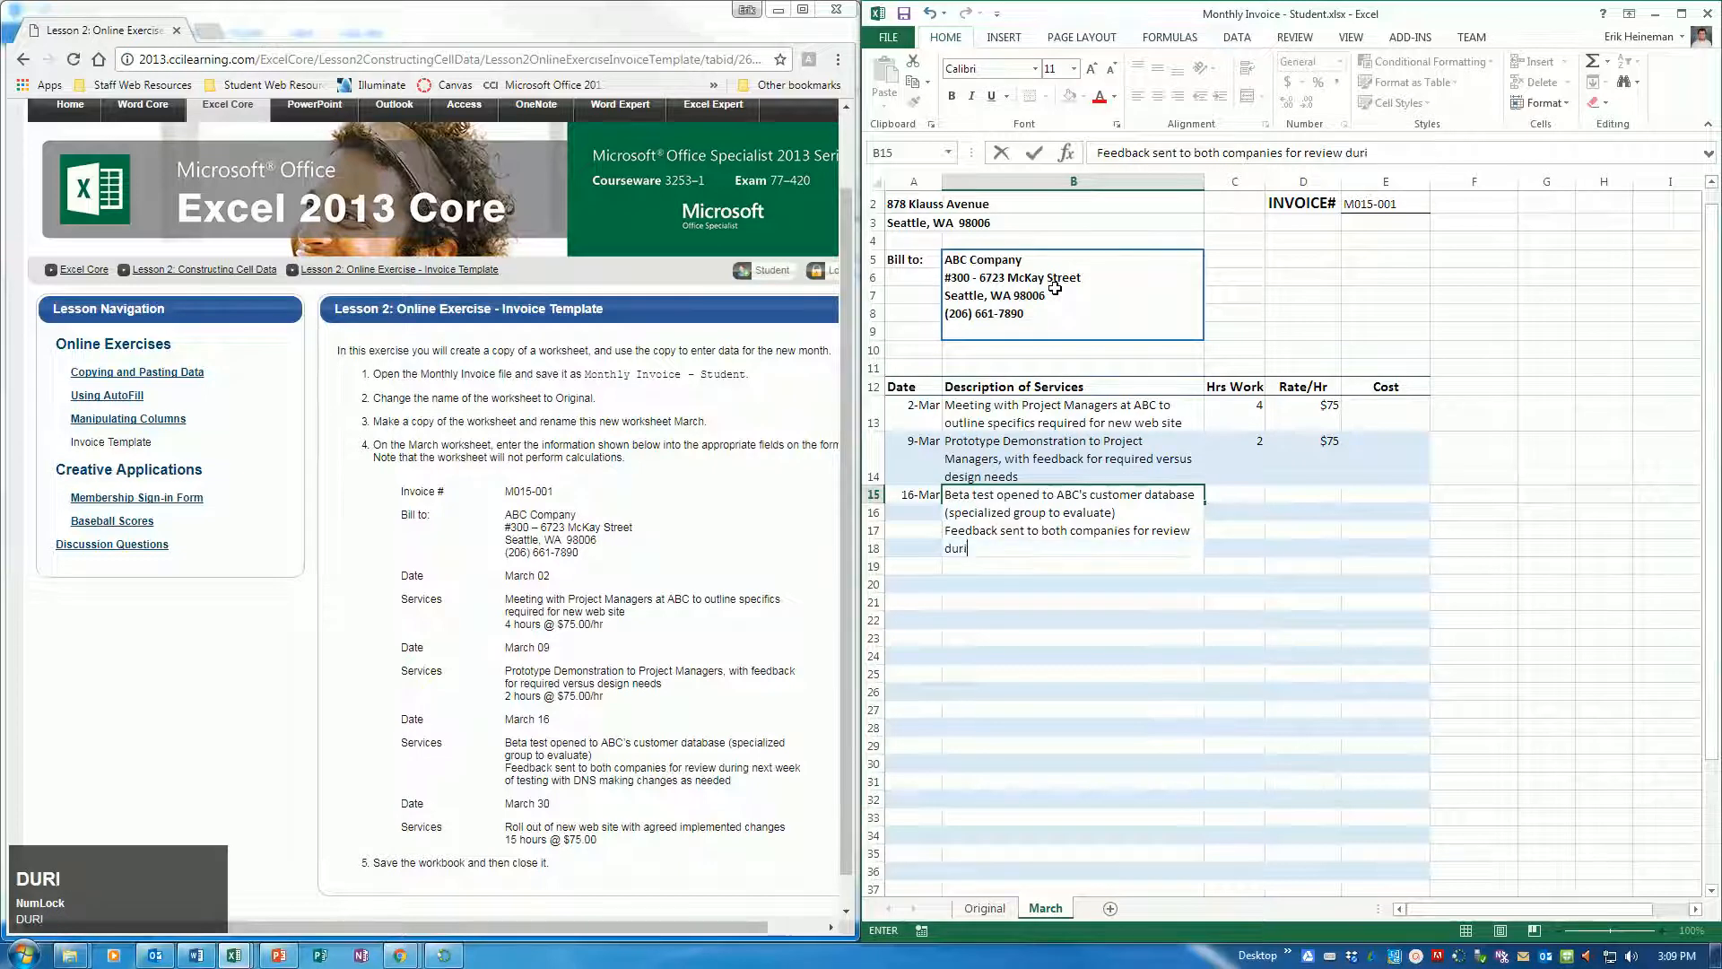
text(ng next week)
key(Tab)
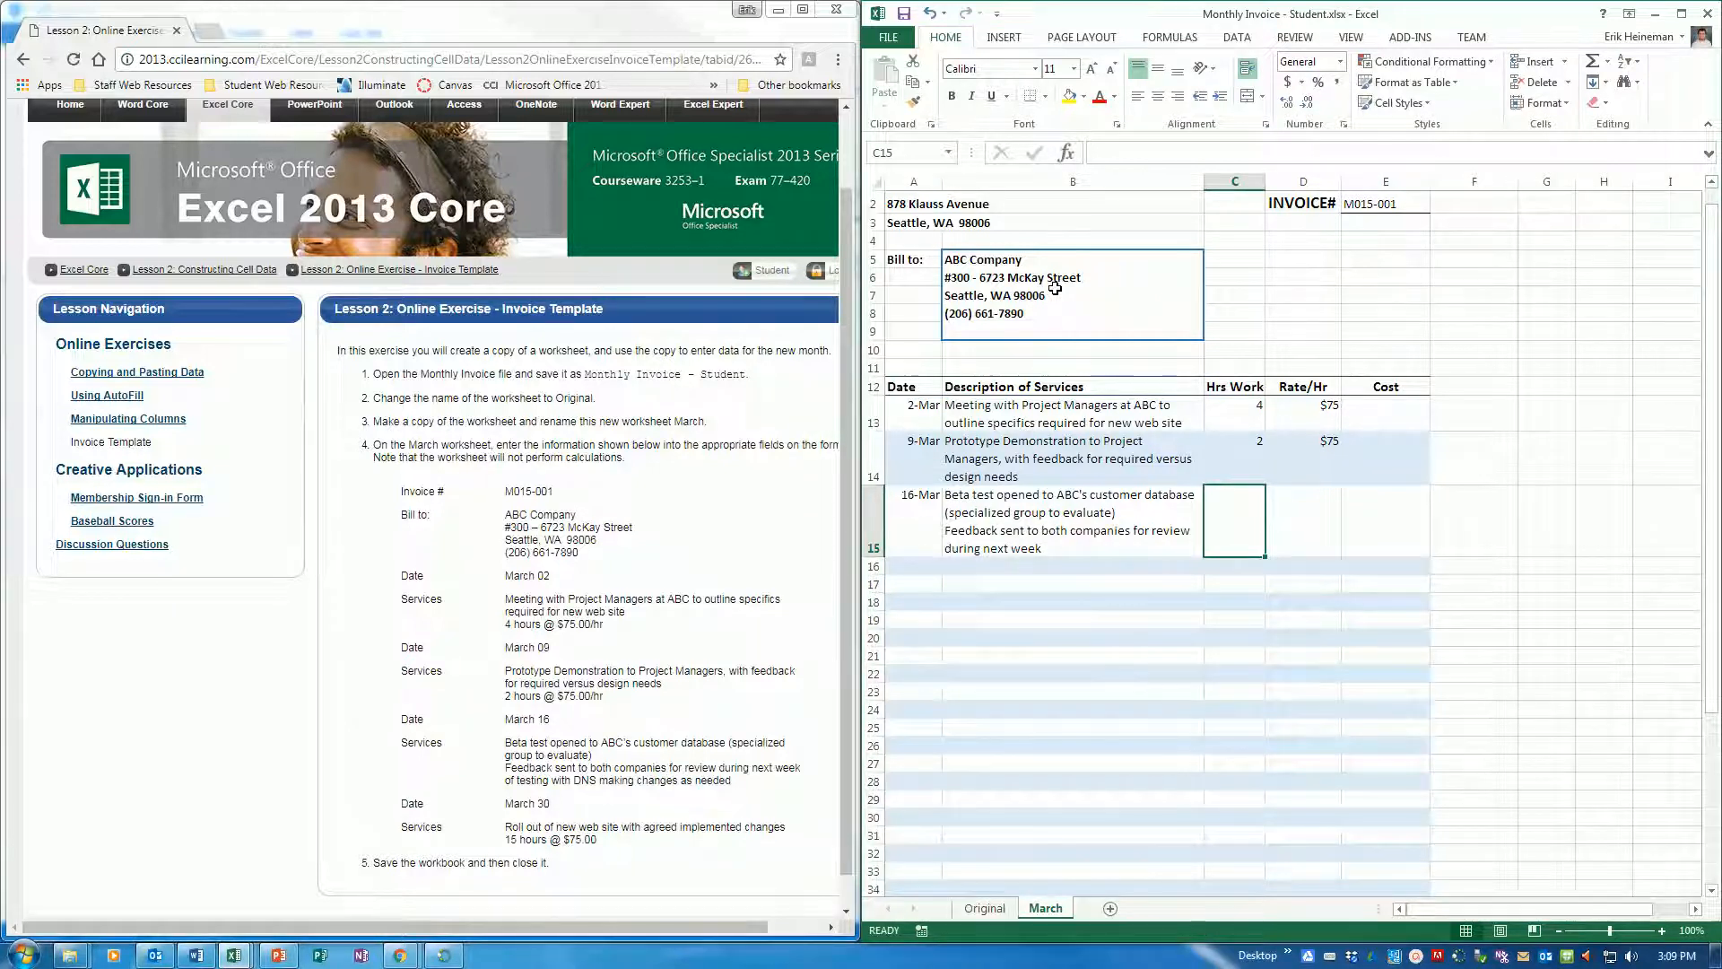
key(Return)
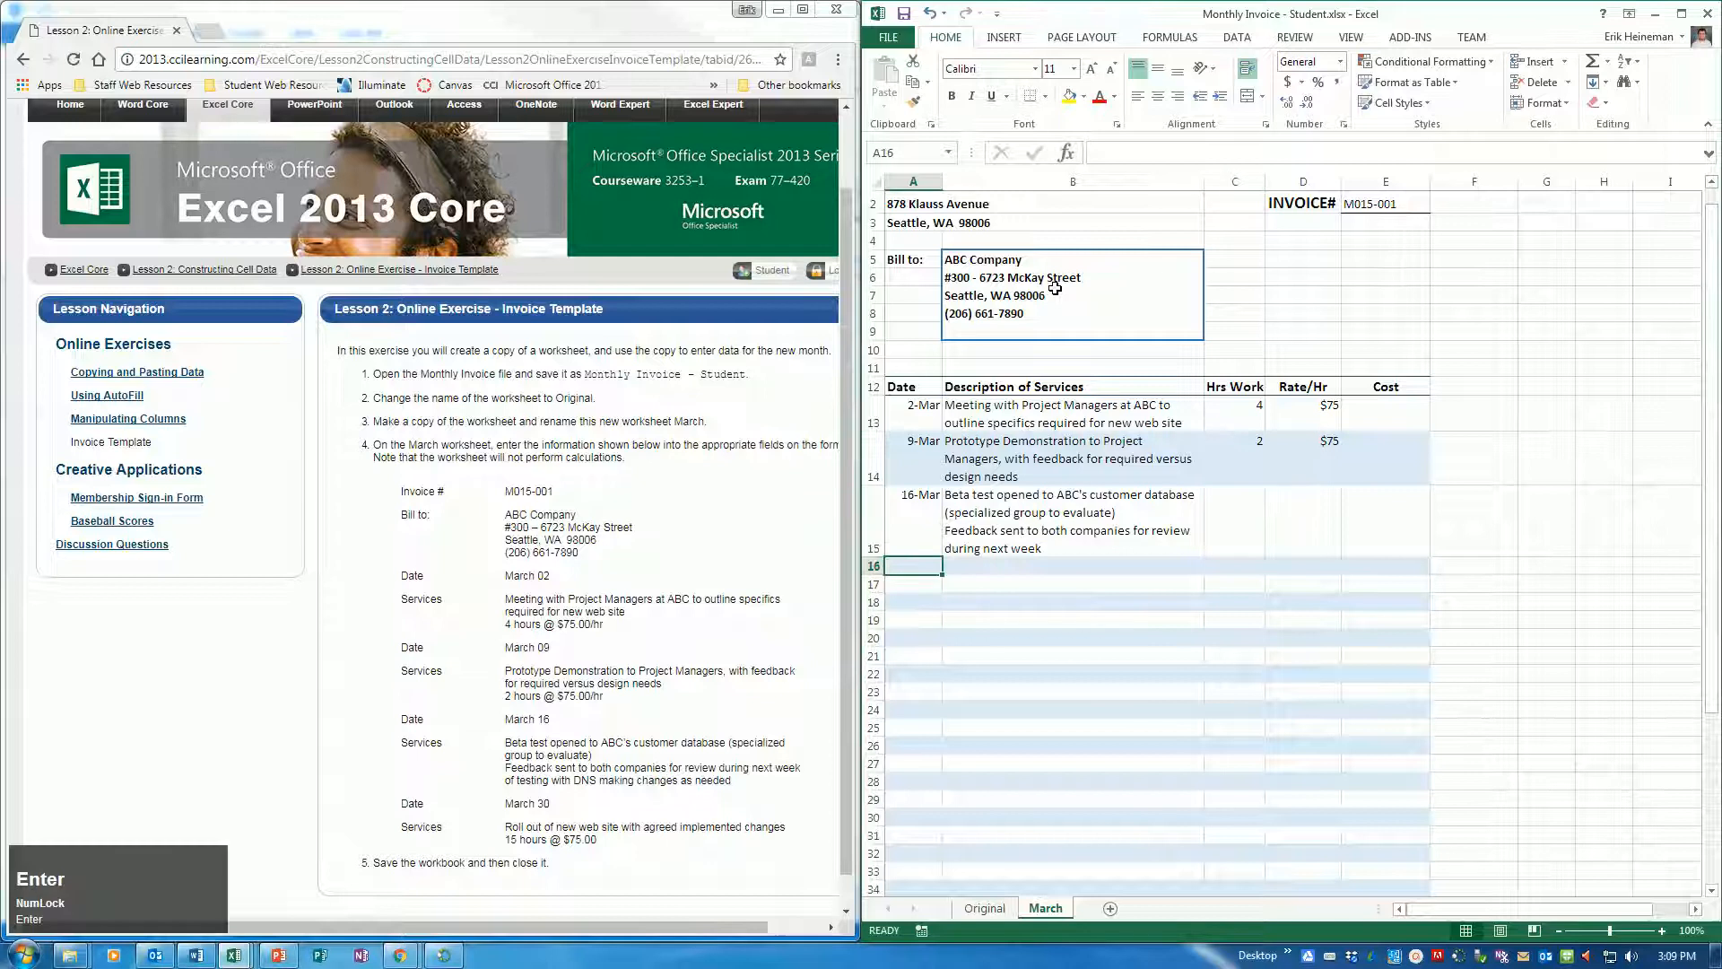
Enter March 30 as the fourth service date in cell A16
text(M)
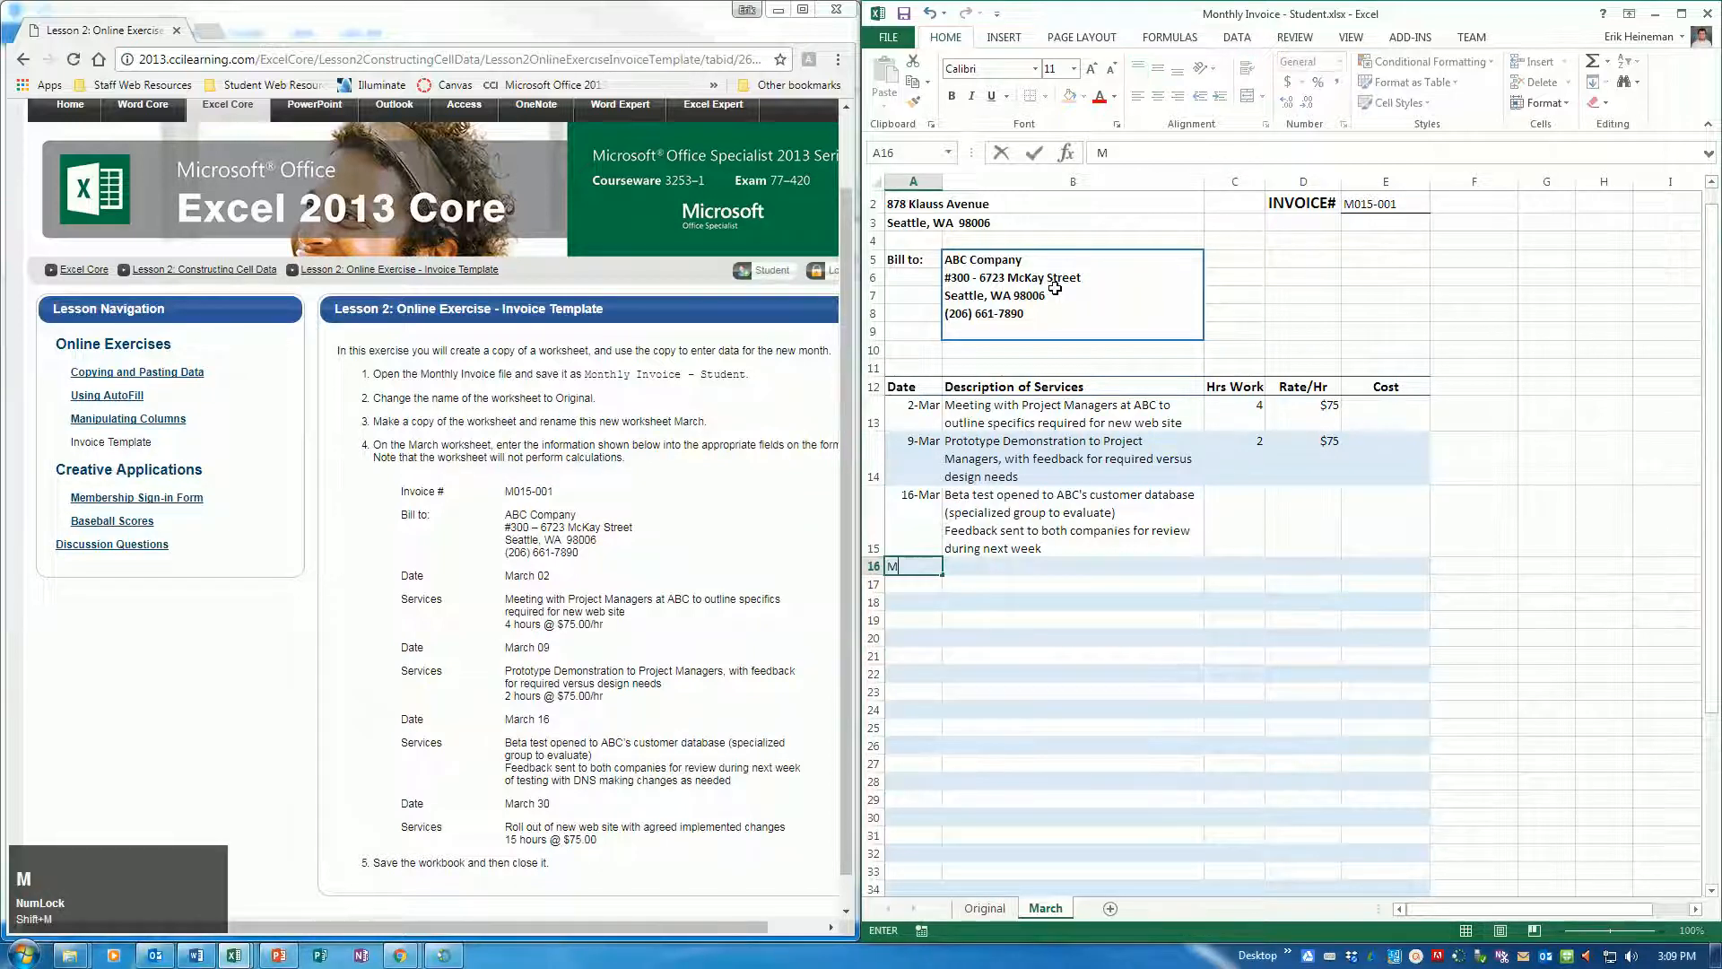
text(arch 30)
key(Tab)
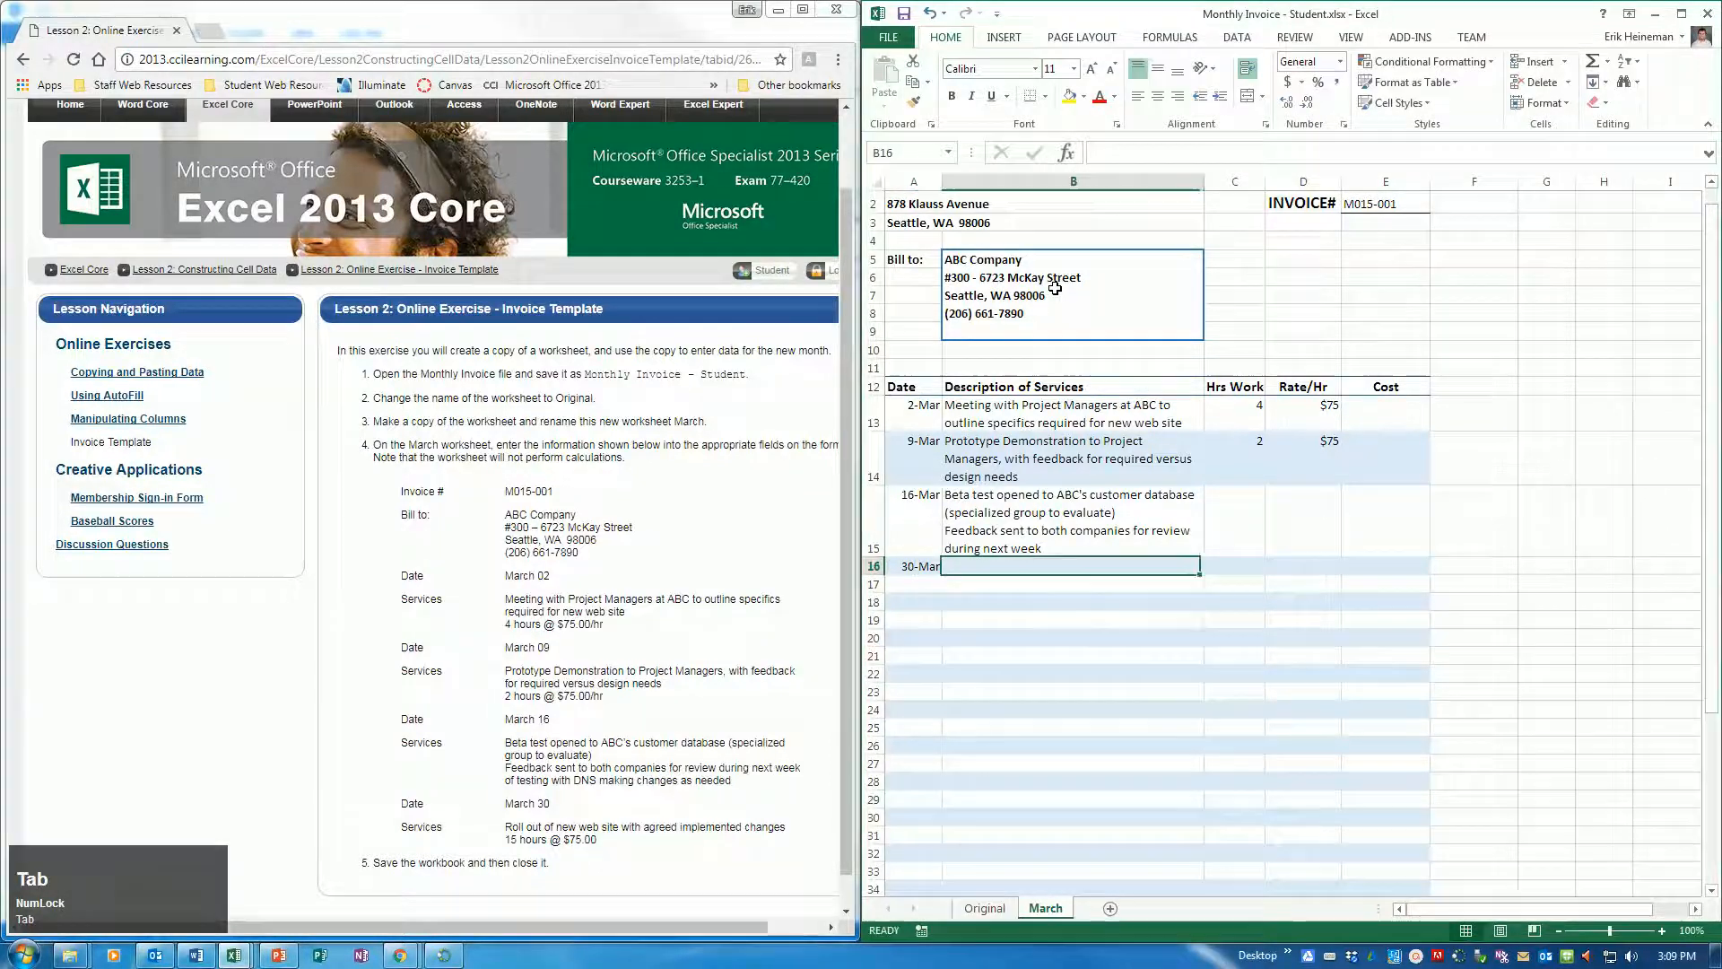
Enter "Roll out of new web site with agreed implemented changes" as the service description in B16
text(Roll out of)
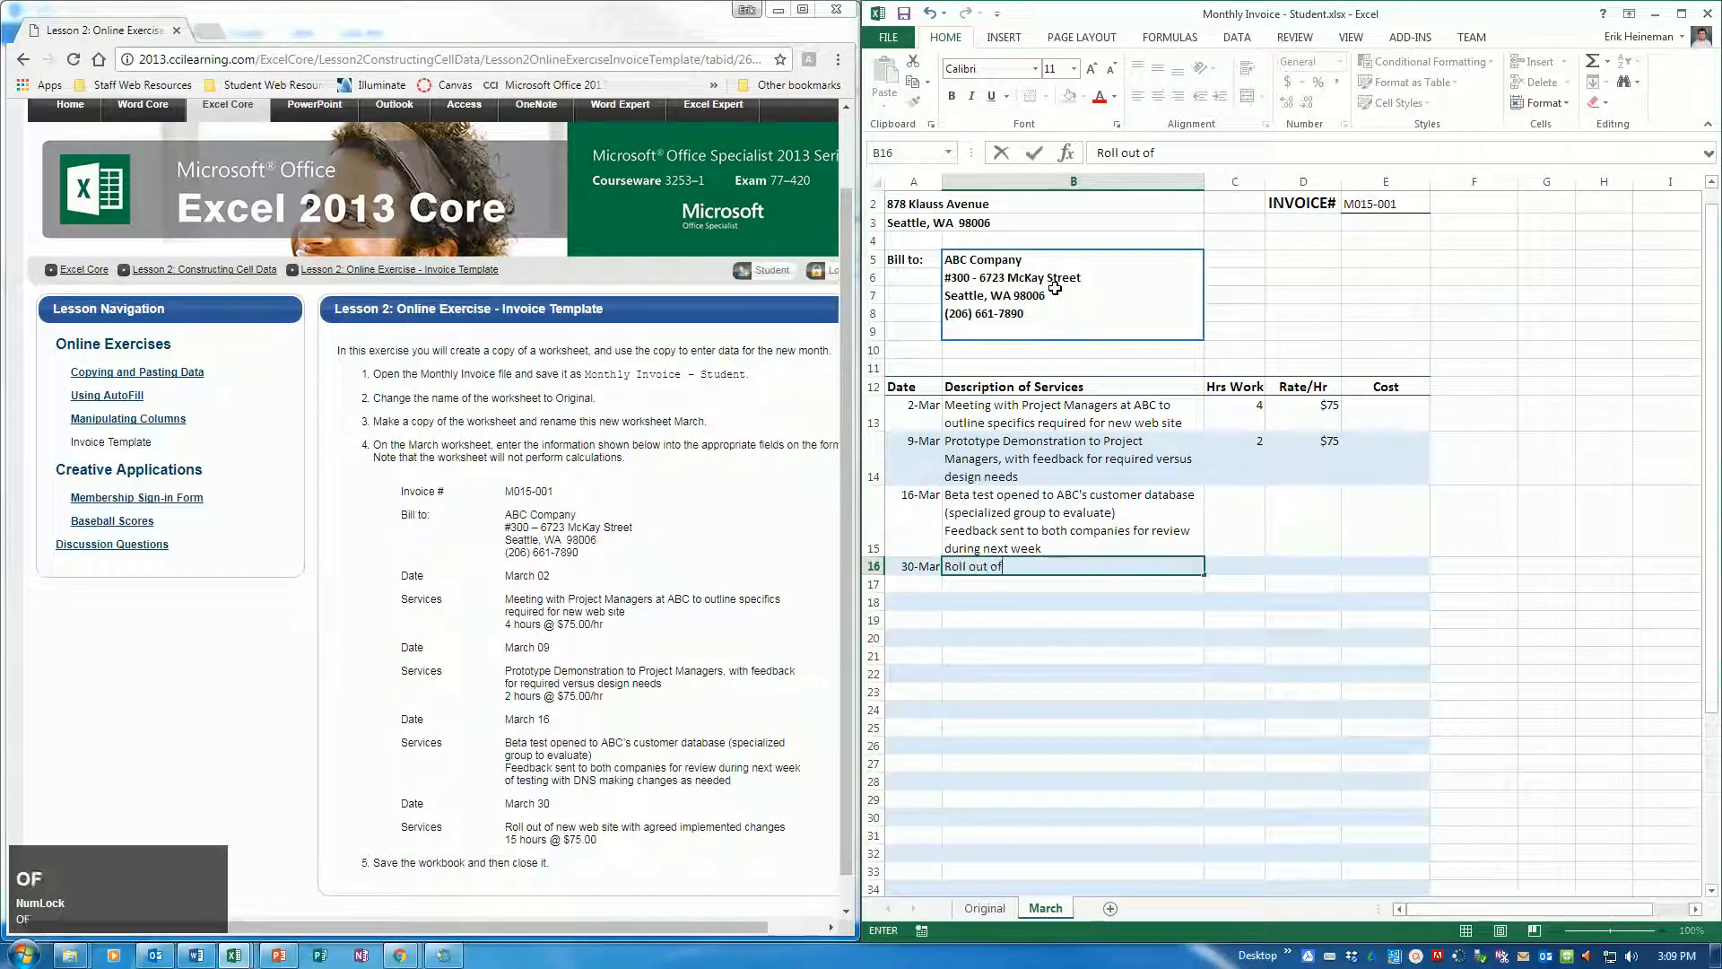
text( new web )
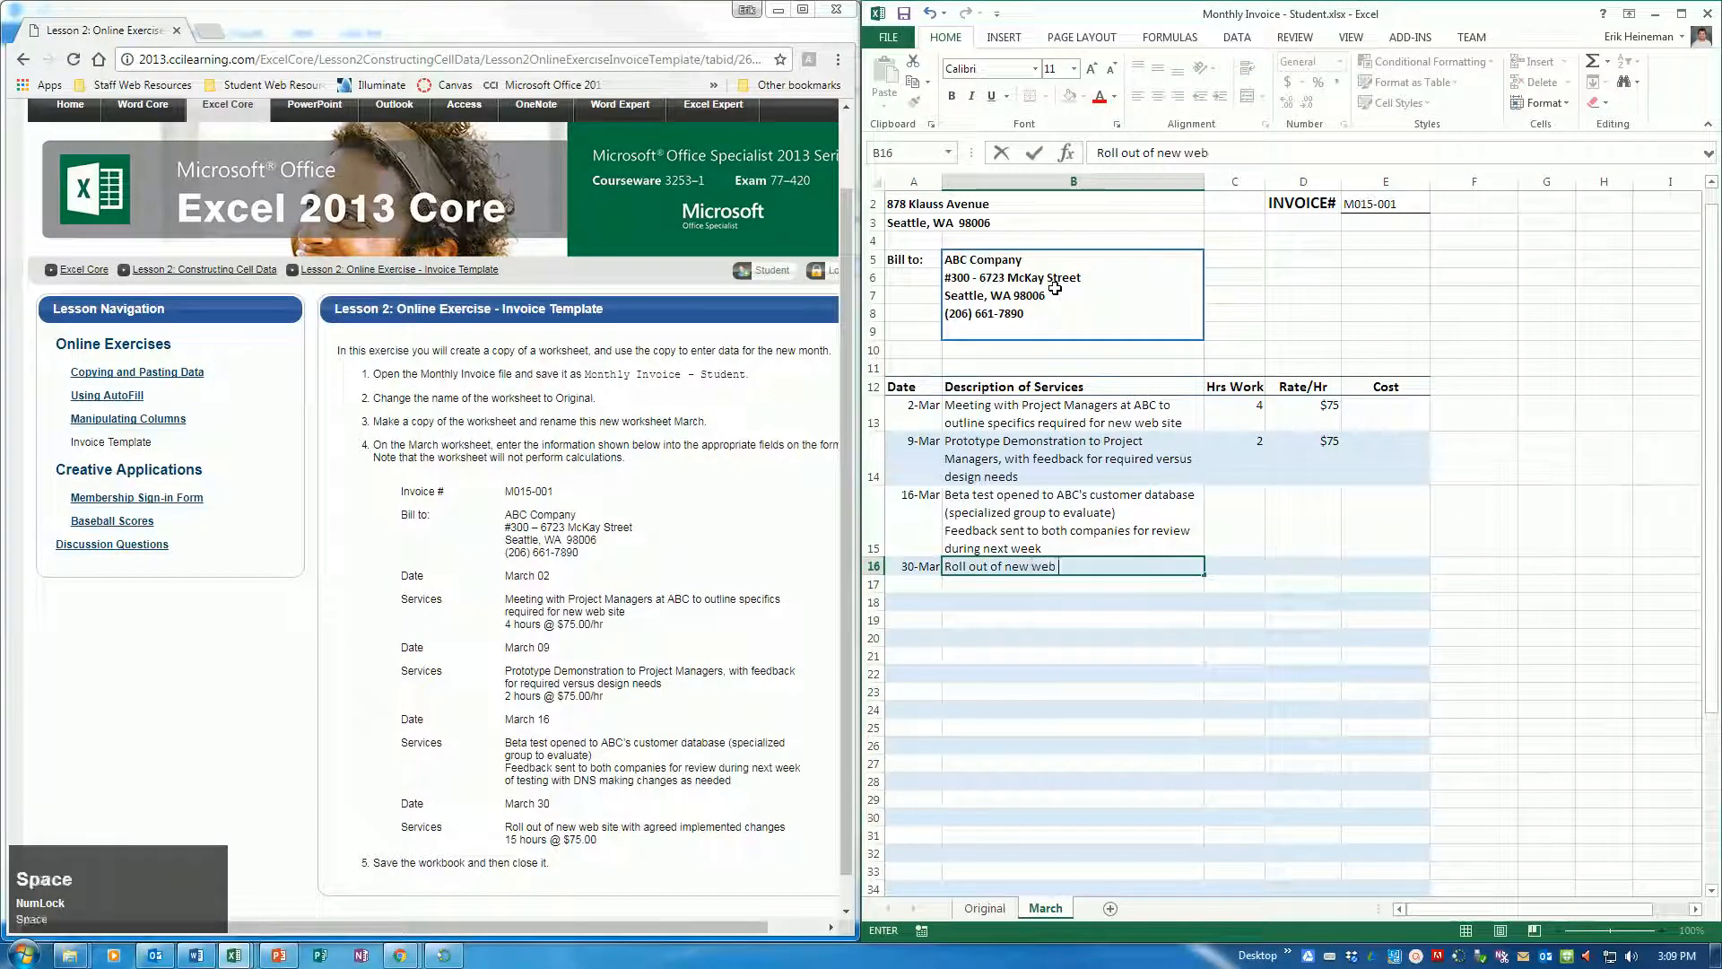
text(site with agreed)
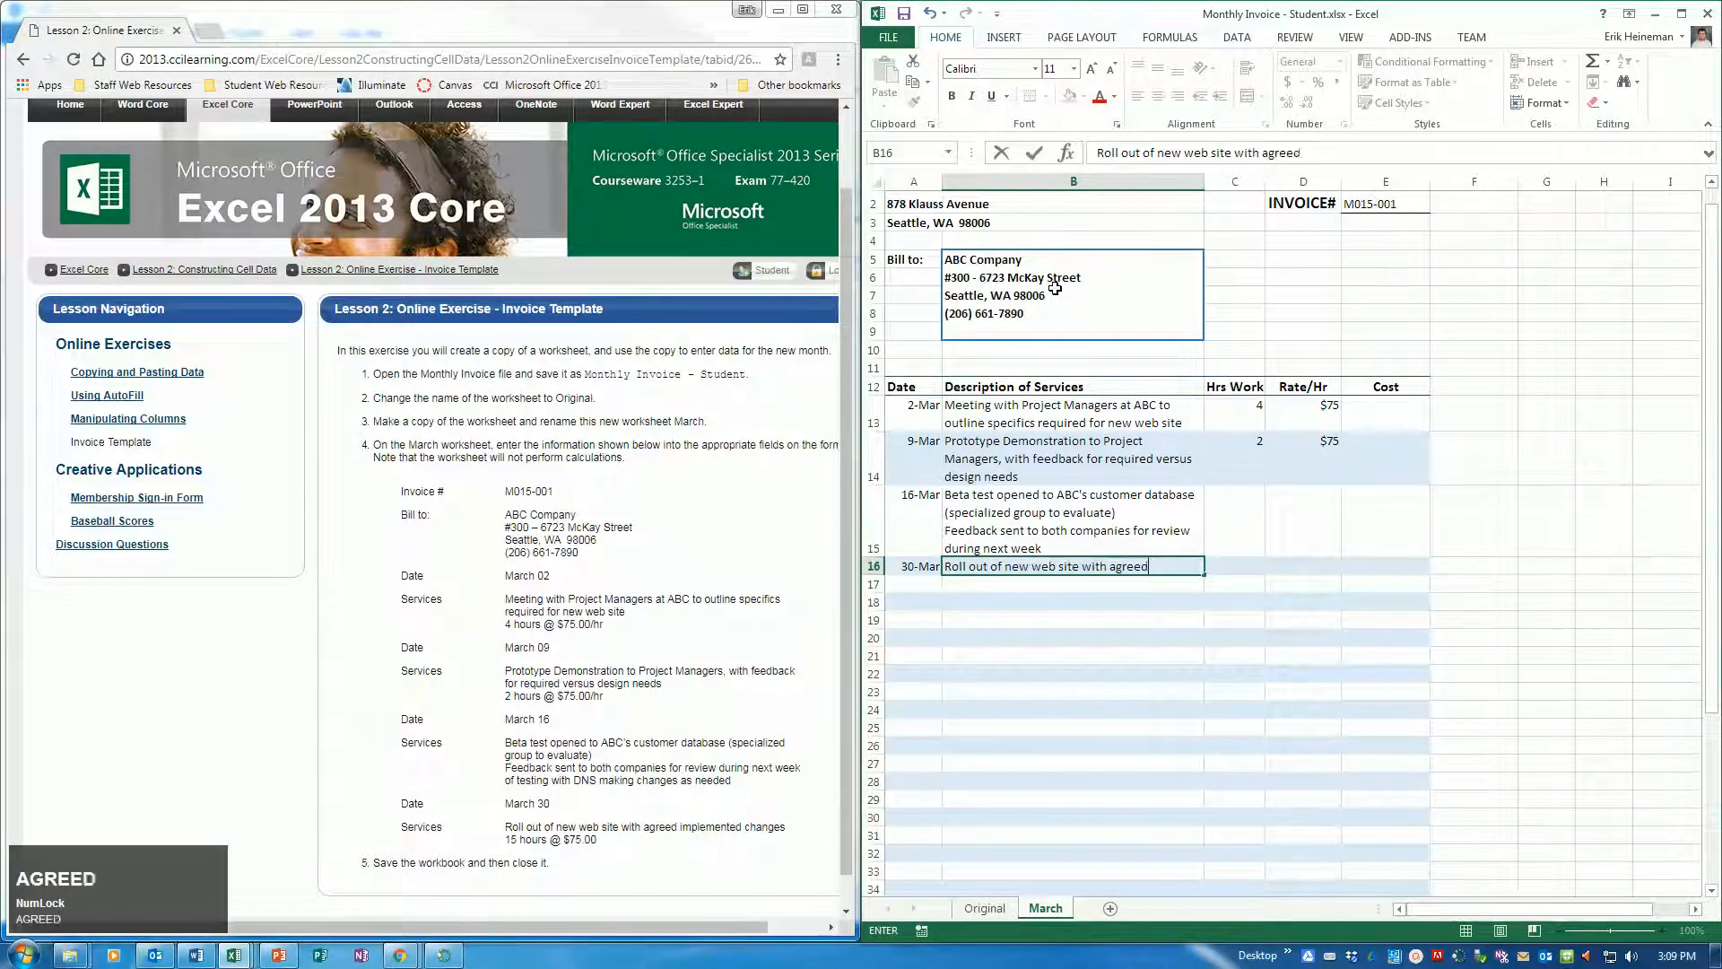
text( implemente)
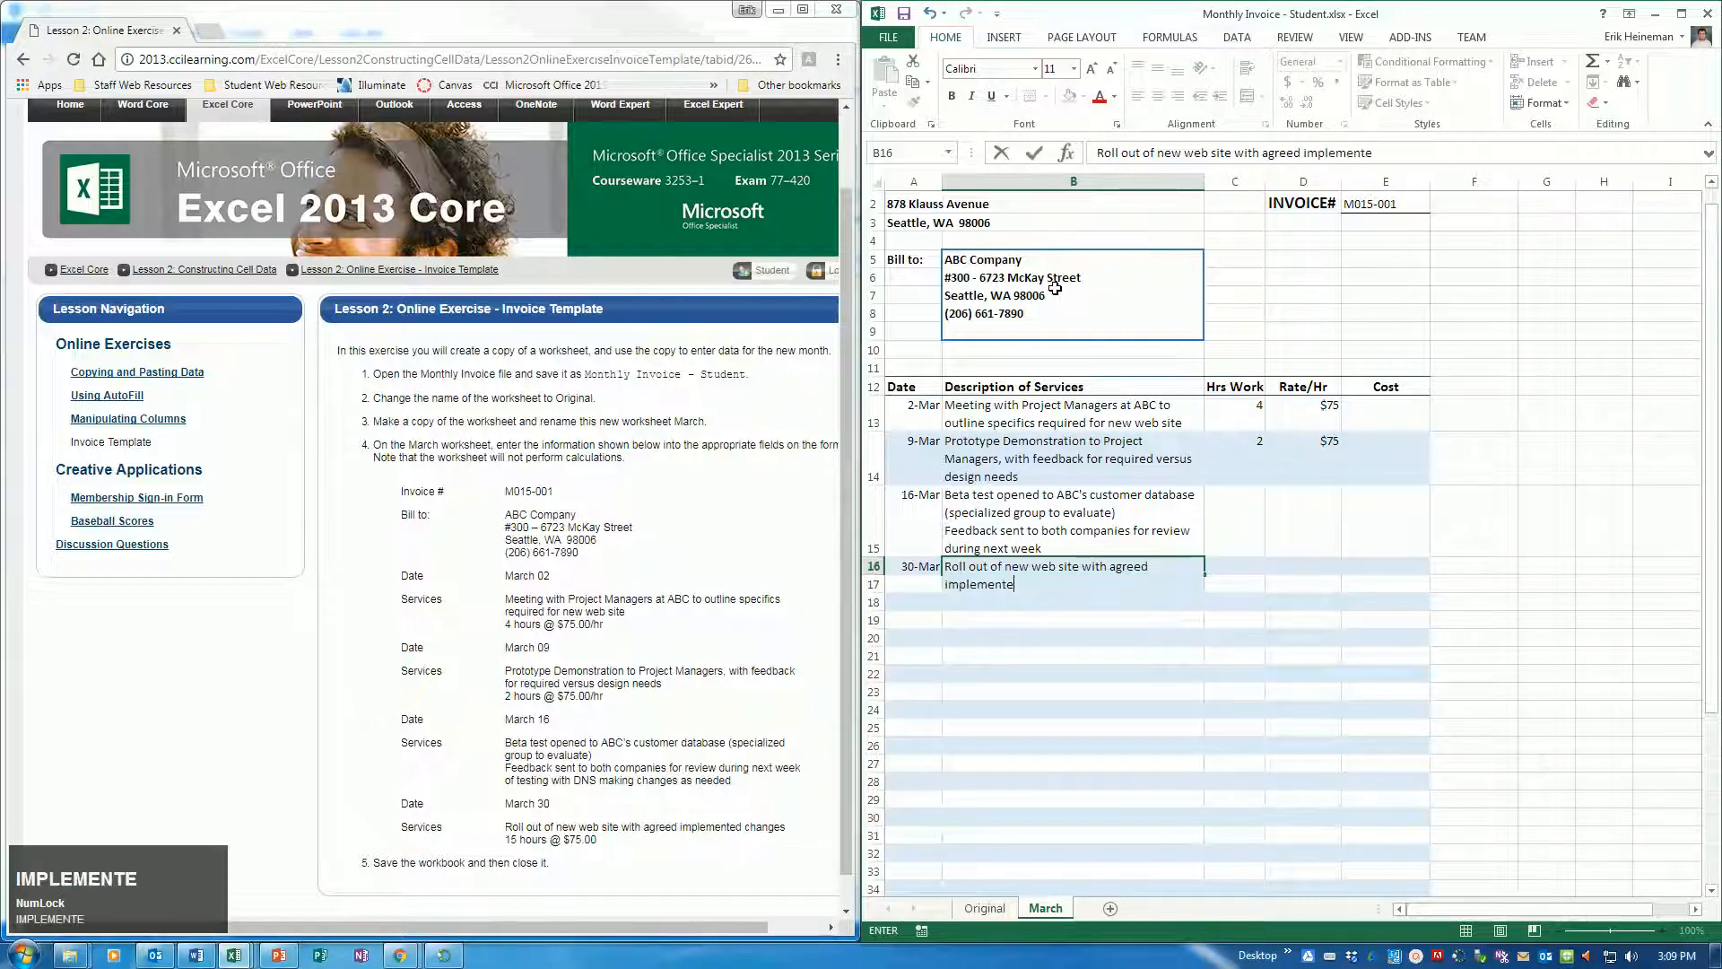
text(d changes)
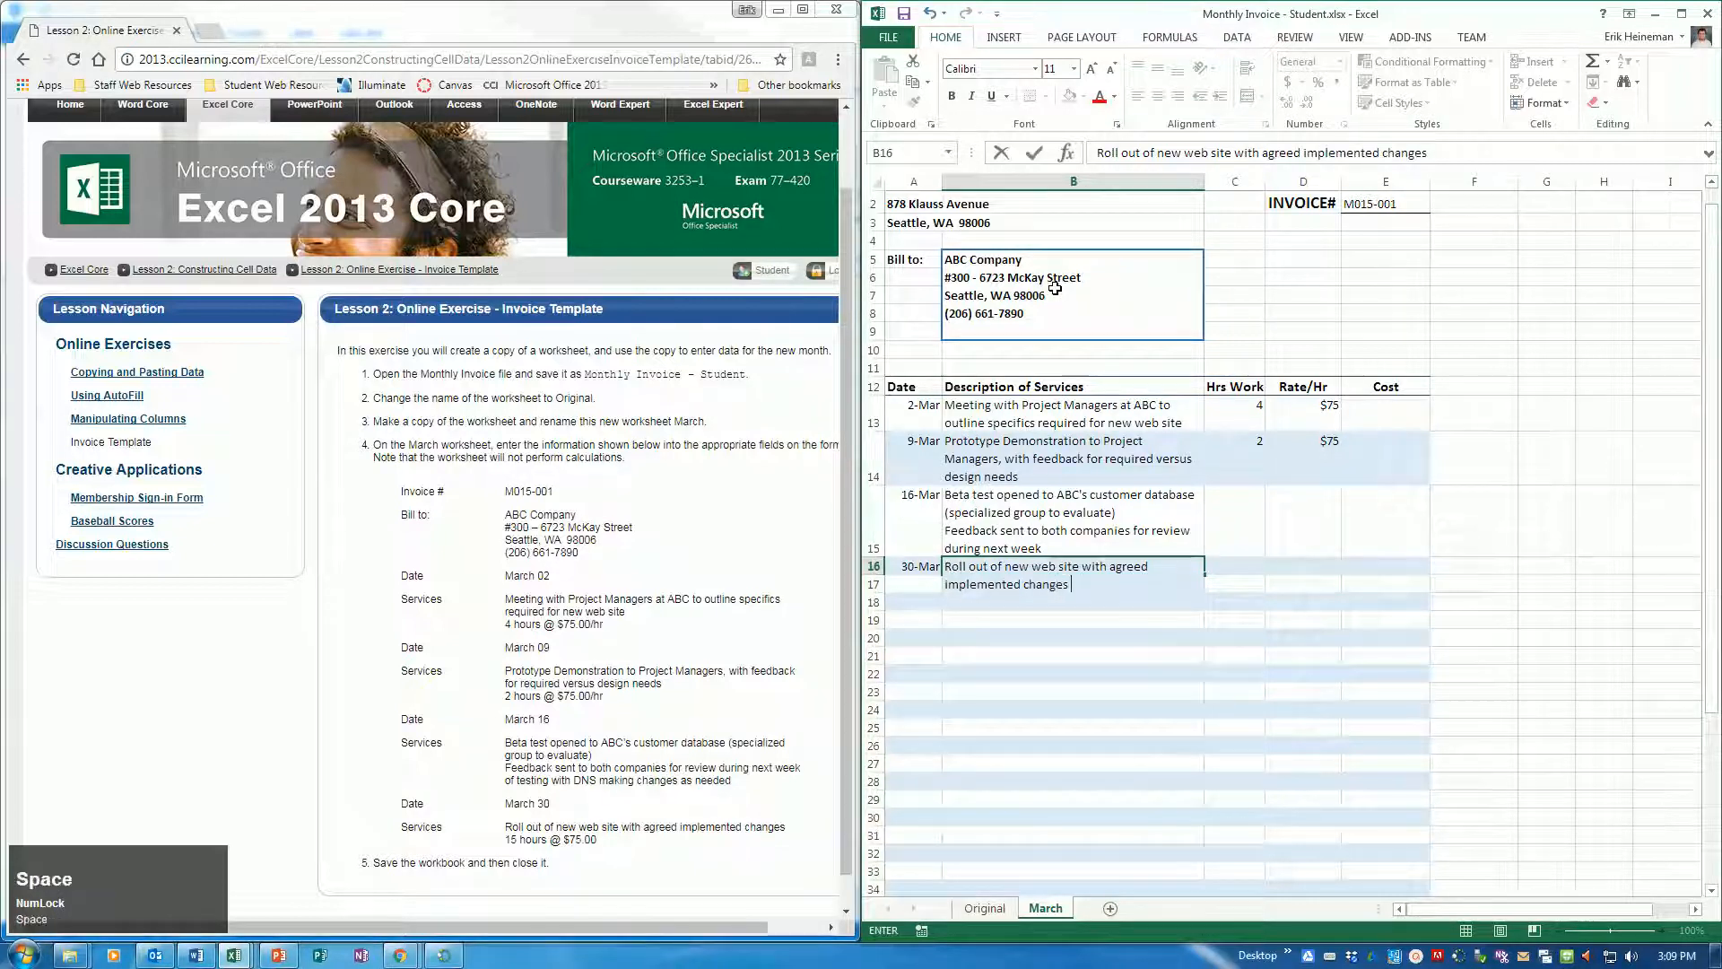
Enter 15 hours worked and a rate of $75 per hour for the March 30 service in row 16, and save the workbook
key(Tab)
text(15)
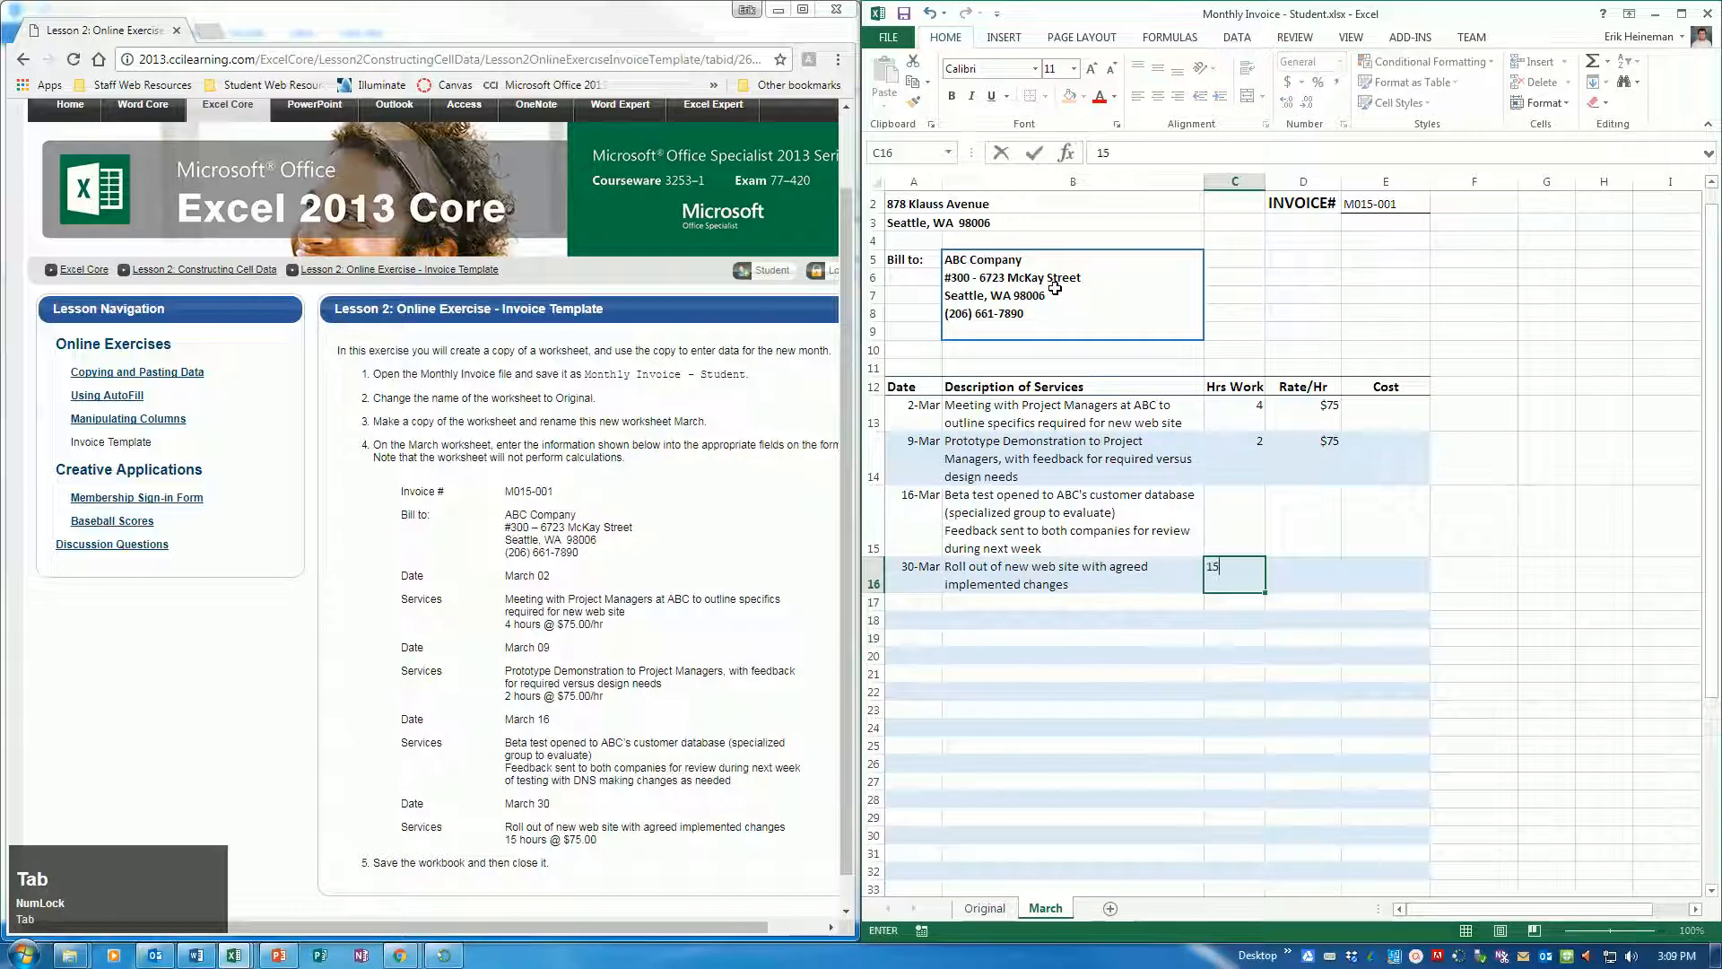
key(Tab)
text($)
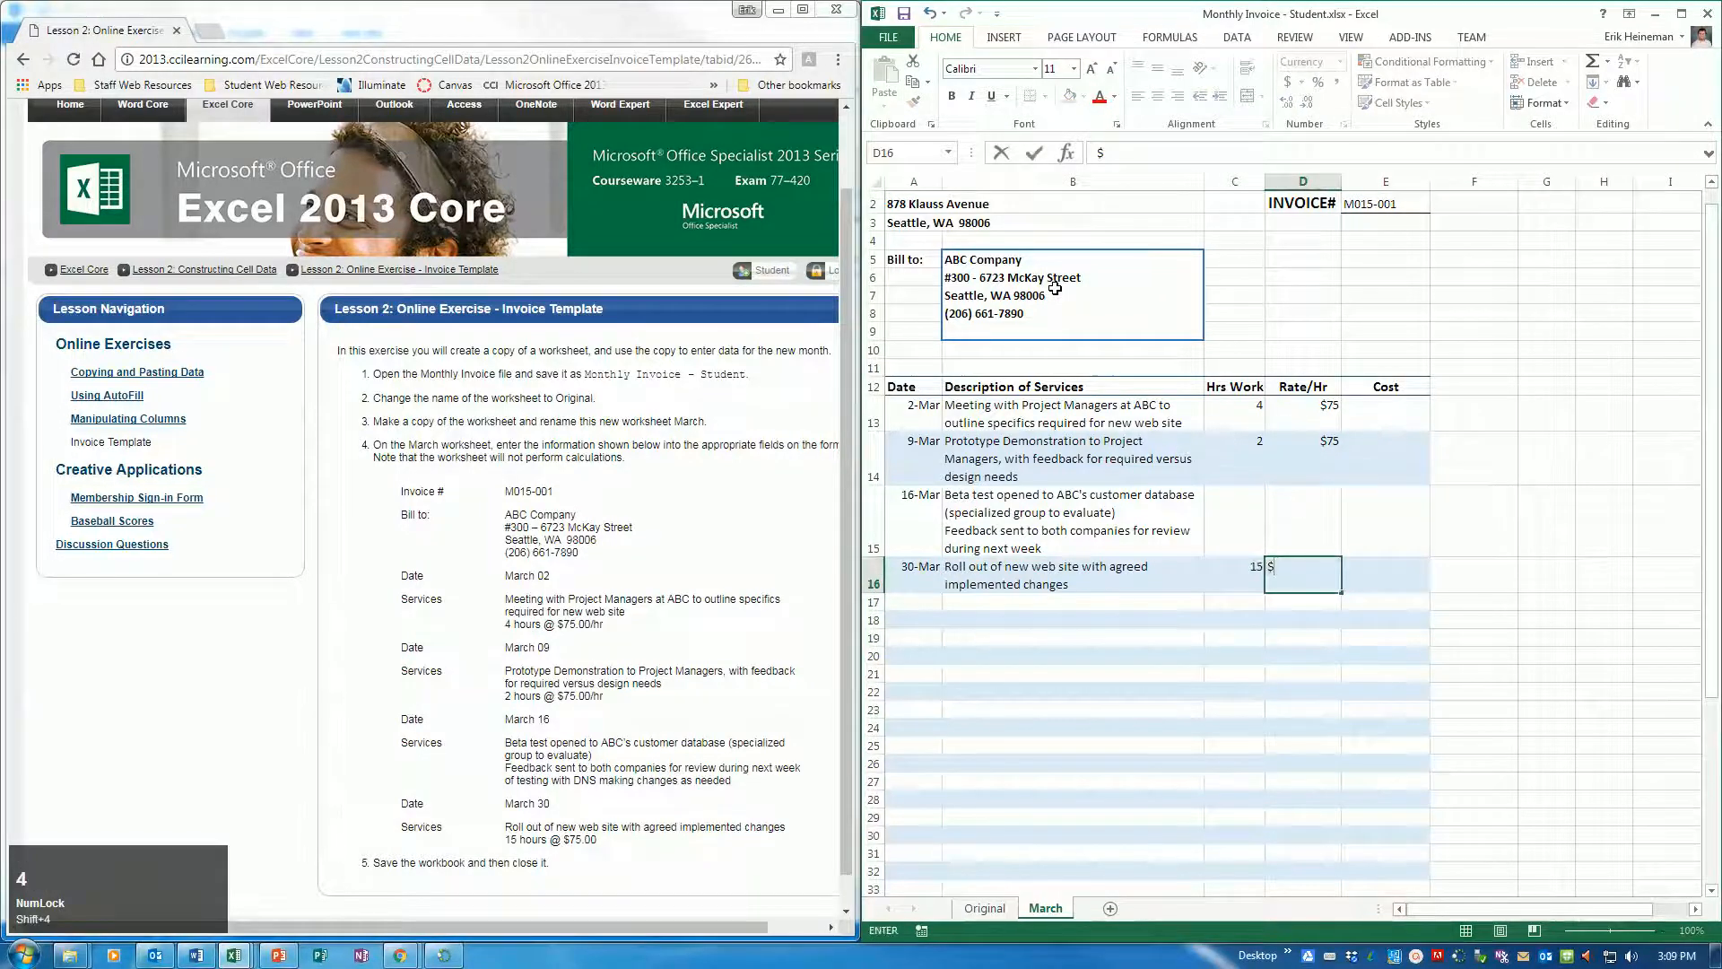
text(75)
key(Return)
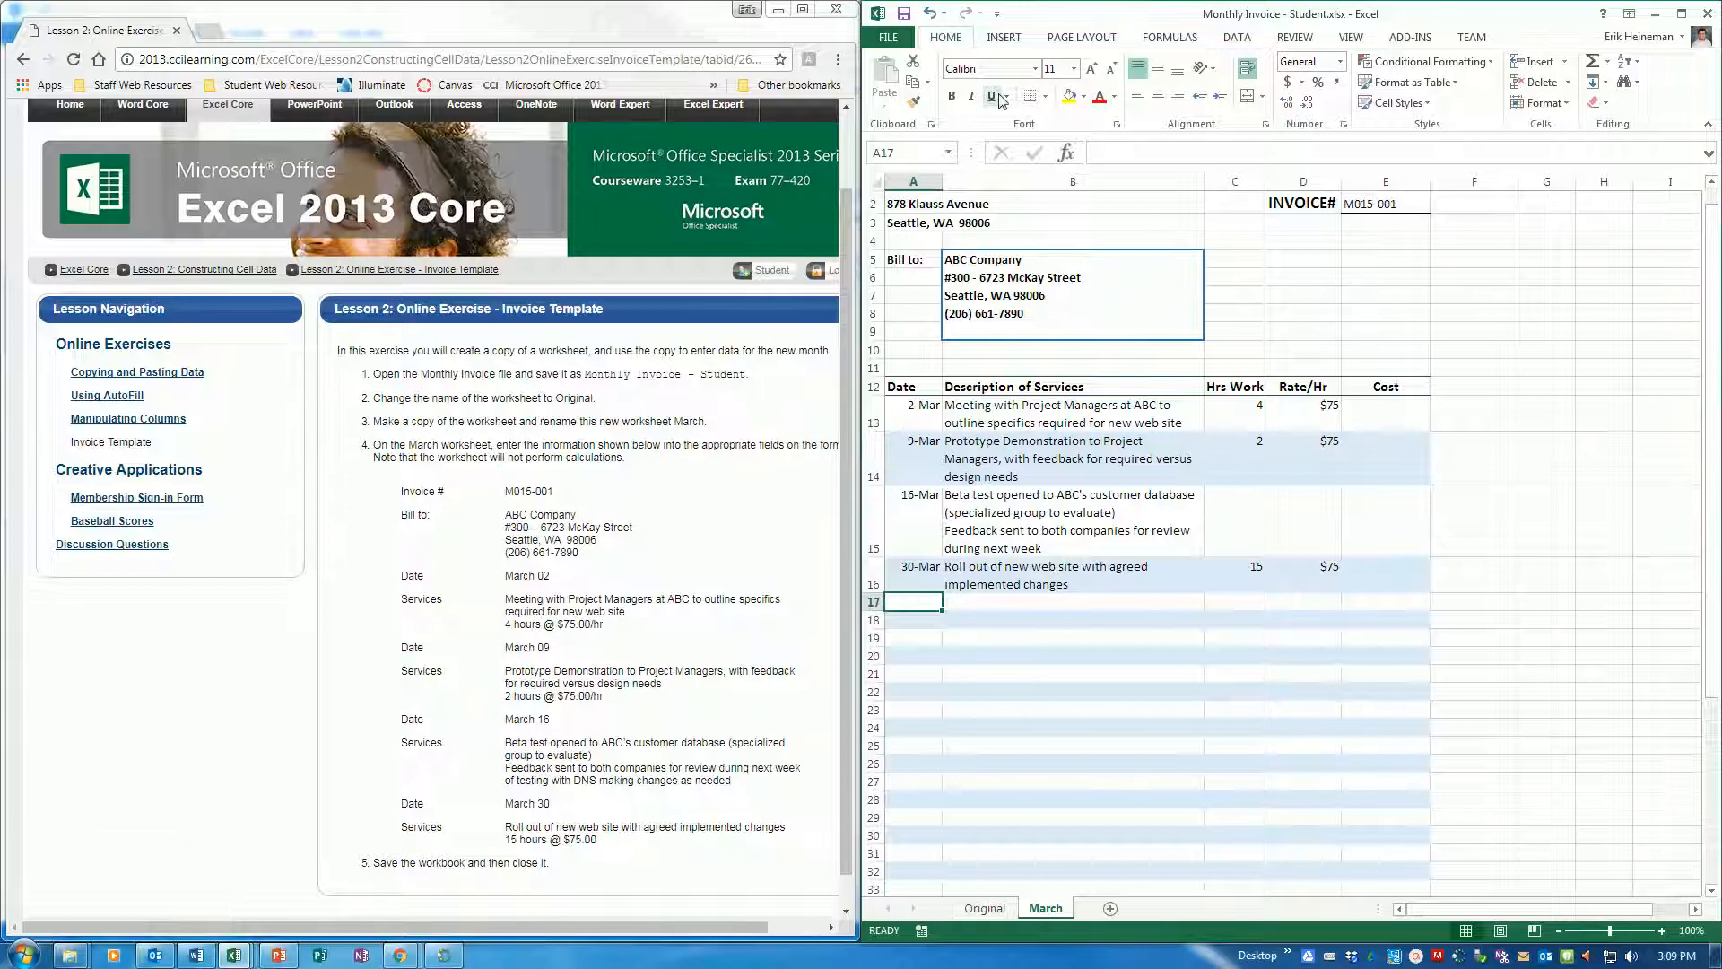
click(904, 15)
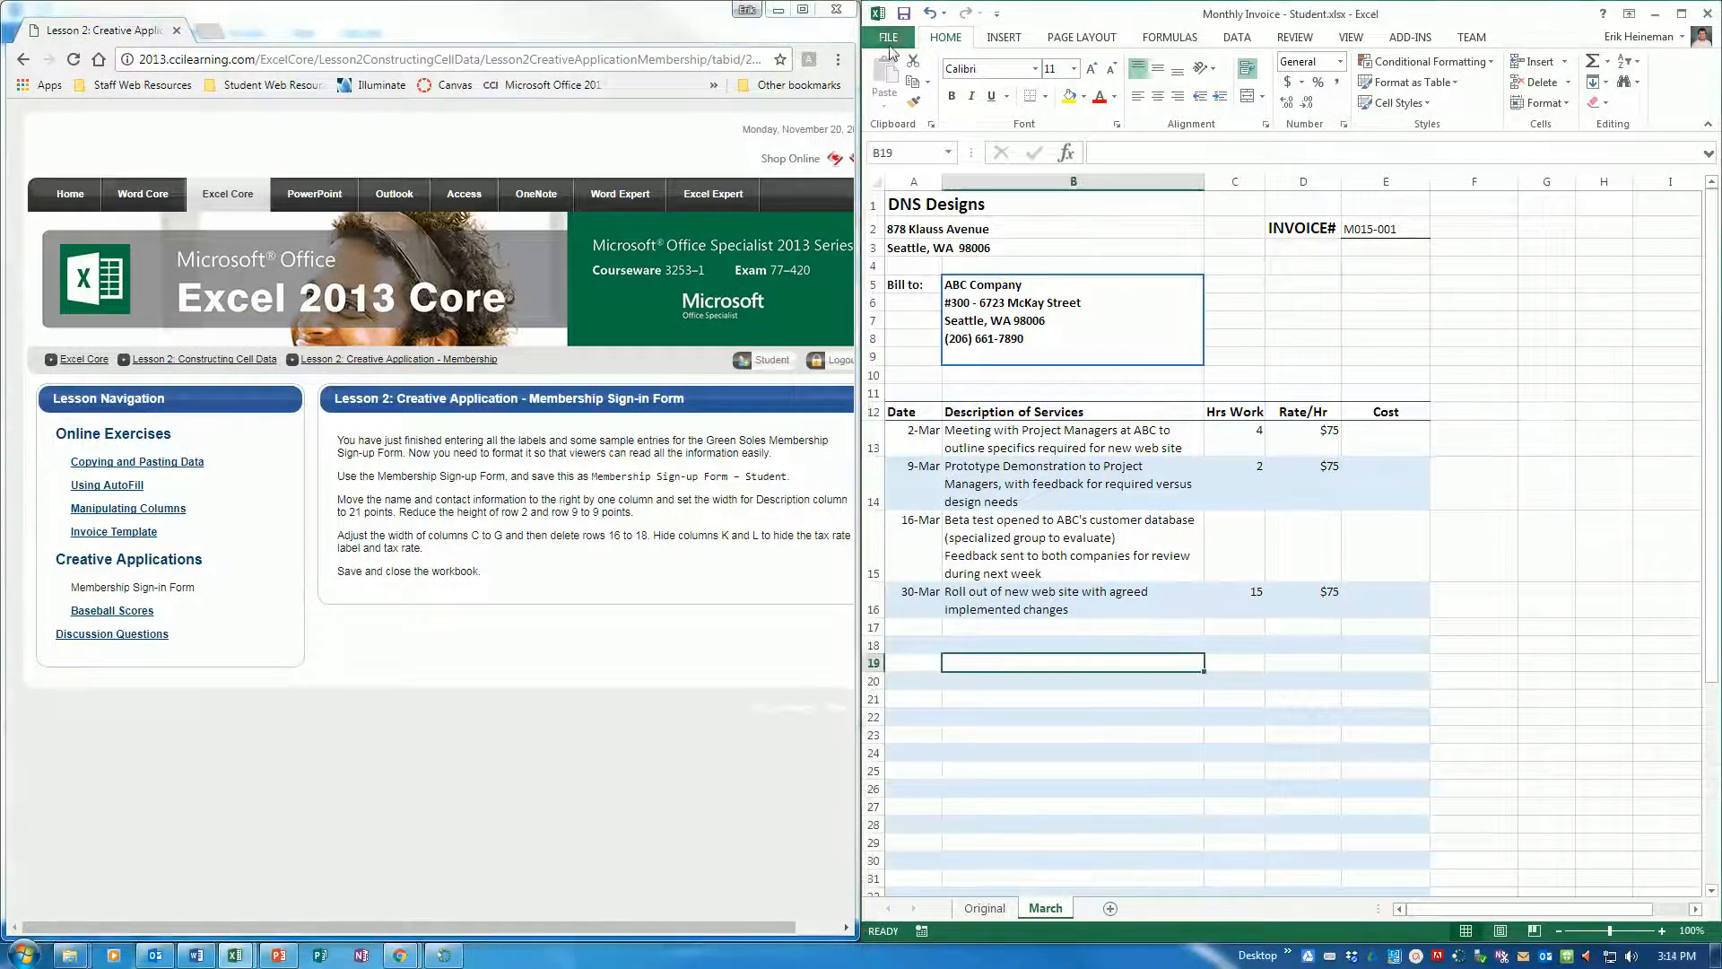
Open Membership Sign-up Form.xlsx from the 3253-Microsite-Student-Files folder and dock its window beside the exercise instructions
click(891, 39)
click(924, 189)
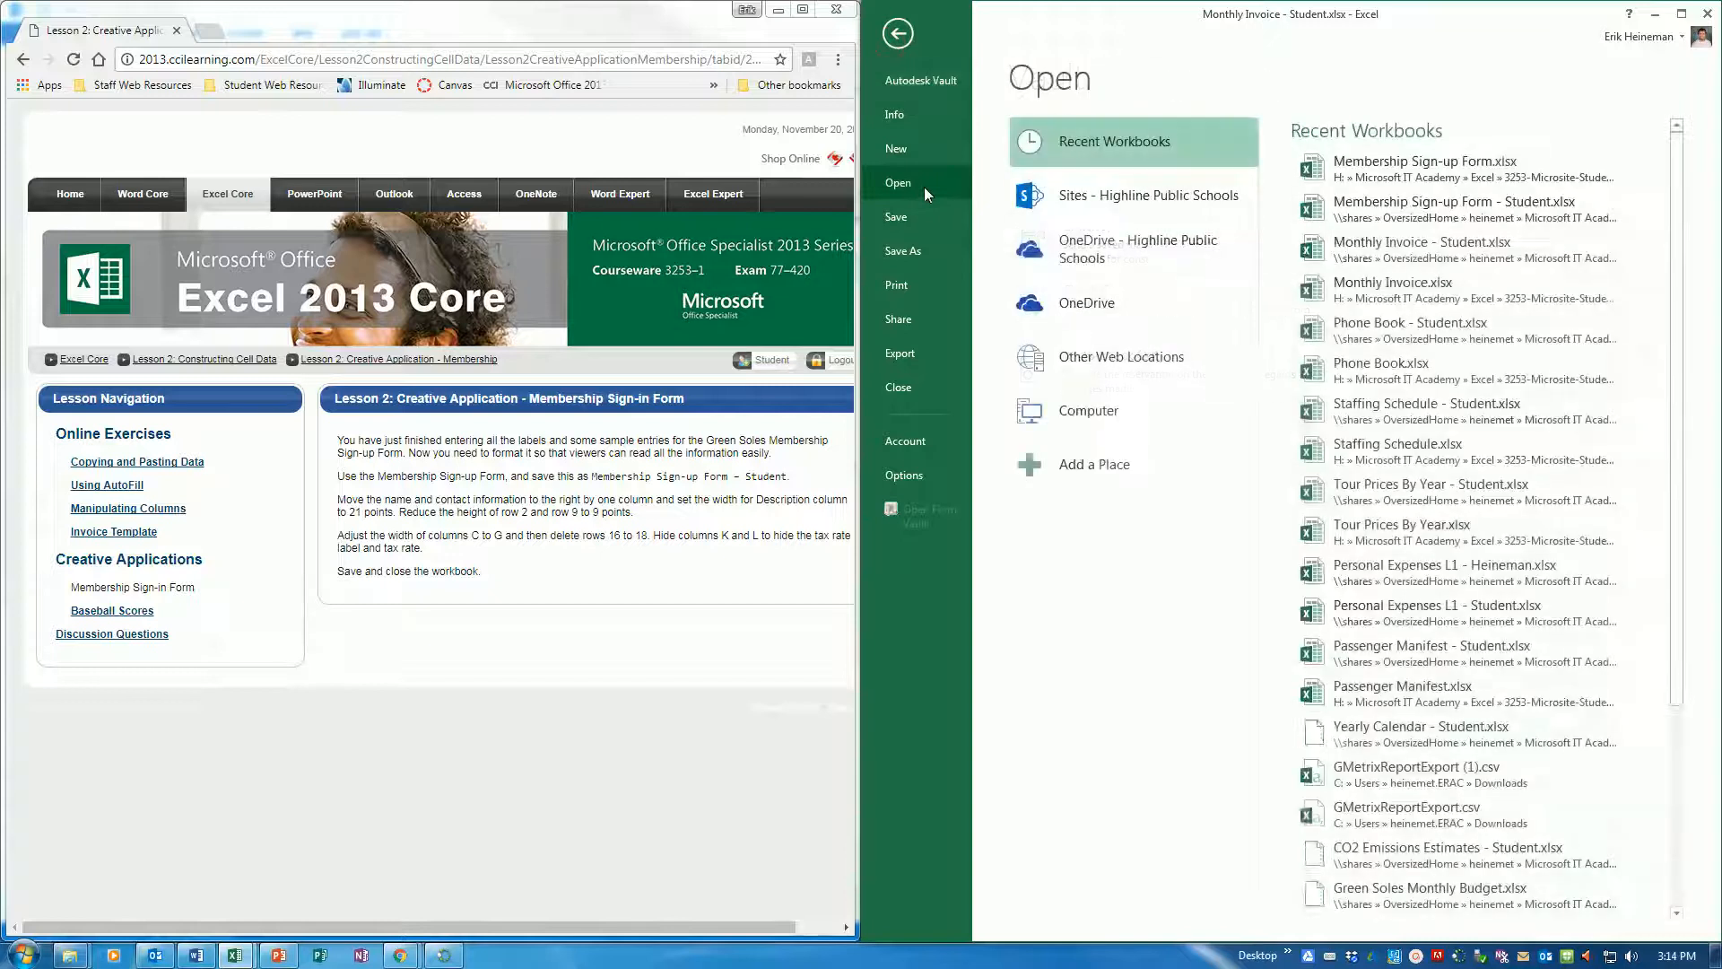
click(1113, 414)
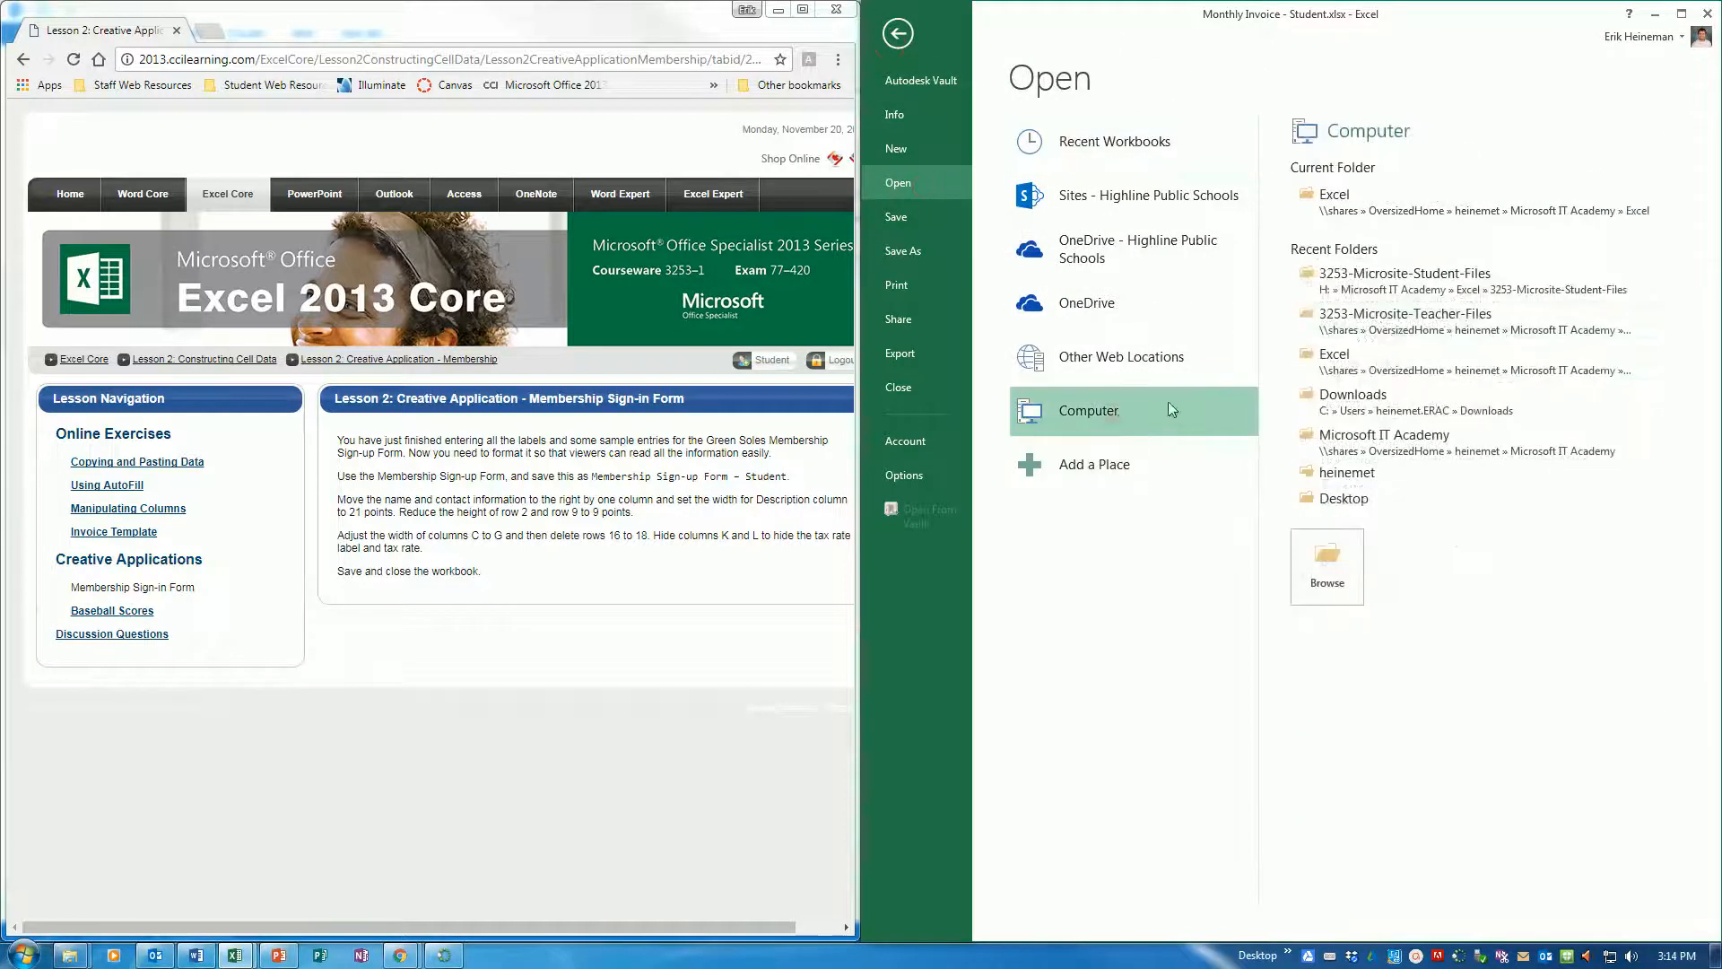
click(1436, 290)
click(1121, 293)
scroll(1121, 305, down, 1)
scroll(1122, 319, down, 4)
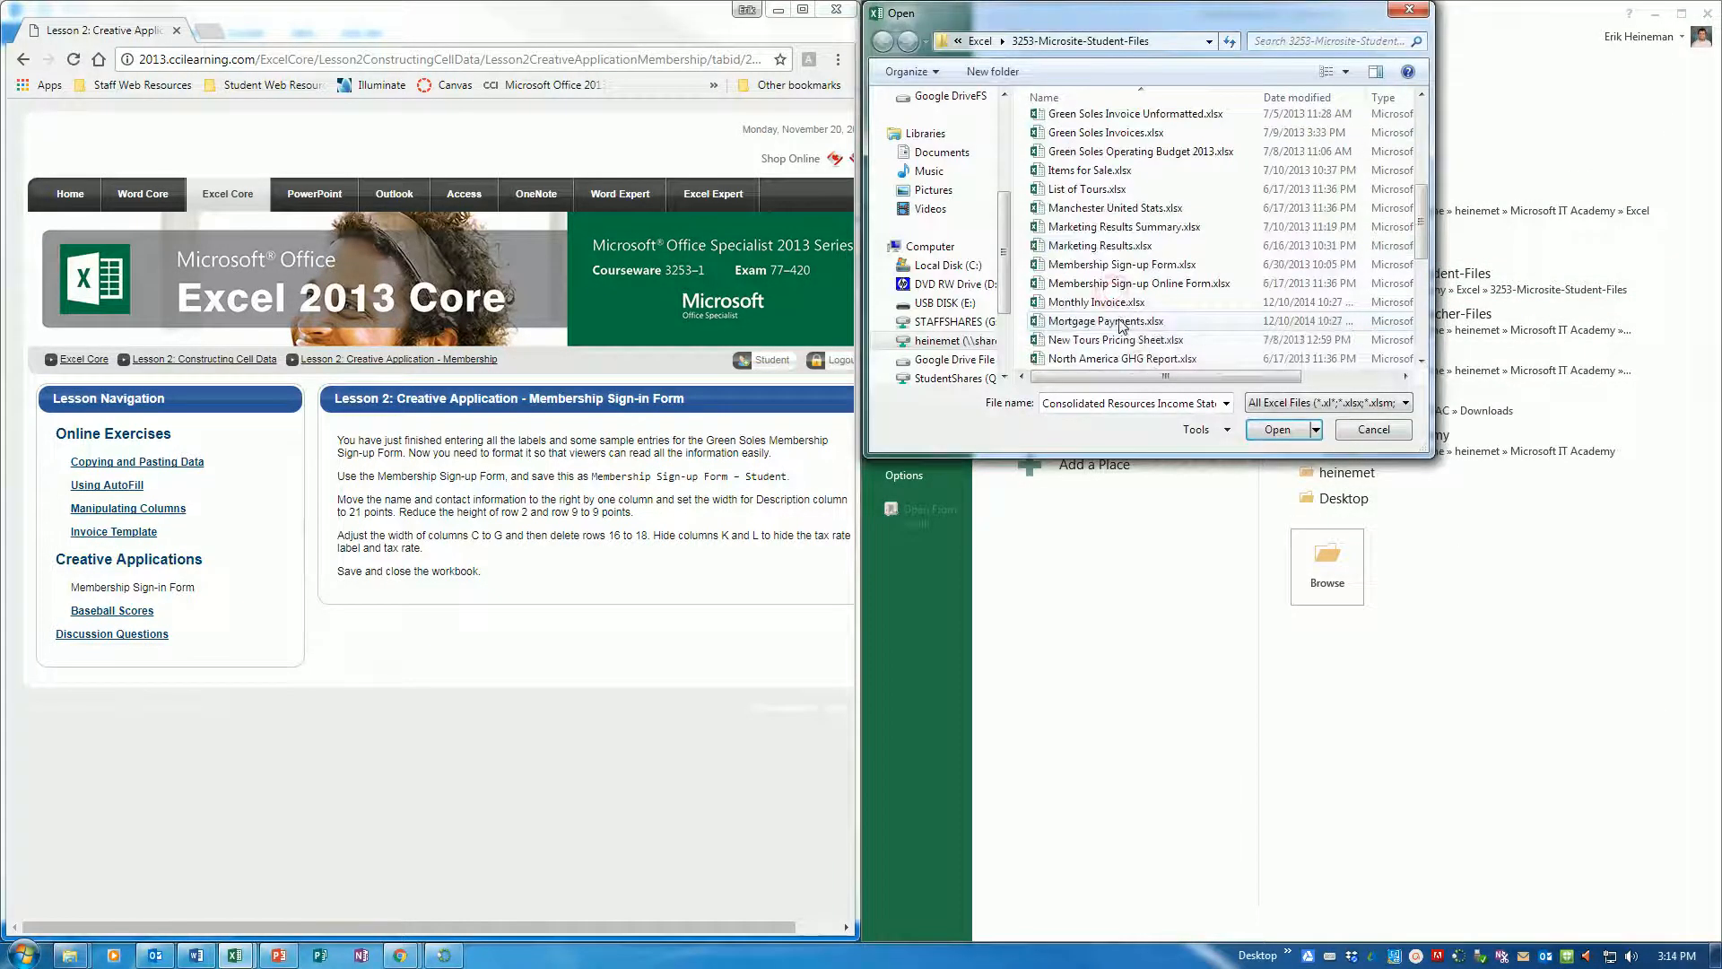
double_click(1128, 264)
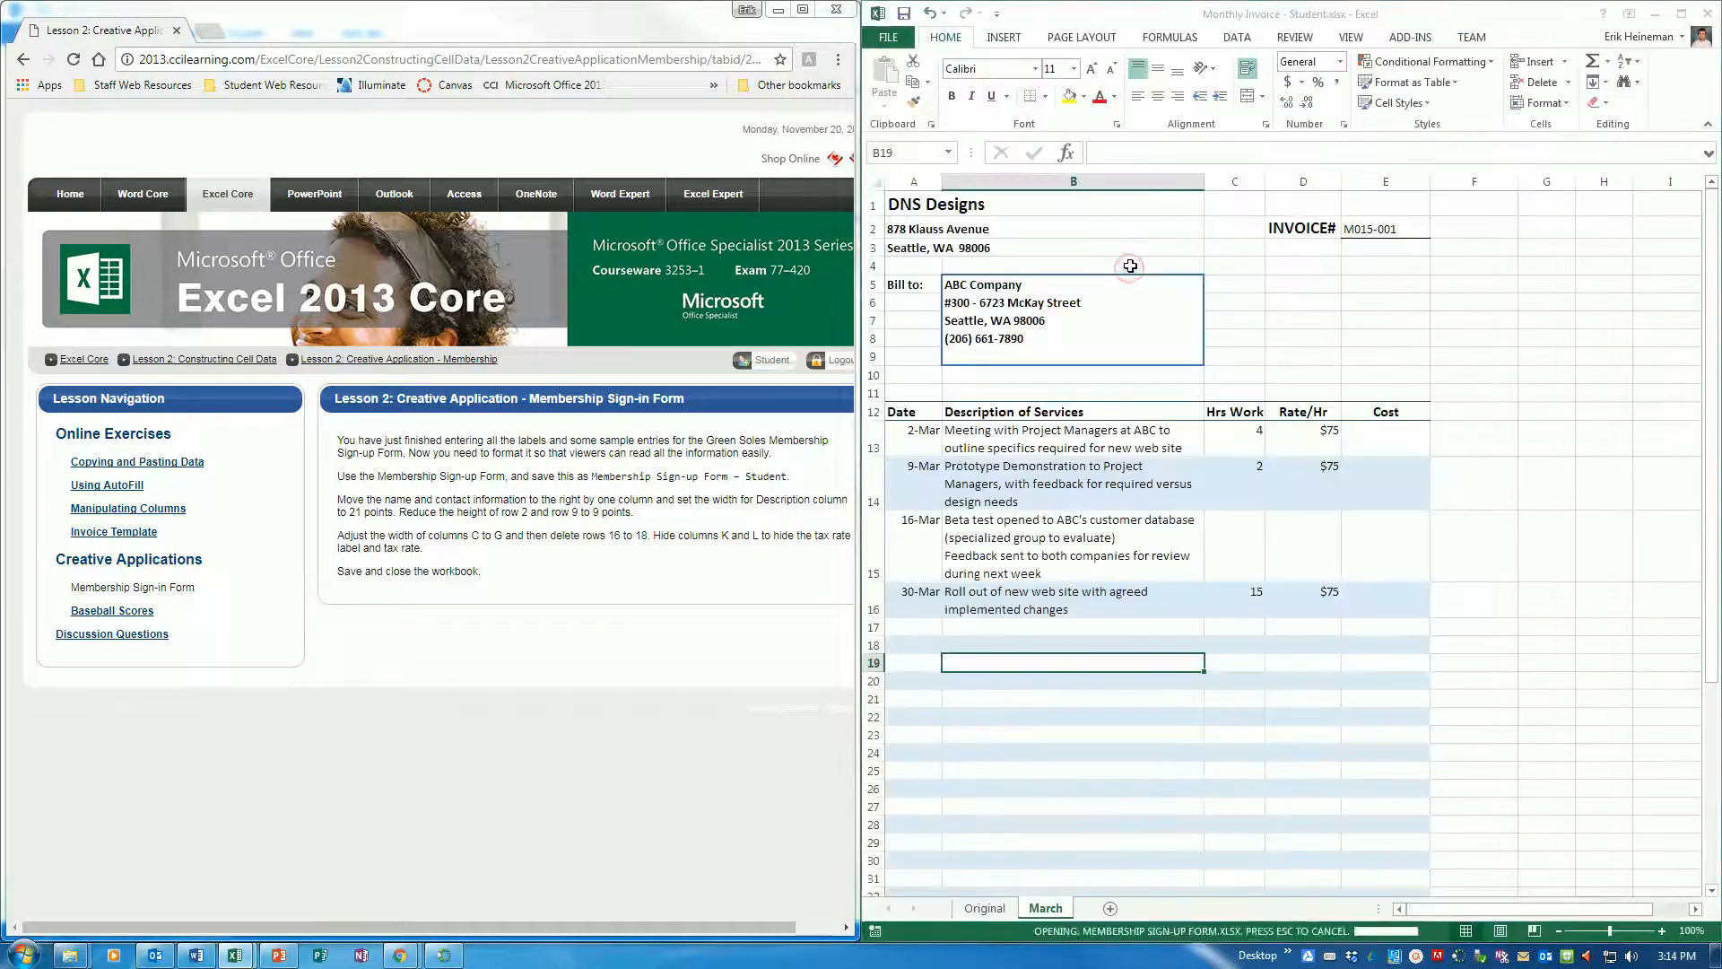
key(super+Right)
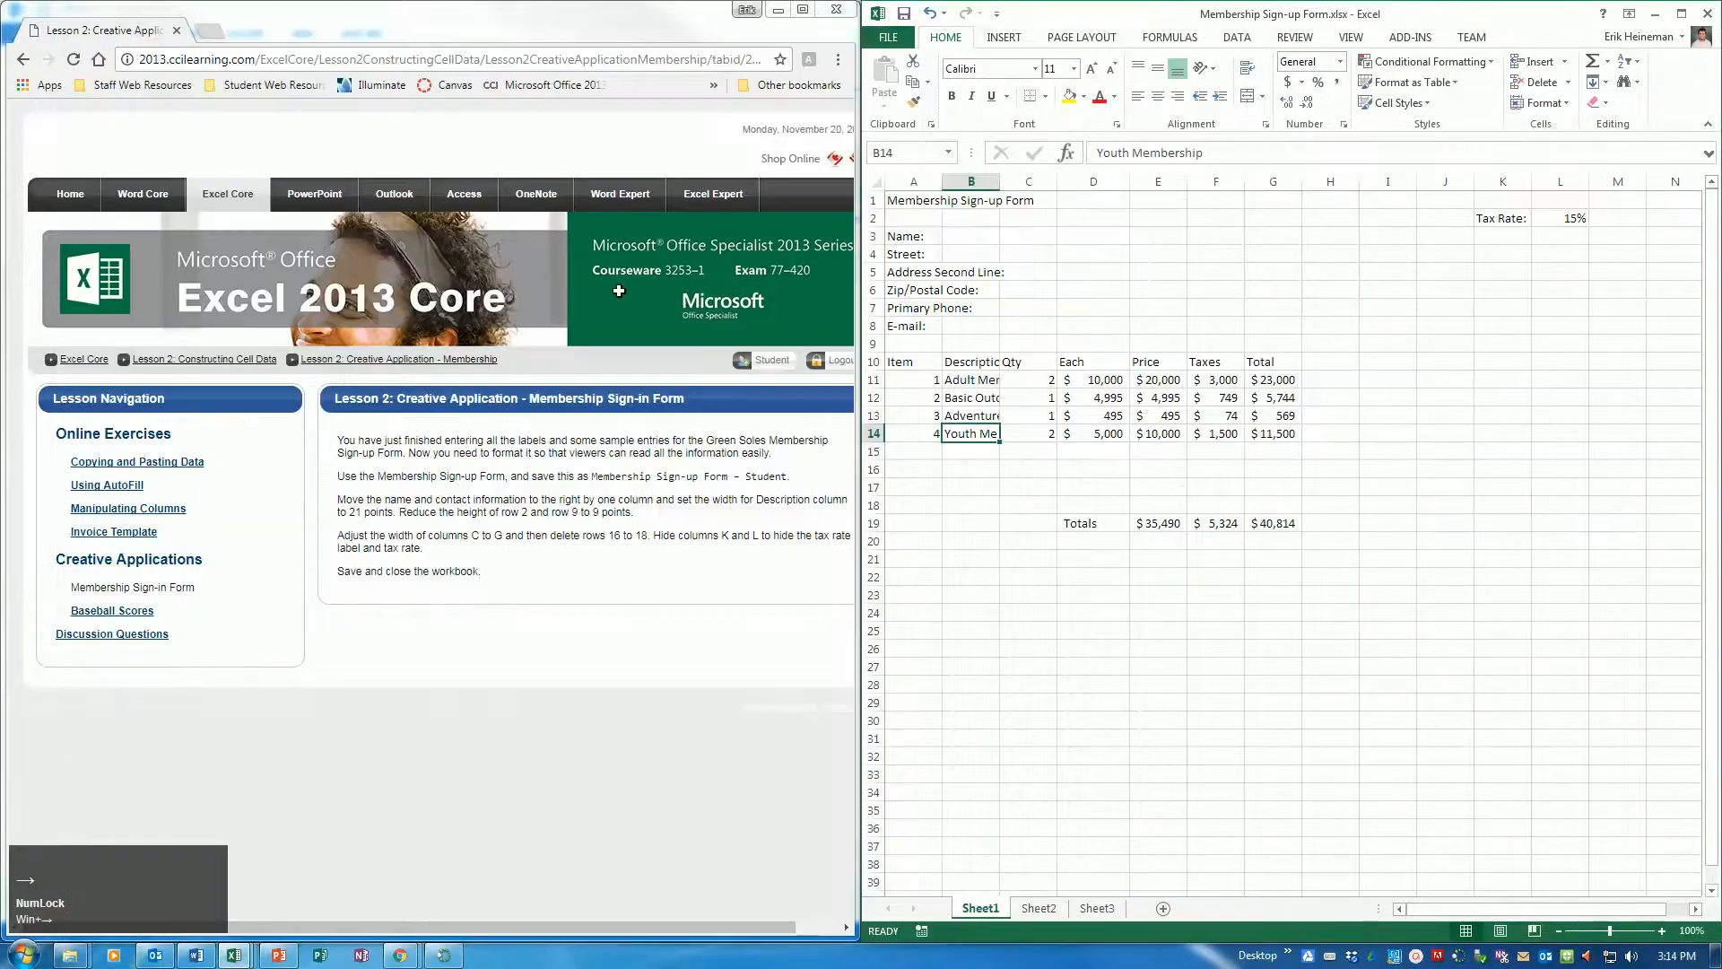
Save the workbook as "Membership Sign-up Form - Student" in the Excel folder
click(887, 37)
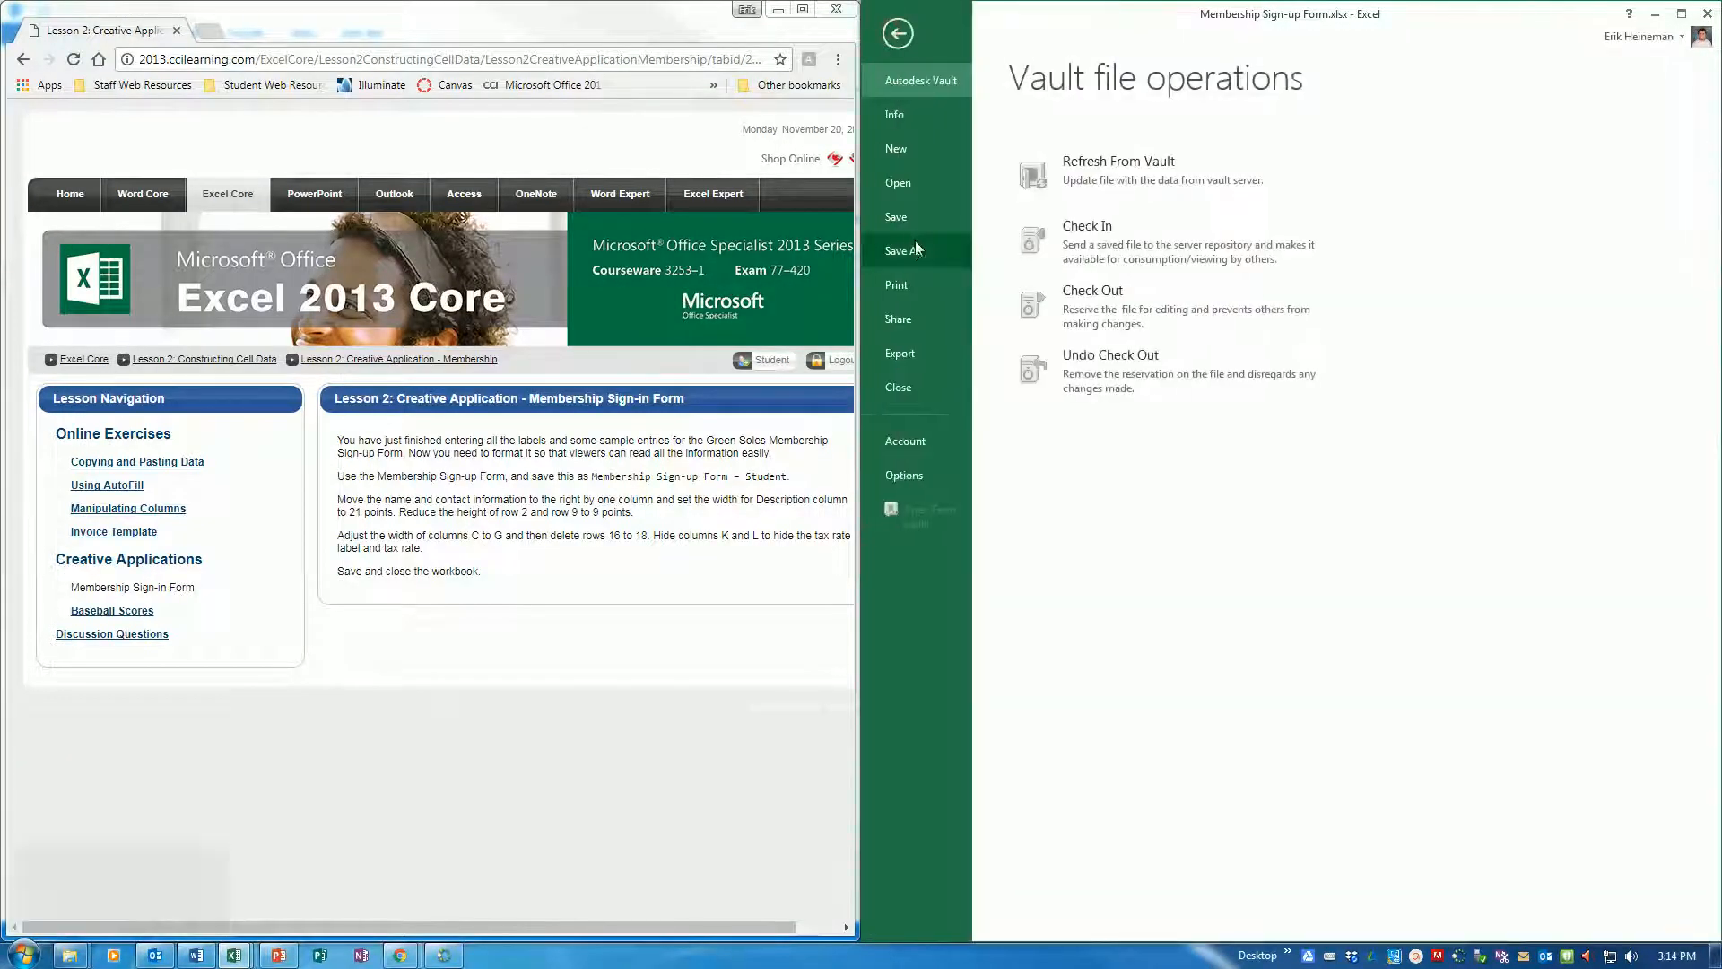
click(915, 242)
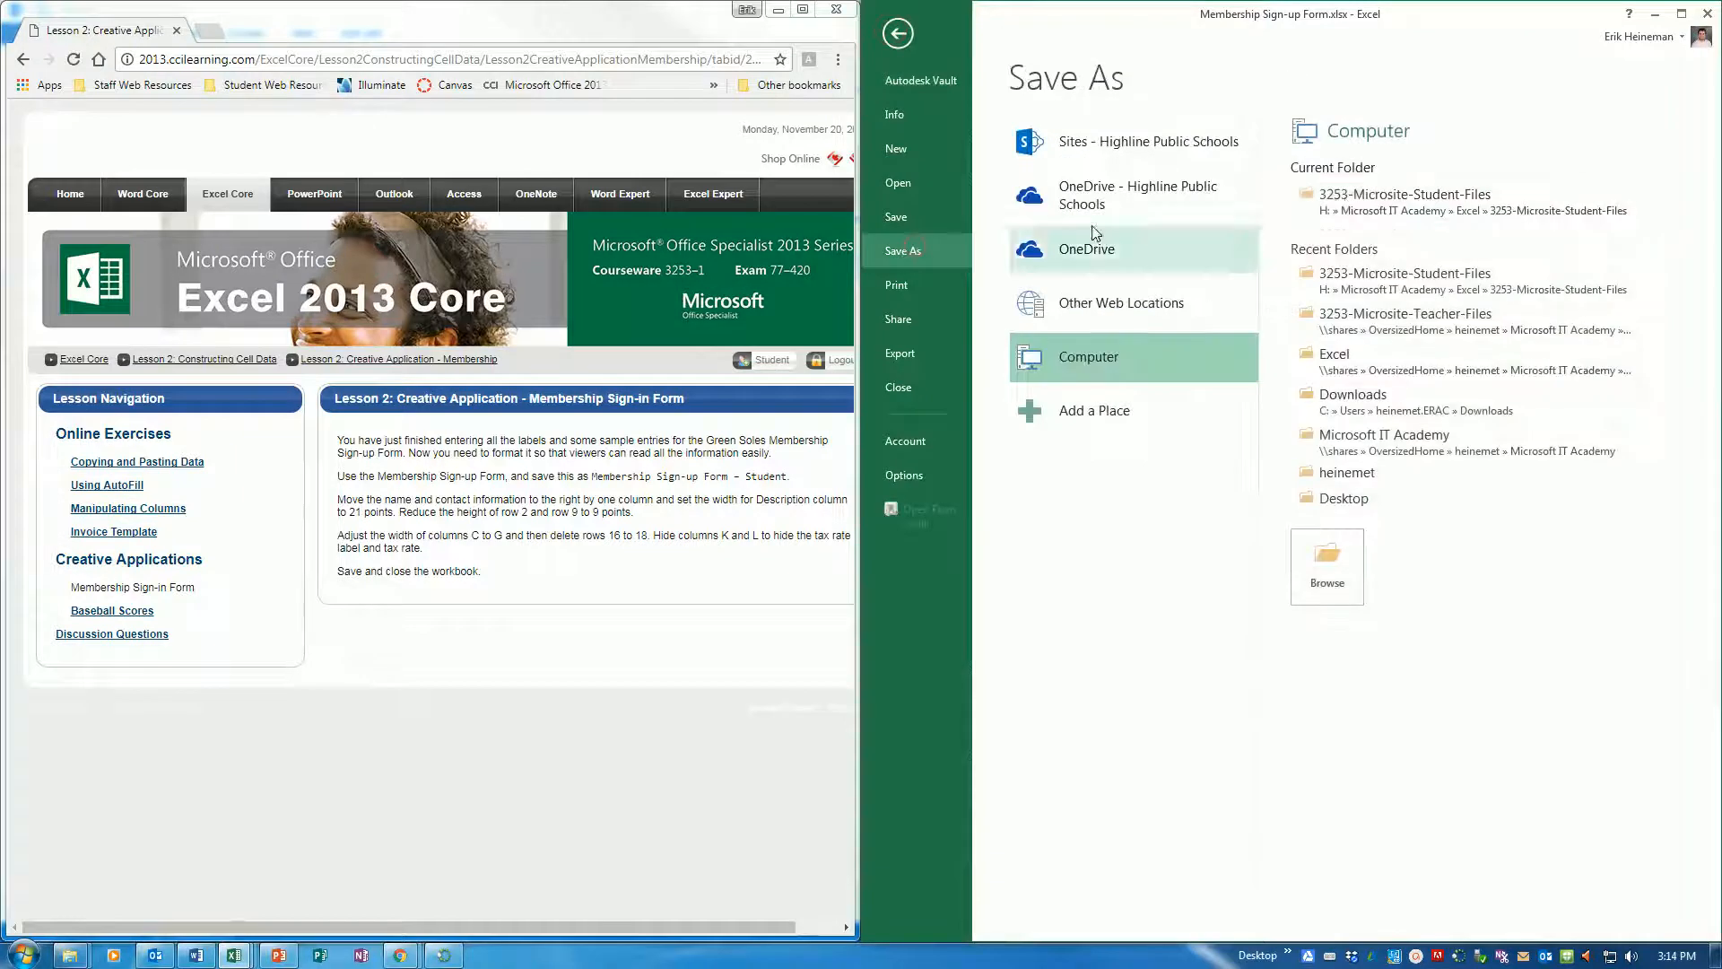
click(1350, 357)
click(1117, 336)
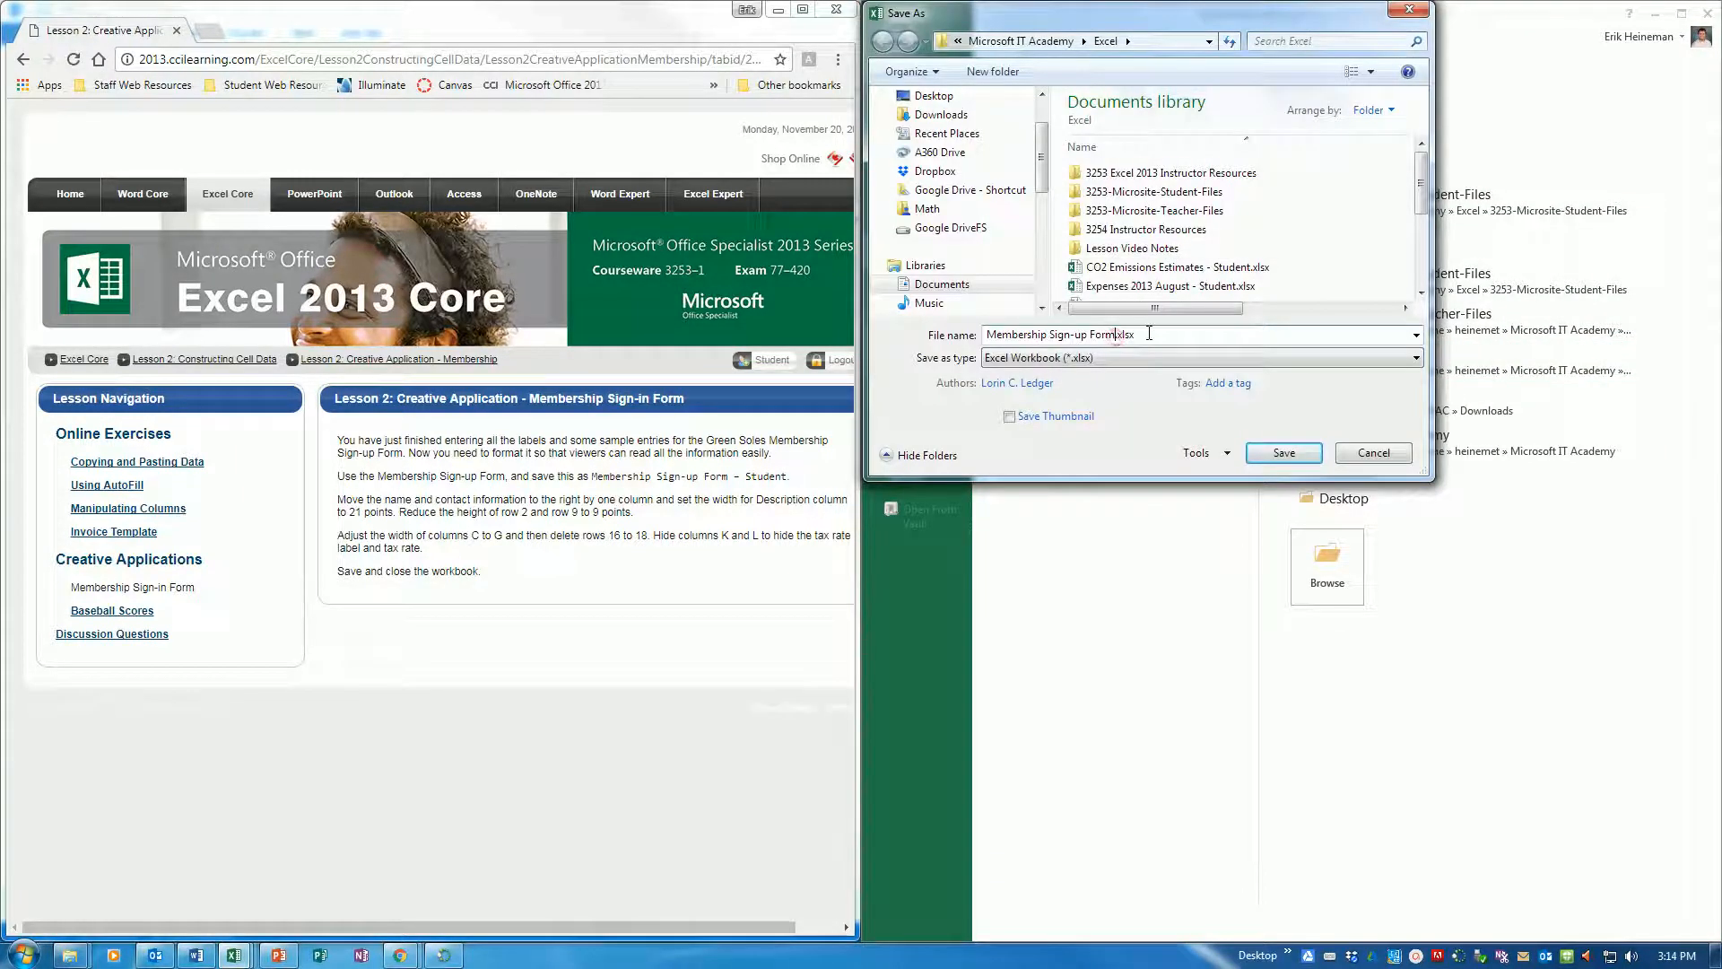
text(- Student)
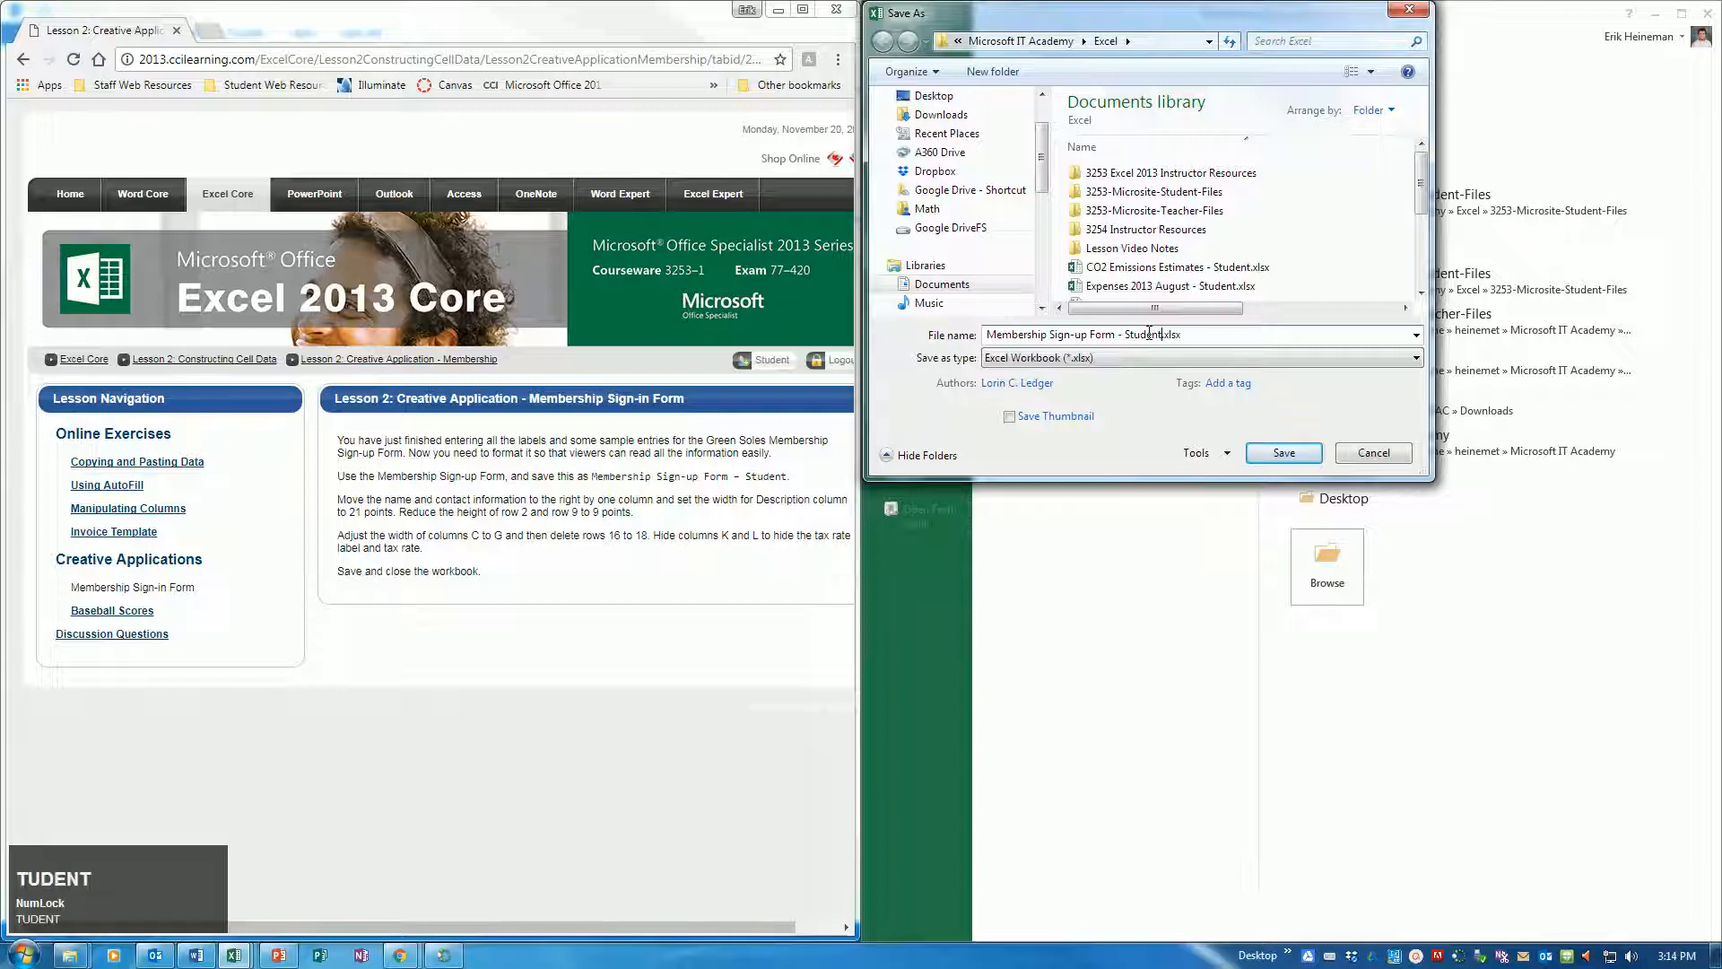
key(Return)
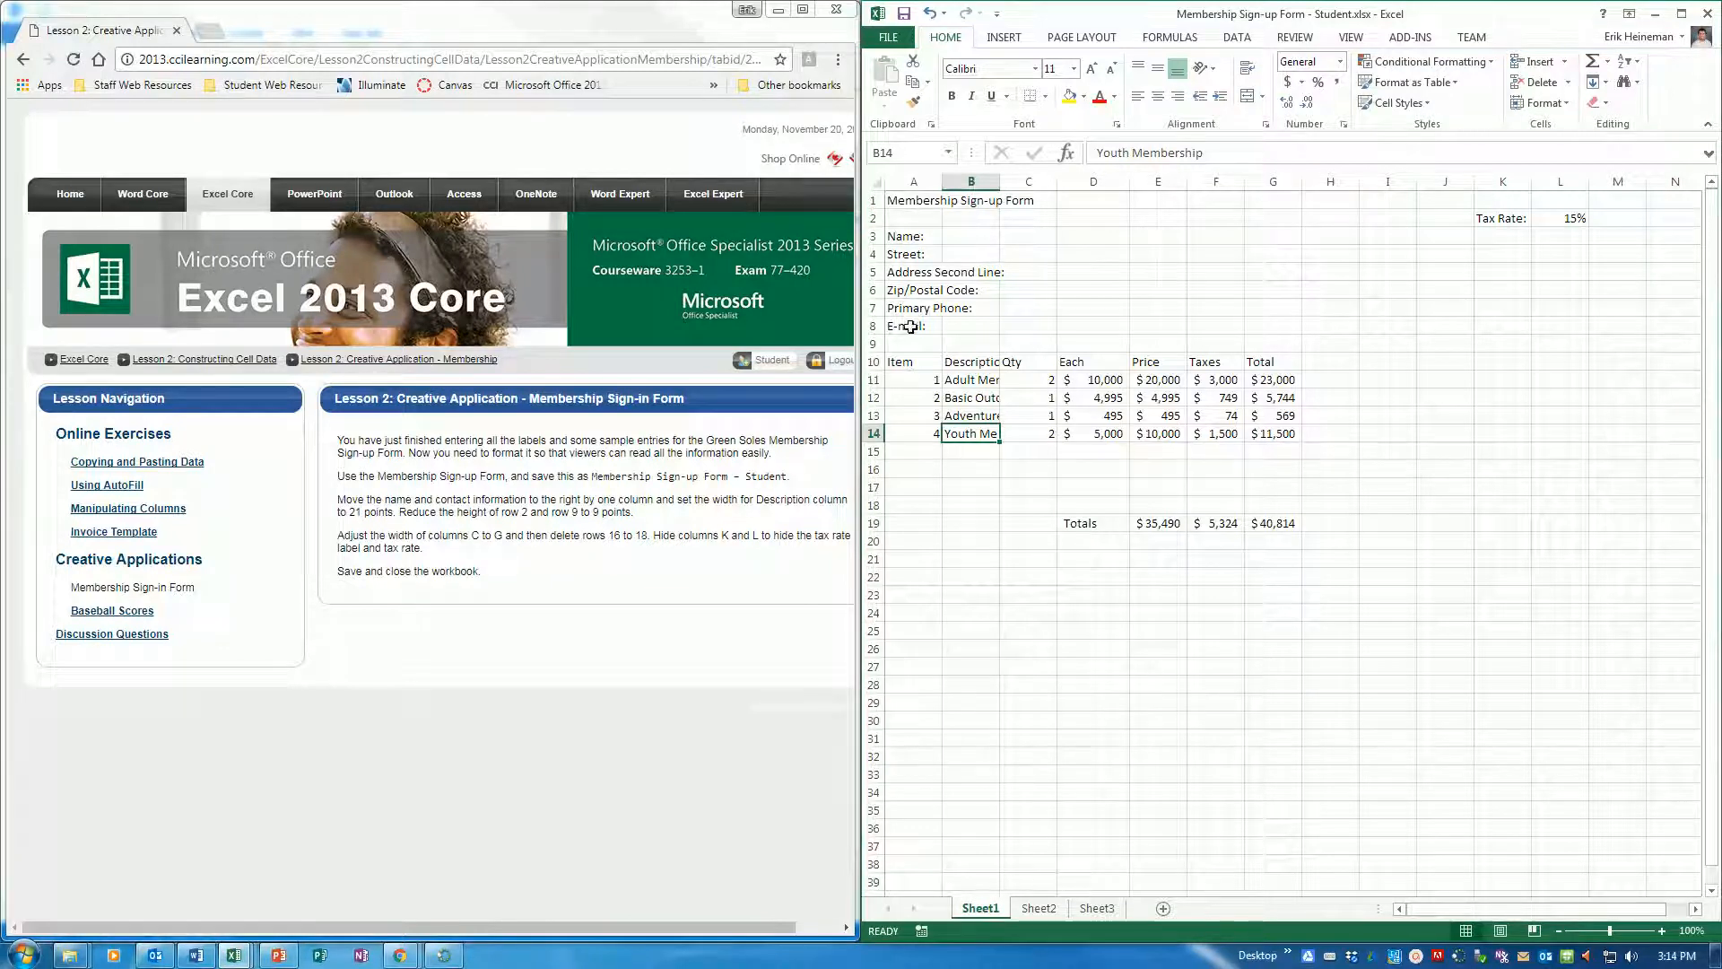
Move the name and contact labels from A3:A8 to B3:B8, and set column B's width to 21
drag(914, 235, 916, 325)
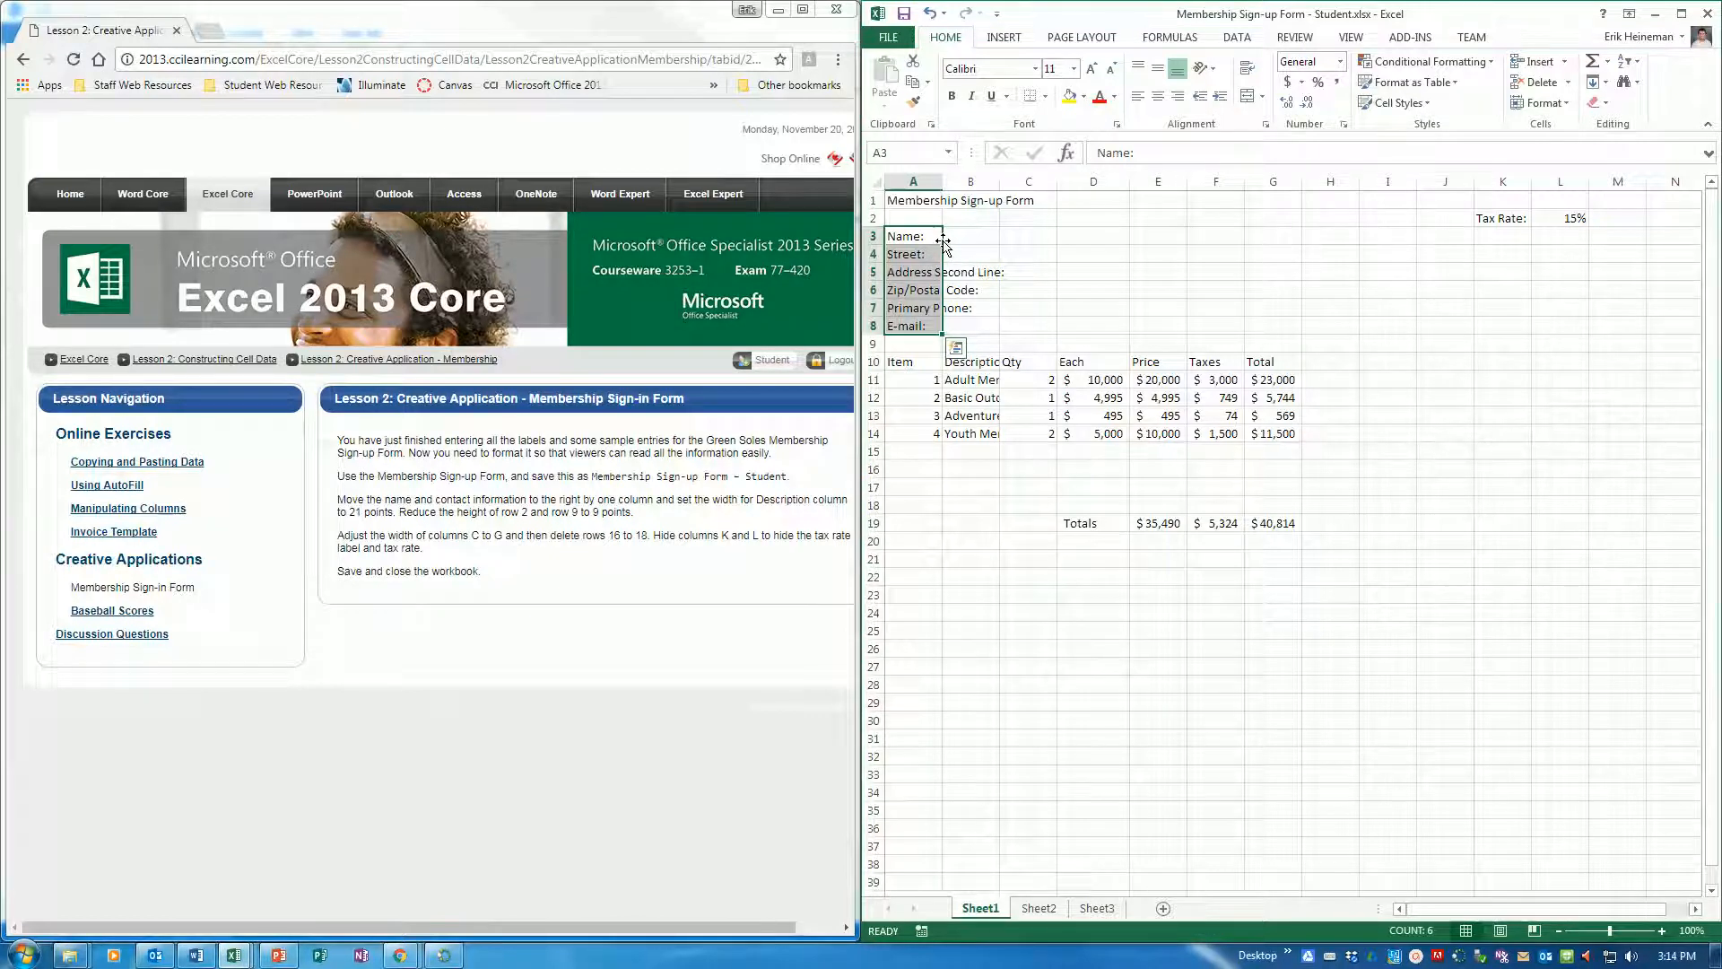
drag(943, 240, 965, 243)
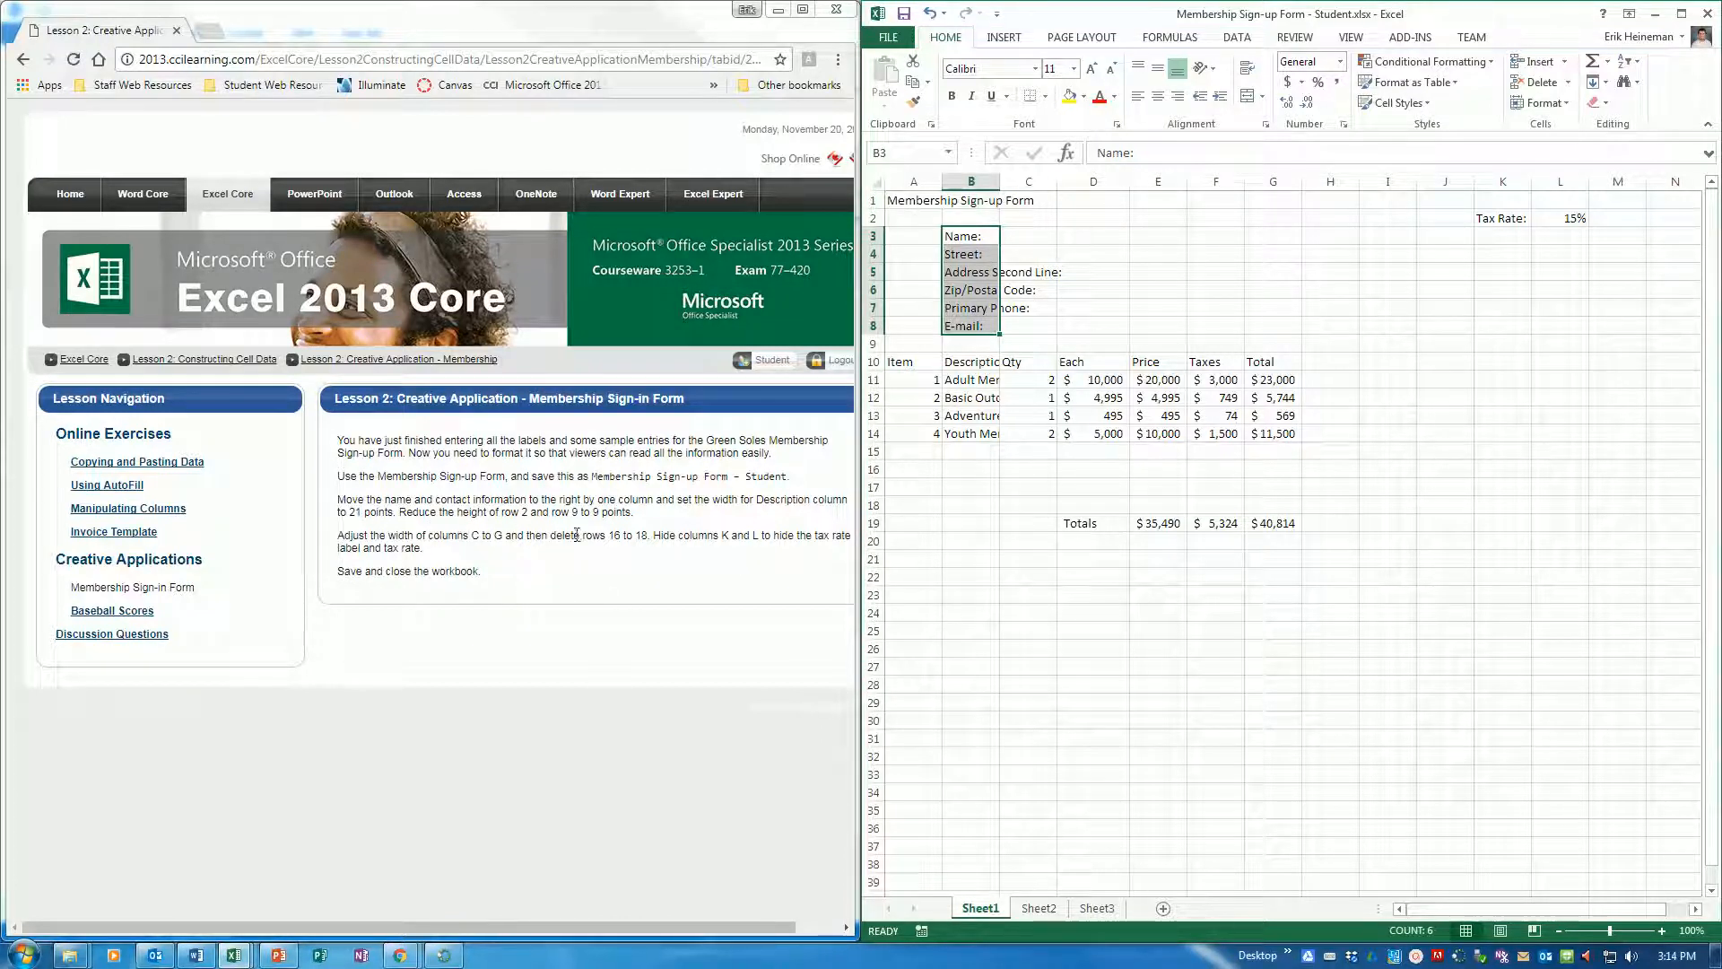
click(971, 181)
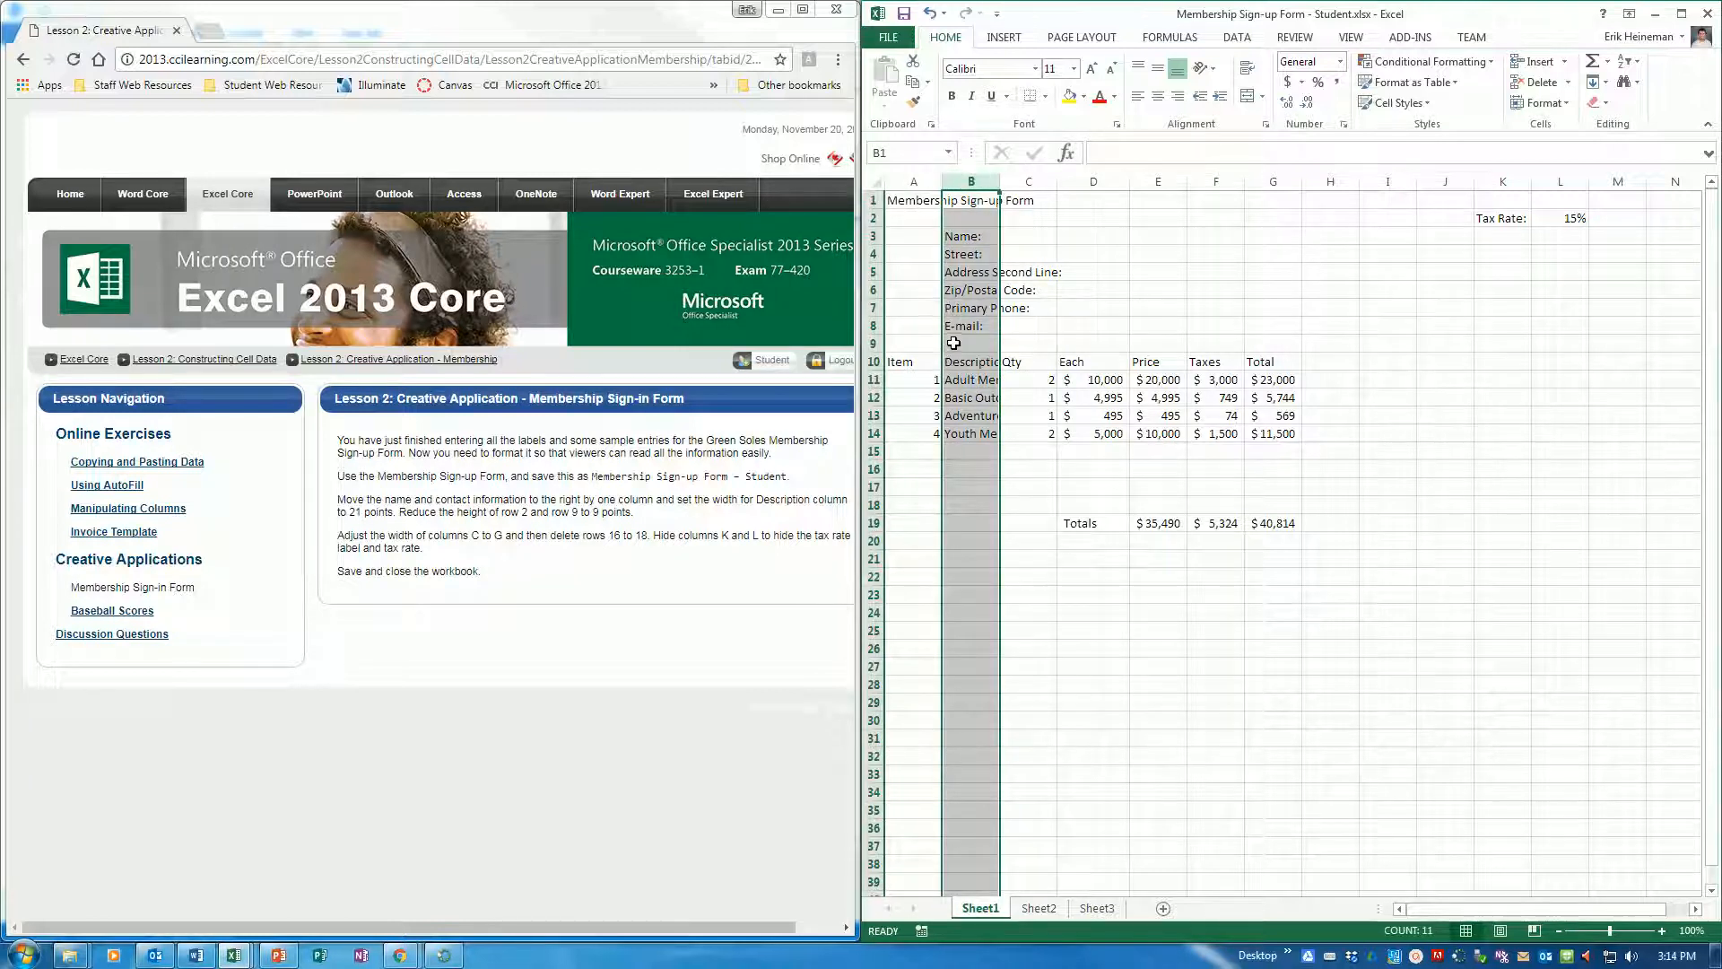
right_click(973, 179)
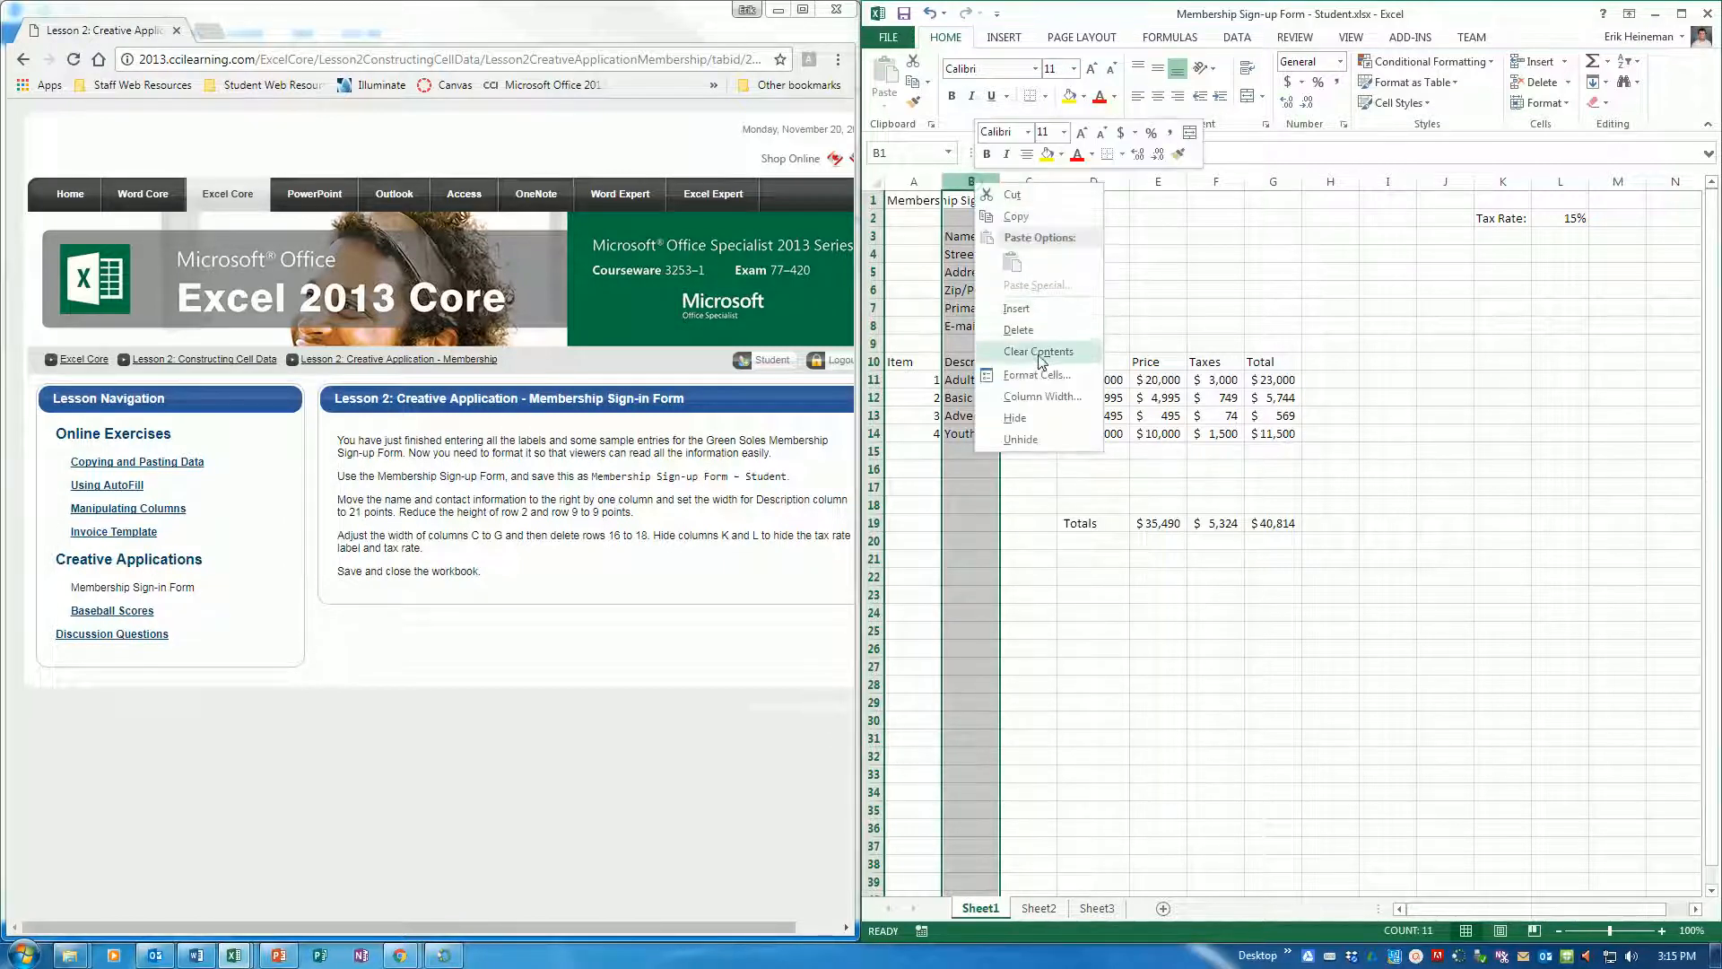
click(1040, 397)
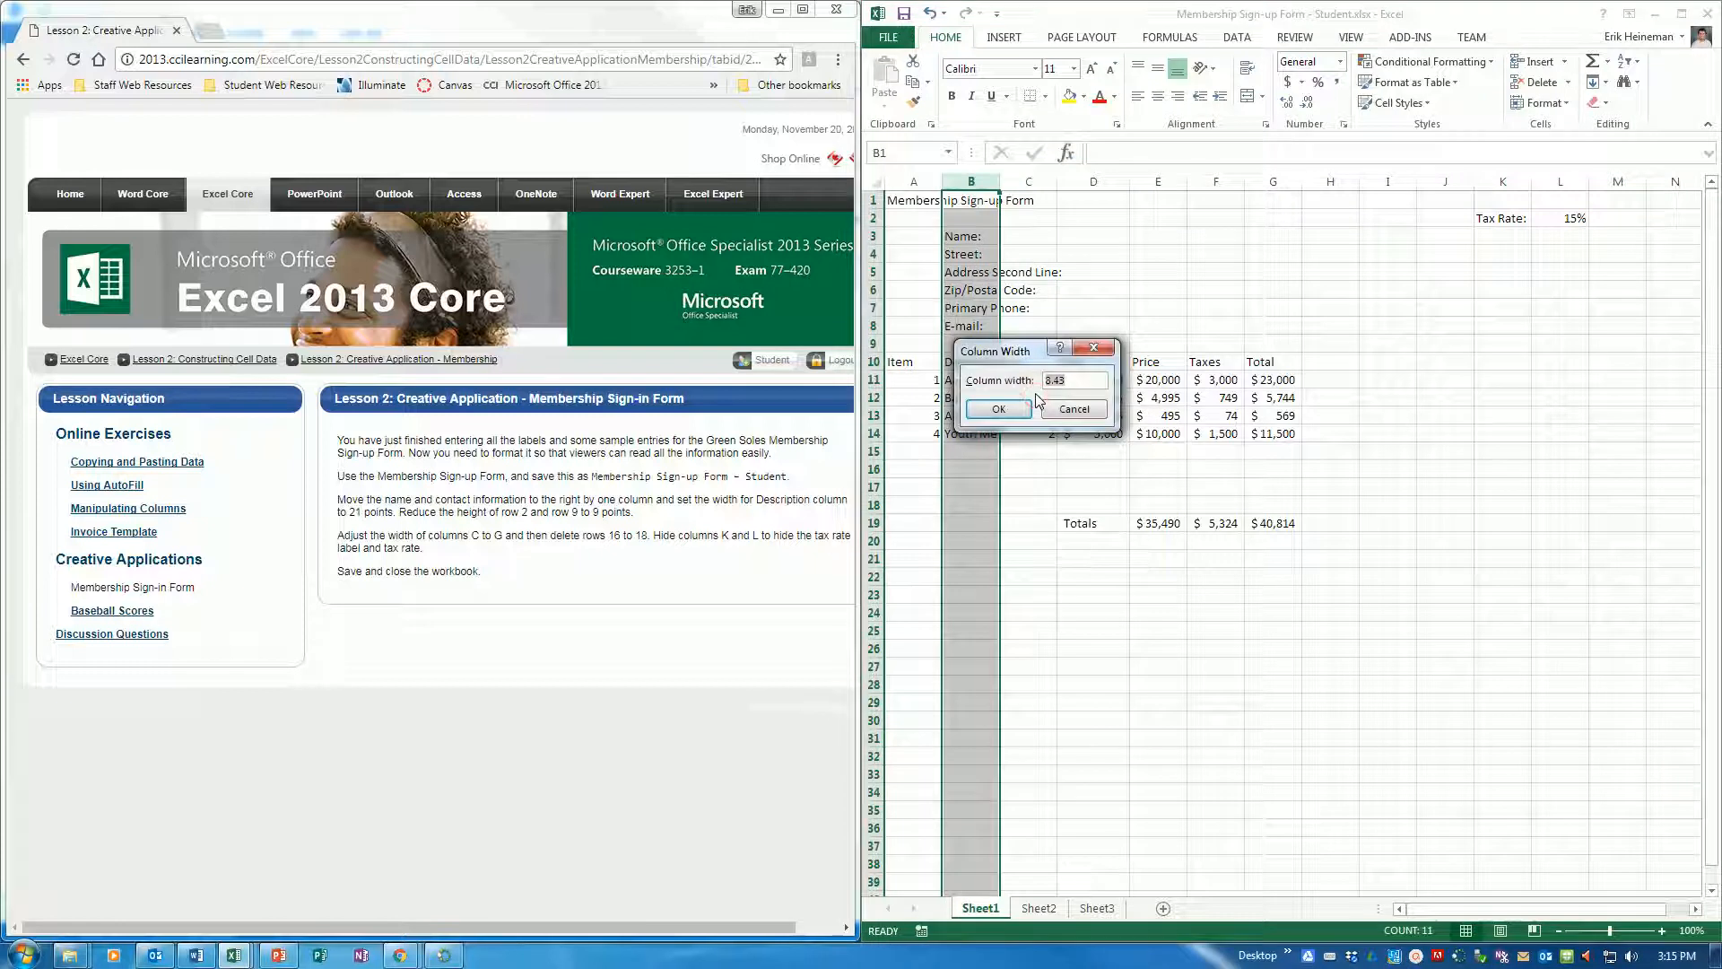
text(21)
key(Return)
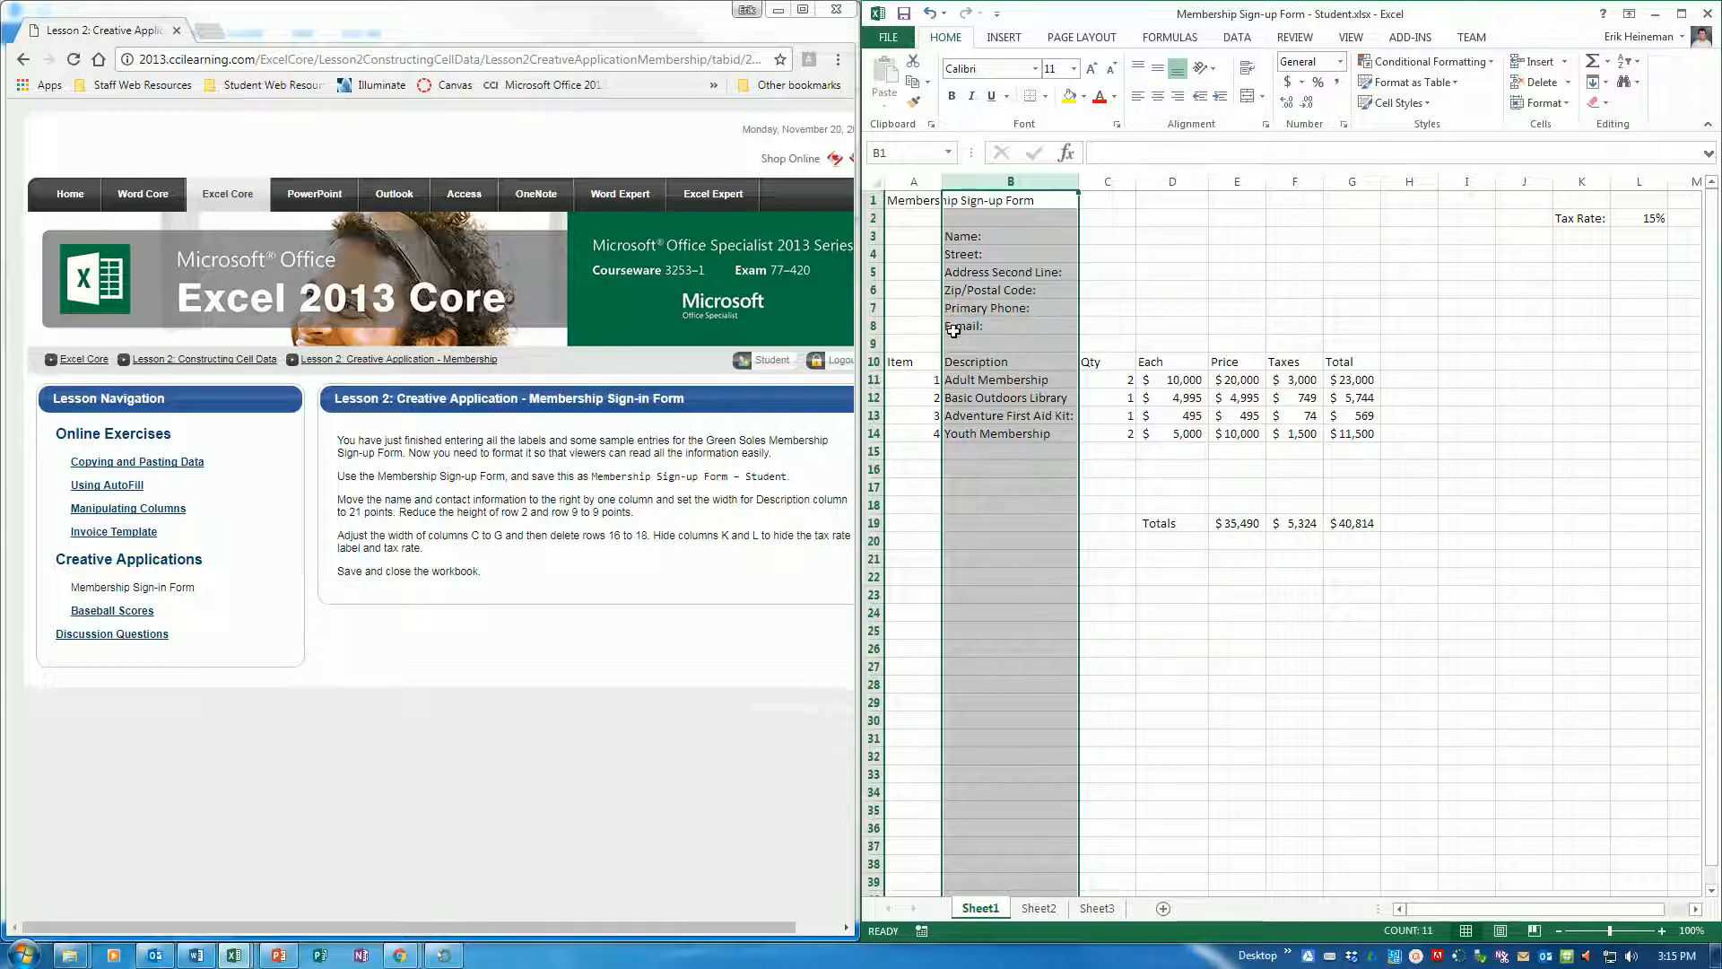
Set the height of rows 2 and 9 to 9 points
click(873, 218)
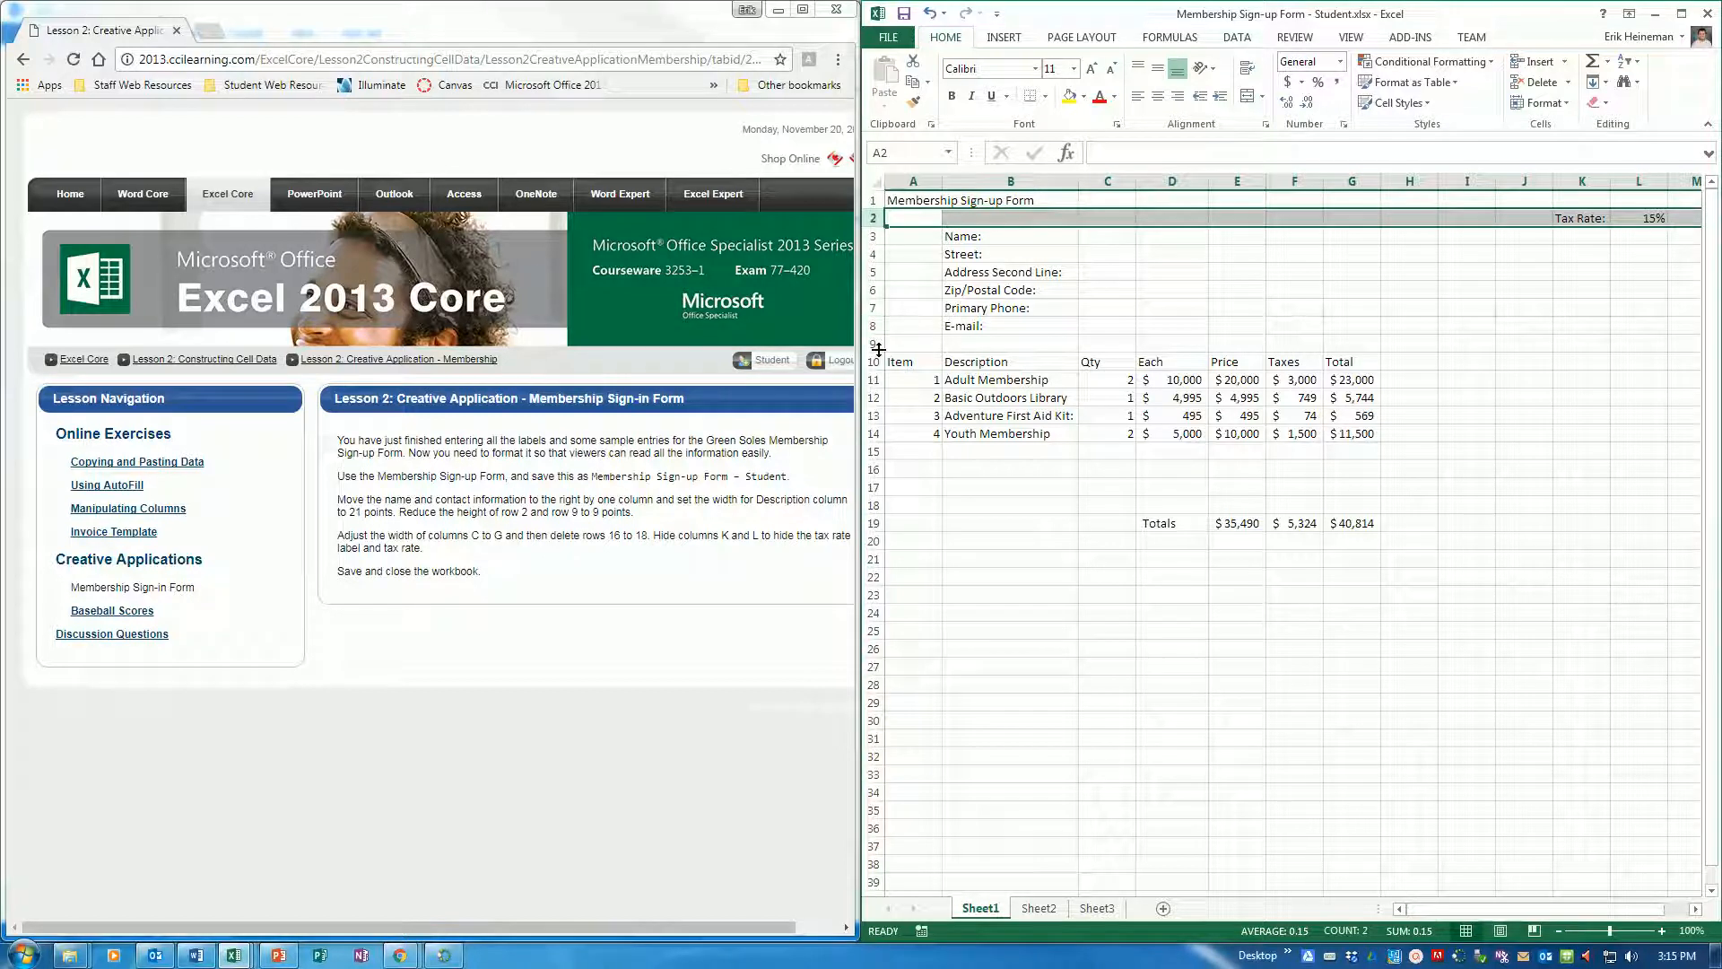
key(ctrl)
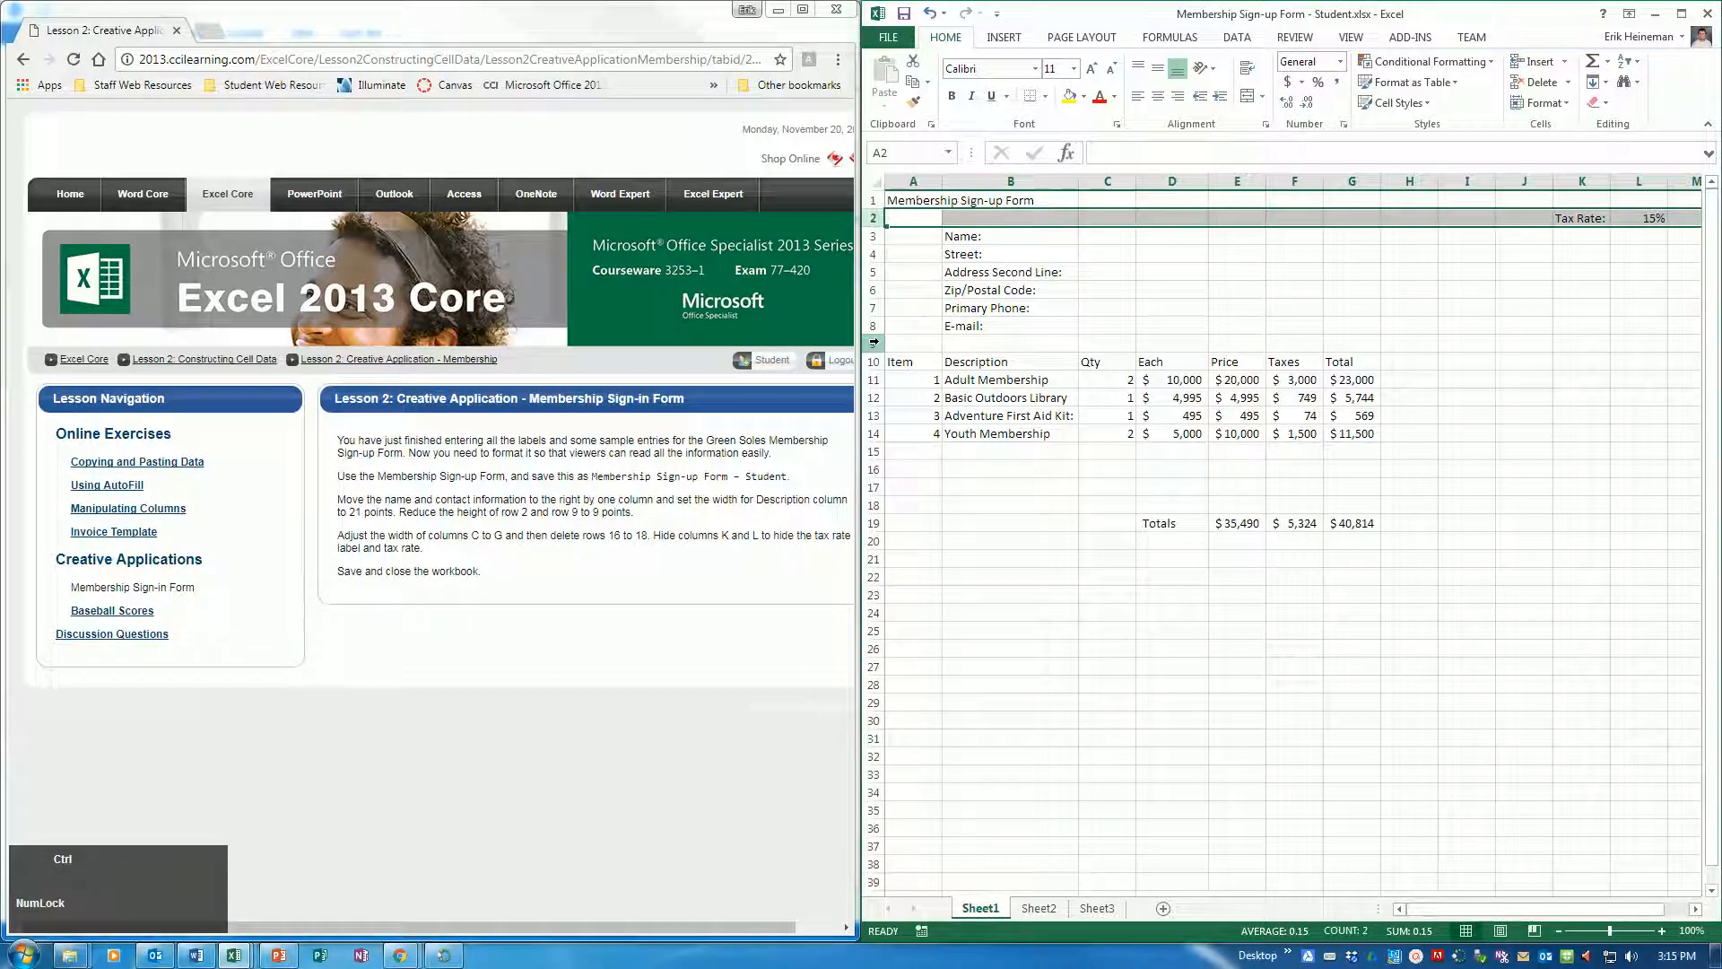
ctrl+click(874, 343)
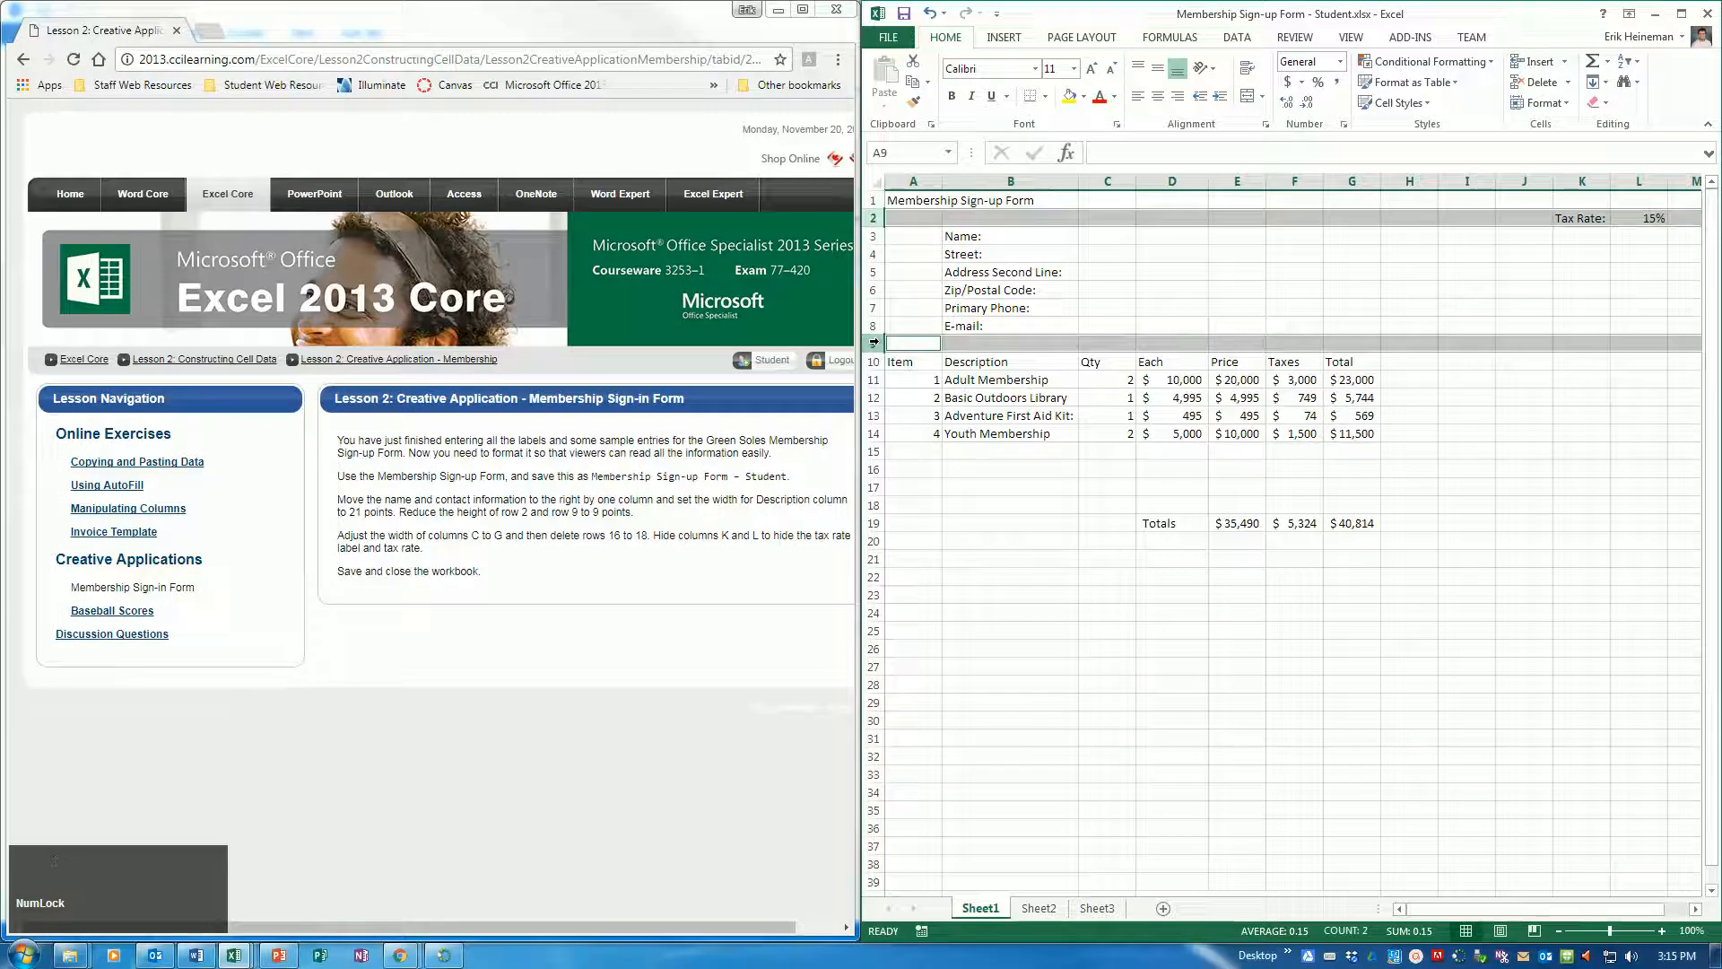
right_click(875, 343)
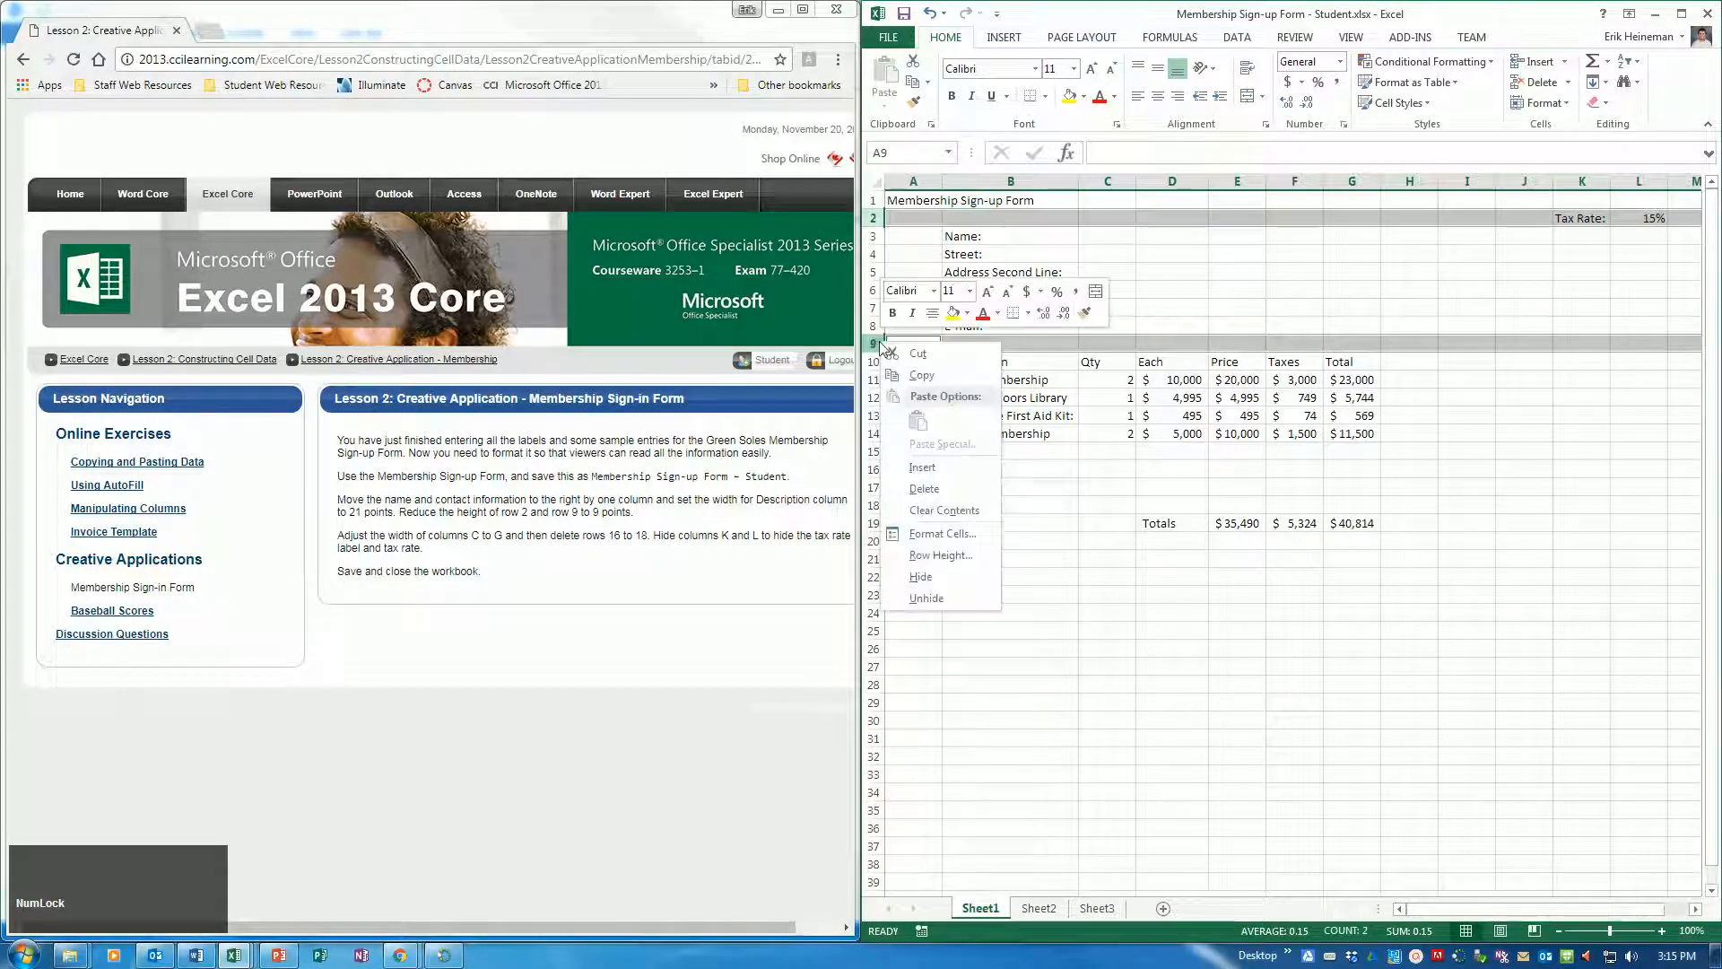
click(941, 556)
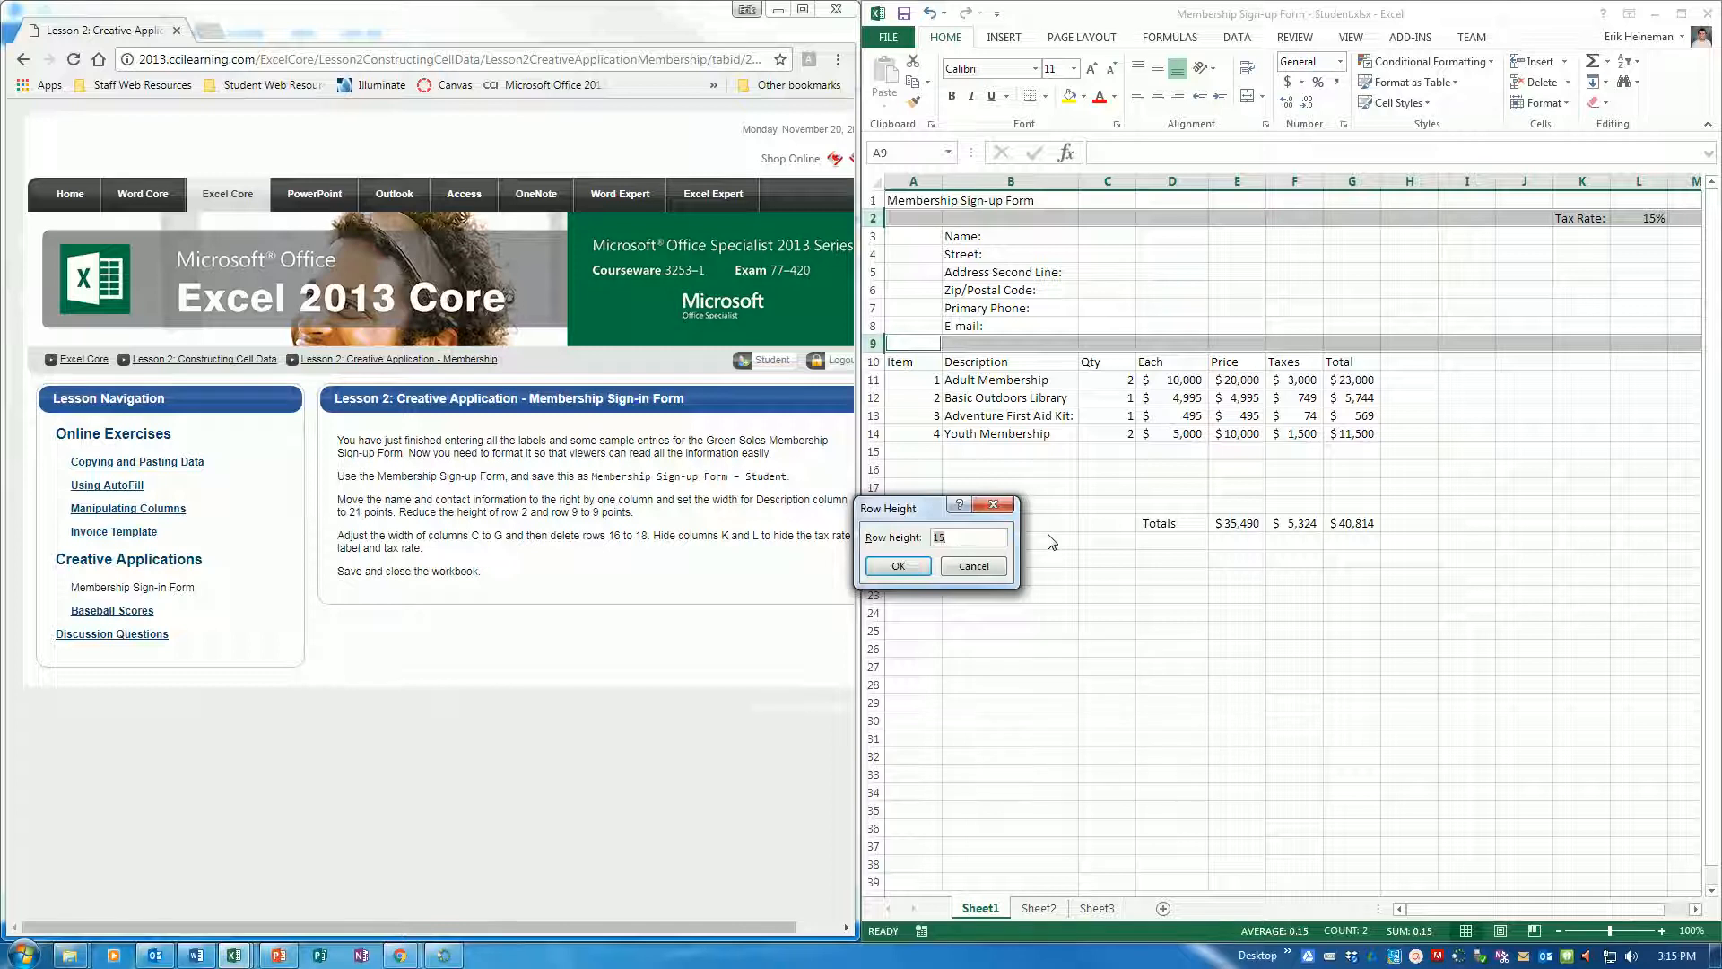
click(897, 566)
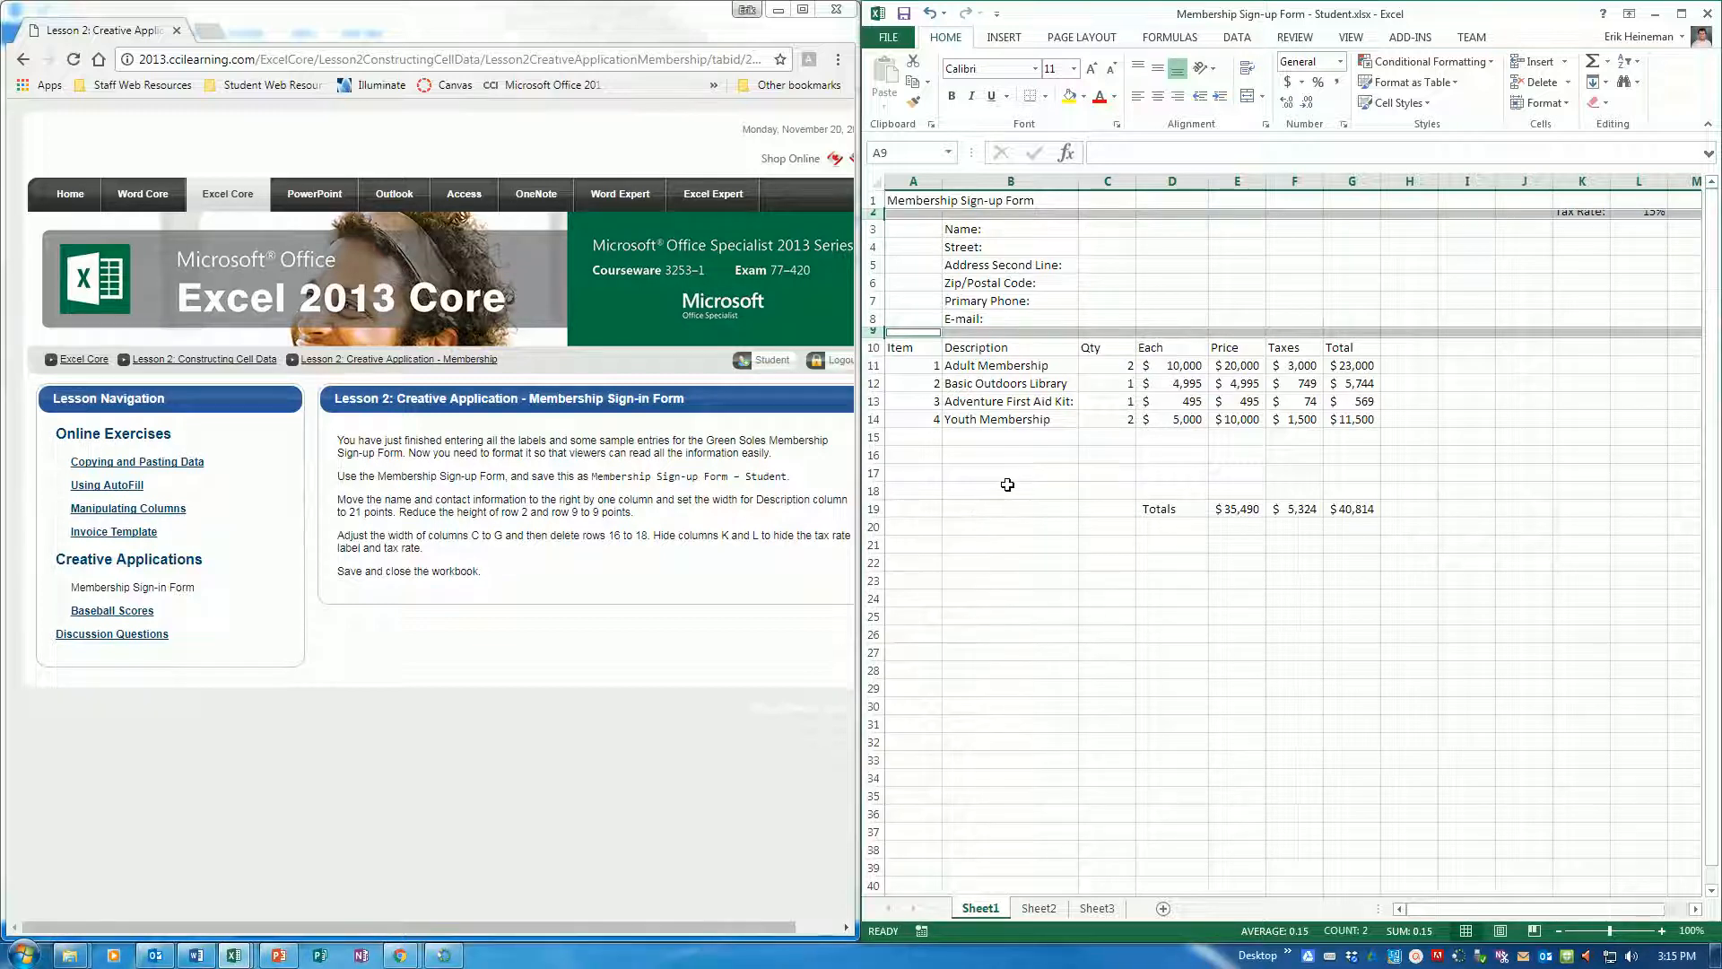
AutoFit the widths of columns C through G to their contents
click(1110, 182)
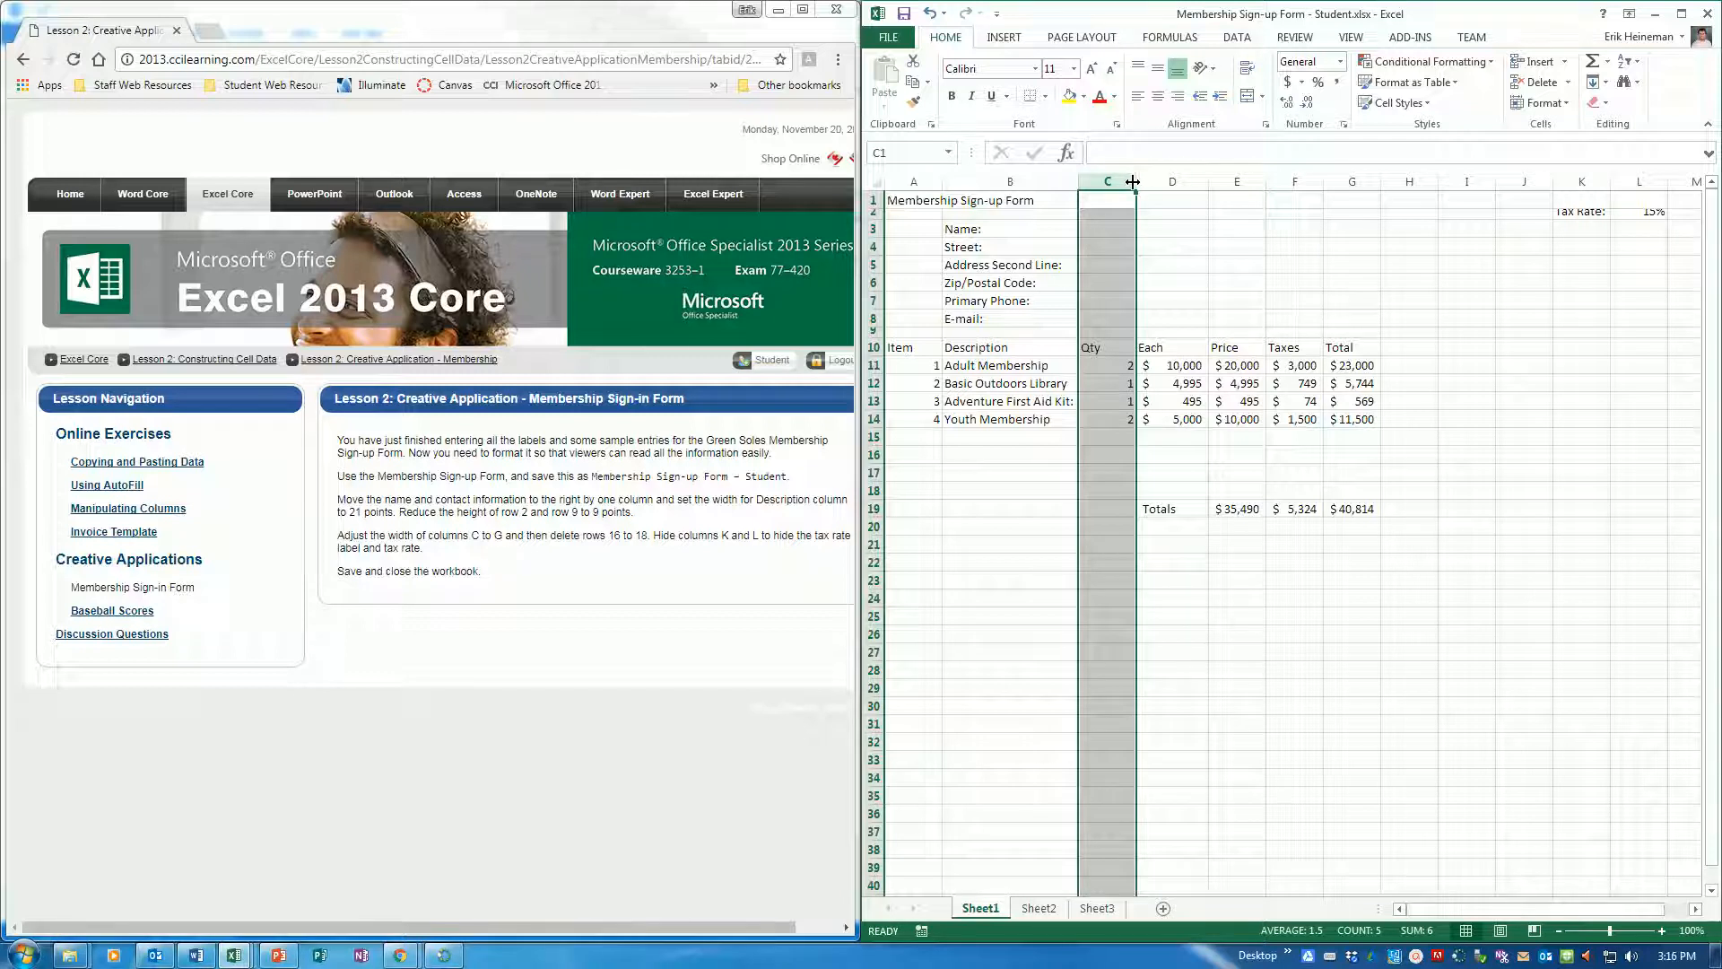
drag(1108, 177, 1360, 177)
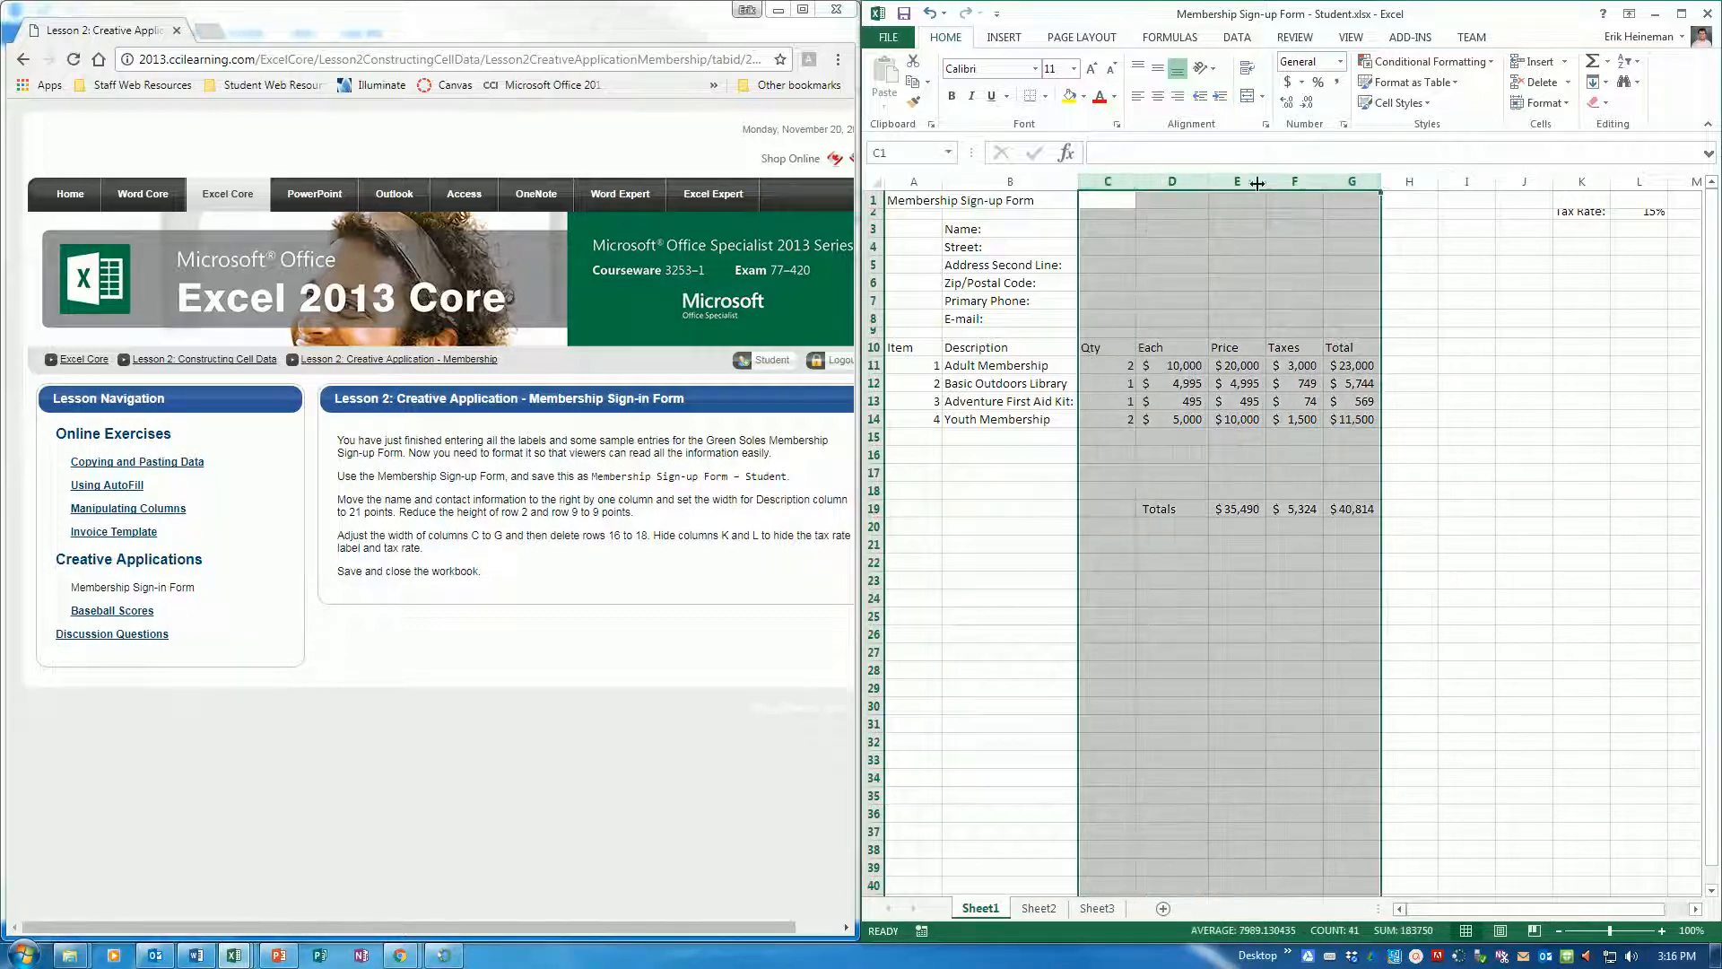
double_click(1134, 181)
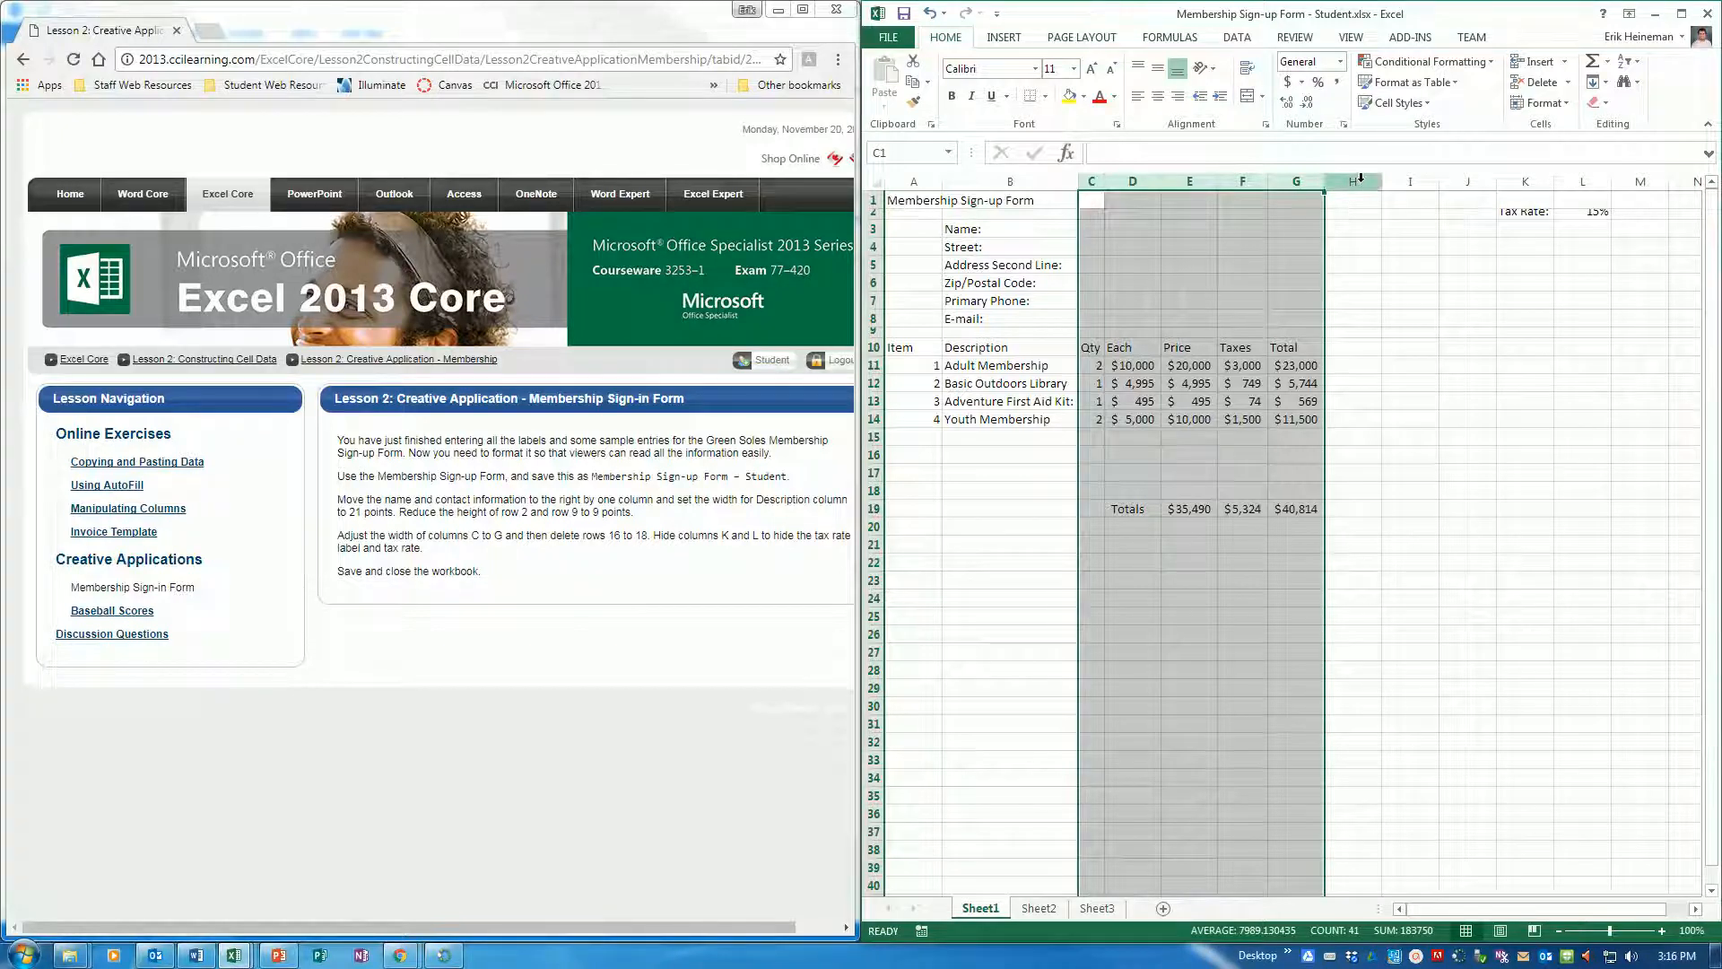
Hide columns K and L containing the tax rate label and value, and save the workbook
drag(1525, 181, 1607, 177)
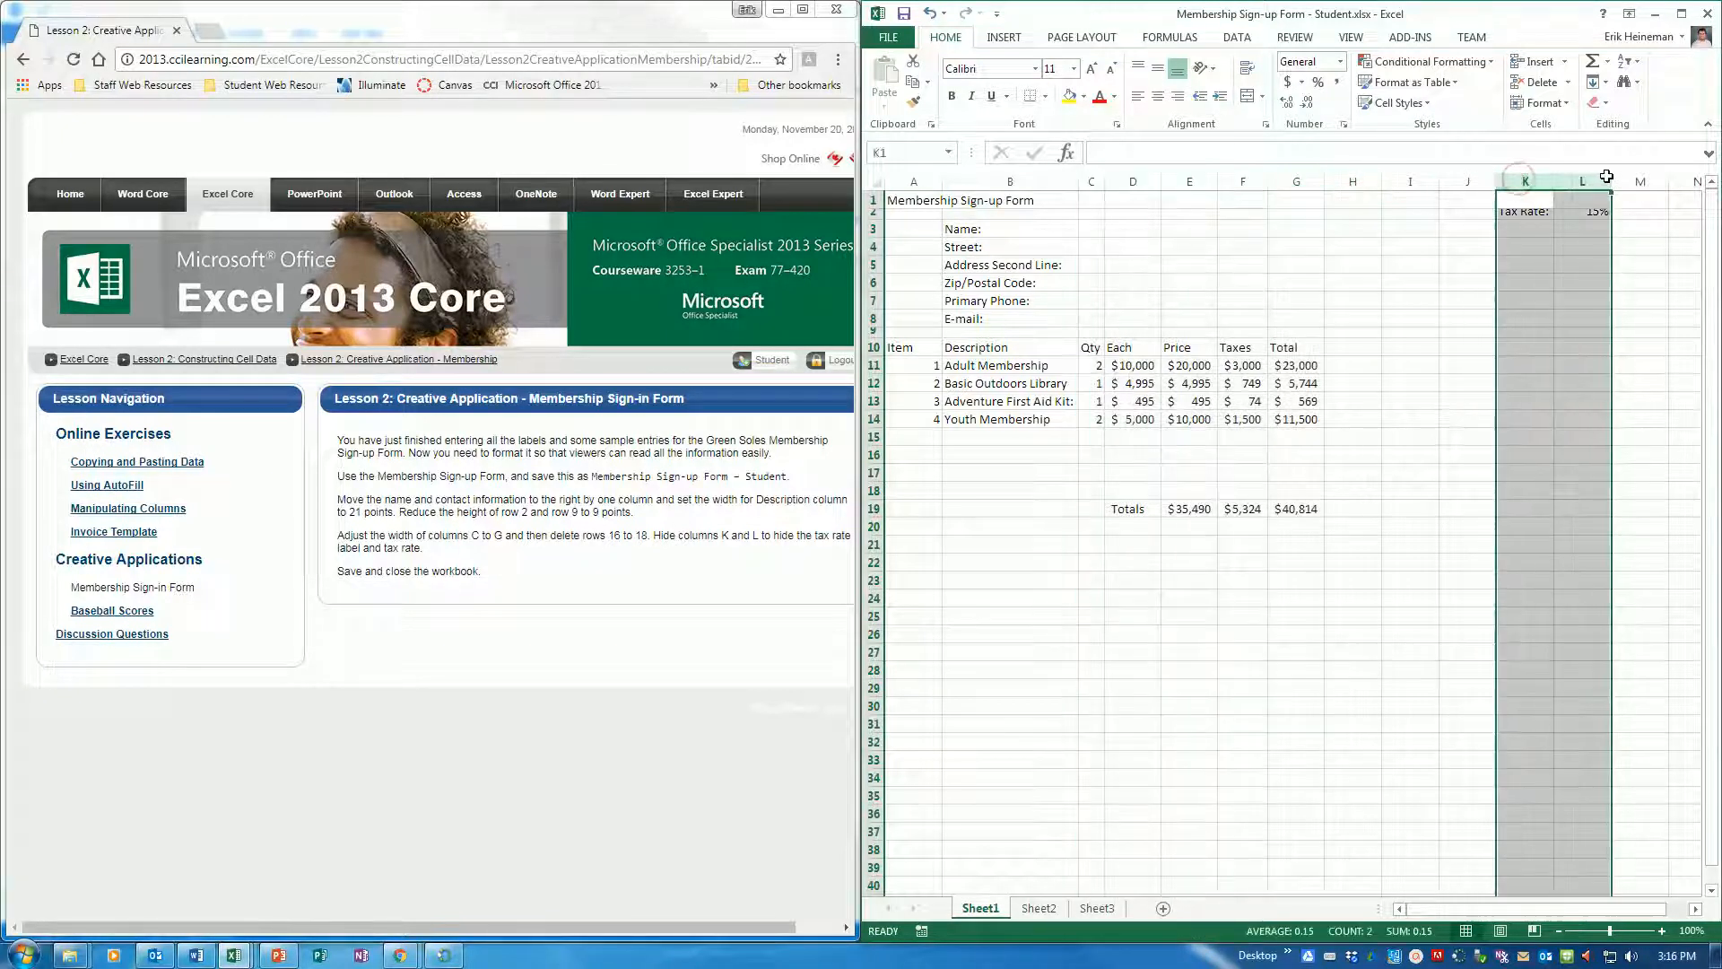
right_click(1596, 177)
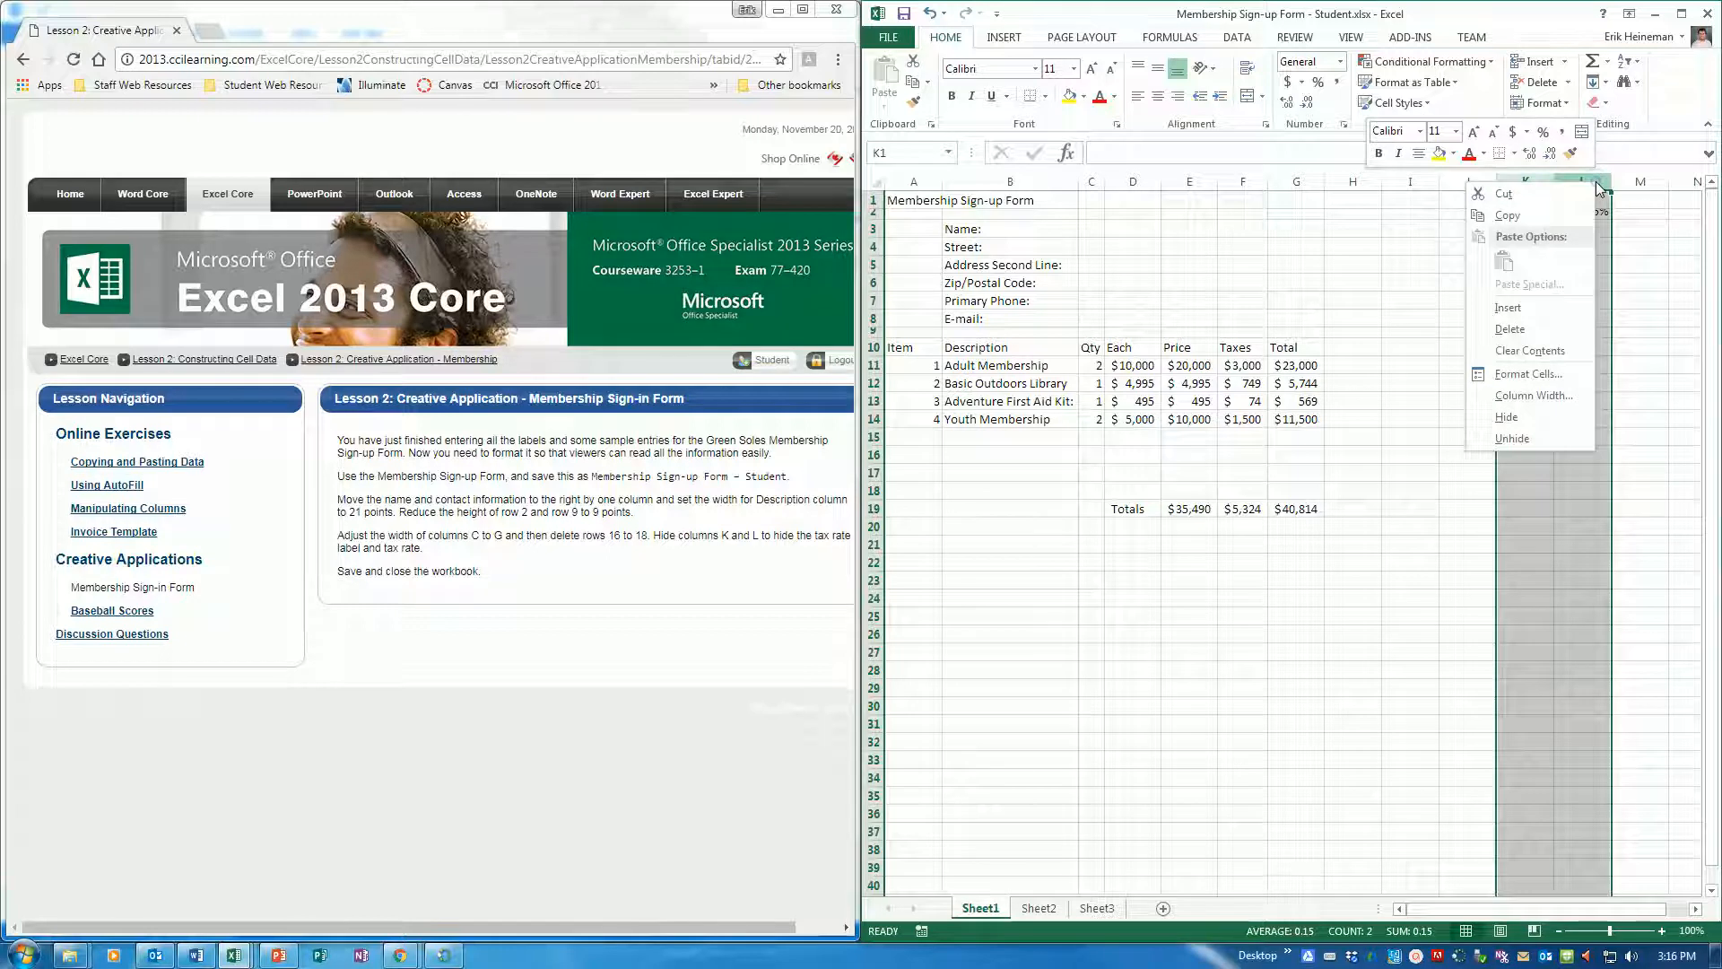
click(1530, 430)
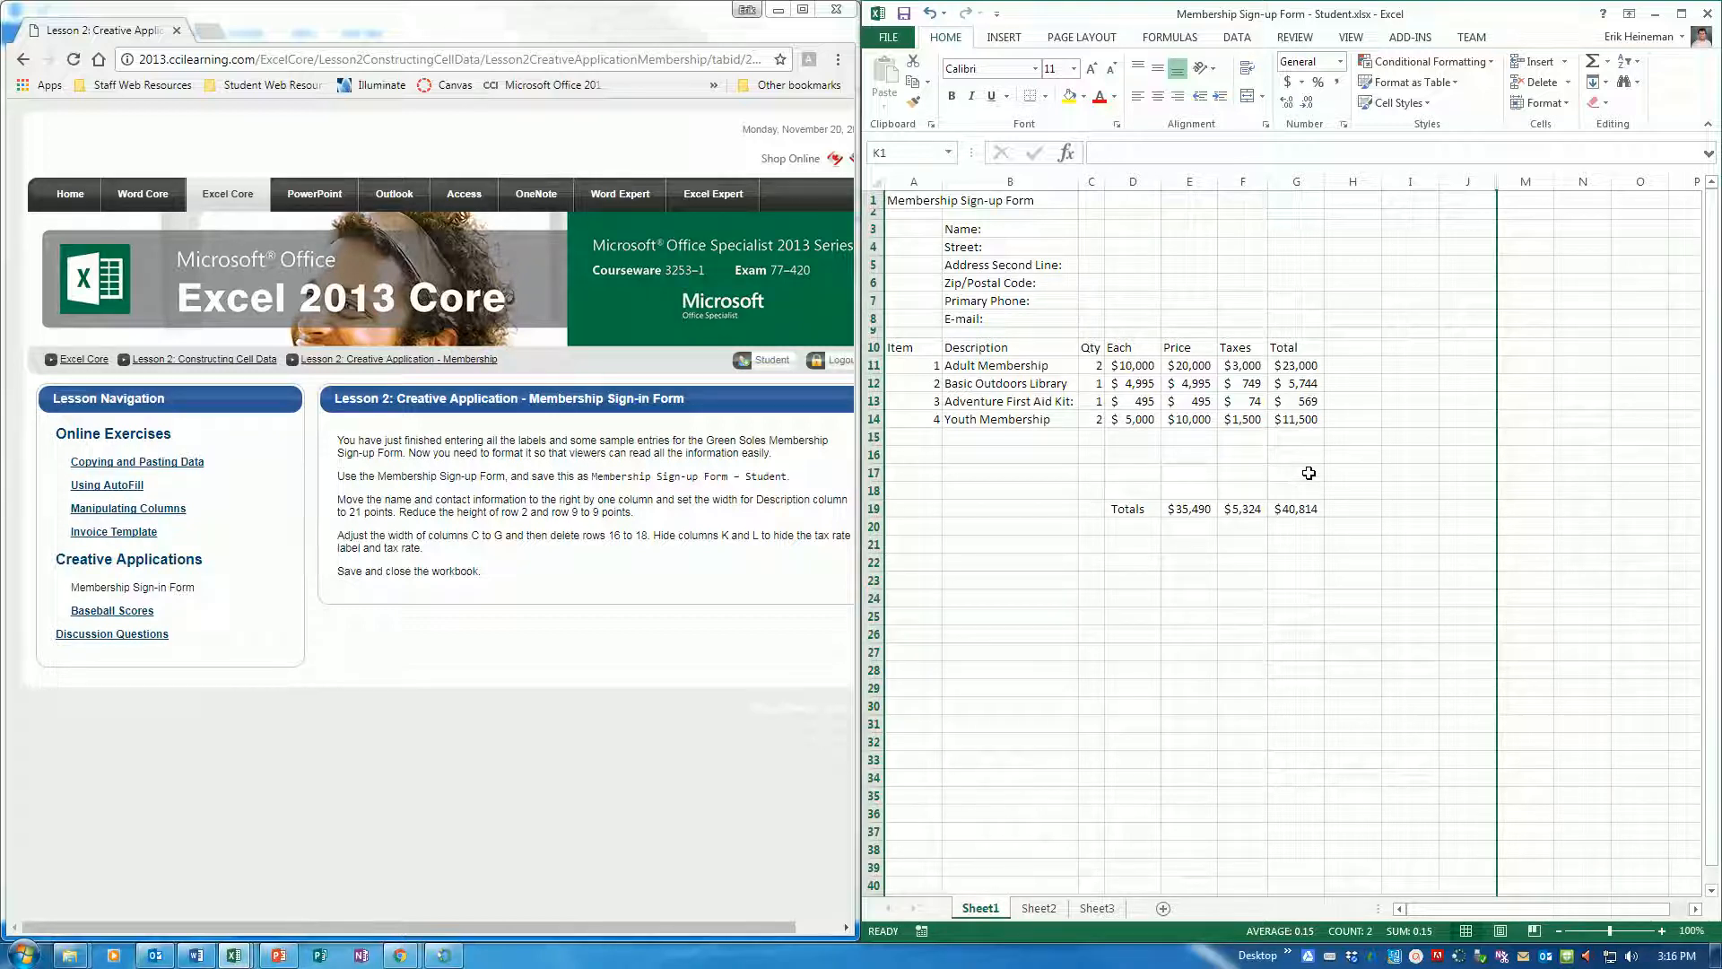
click(903, 14)
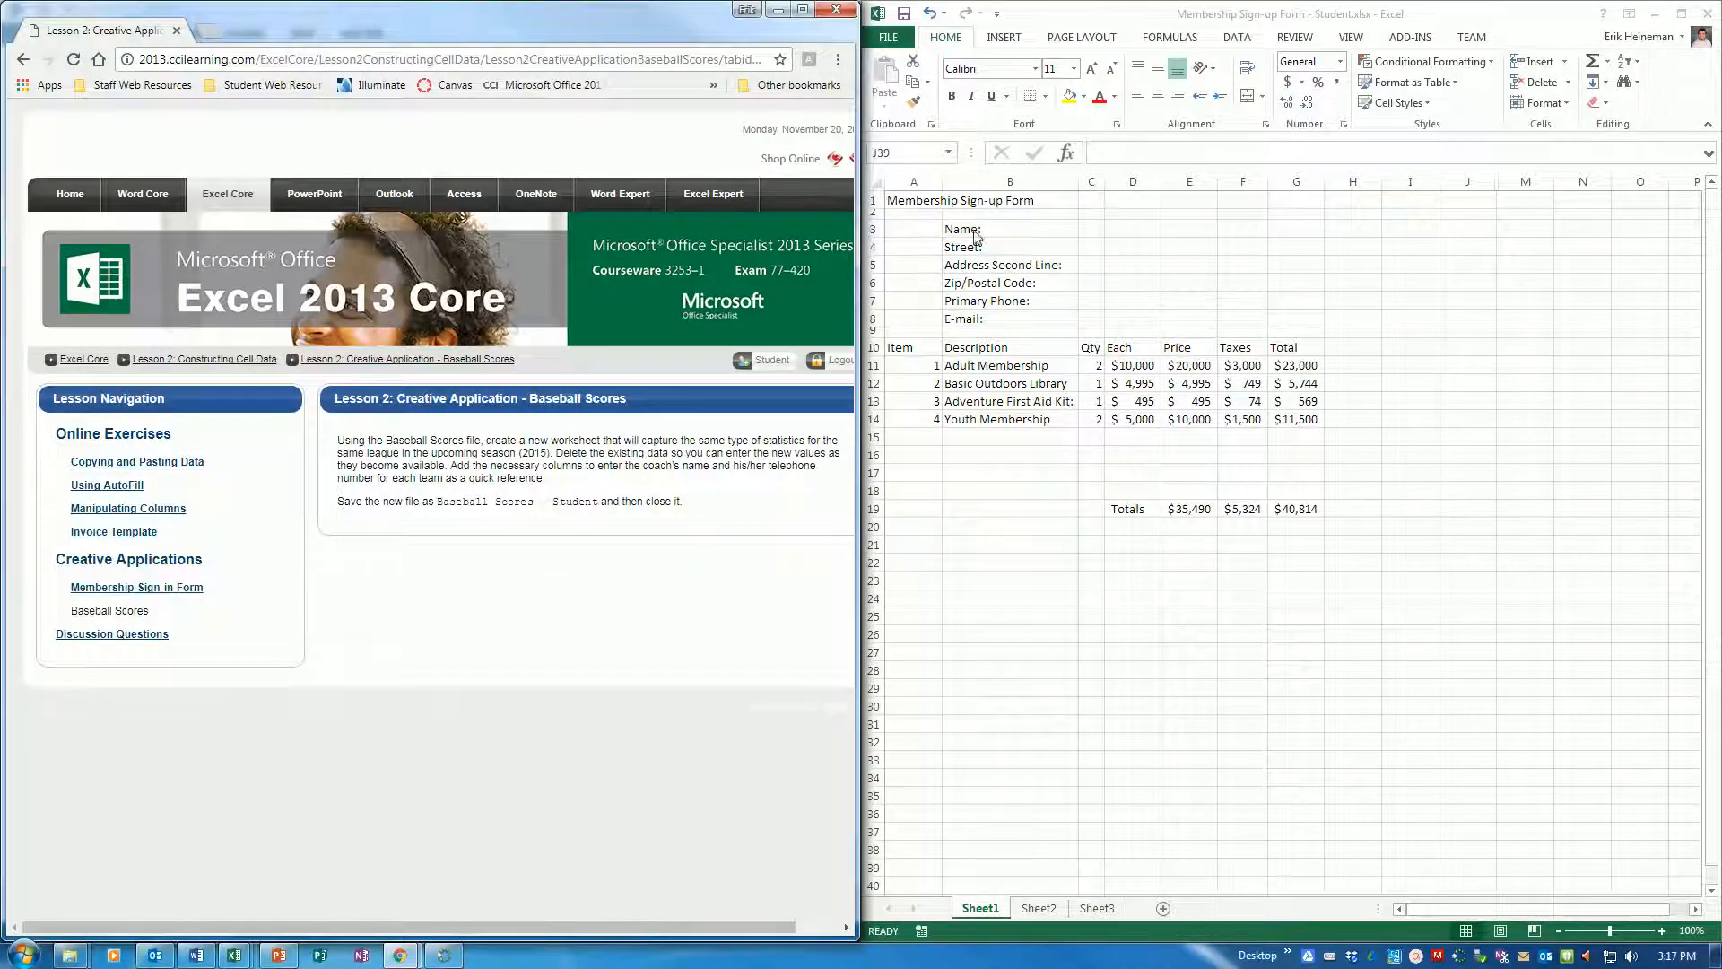
Open Baseball Scores.xlsx from the 3253-Microsite-Student-Files folder and dock its window beside the exercise instructions
click(902, 40)
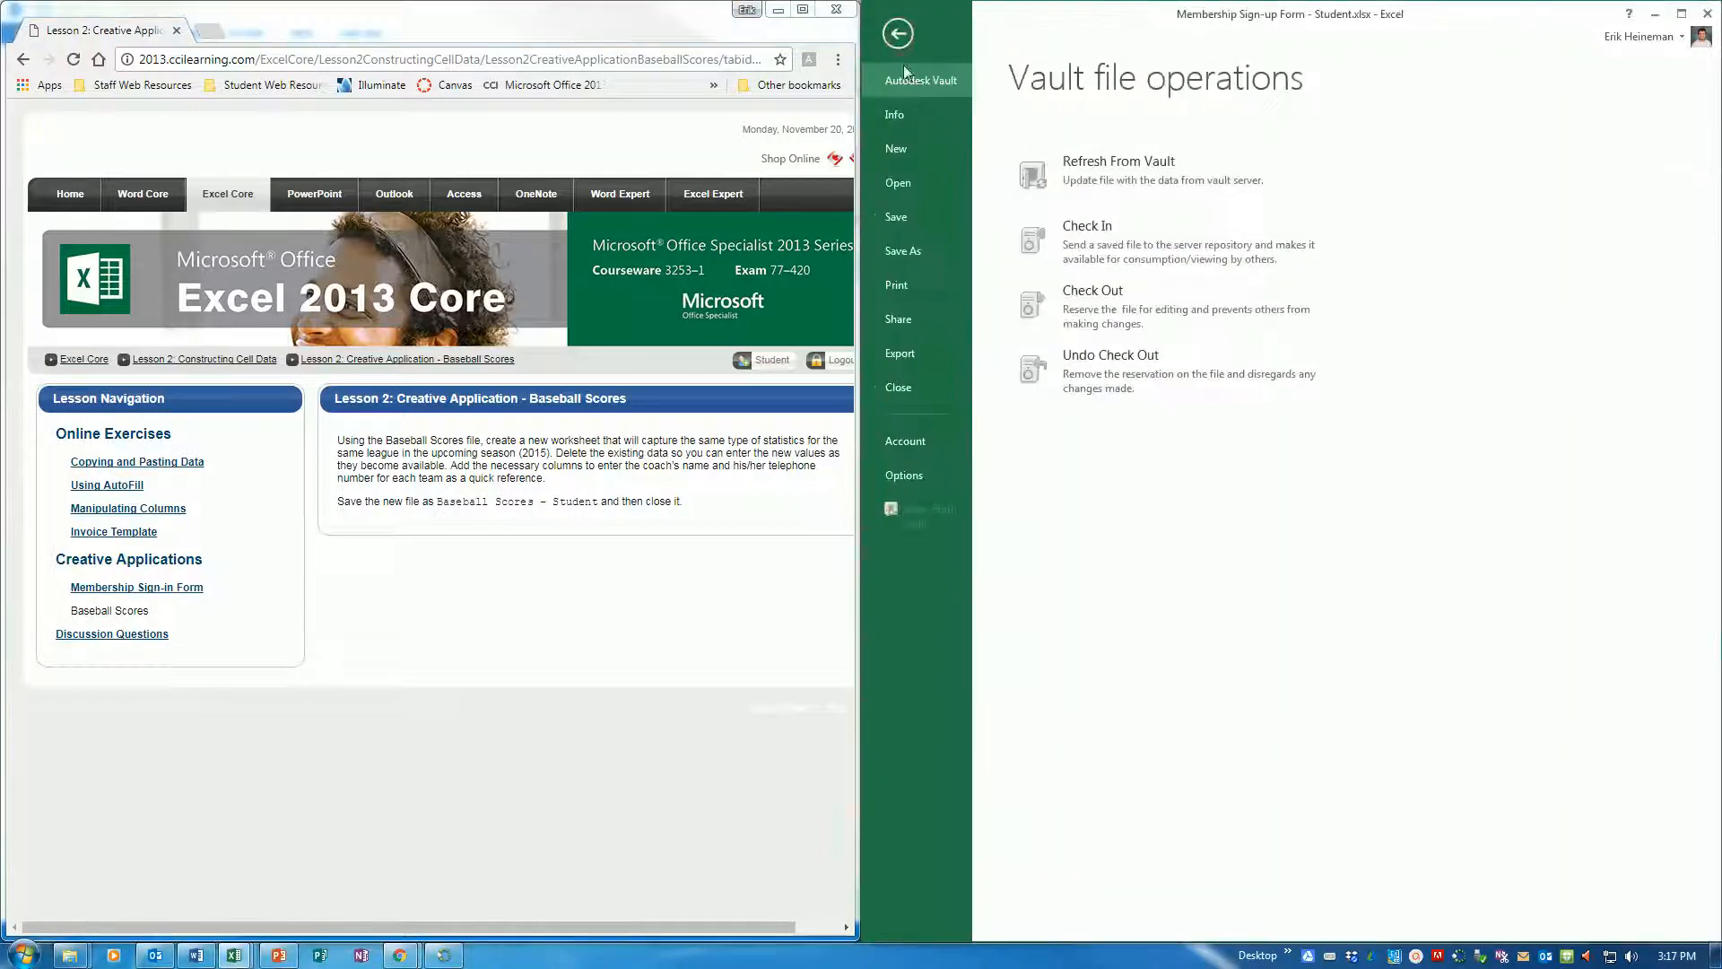
click(919, 185)
click(1121, 419)
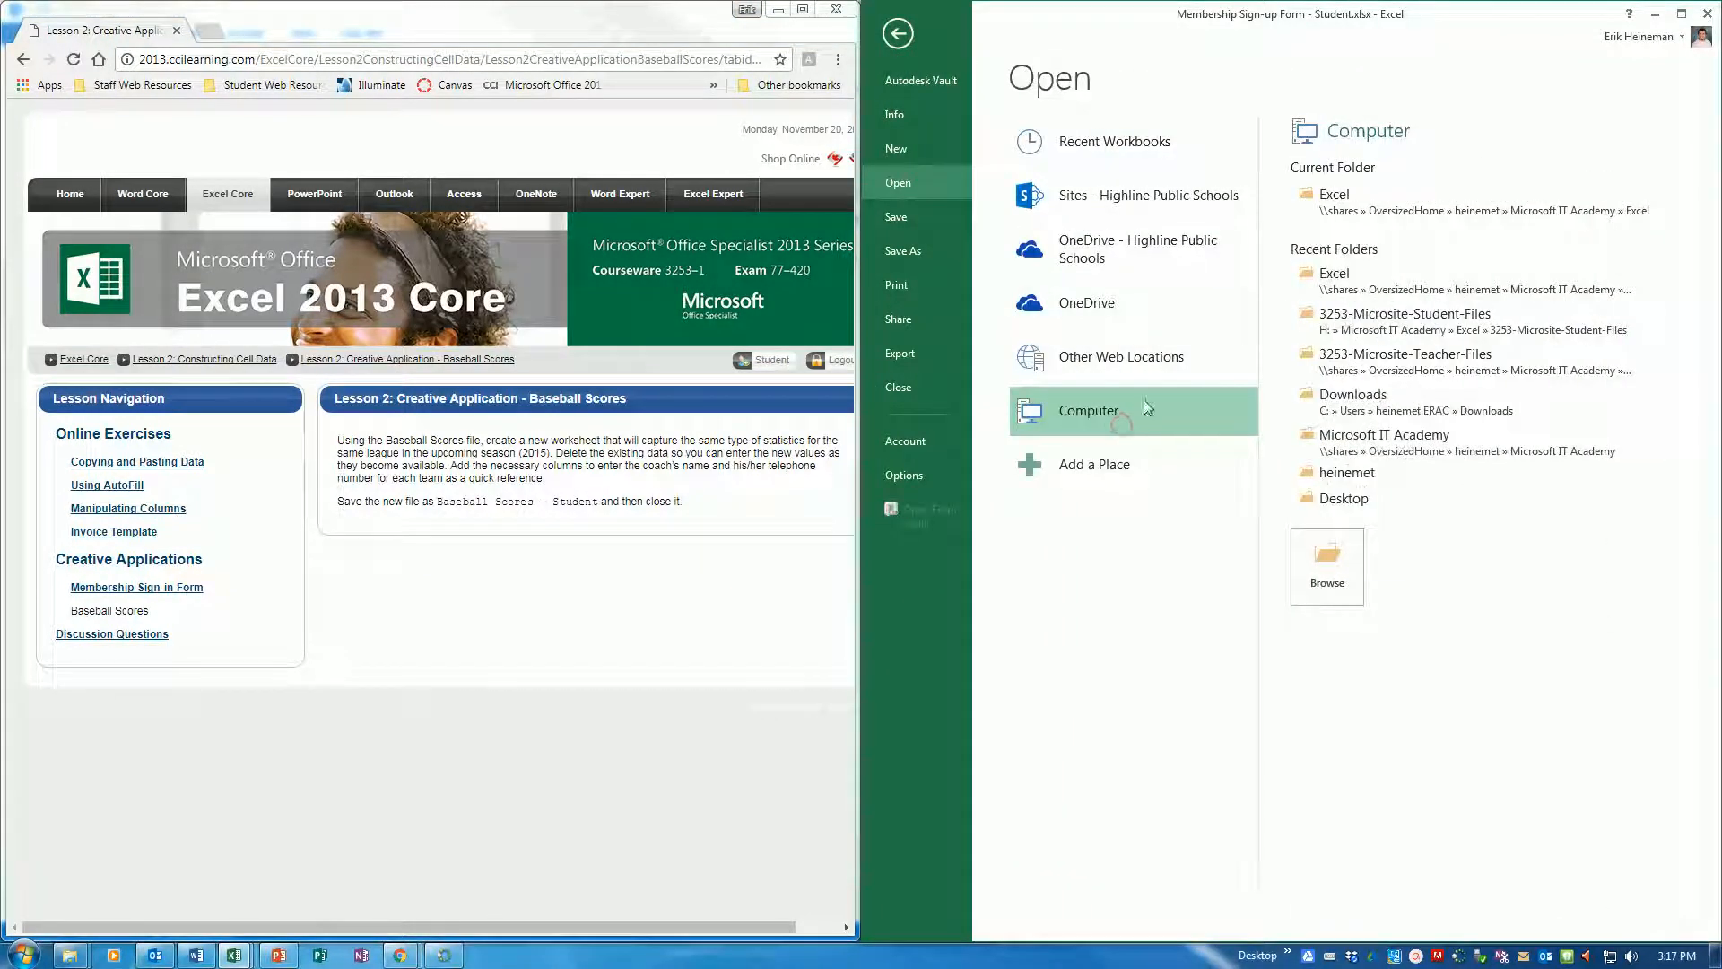
click(1405, 319)
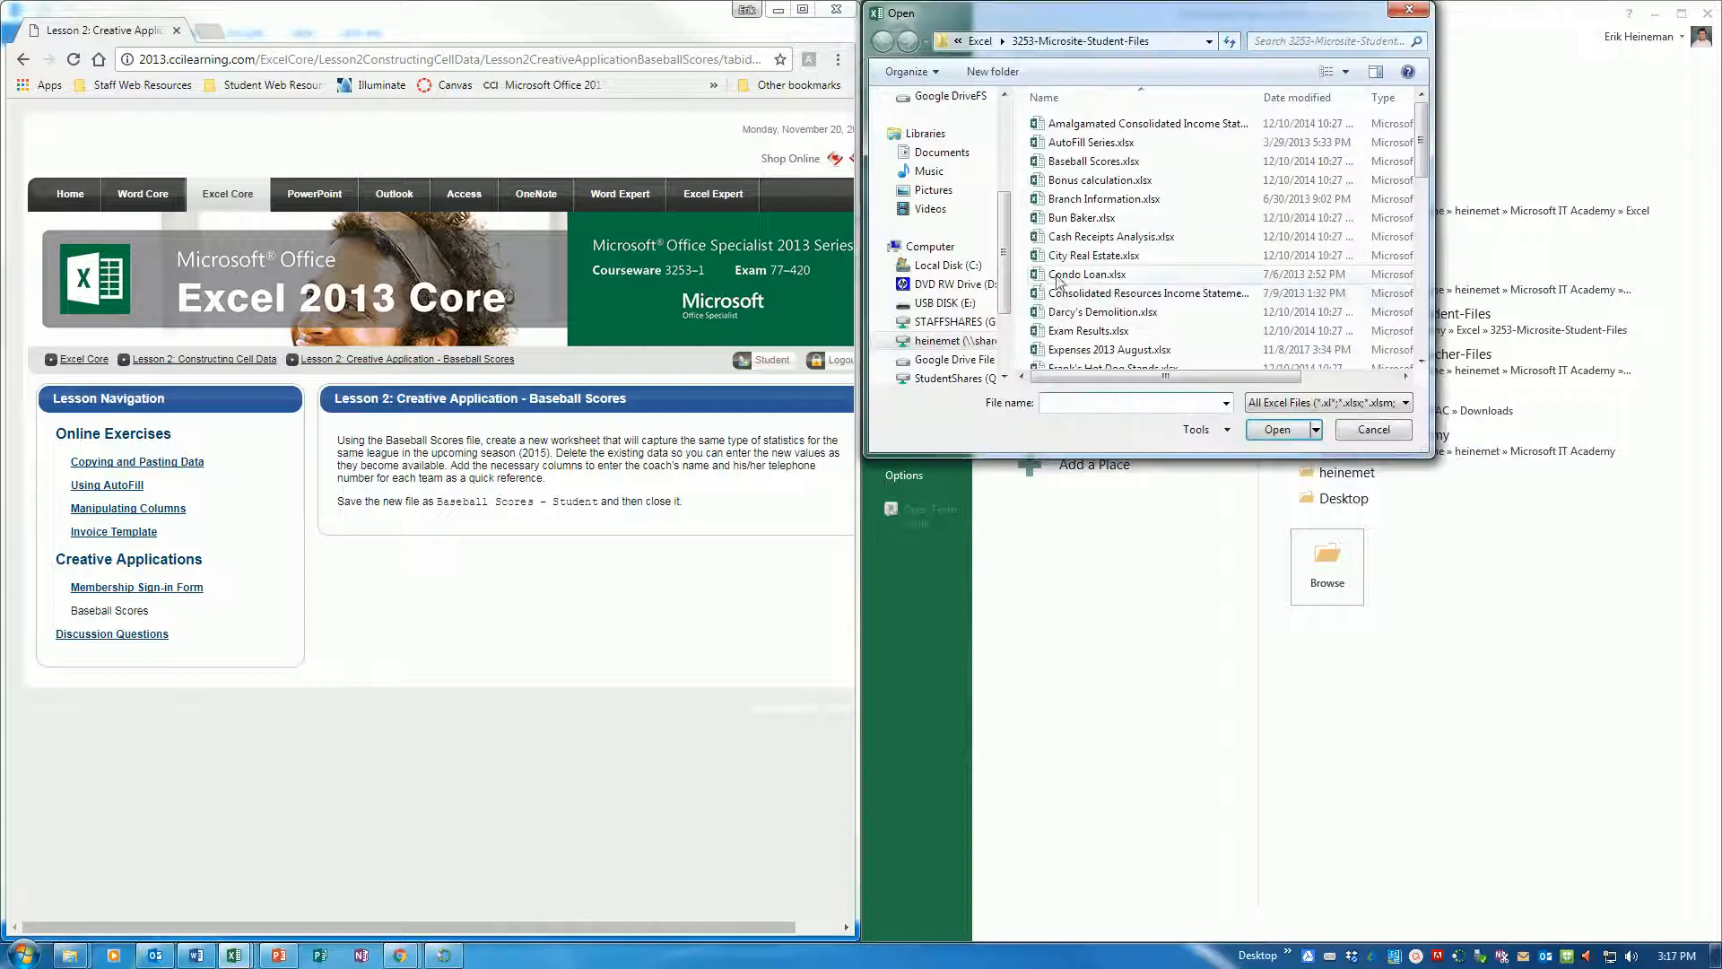
double_click(1092, 162)
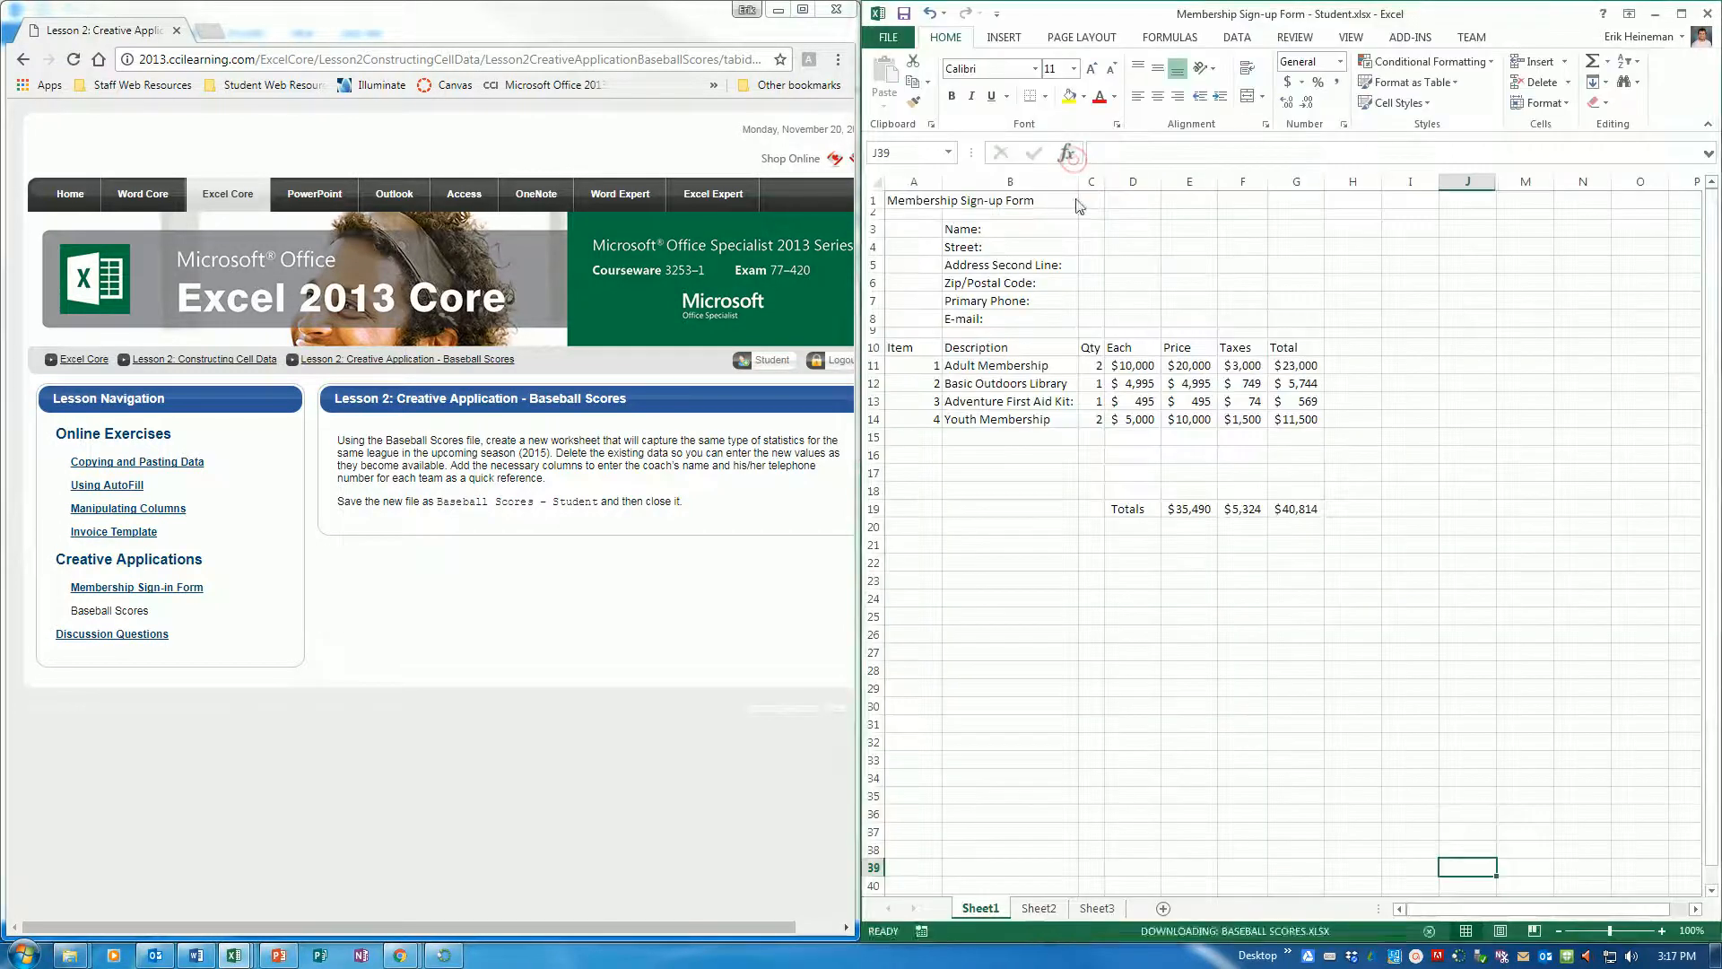
key(super+Right)
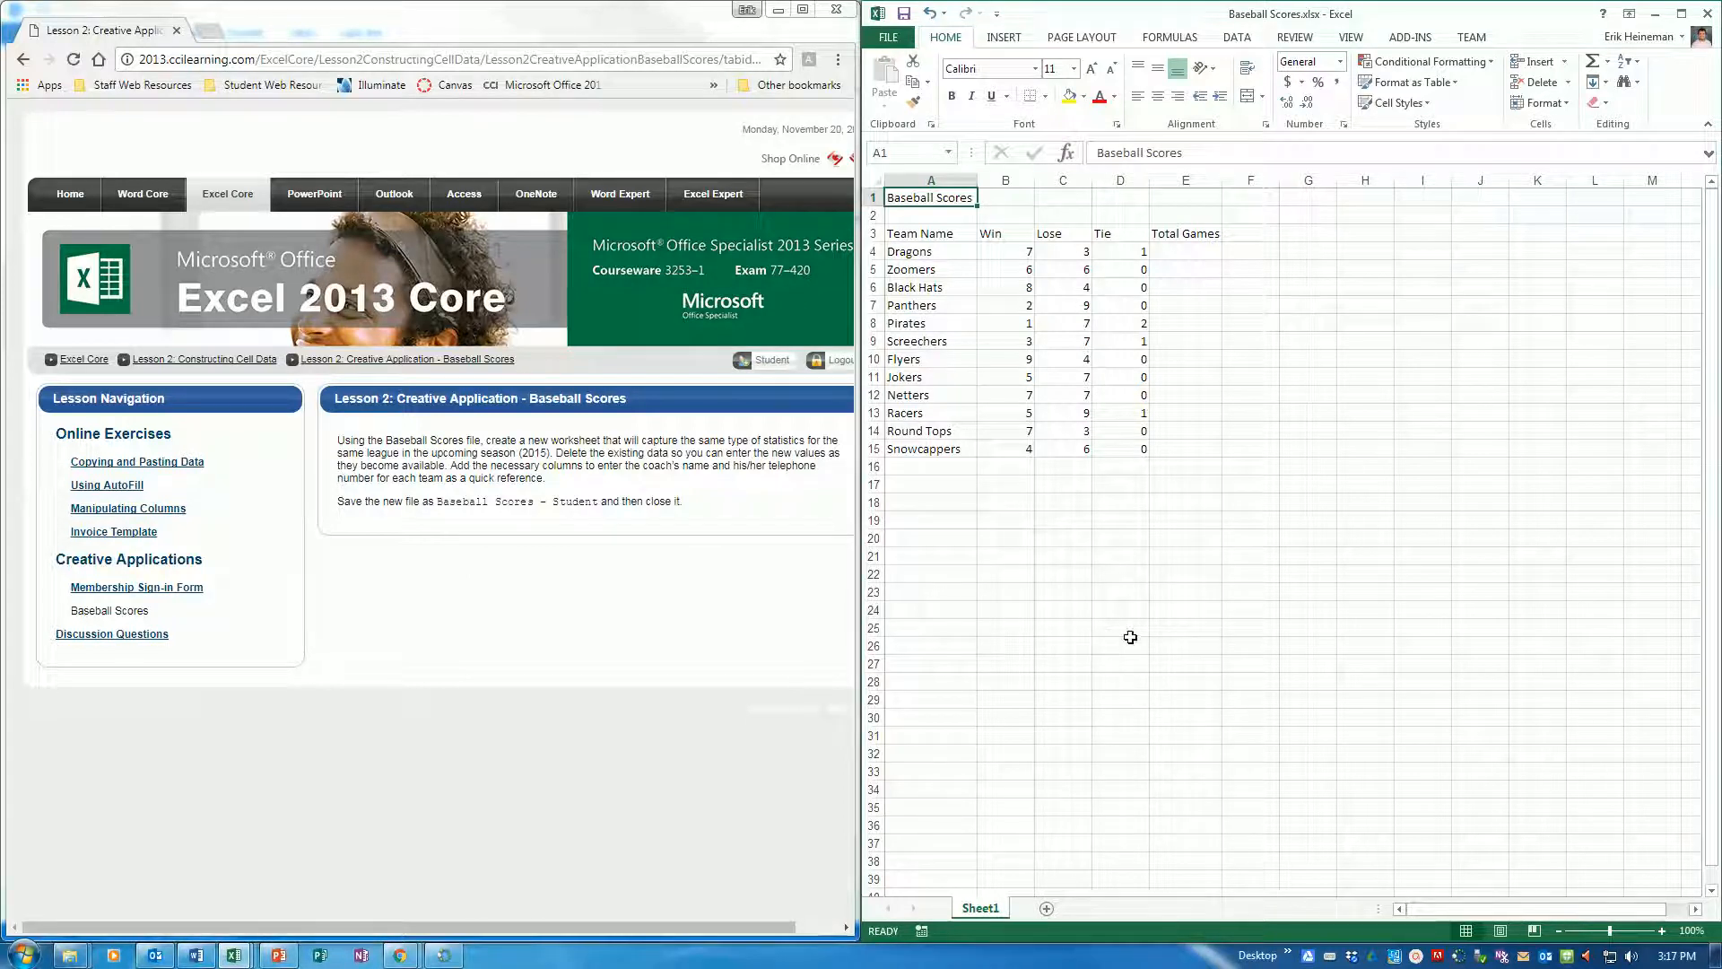
Create a copy of Sheet1 at the end of the Baseball Scores workbook
right_click(993, 912)
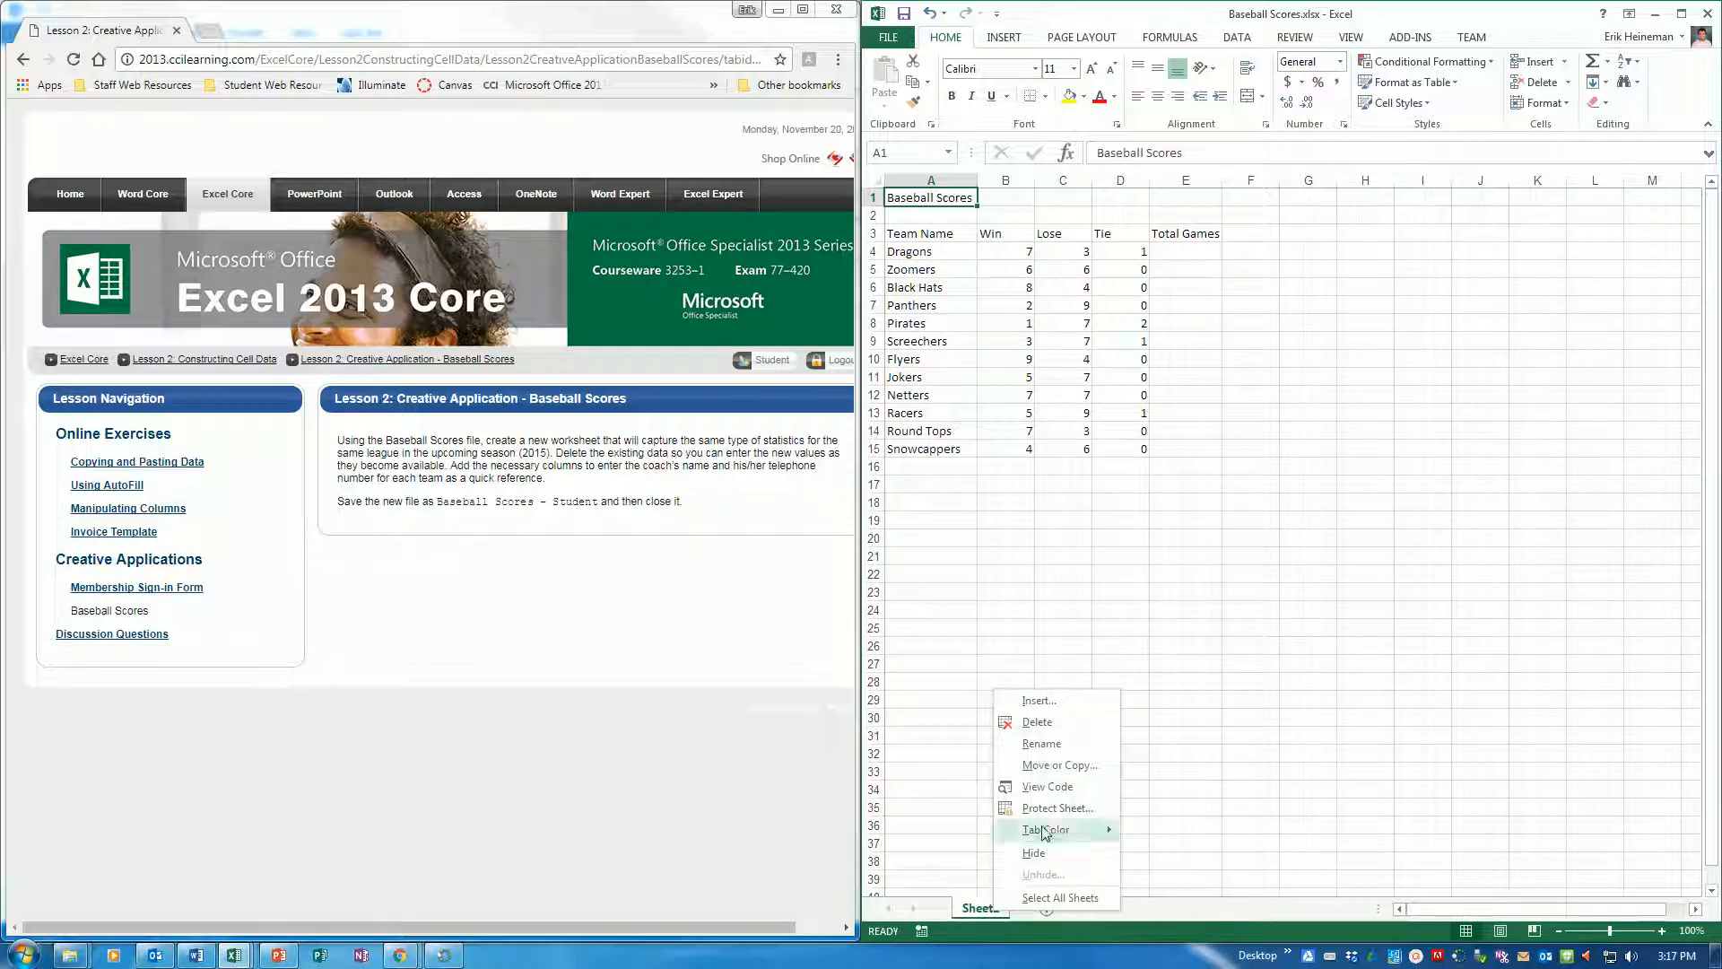
click(1045, 765)
click(962, 754)
click(935, 840)
click(1057, 868)
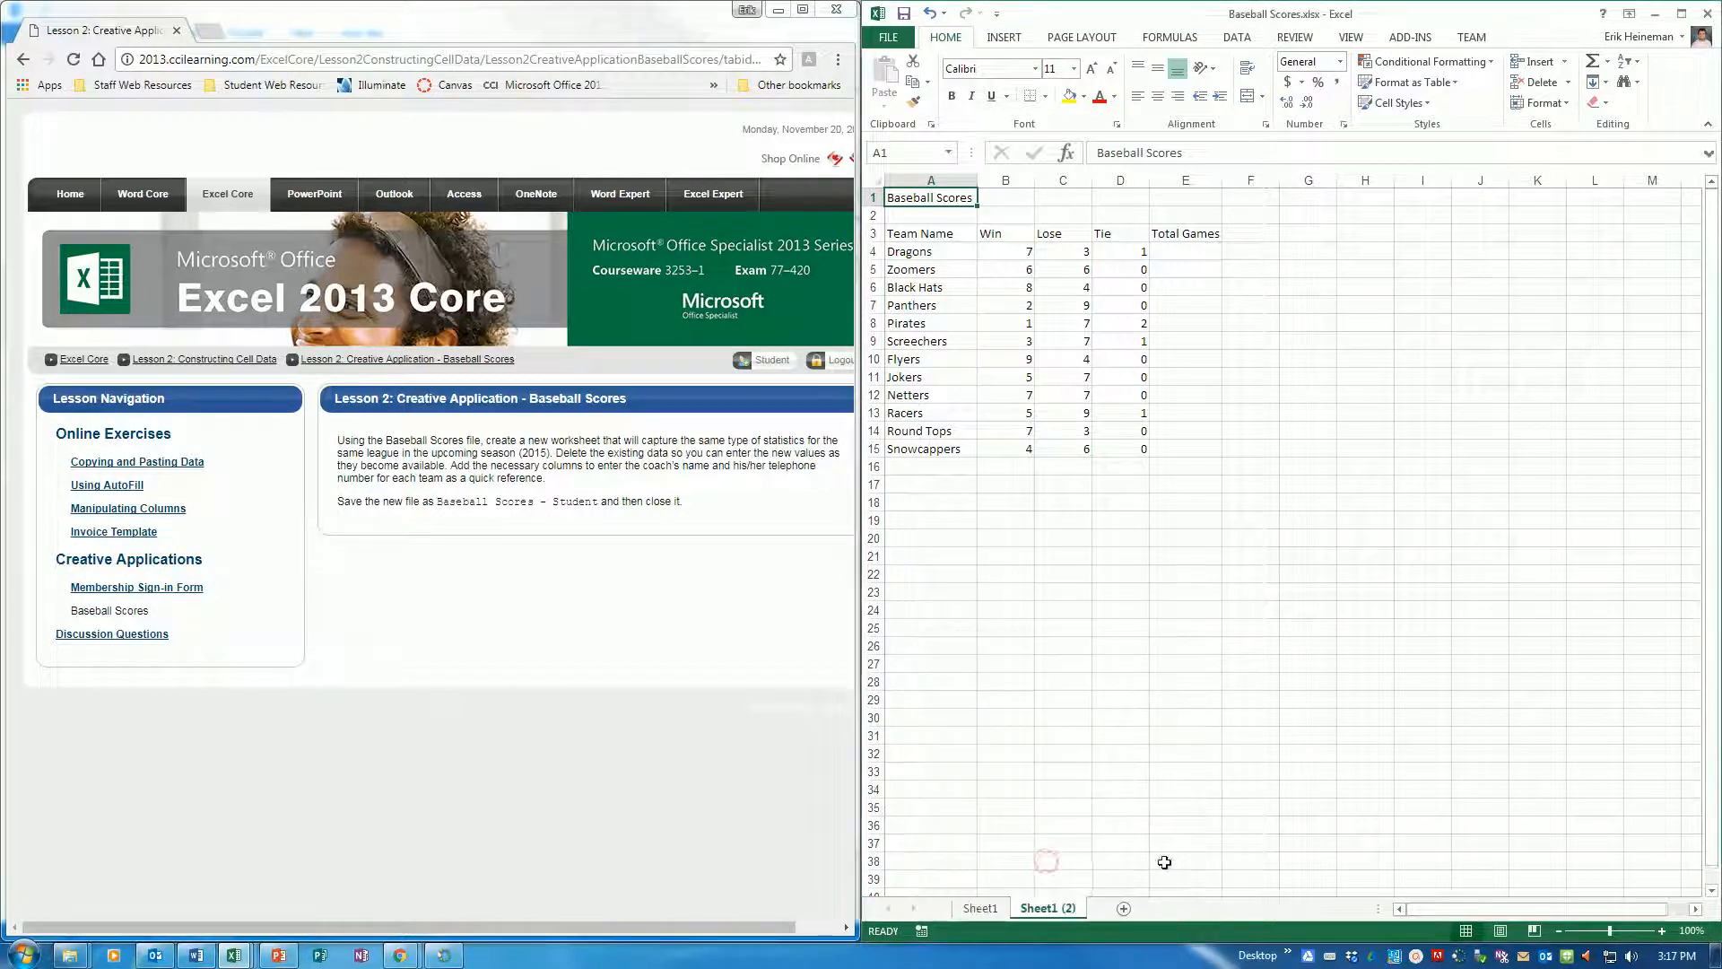
Rename the copied worksheet as "2015 Season"
double_click(1055, 907)
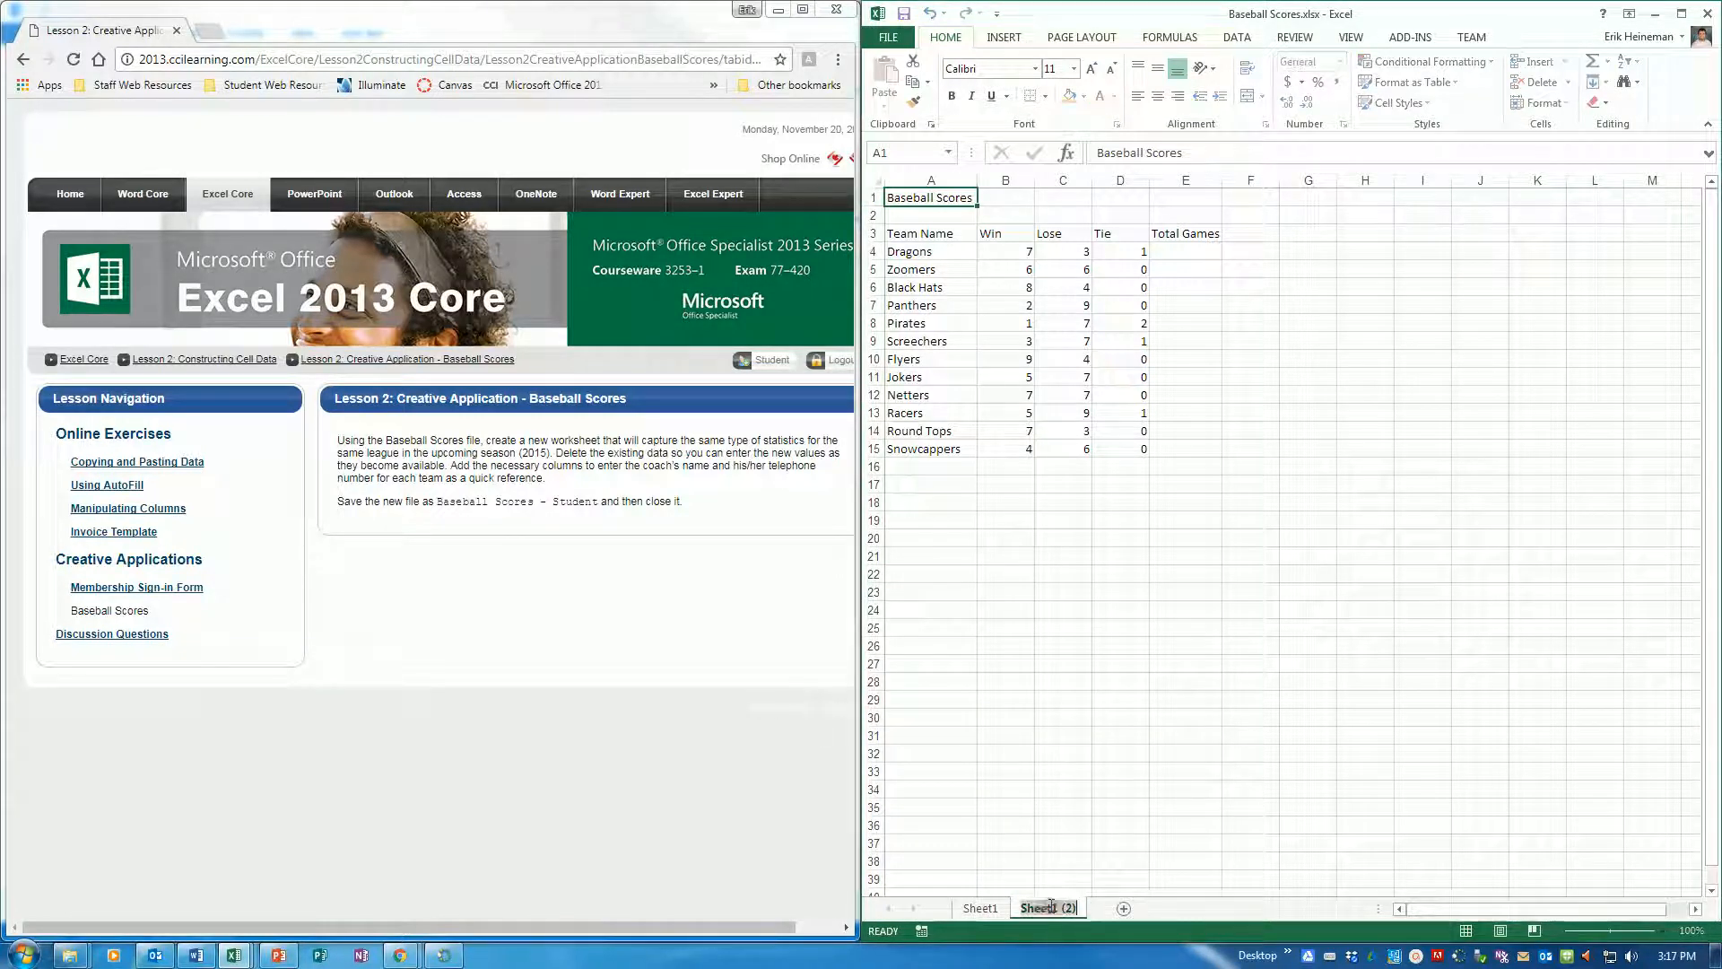
text(201)
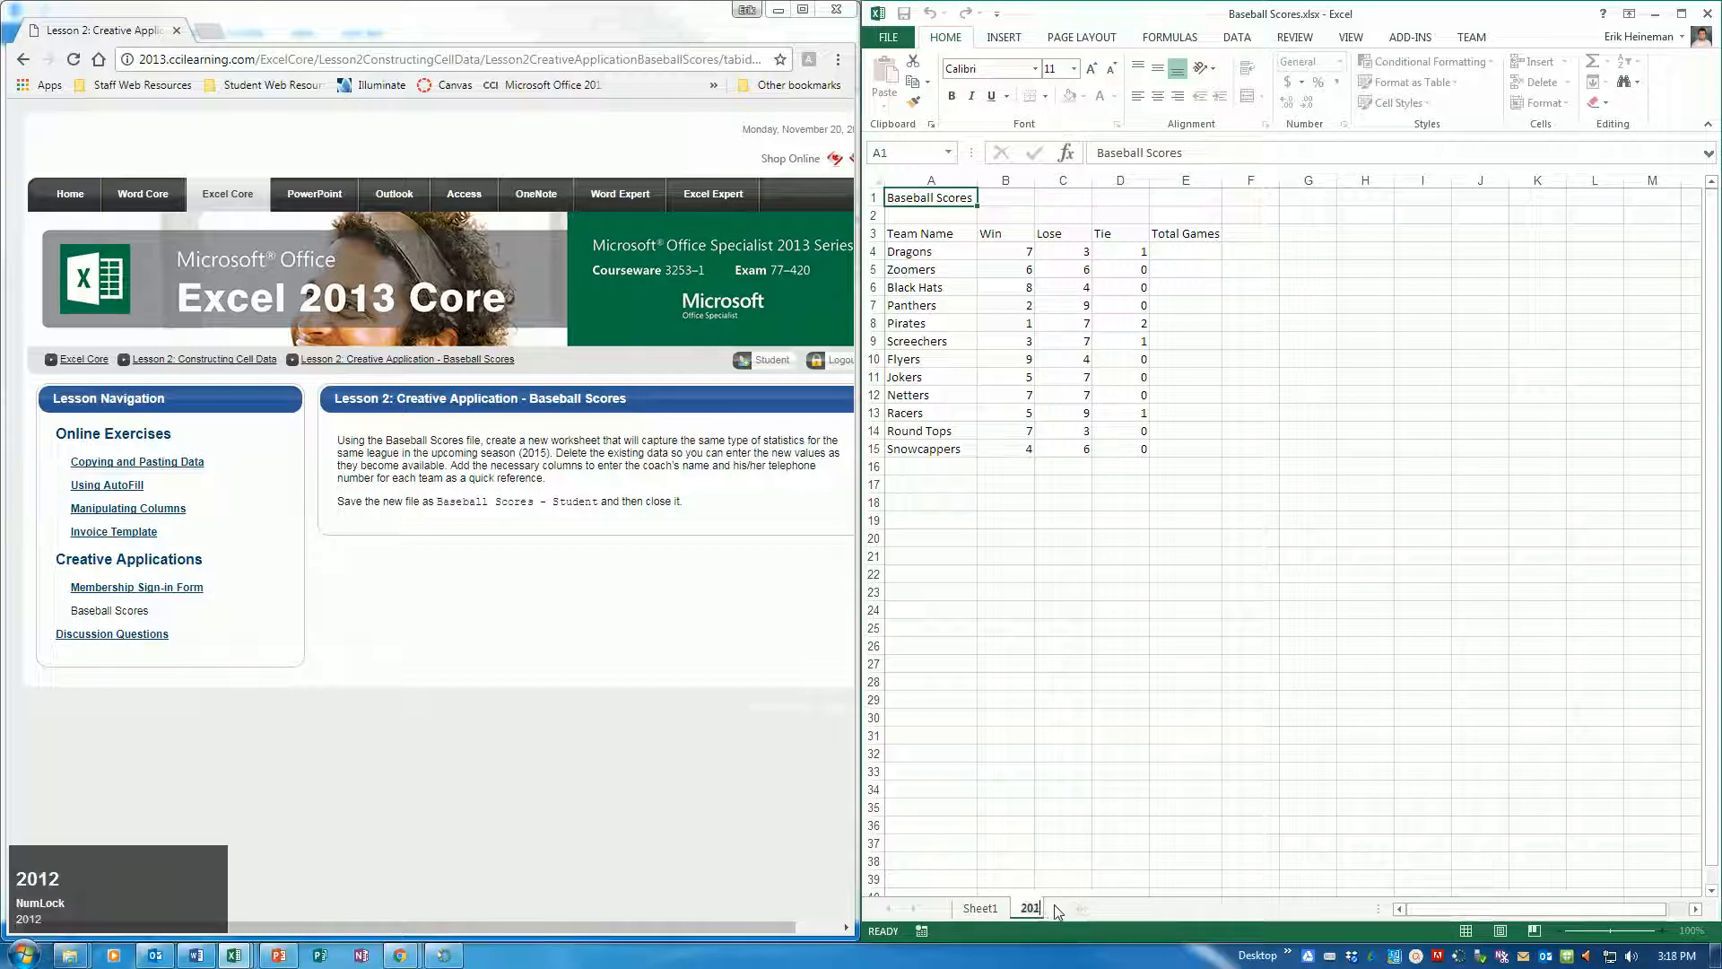
text(5 Season)
key(Return)
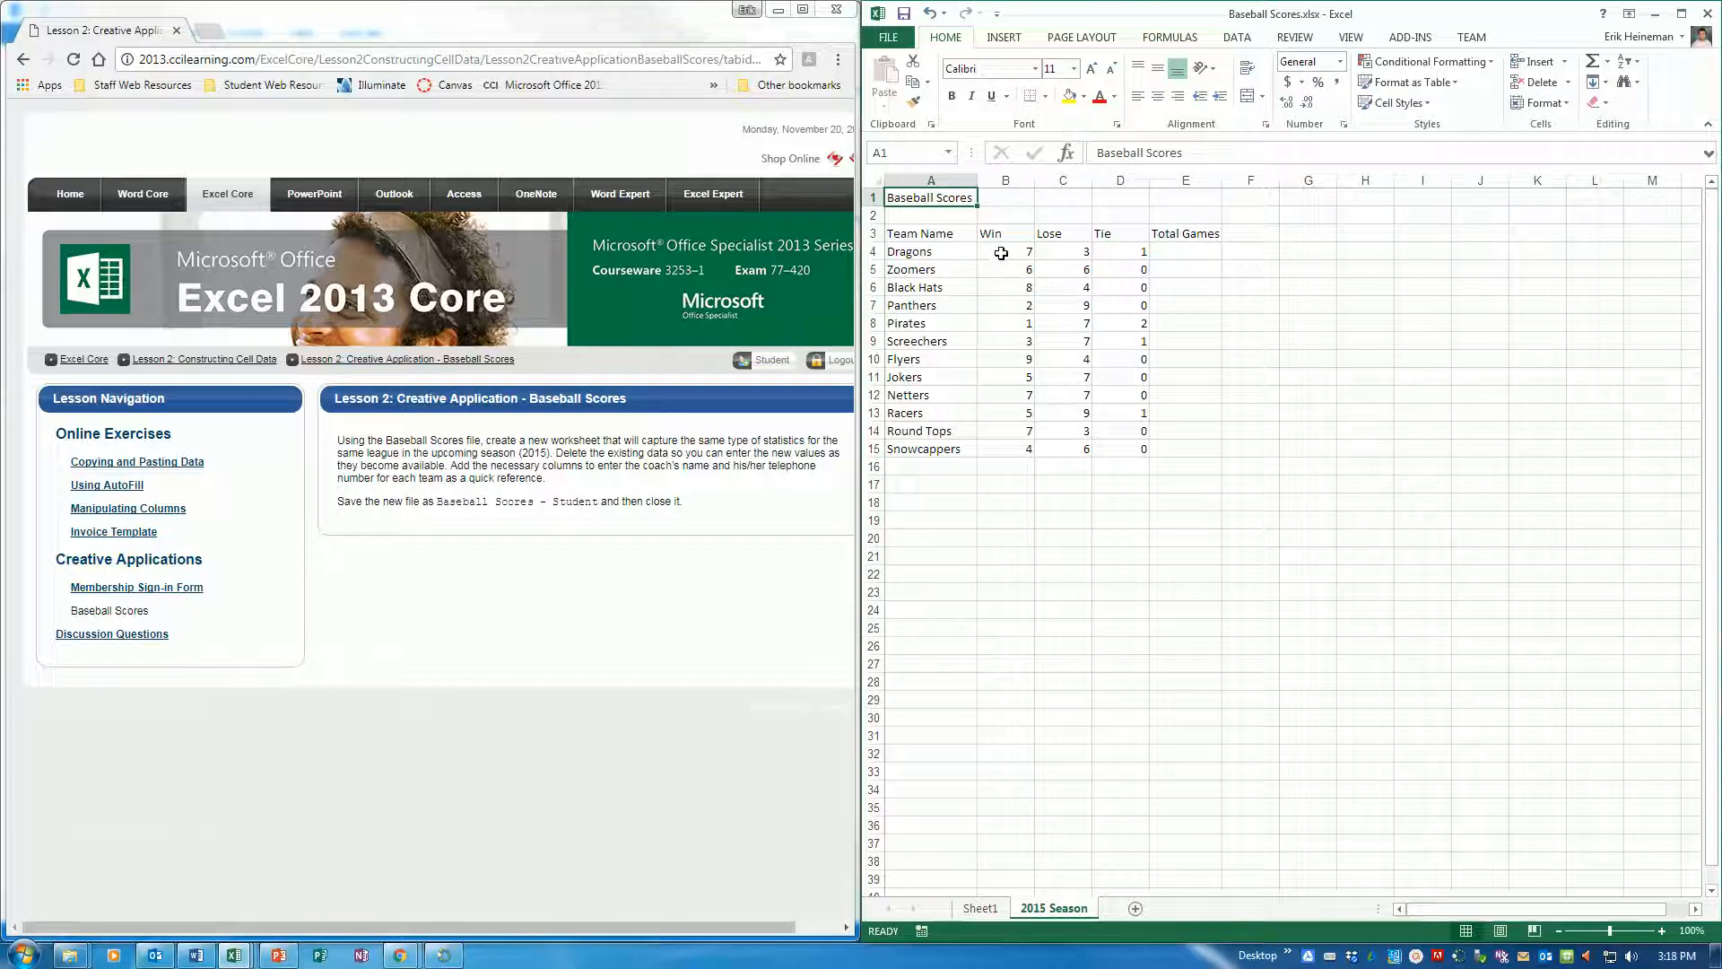
Clear the existing Win, Lose and Tie values for all teams in B4:D15 of the 2015 Season sheet
drag(1005, 251, 1136, 445)
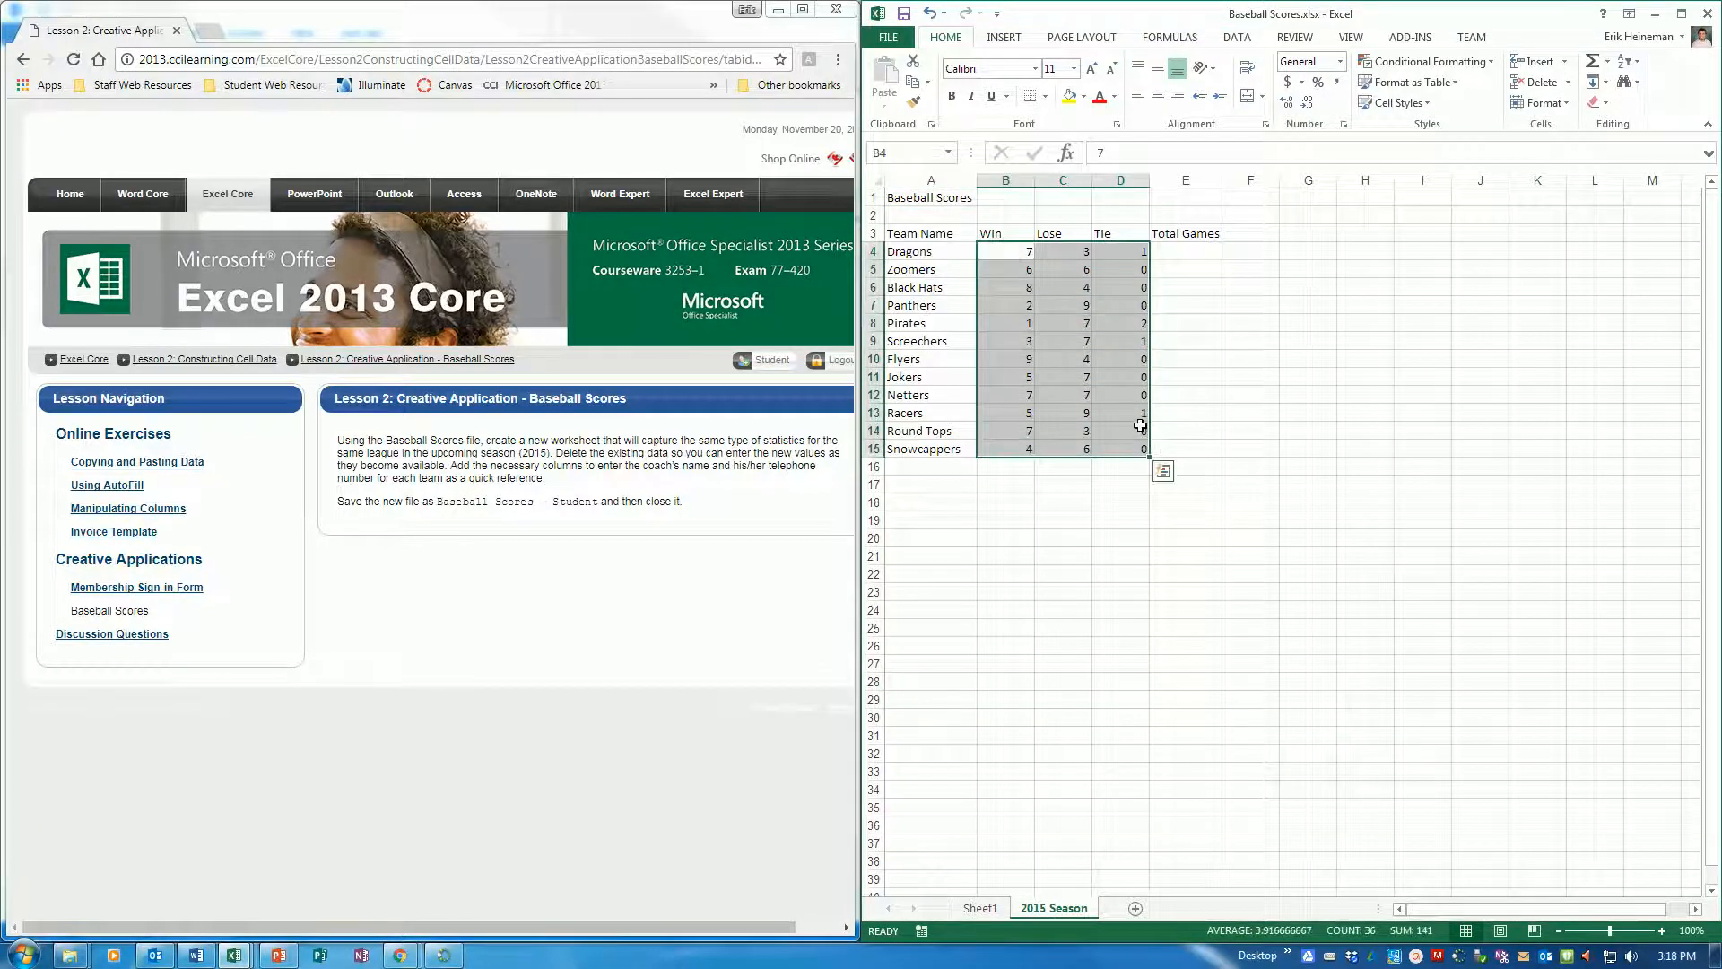
key(Delete)
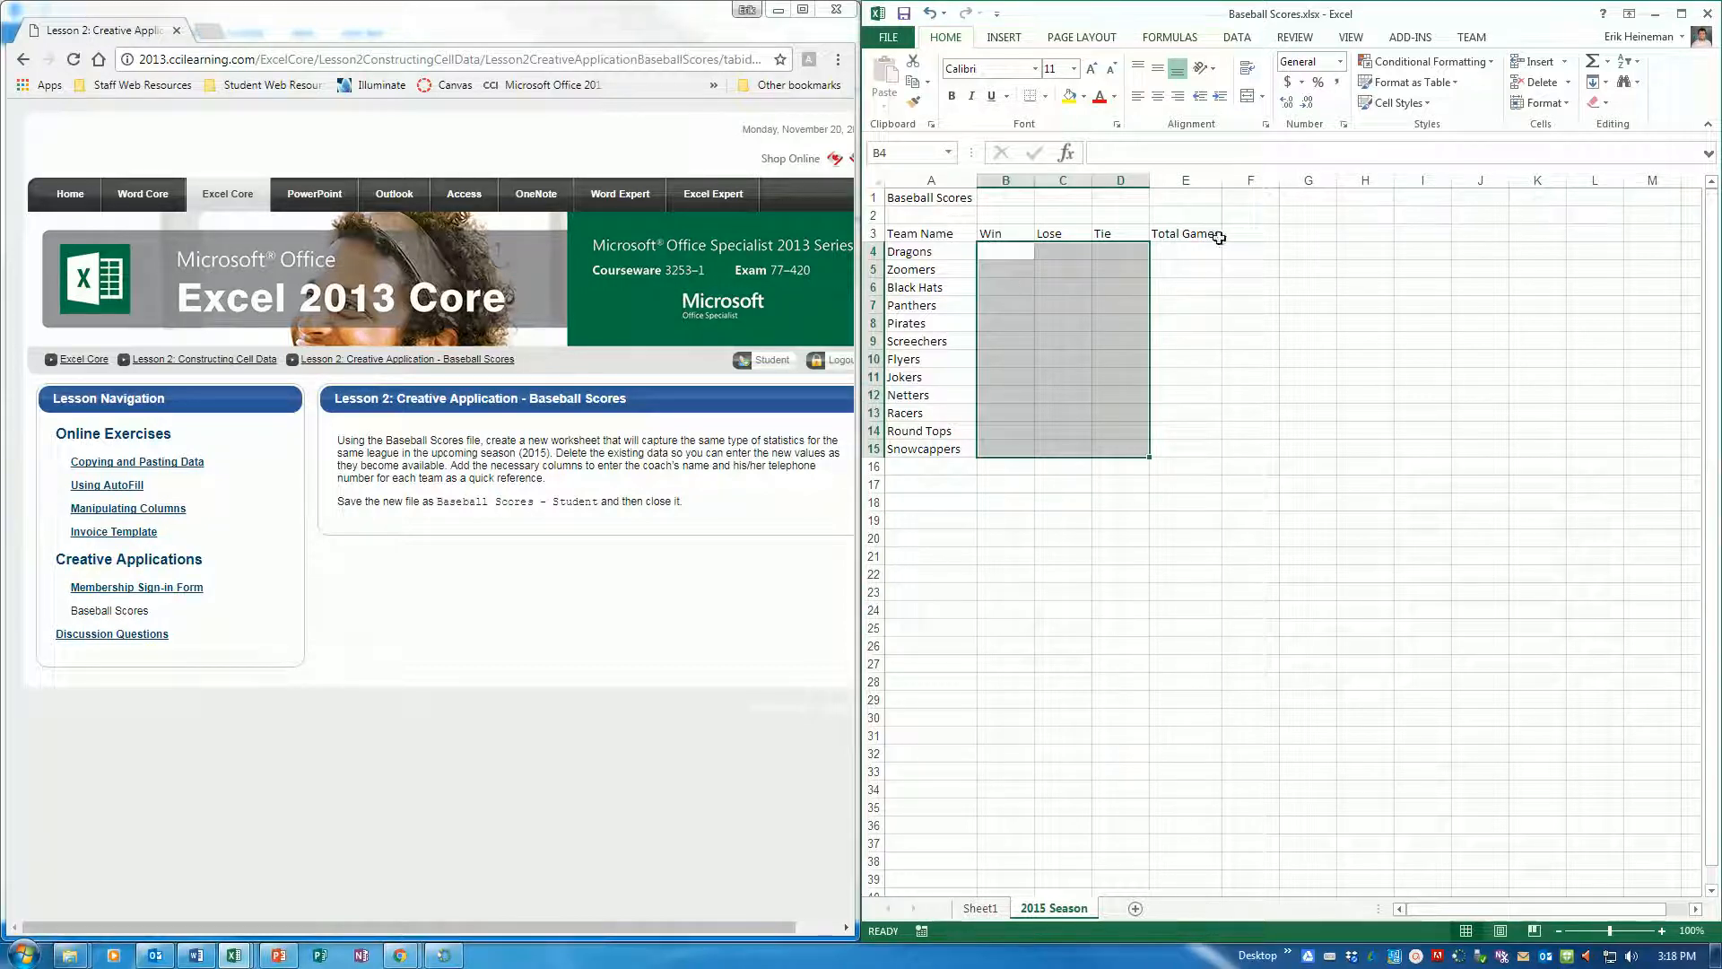
Insert a new column B before the Win column and enter the heading "Coach Name" in B3
click(1001, 179)
right_click(1003, 178)
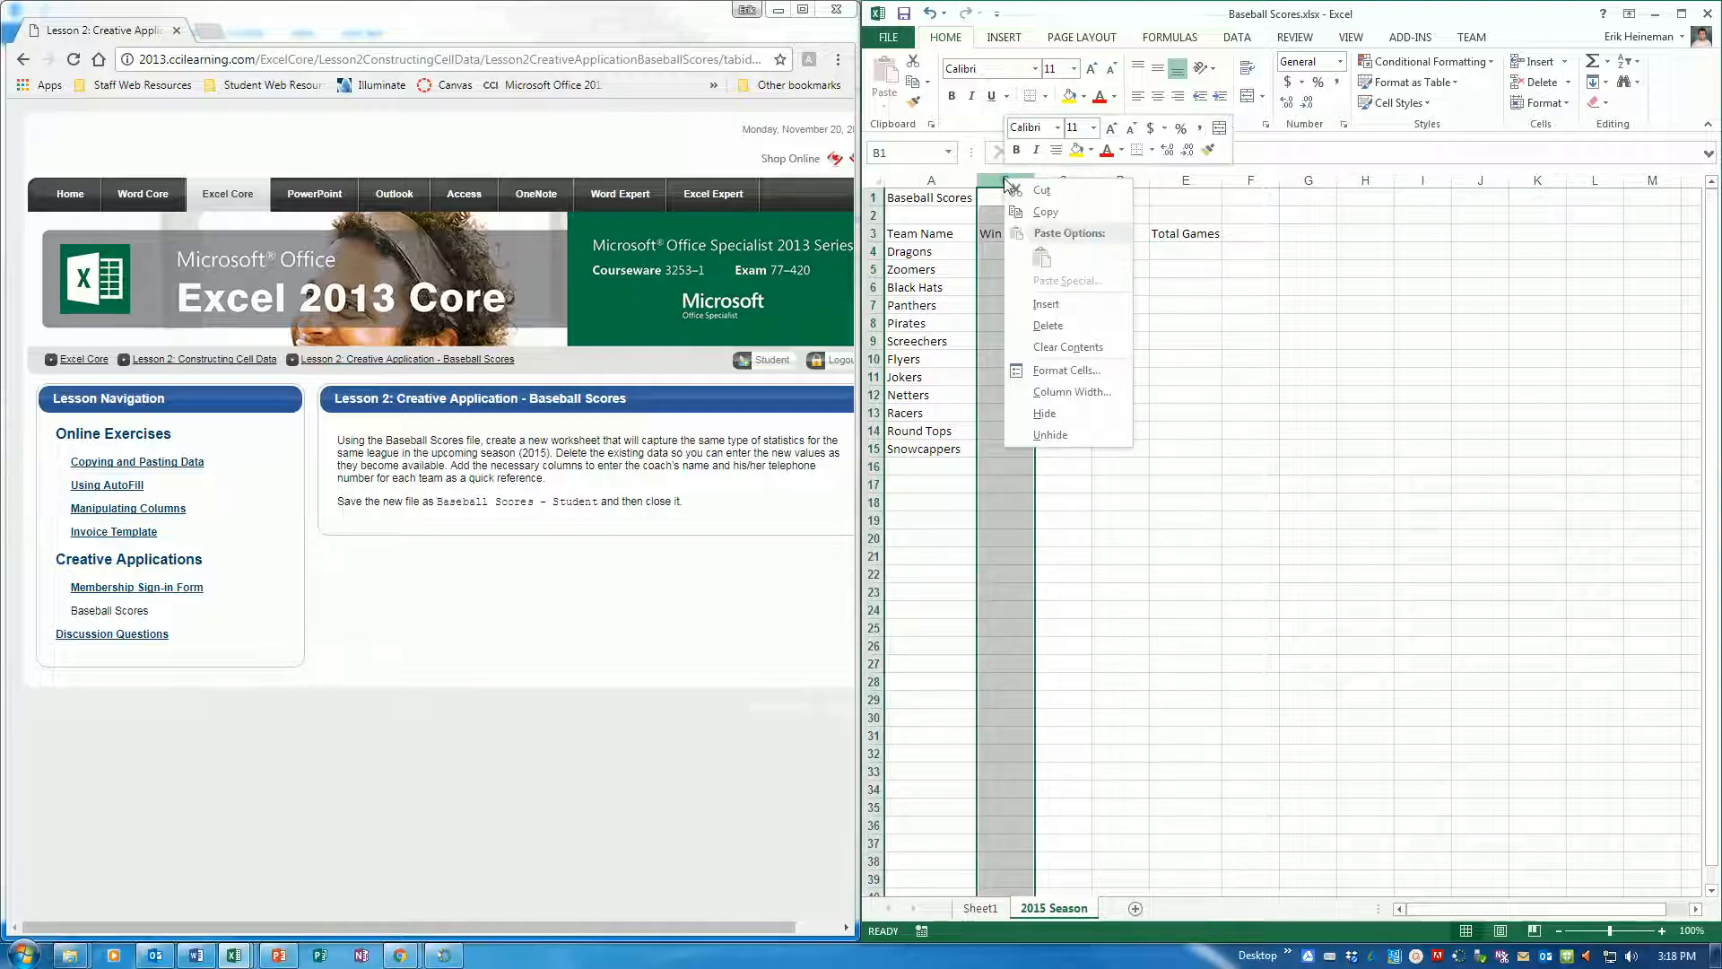
click(1041, 304)
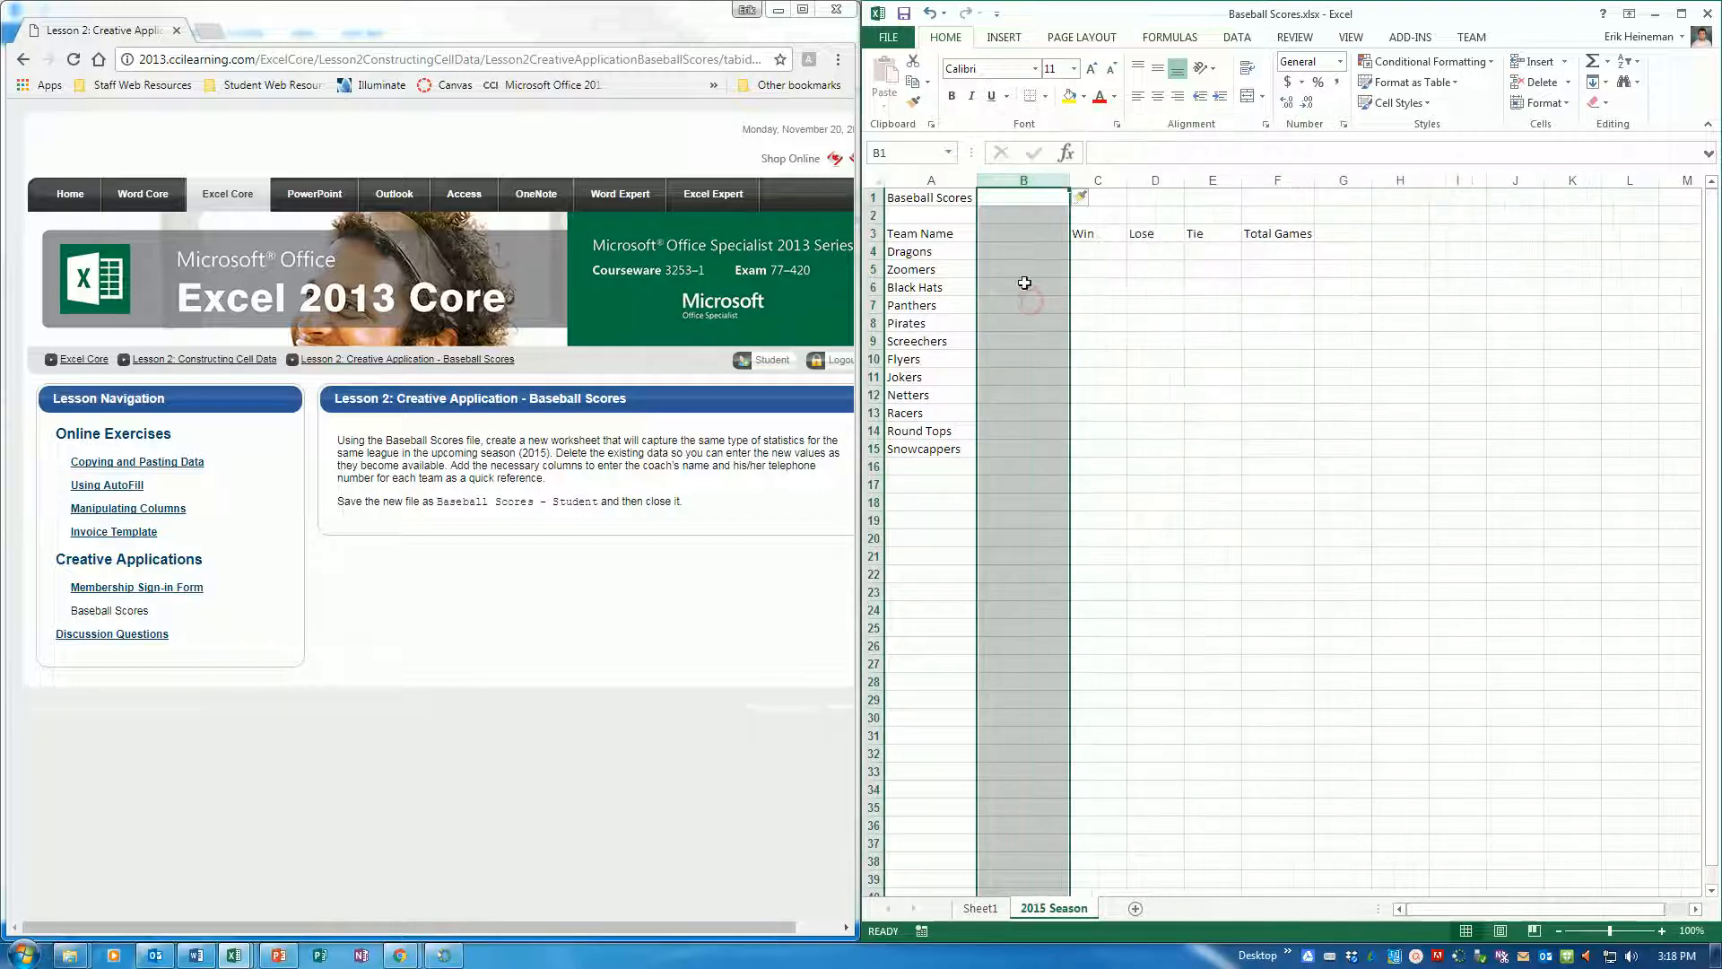
click(1014, 242)
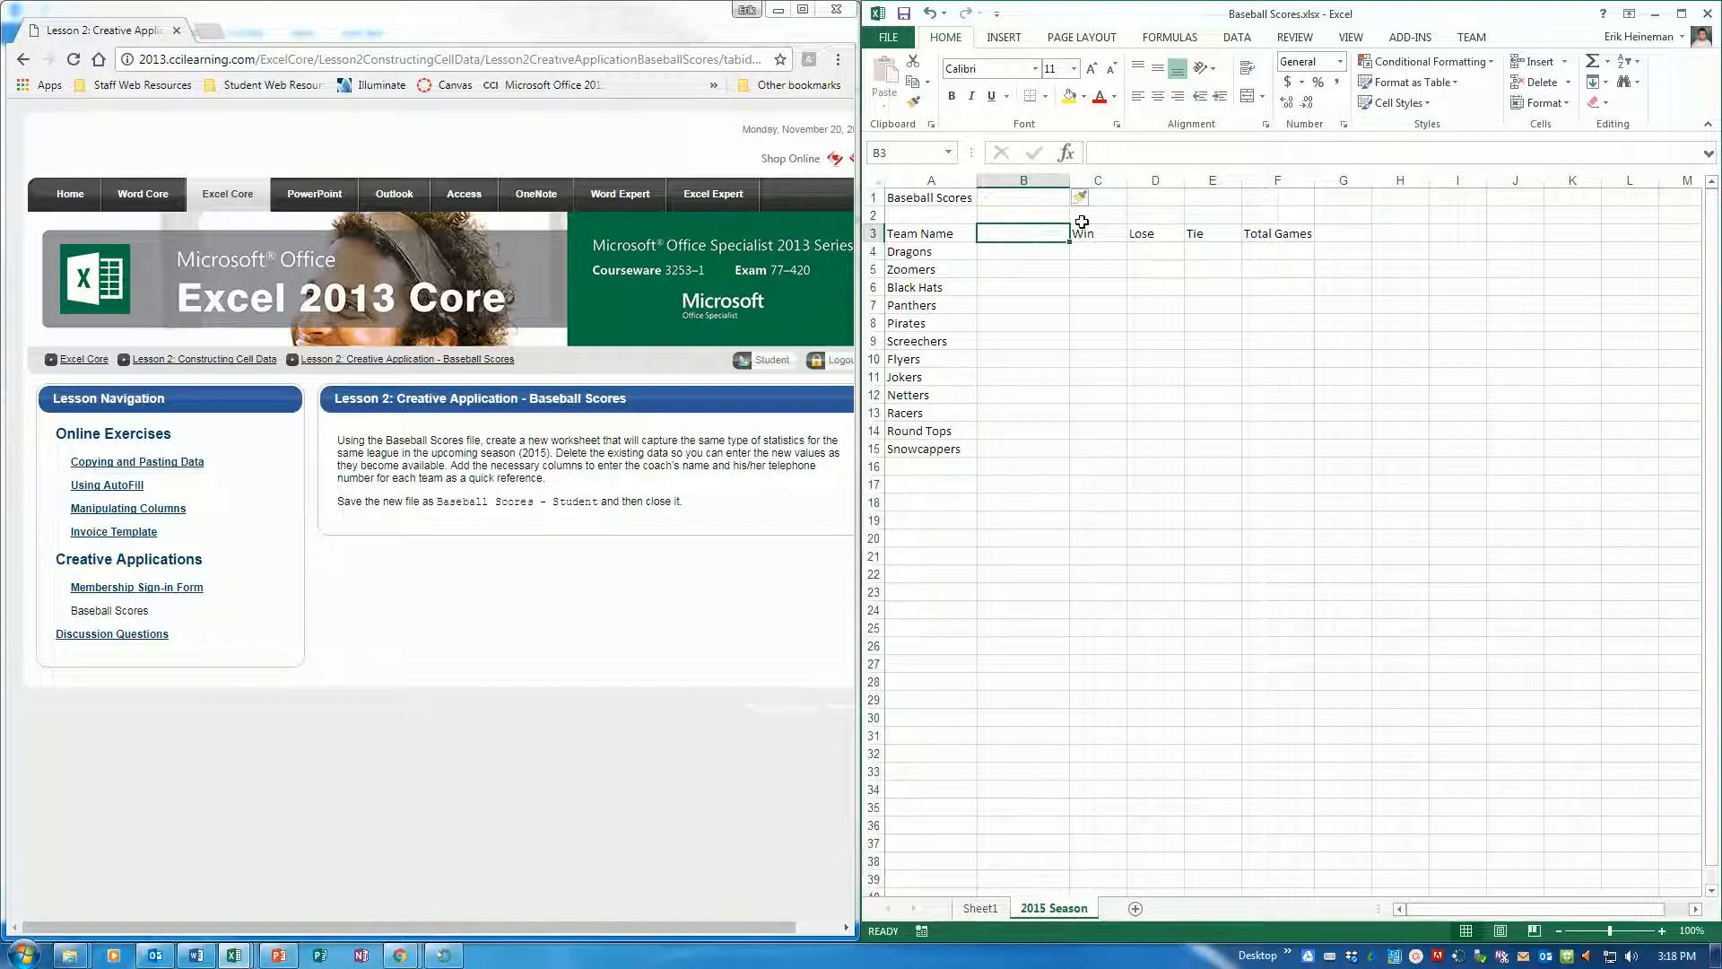
text(Coach Name)
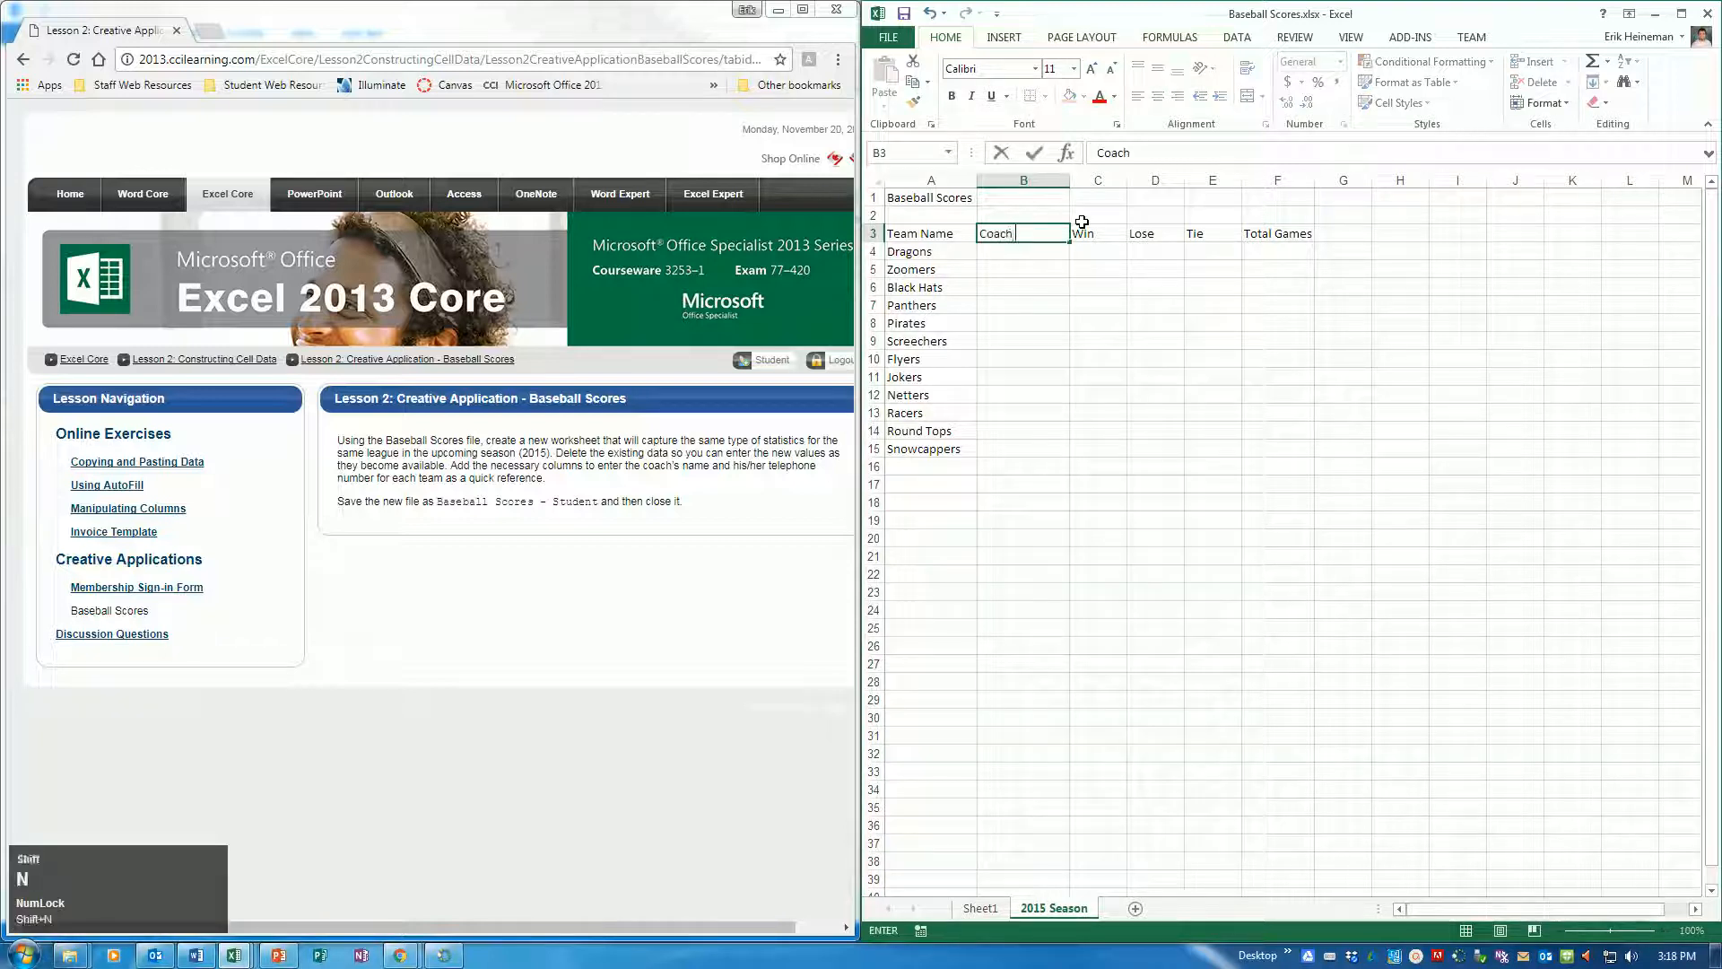
key(Return)
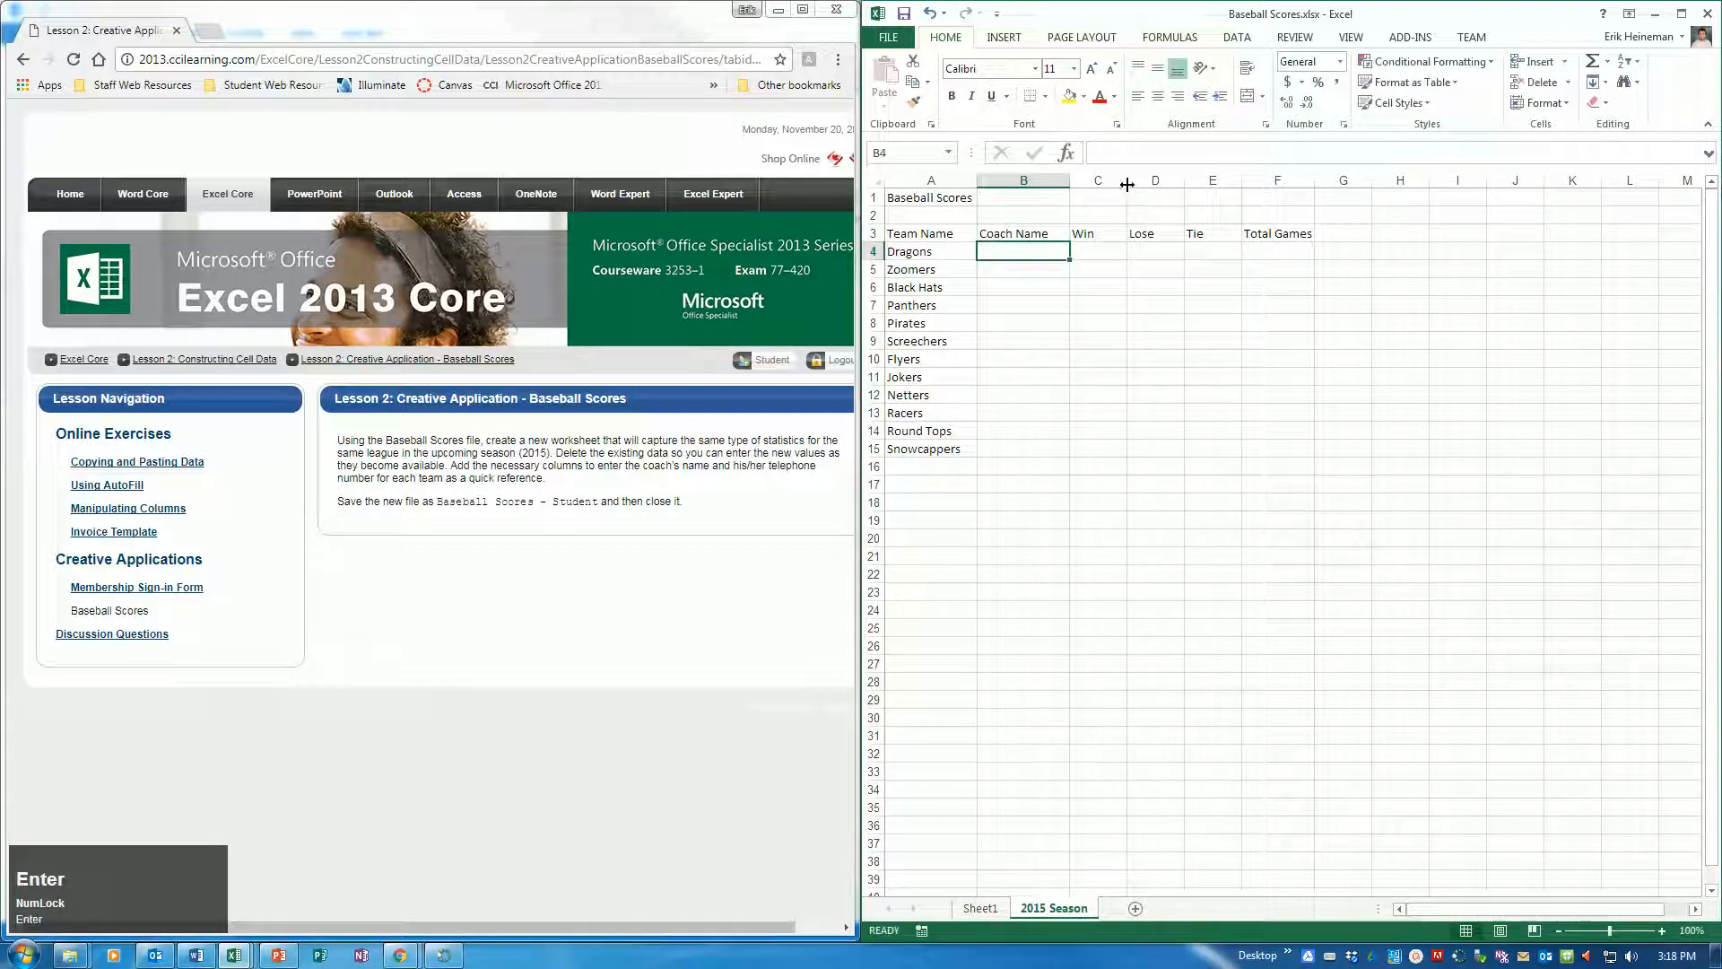
Insert a new column C before the Win column and enter the heading "Coach Phone" in C3
click(1108, 181)
right_click(1109, 180)
click(1150, 303)
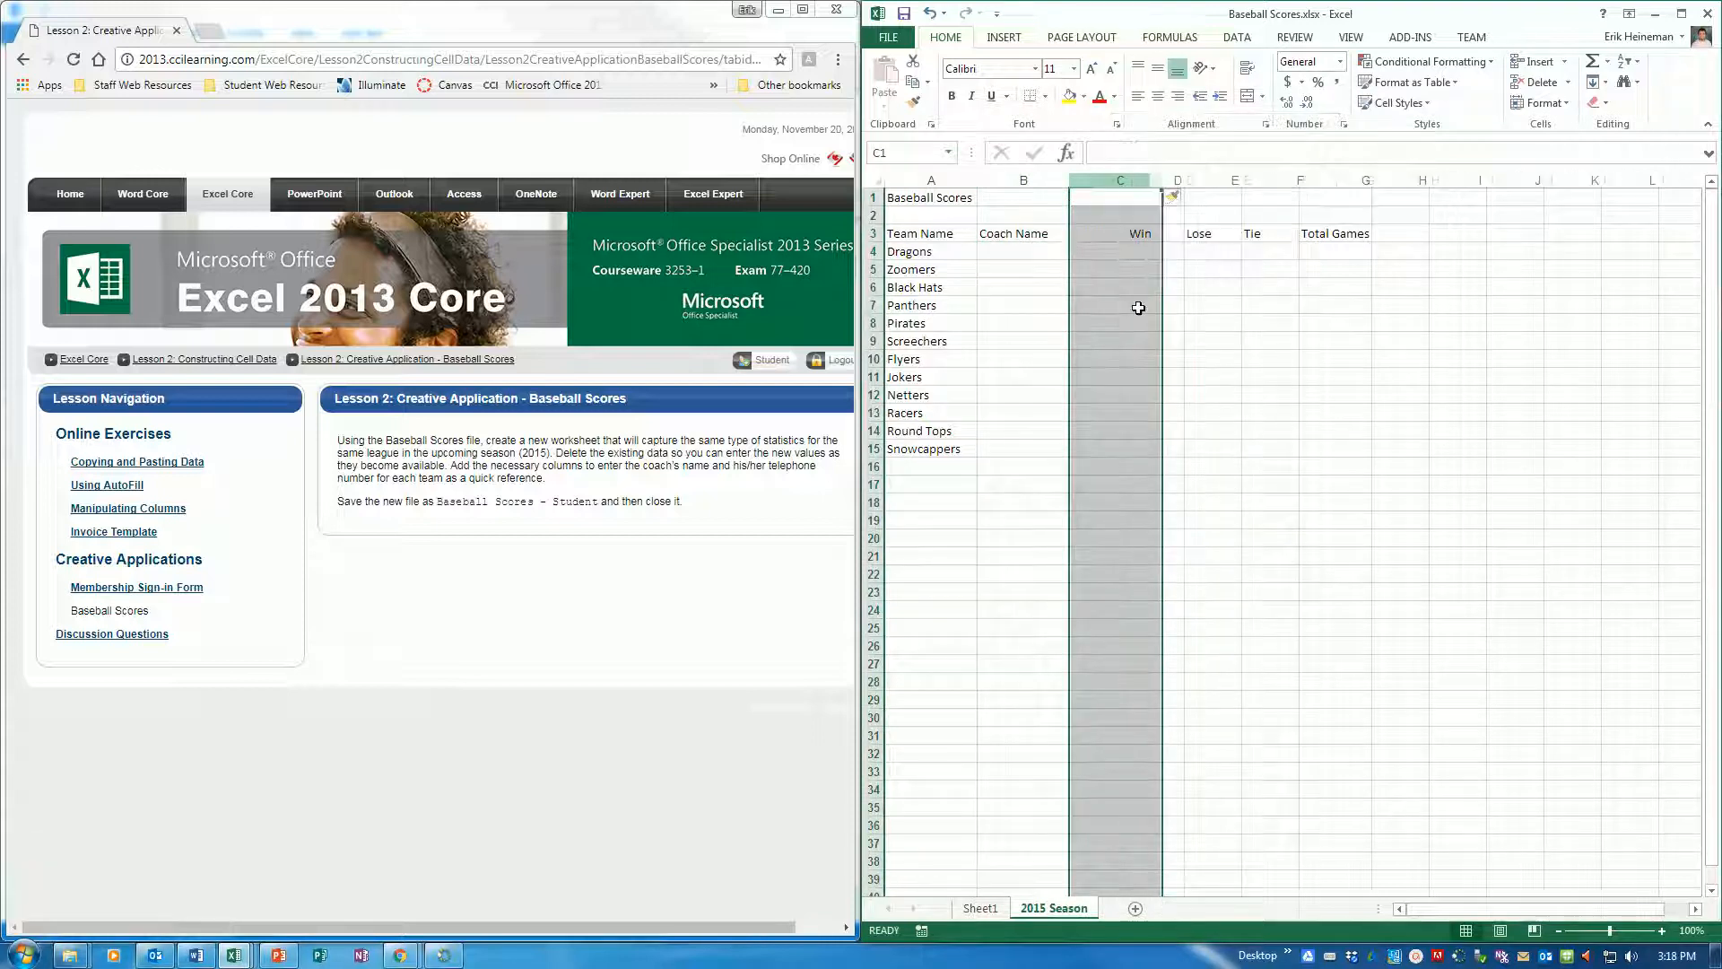
click(1102, 231)
text(Coach Phone)
key(Return)
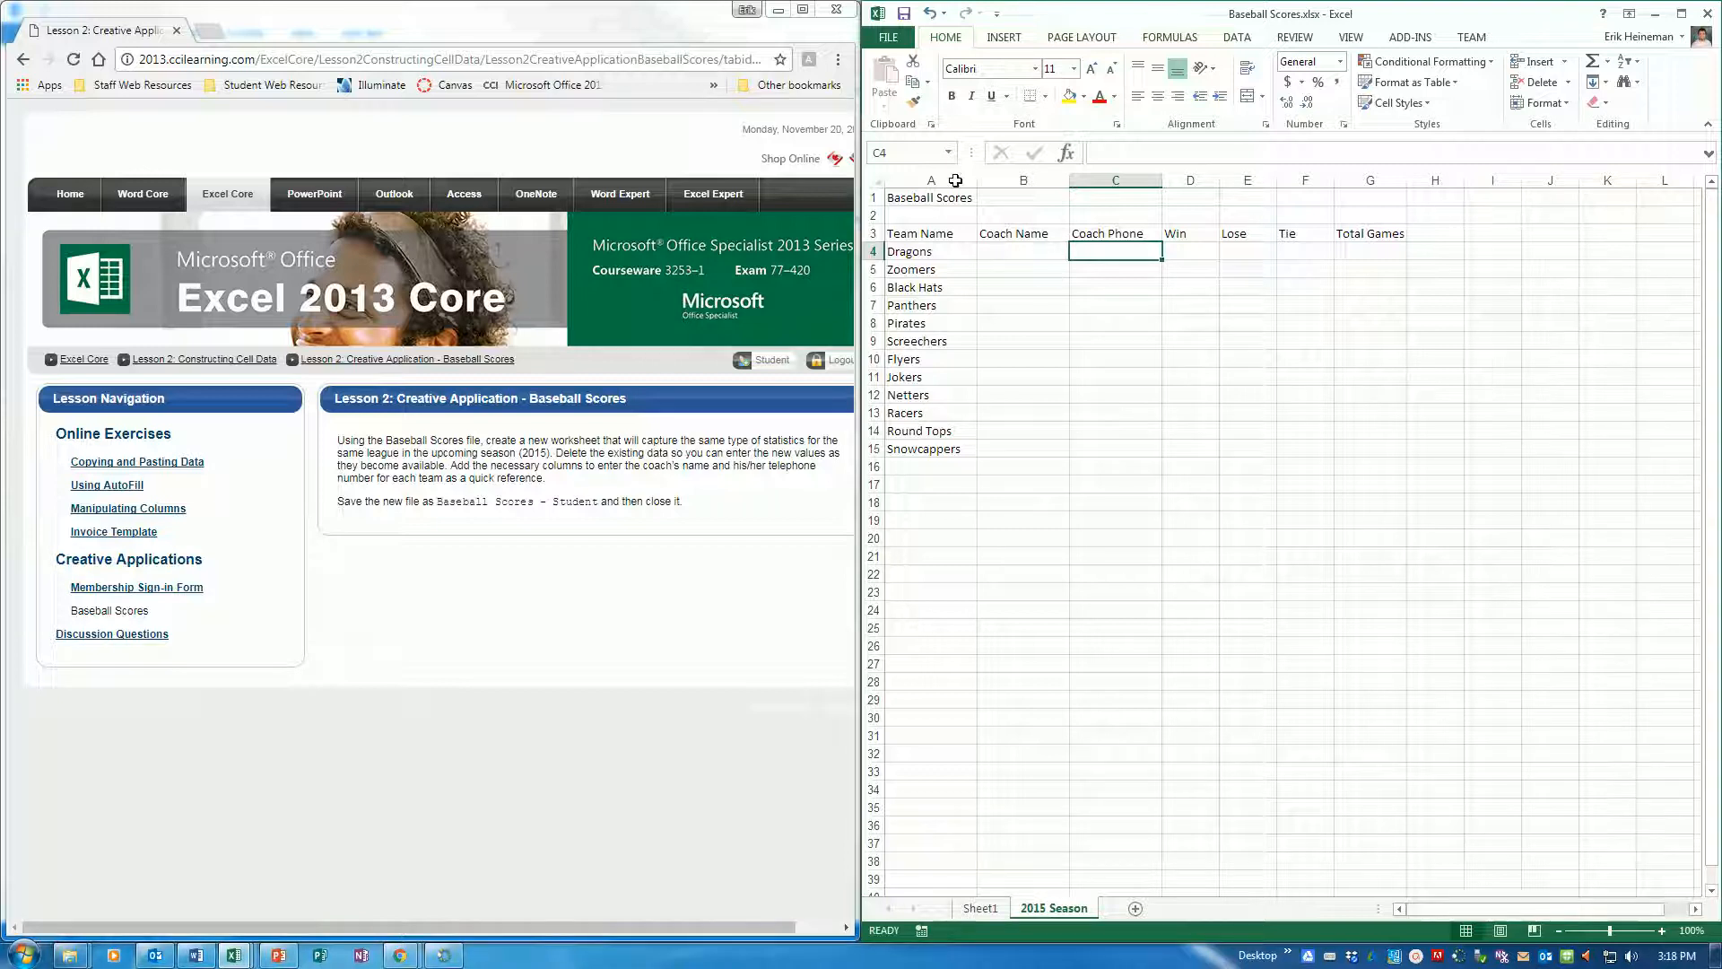
Save the workbook as "Baseball Scores - Student.xlsx" in the Excel folder under Microsoft IT Academy
click(888, 37)
click(902, 250)
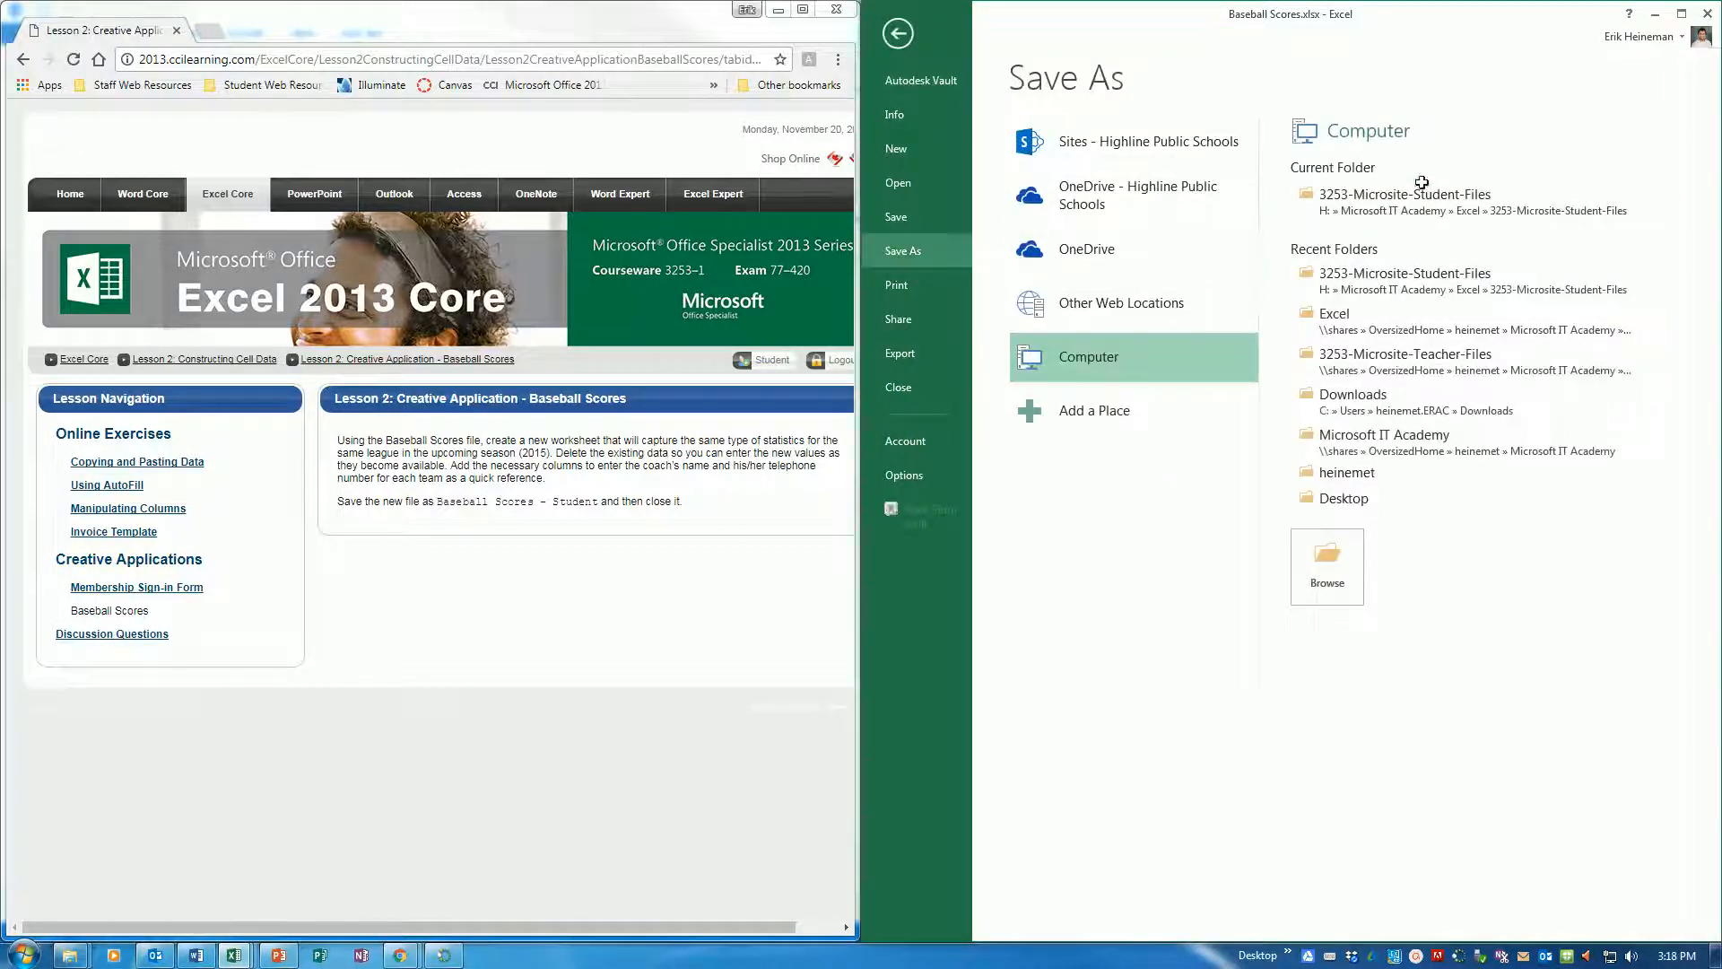
click(1345, 320)
click(1061, 337)
text(- Stu)
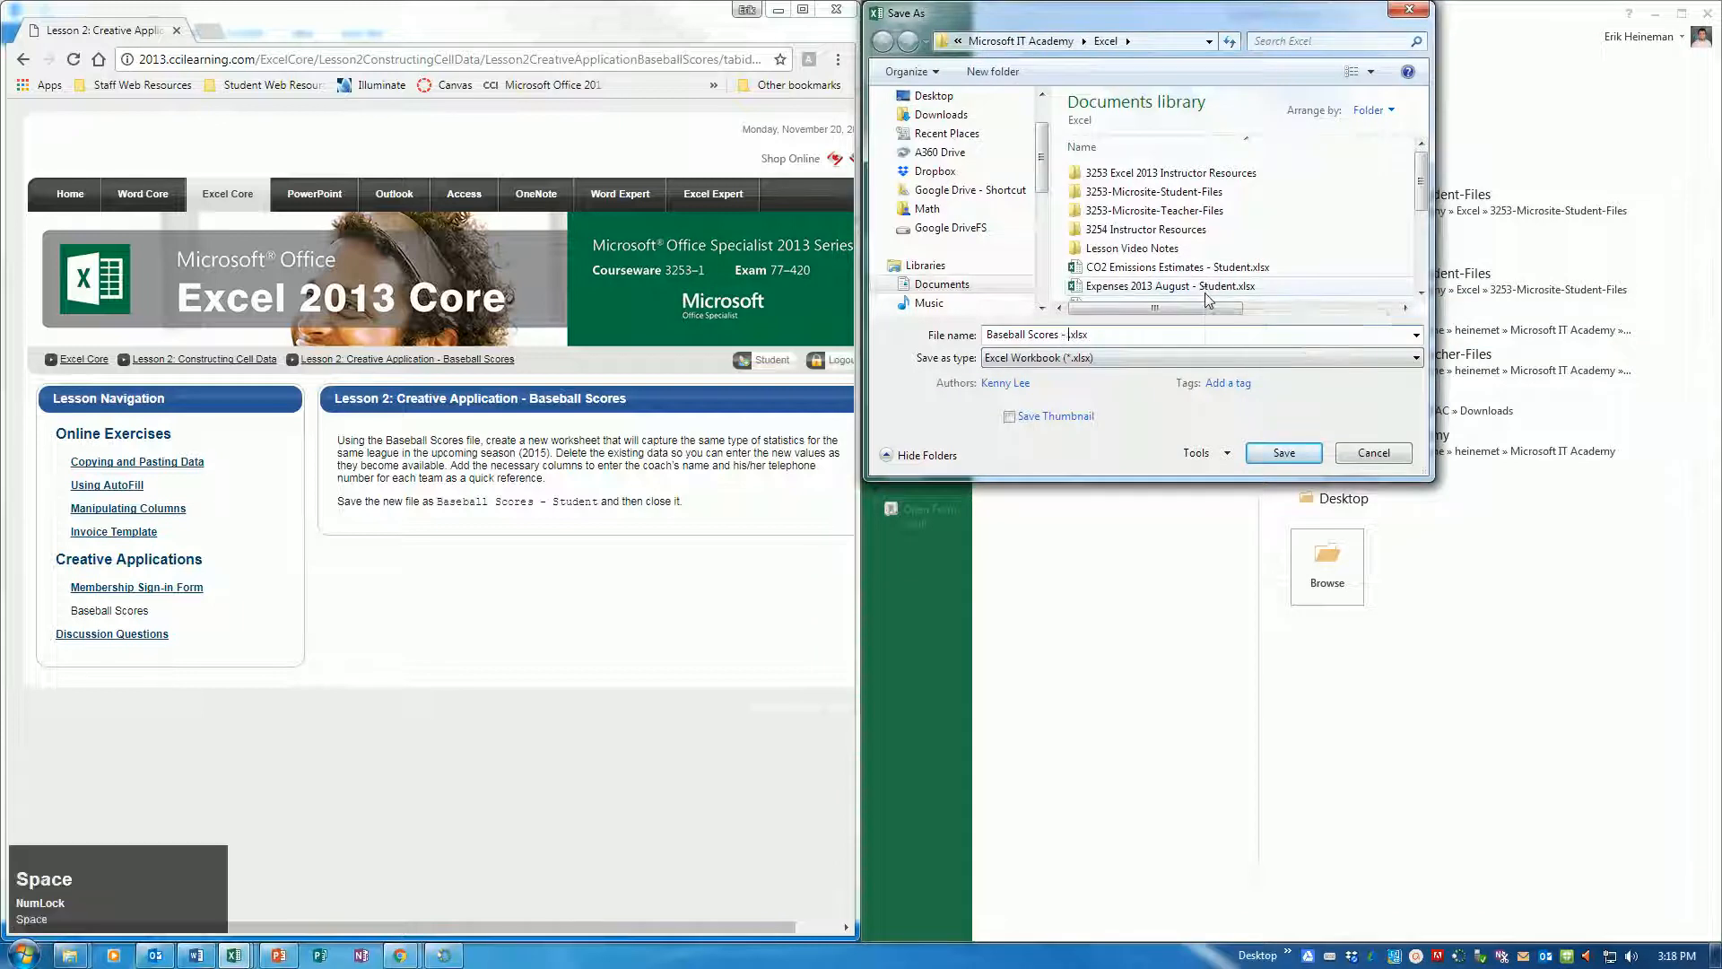
text(dent)
key(Return)
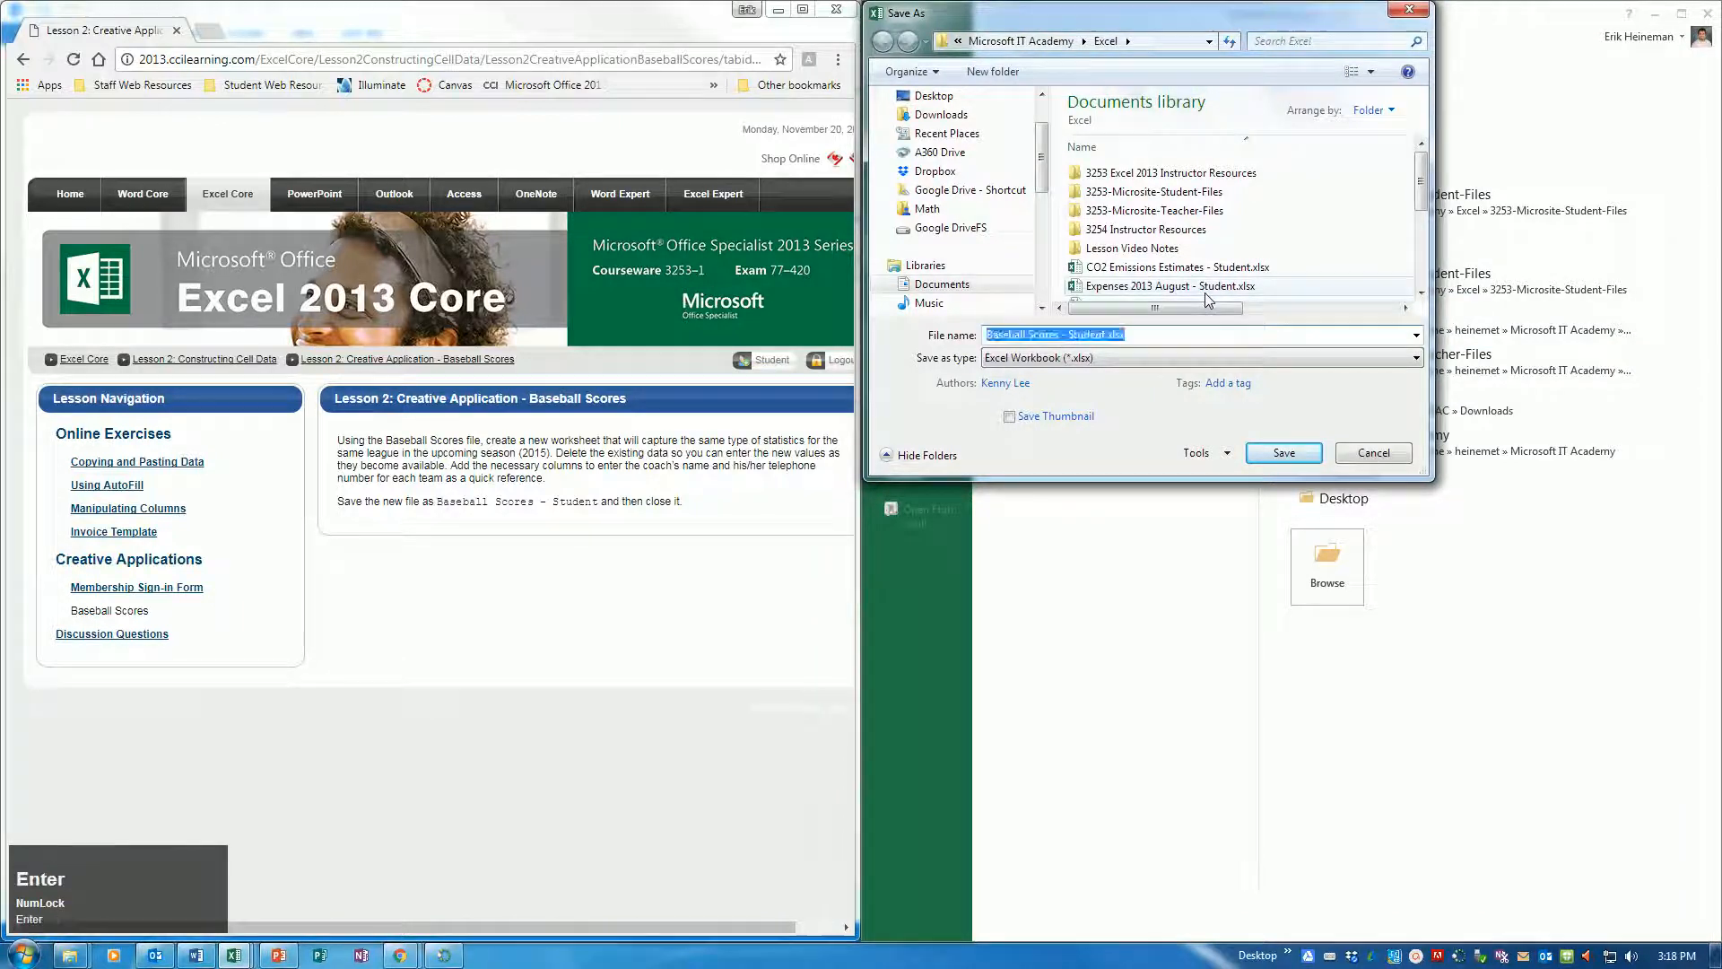